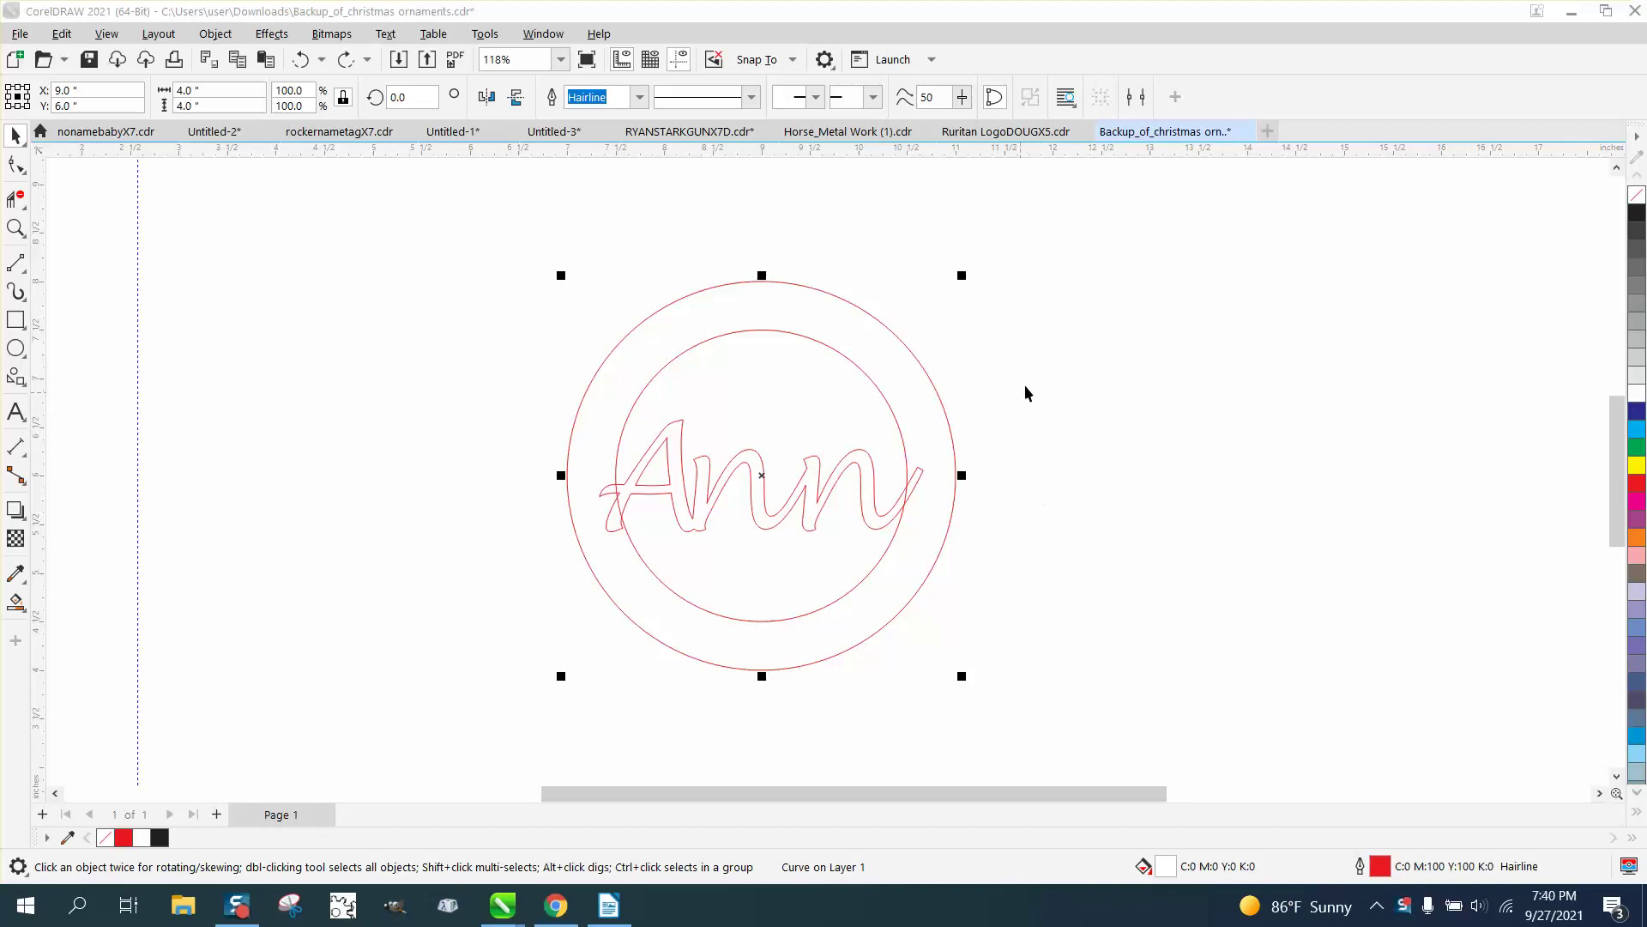
Deselect the ornament so the nudge distance setting shows on the property bar.
click(717, 260)
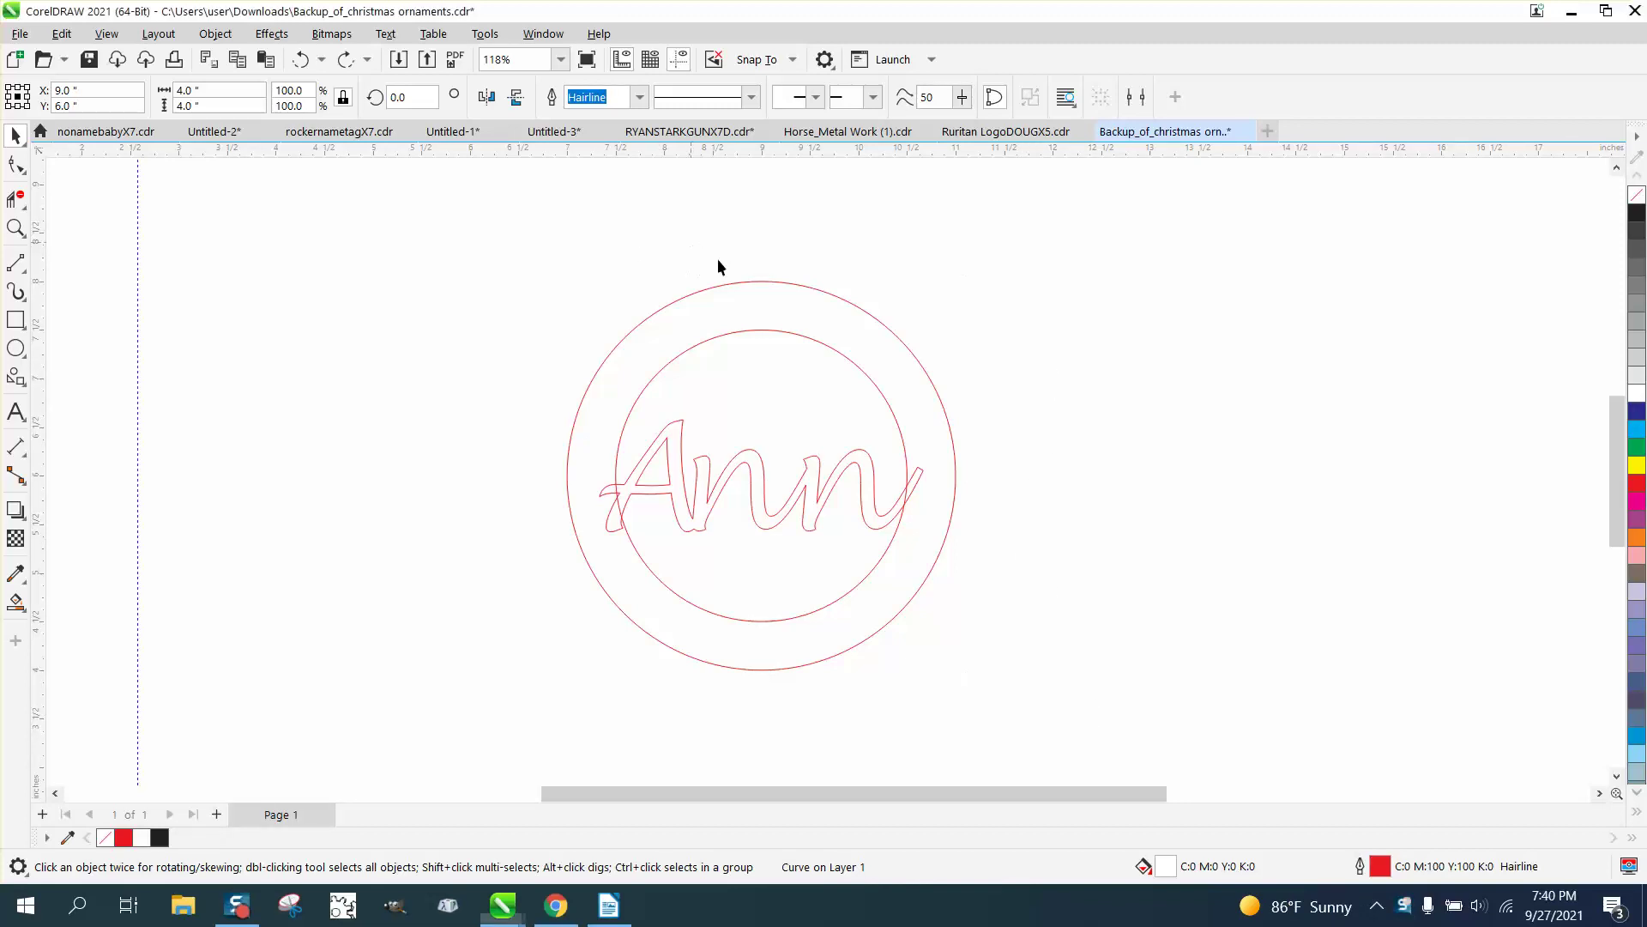
click(761, 277)
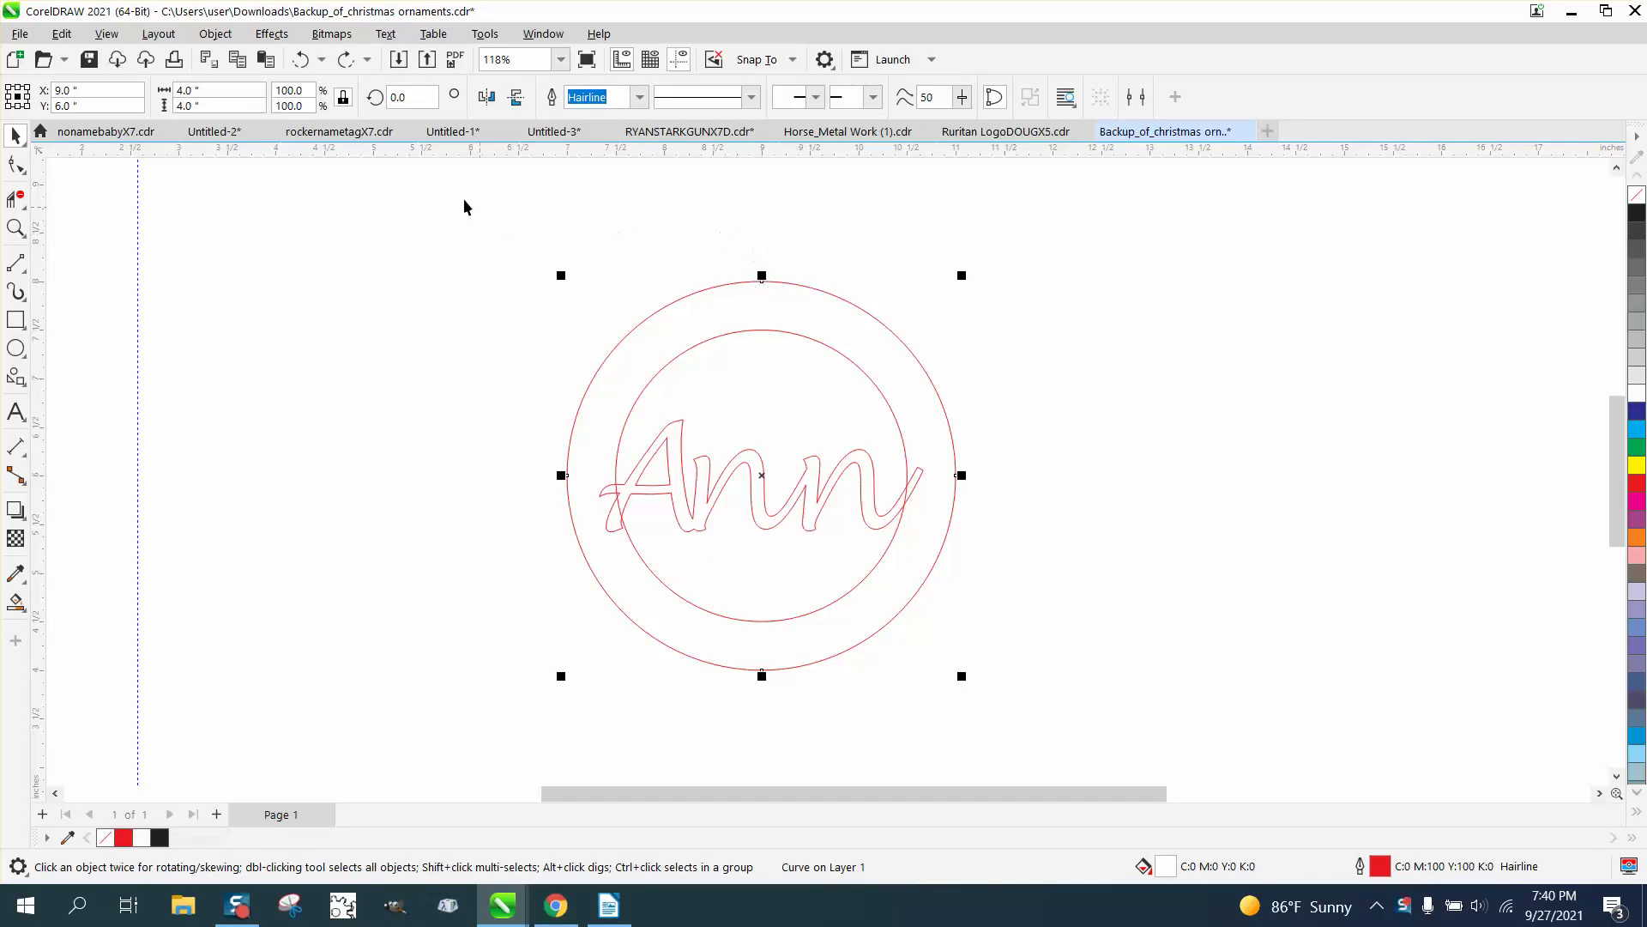
click(705, 247)
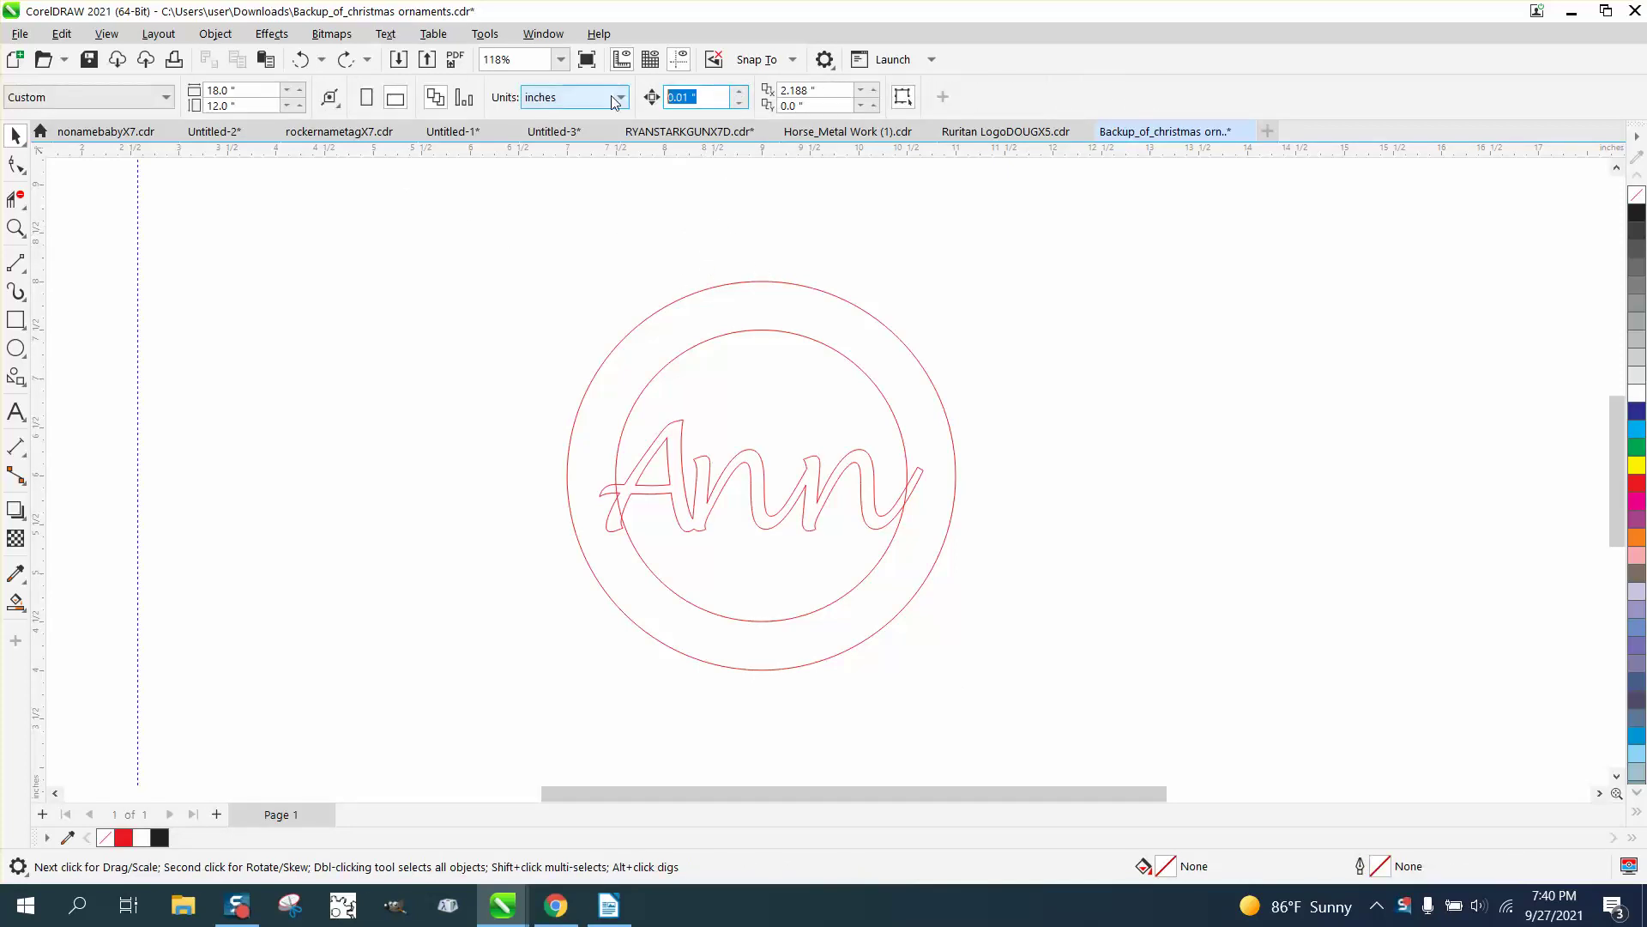
Set the nudge distance to 5" and shift the outer circle 5 inches right.
text(5)
key(Return)
click(858, 305)
key(Right)
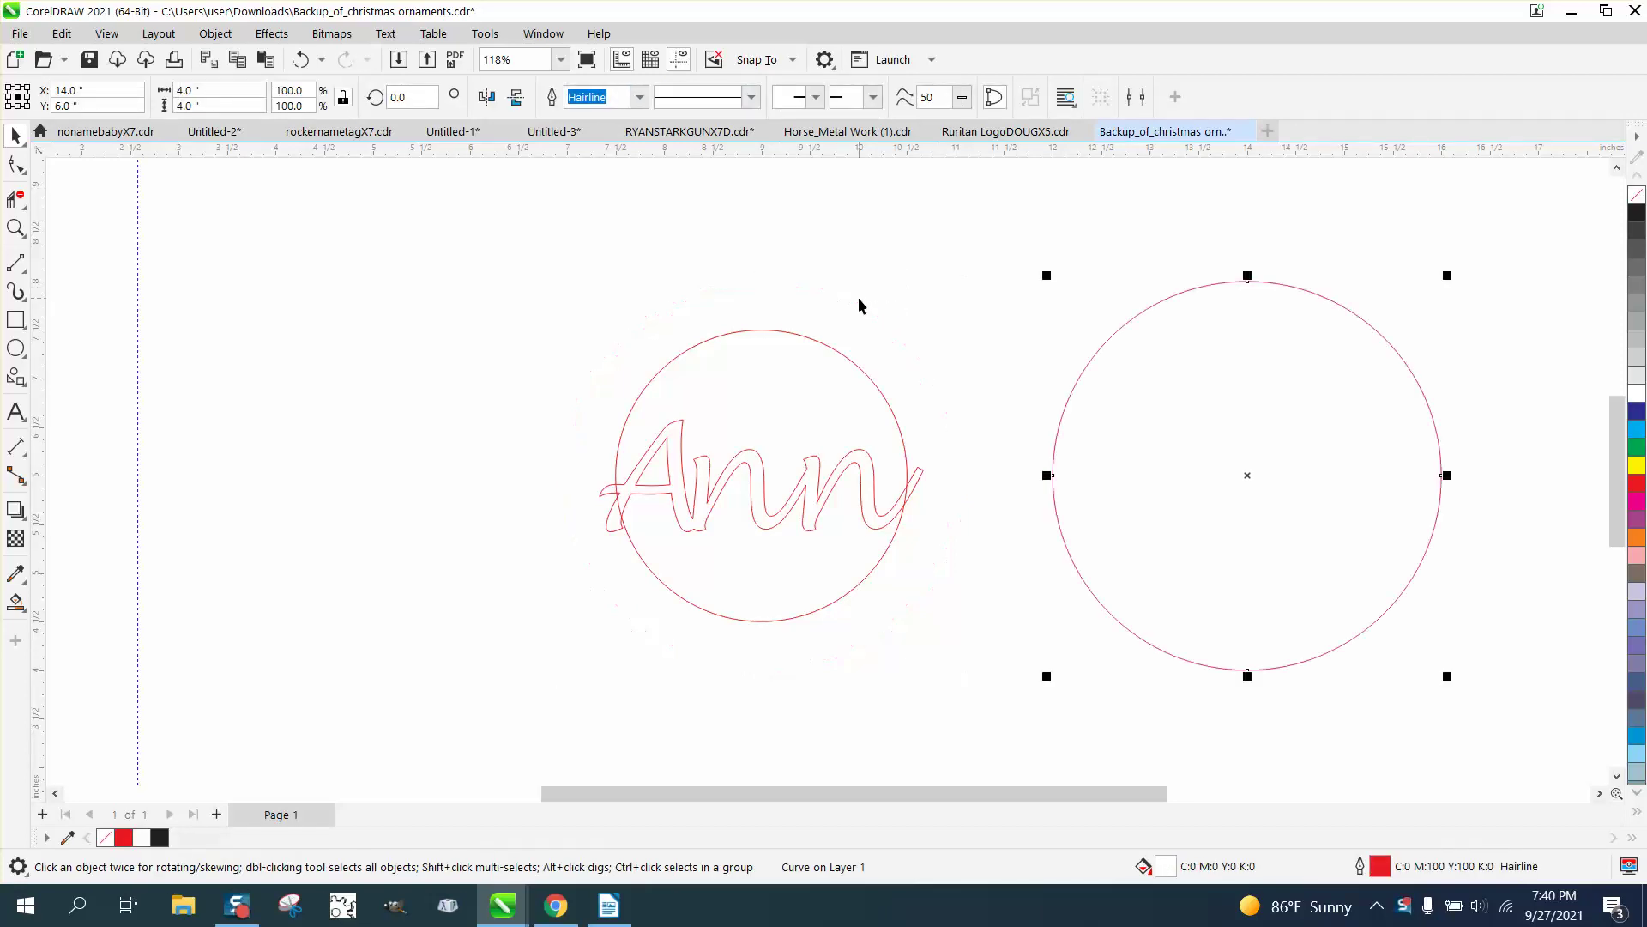
Trim Ann into the inner circle after trying and undoing a Weld, then reselect the outer circle.
drag(513, 254, 939, 537)
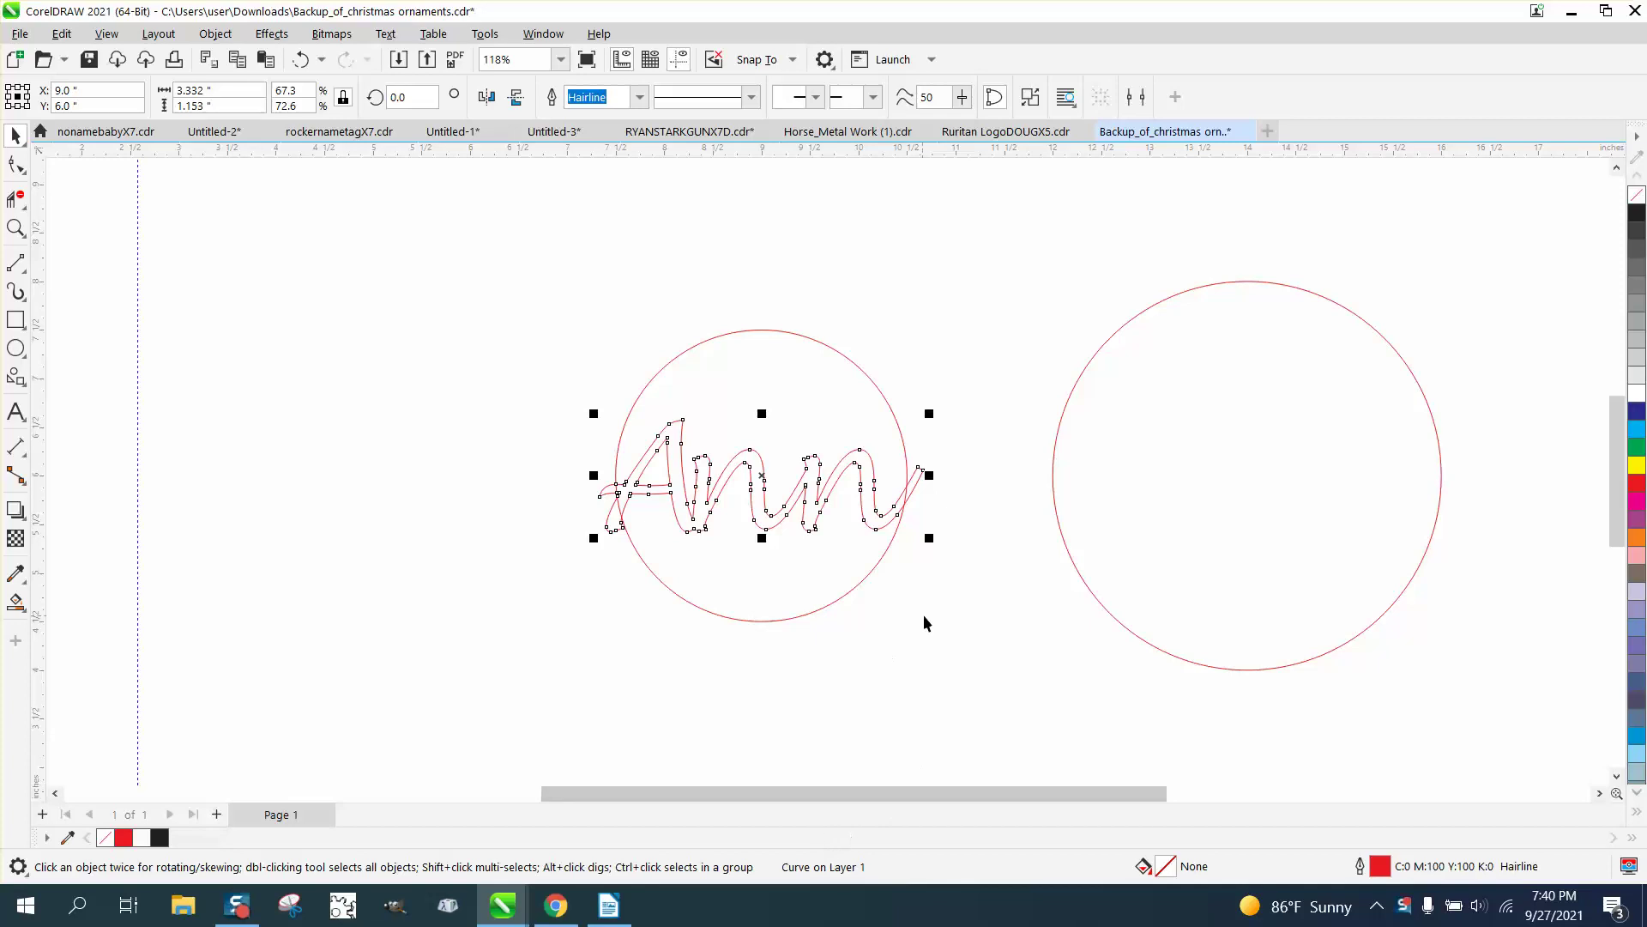
drag(537, 261, 975, 625)
click(590, 98)
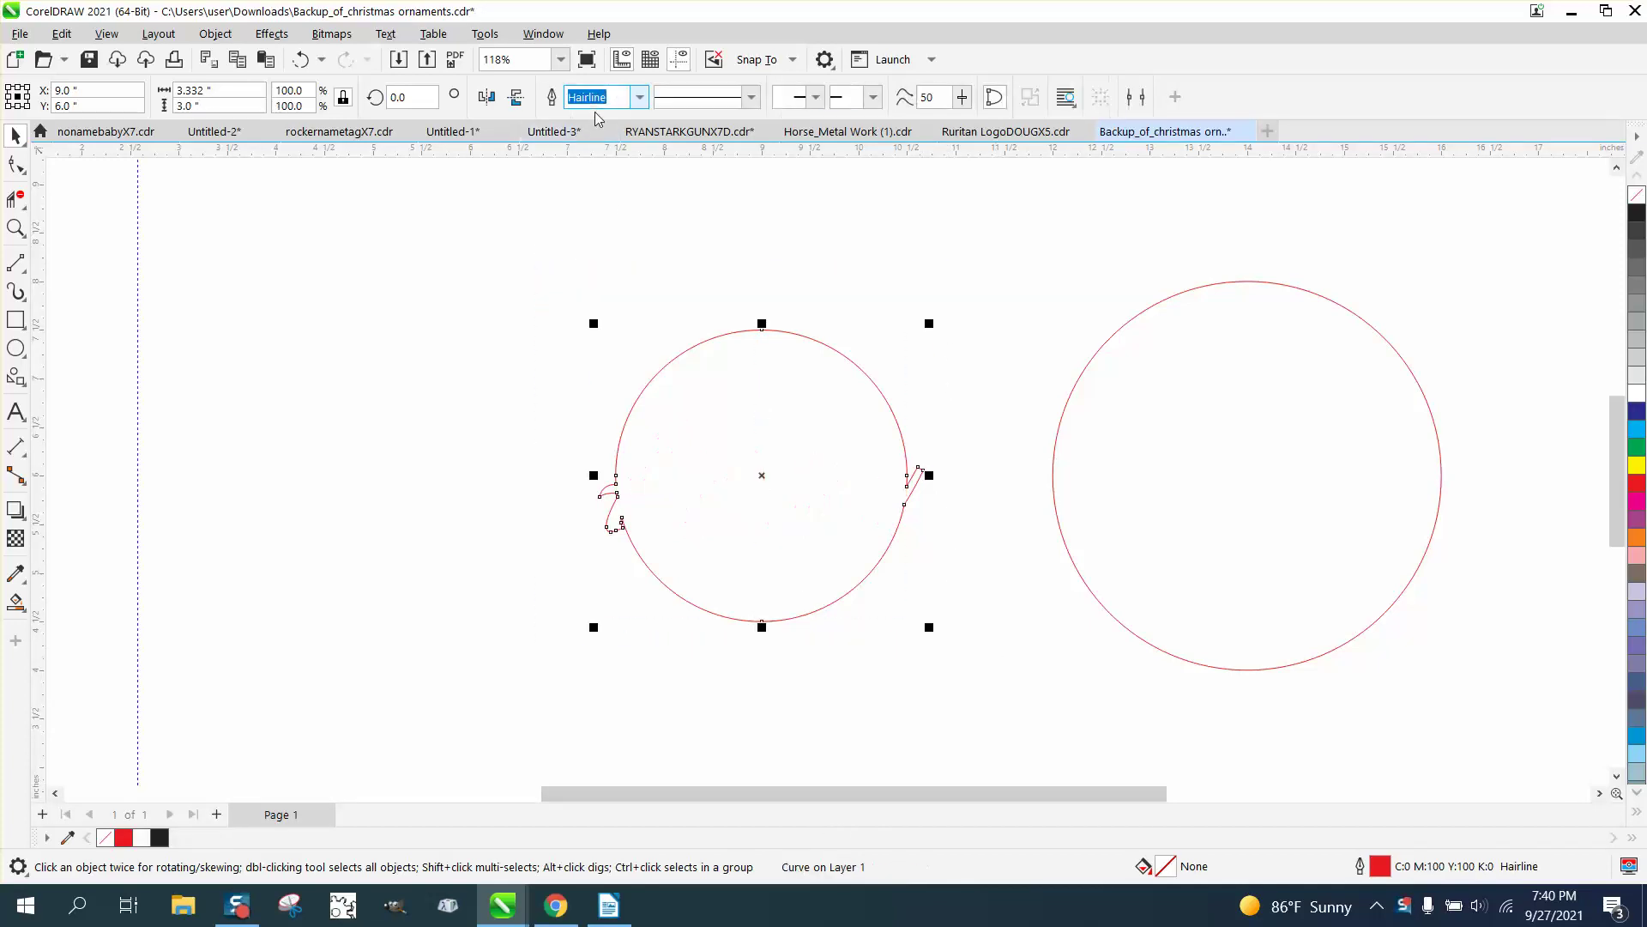
click(300, 60)
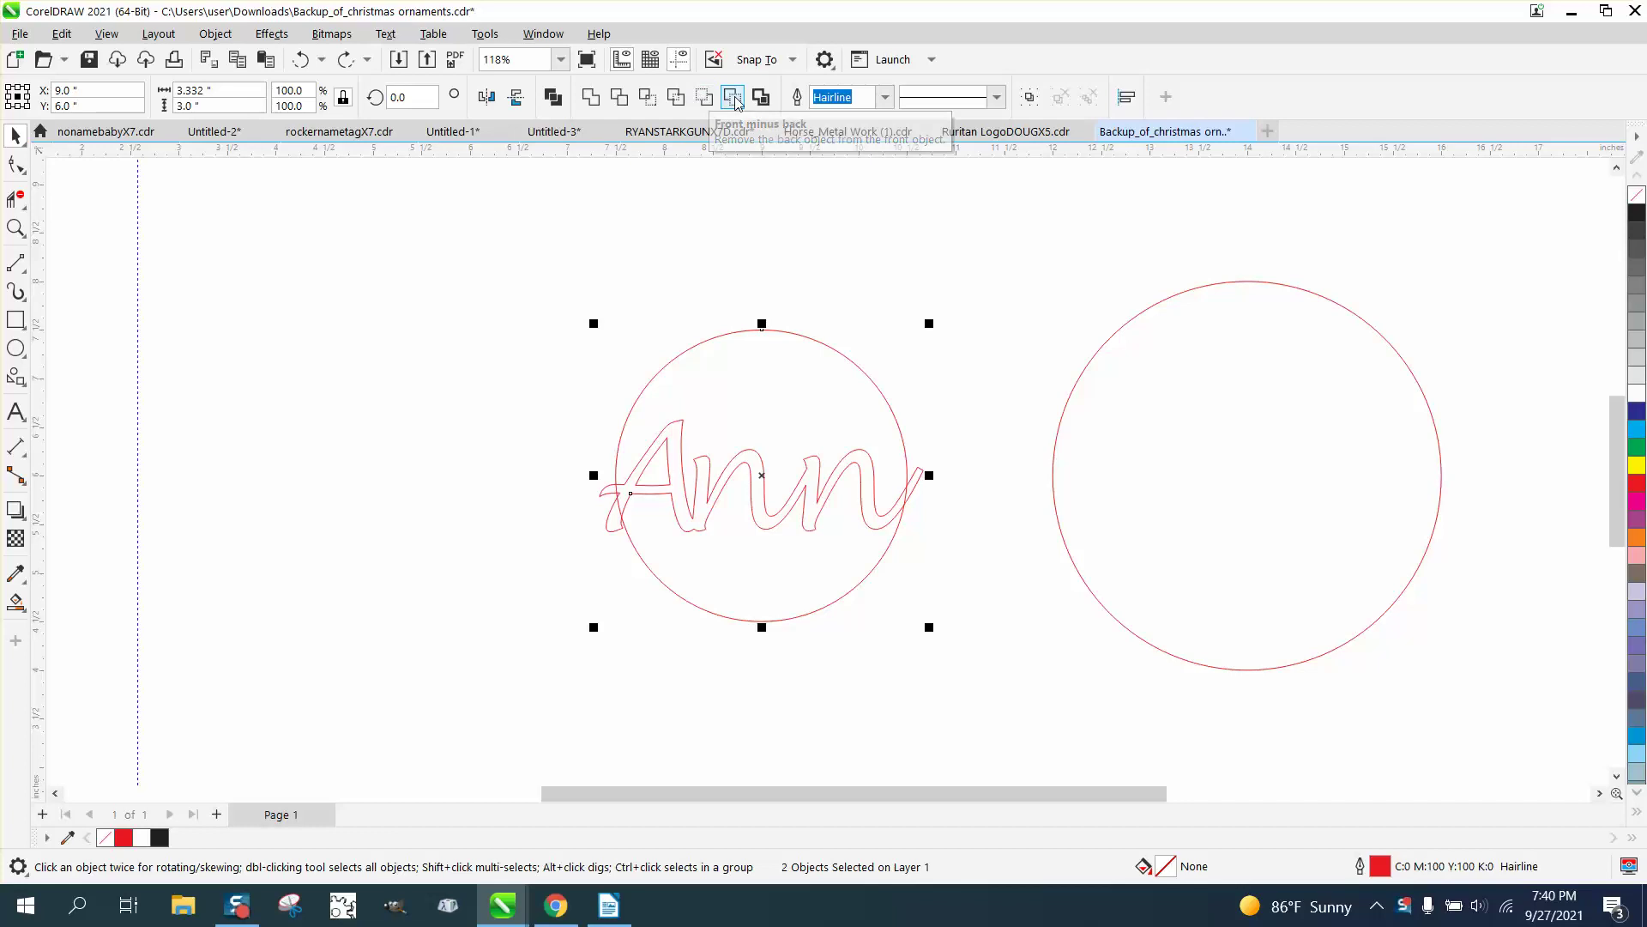
click(703, 102)
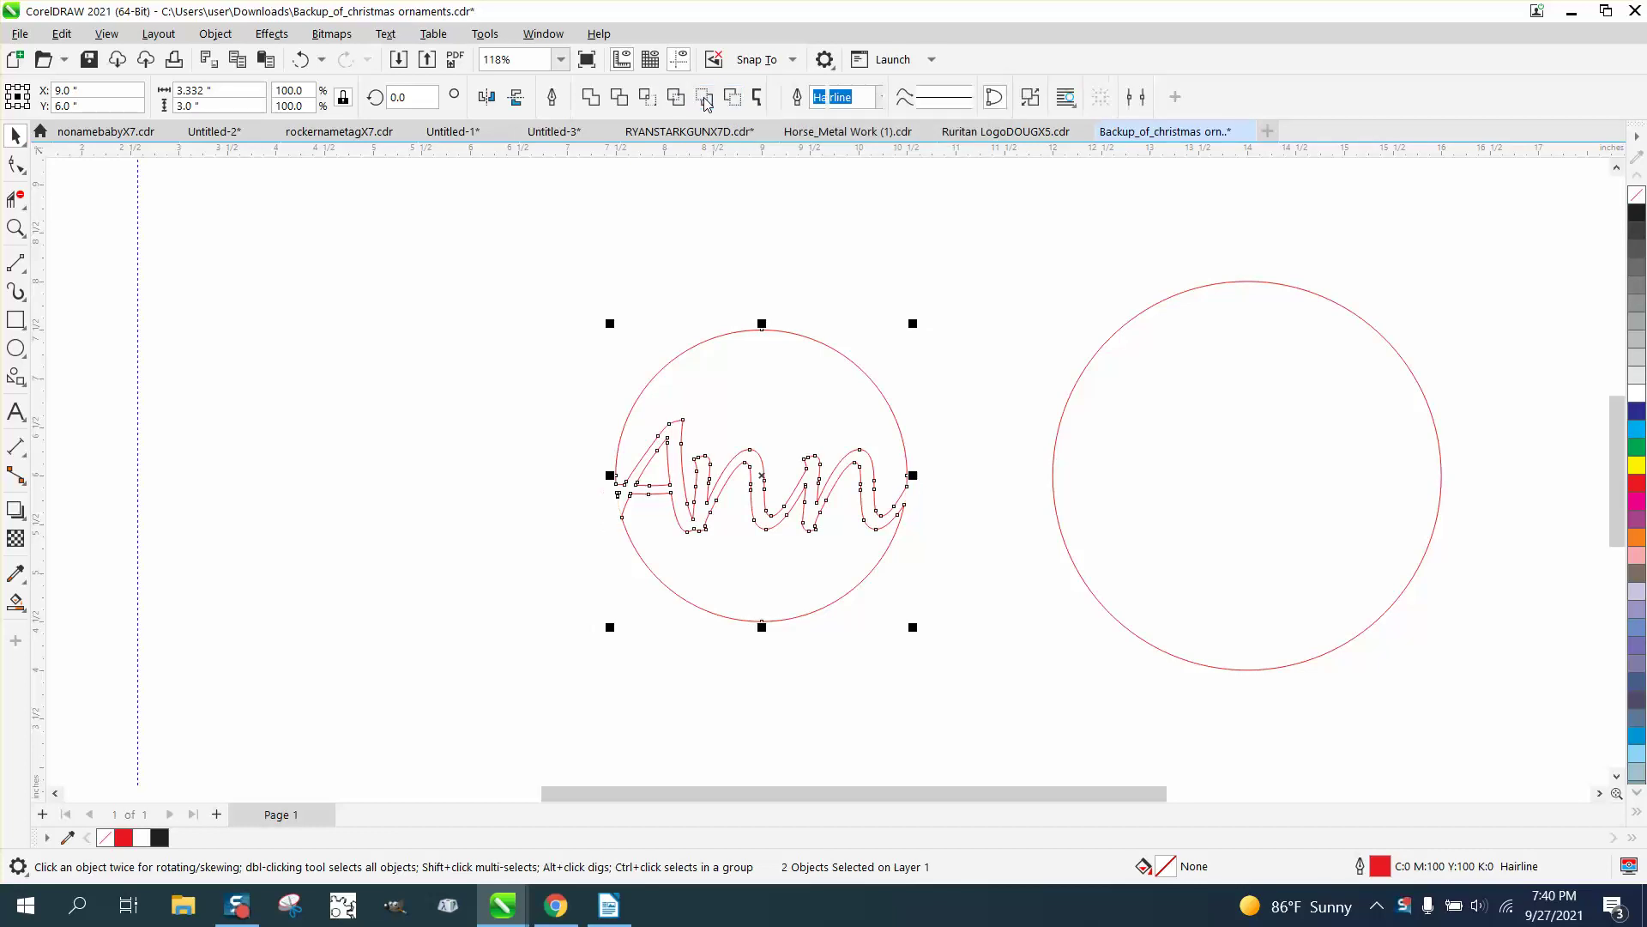
click(843, 270)
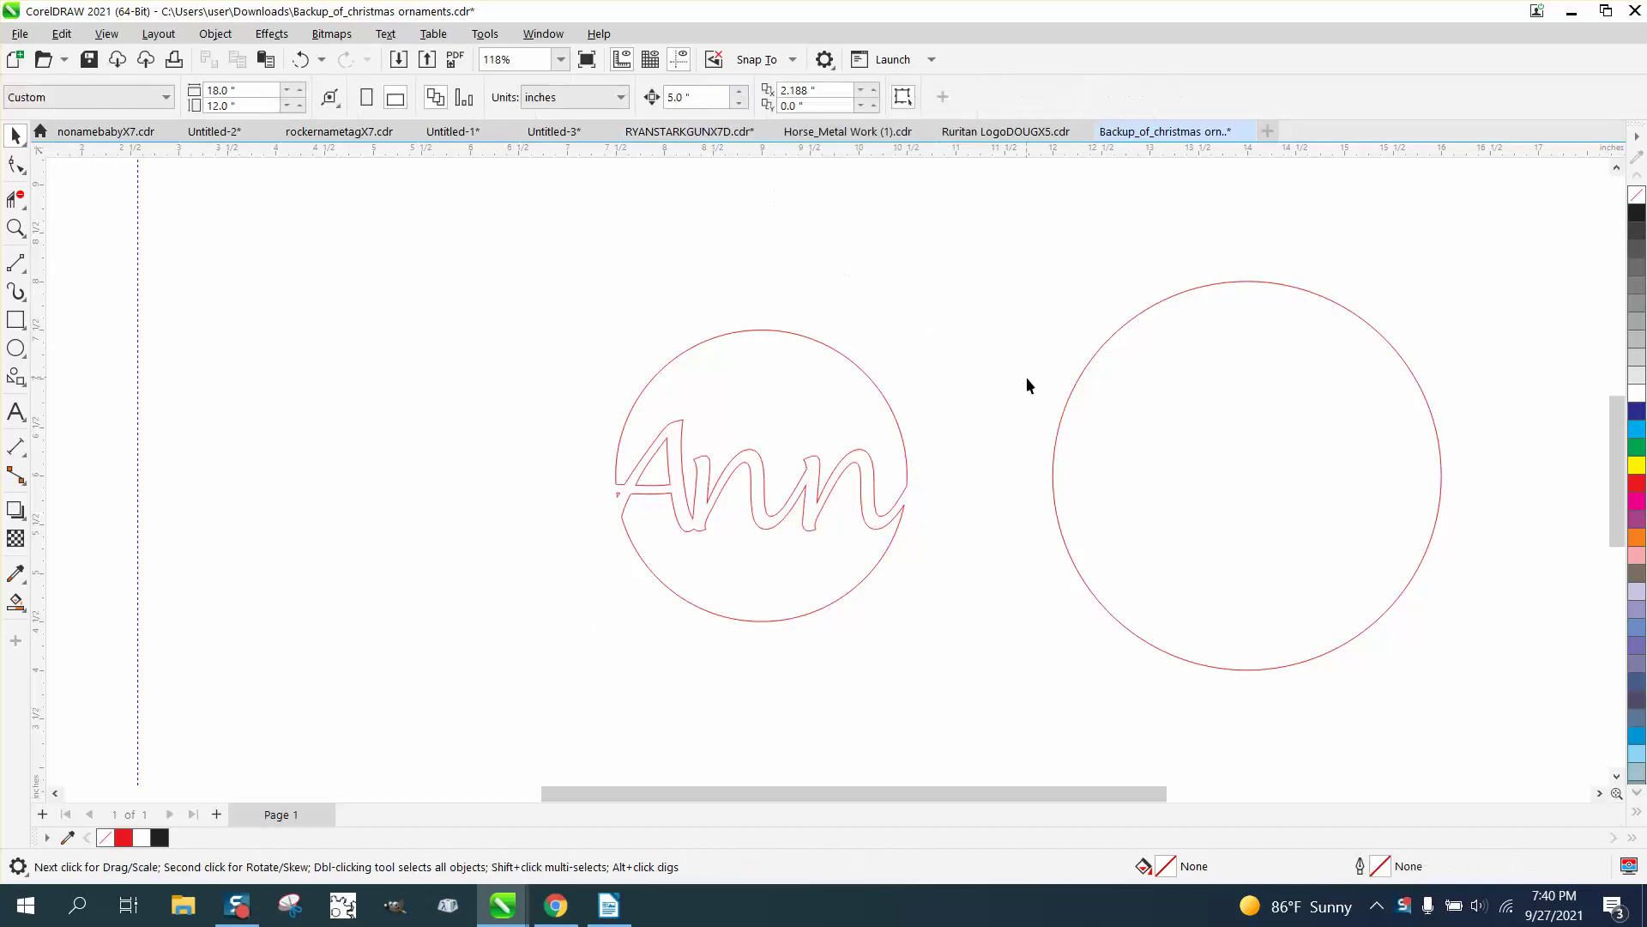
click(1065, 408)
Move the outer circle back and try a black Smart Fill, then undo the fill, move and trim.
key(p)
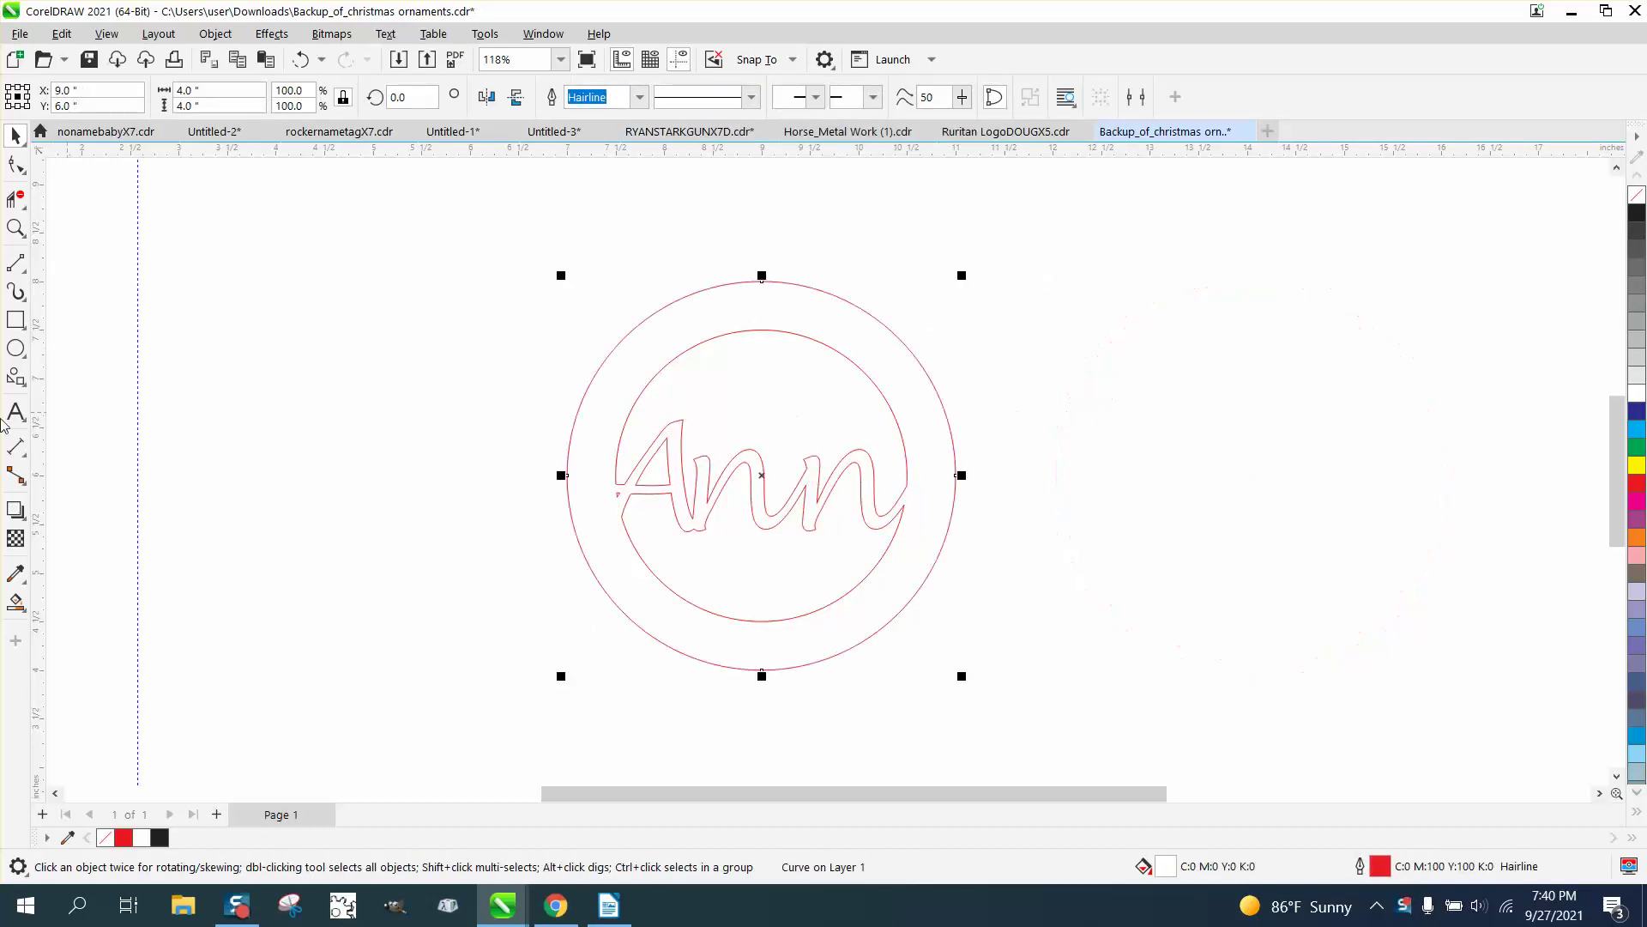
click(16, 601)
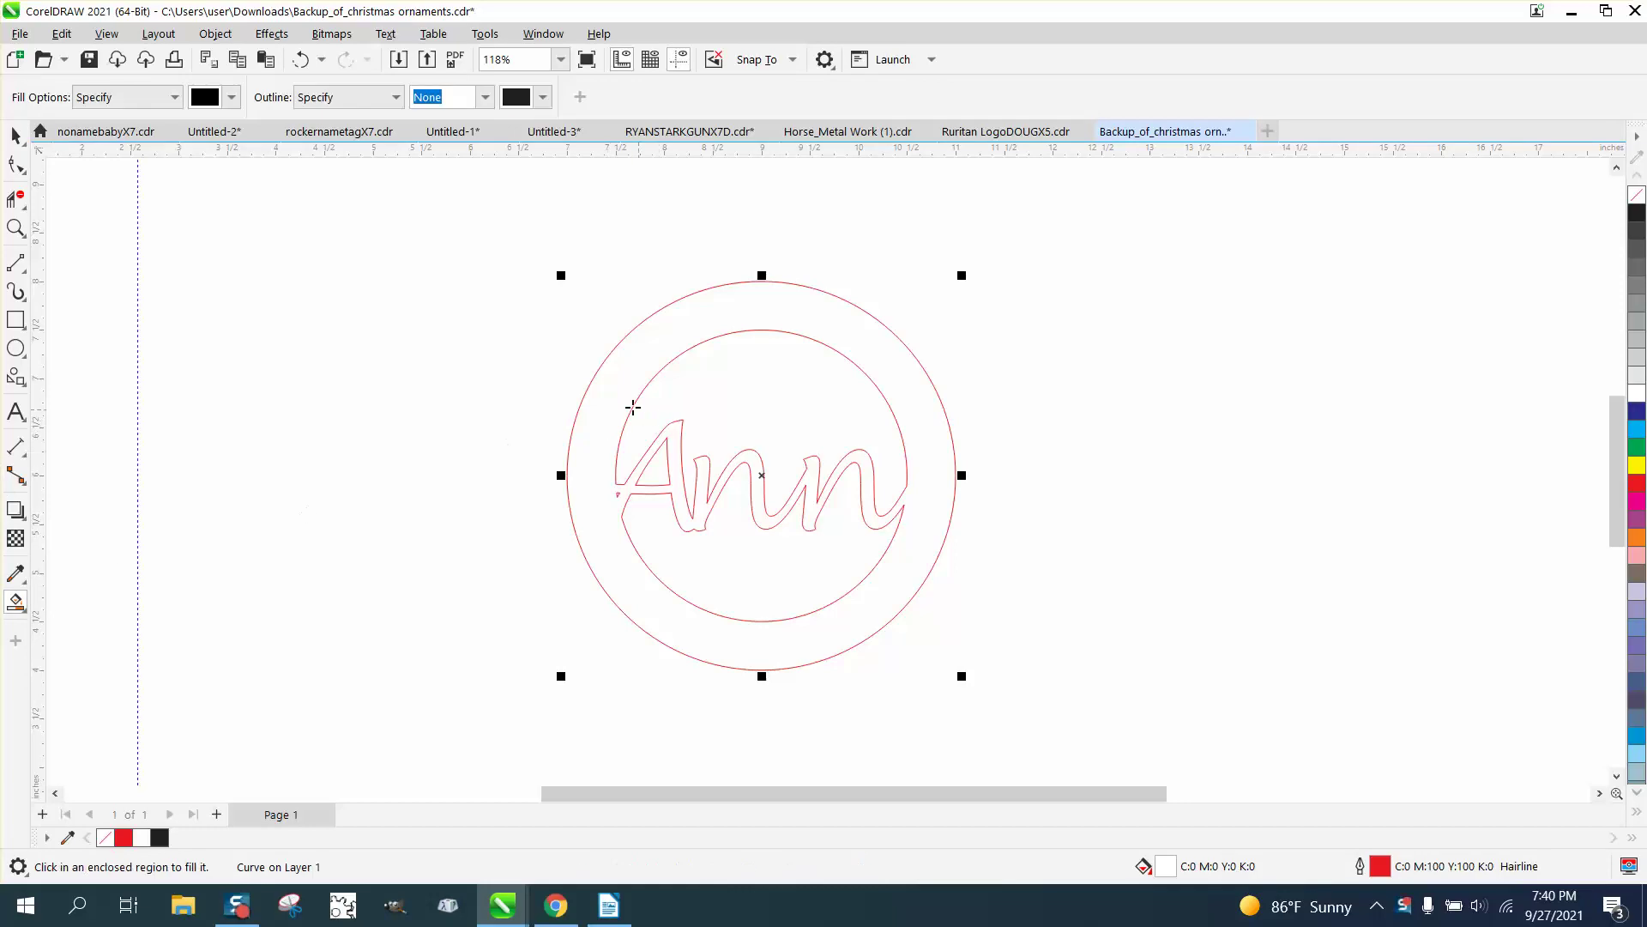
click(620, 401)
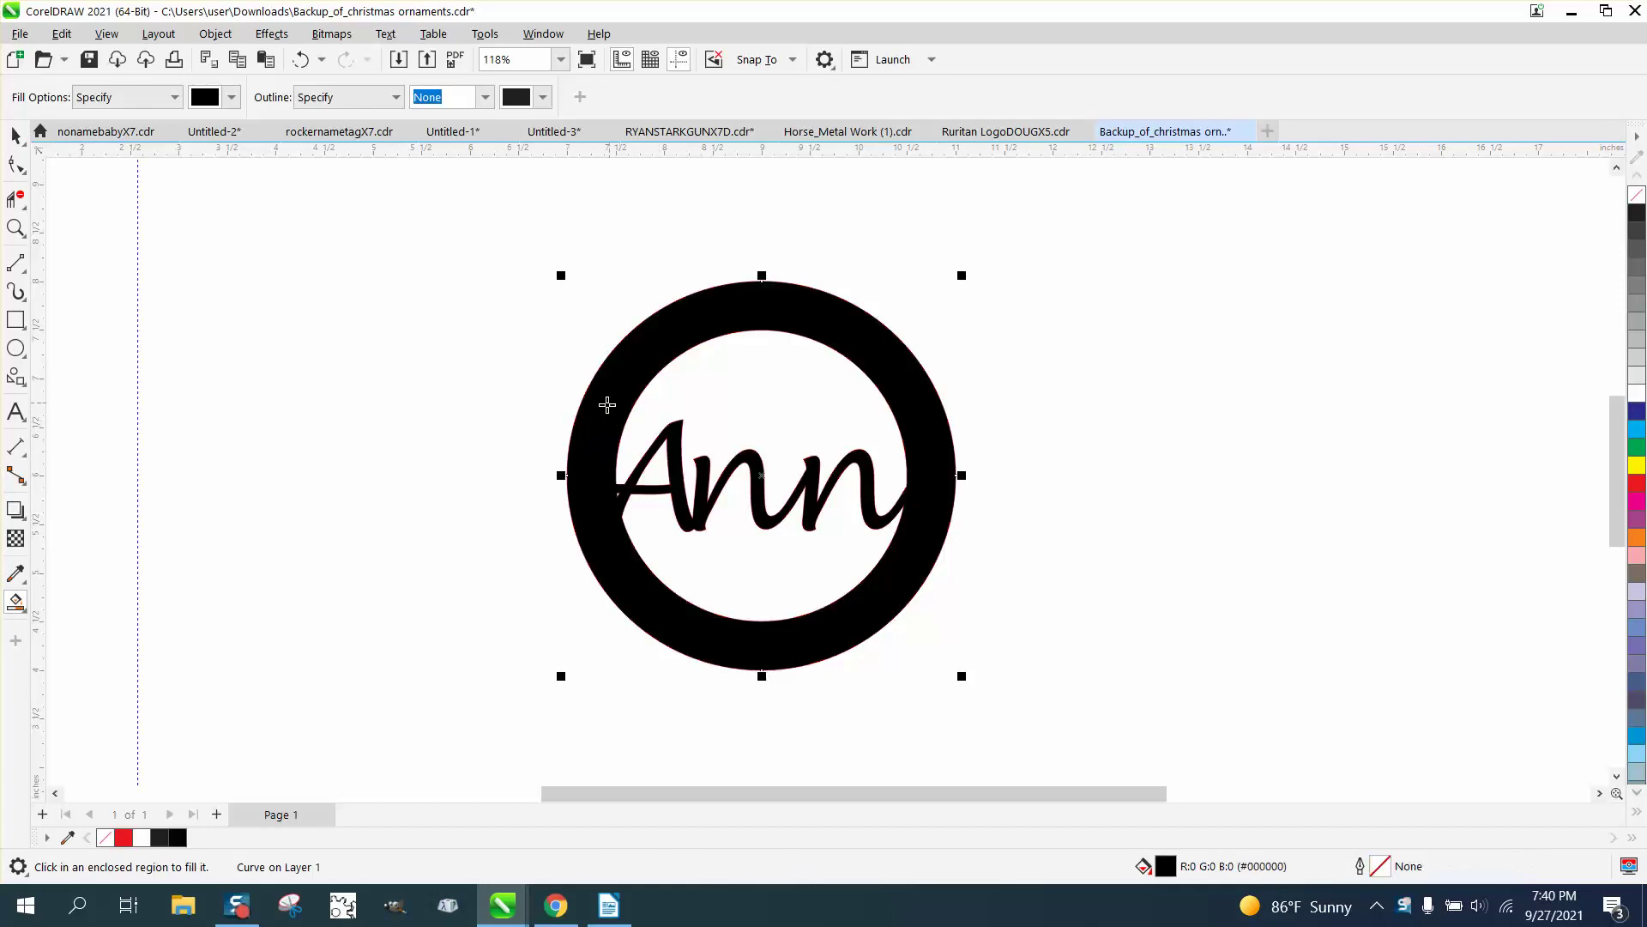
click(306, 64)
click(306, 63)
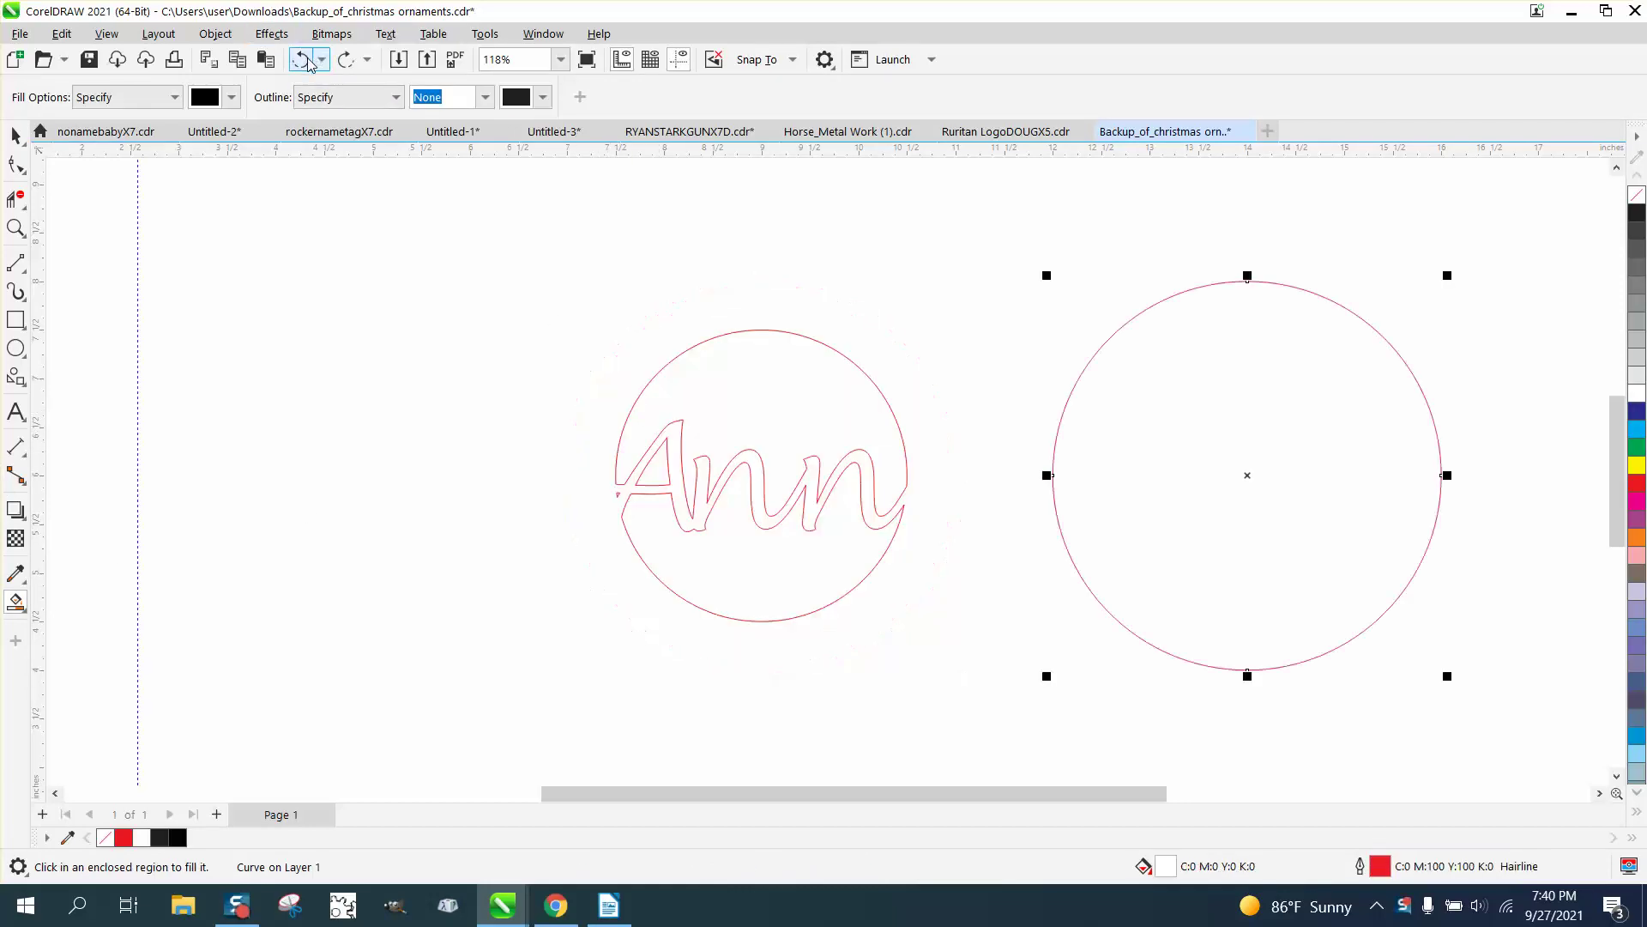
click(303, 65)
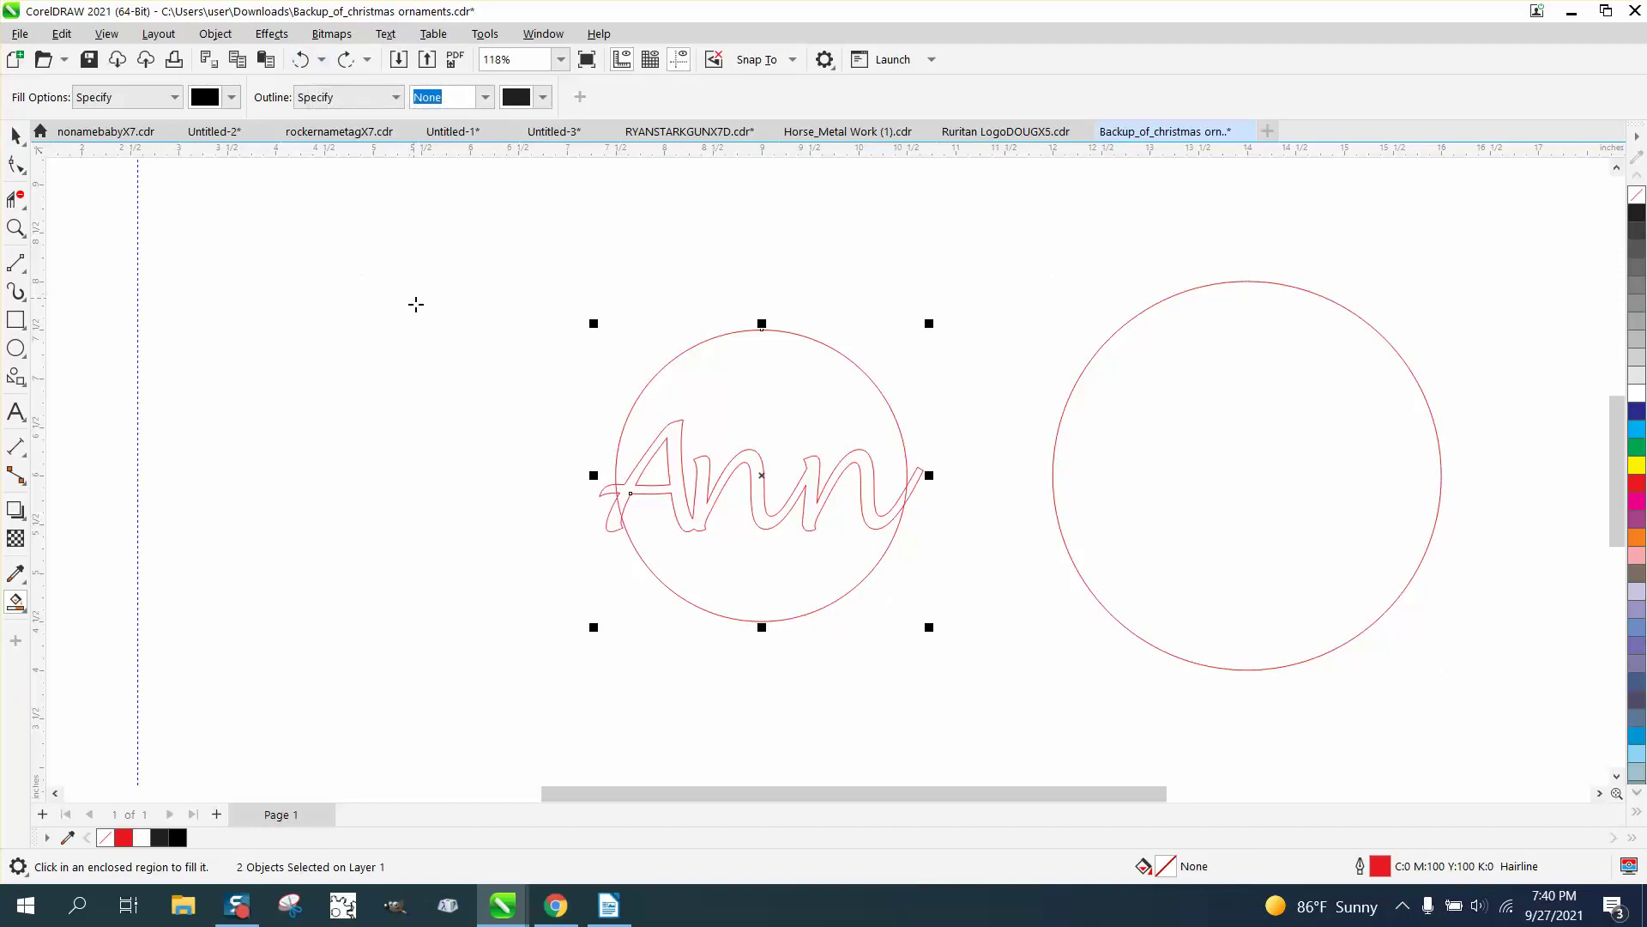
Return to the Pick tool and marquee-select the Ann lettering.
click(22, 143)
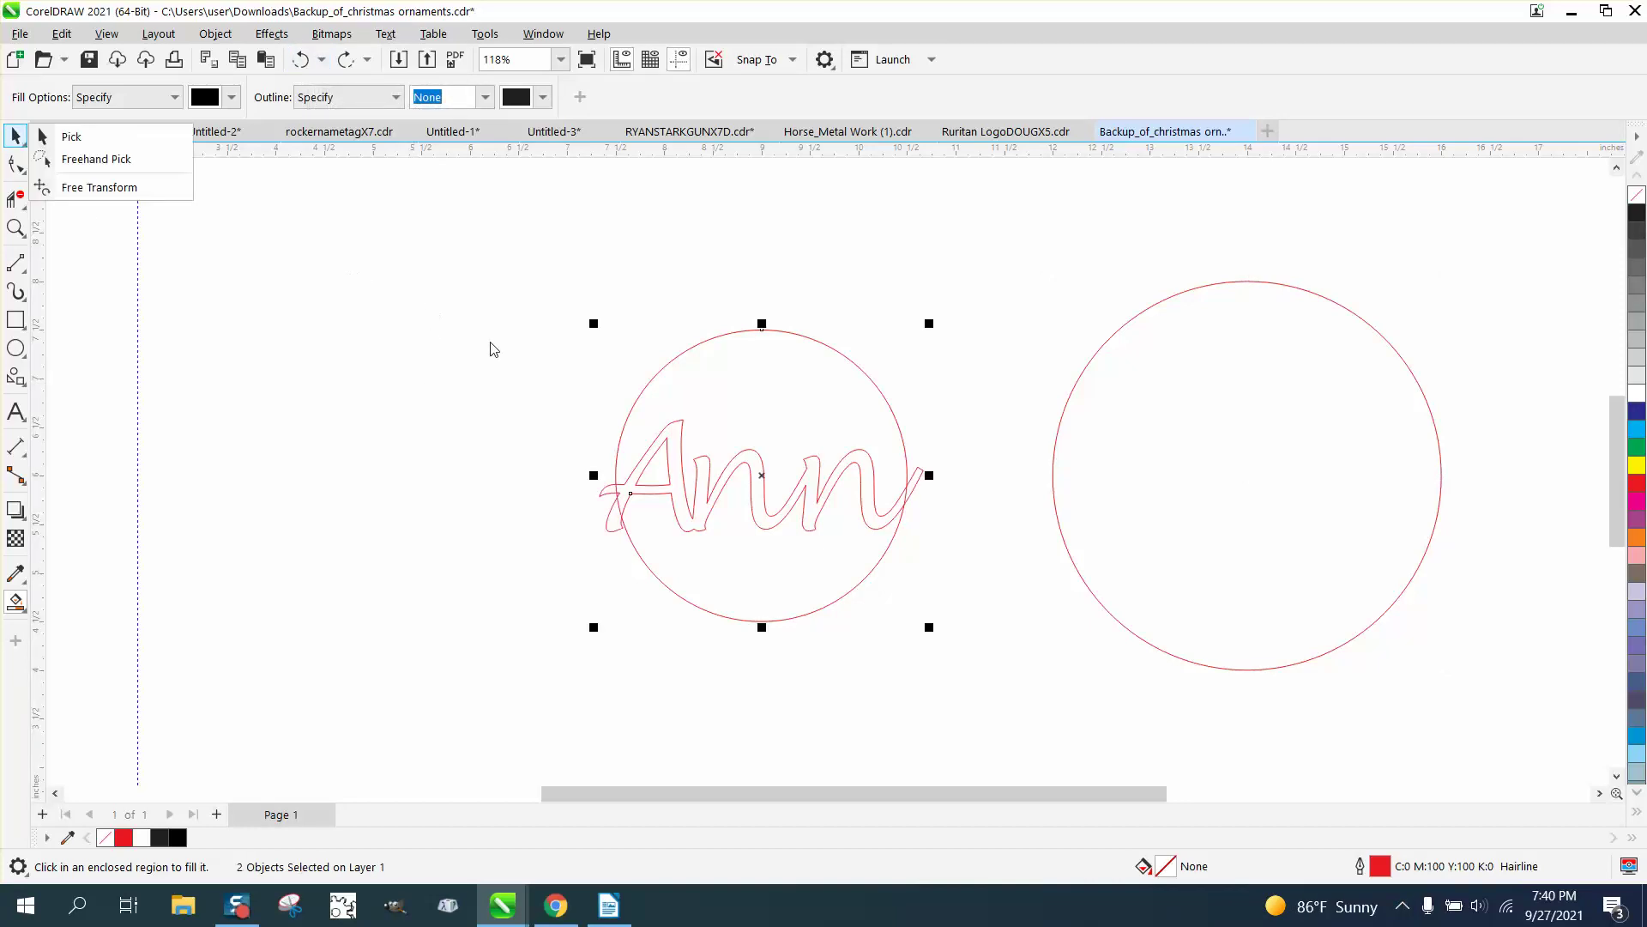
click(71, 137)
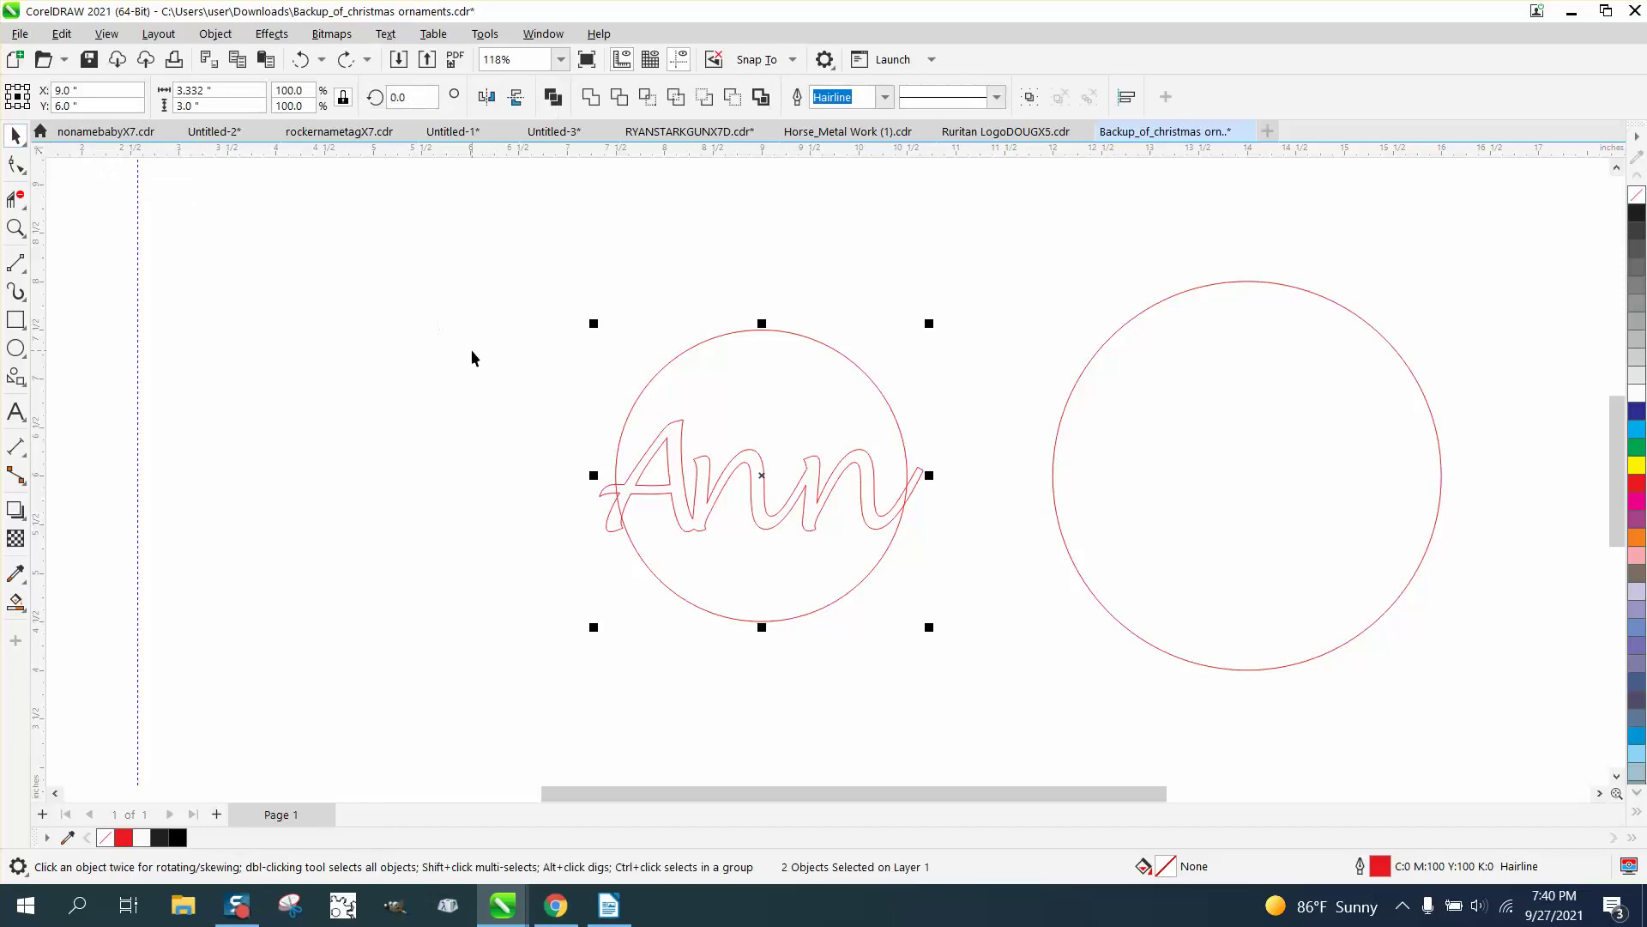
drag(472, 350, 571, 473)
drag(930, 561, 975, 571)
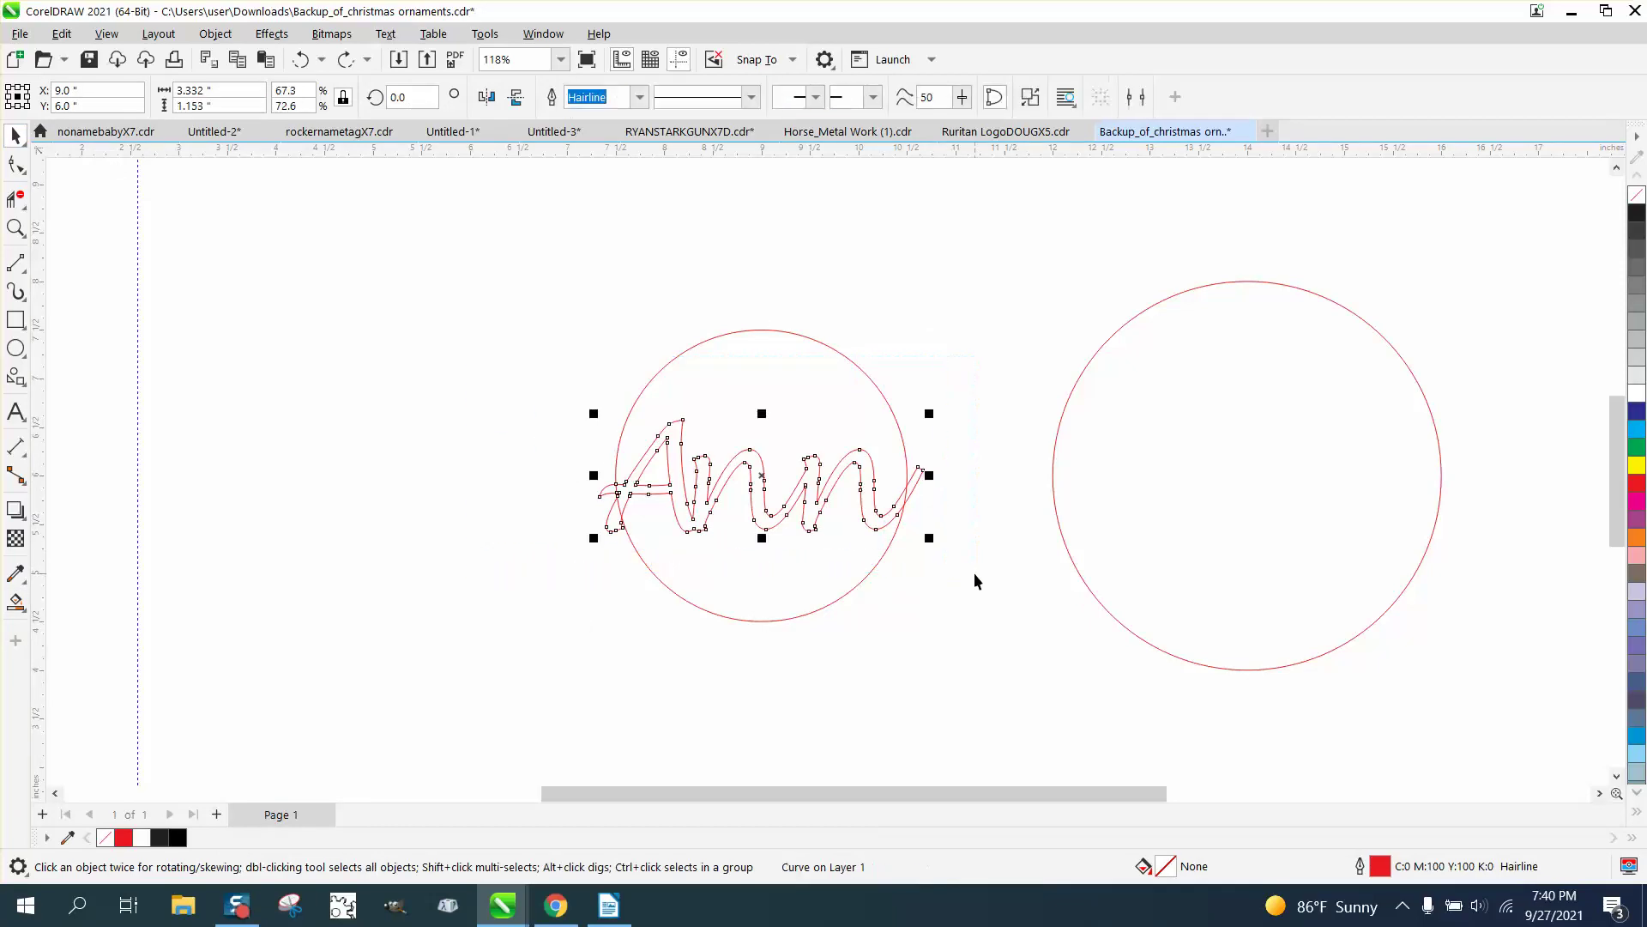
Duplicate Ann and its circle 5 inches left, keeping a circle around the middle Ann.
key(ctrl+d)
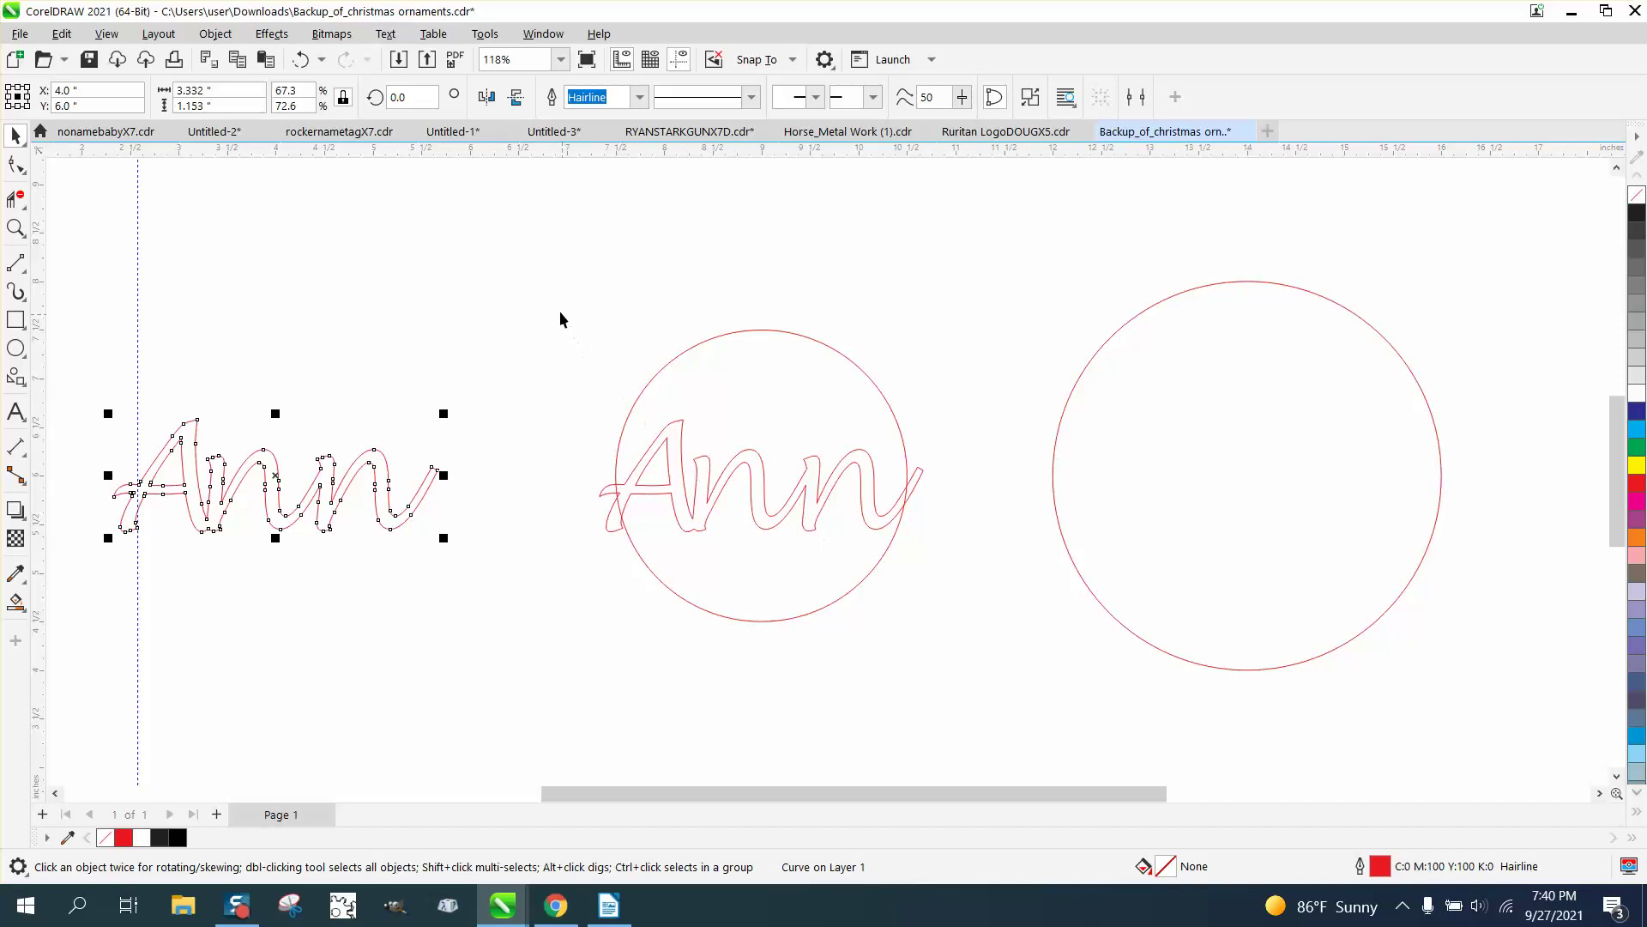
drag(554, 302, 986, 627)
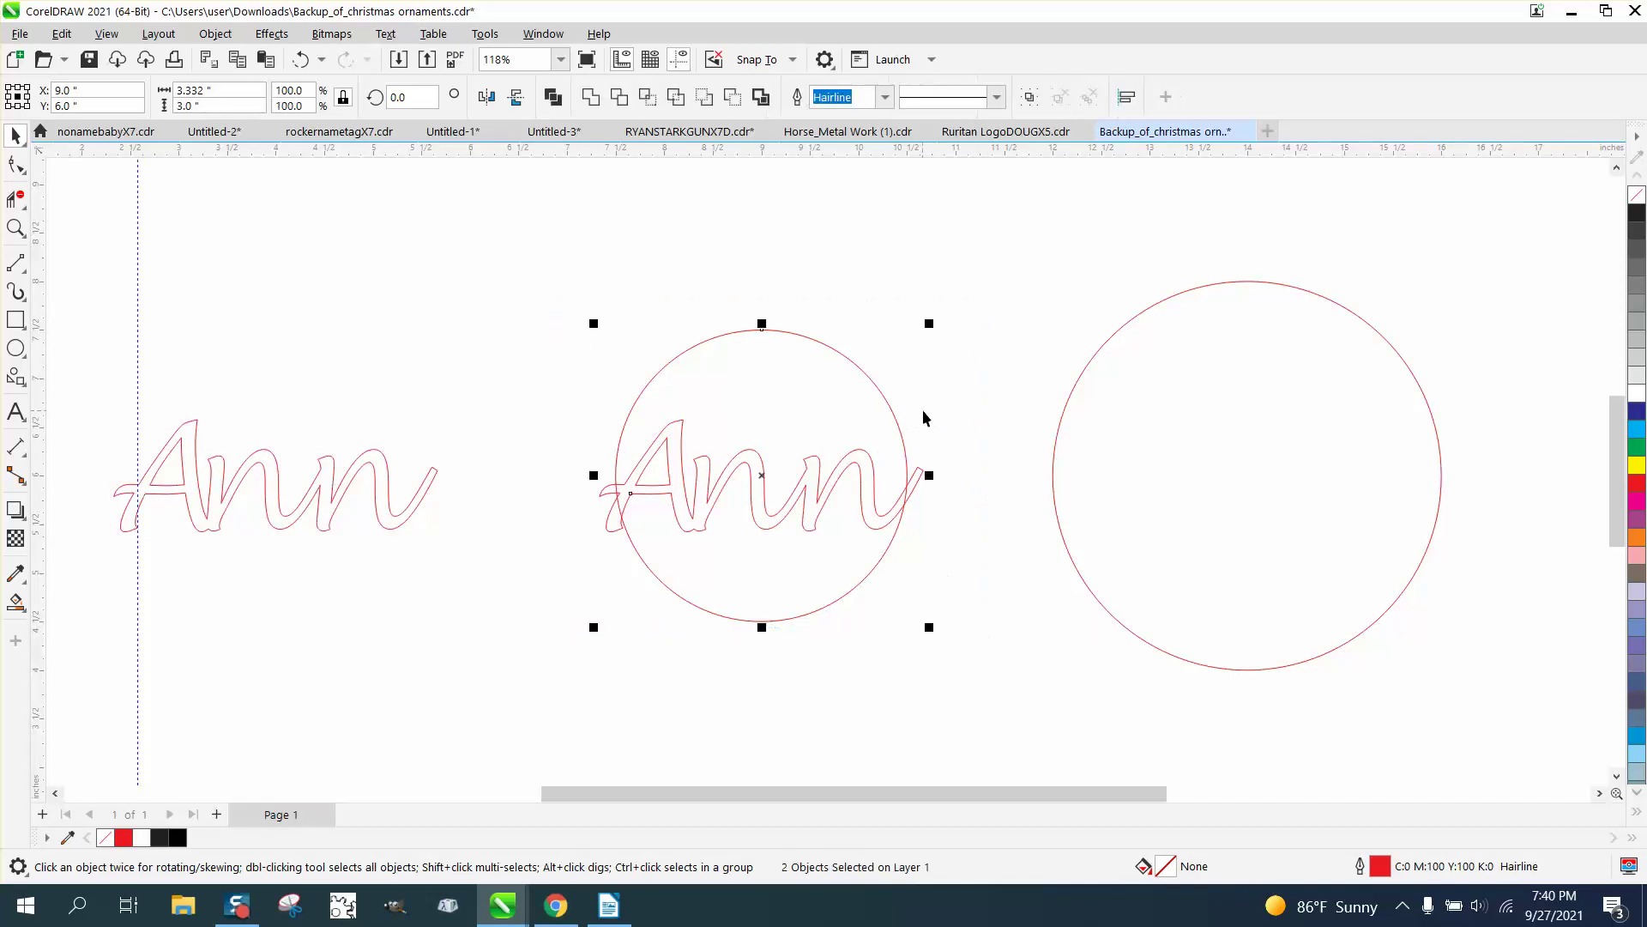
click(895, 416)
key(ctrl+d)
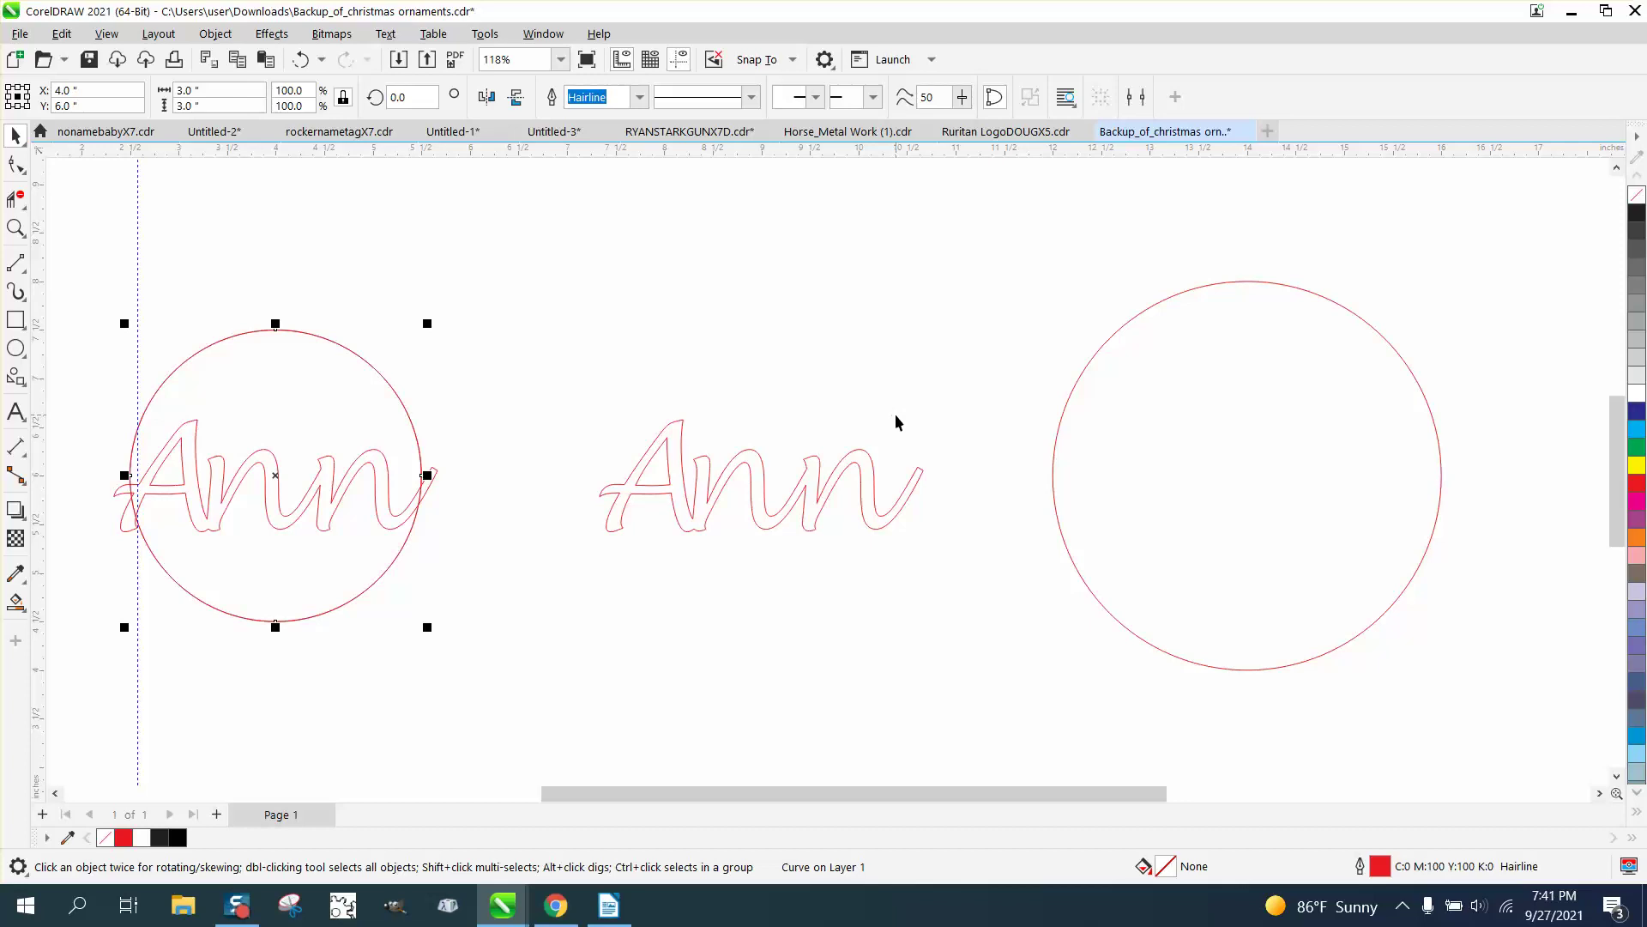
key(ctrl+v)
Combine the middle circle with Ann, then apply Back minus front to the left pair.
drag(562, 280, 981, 684)
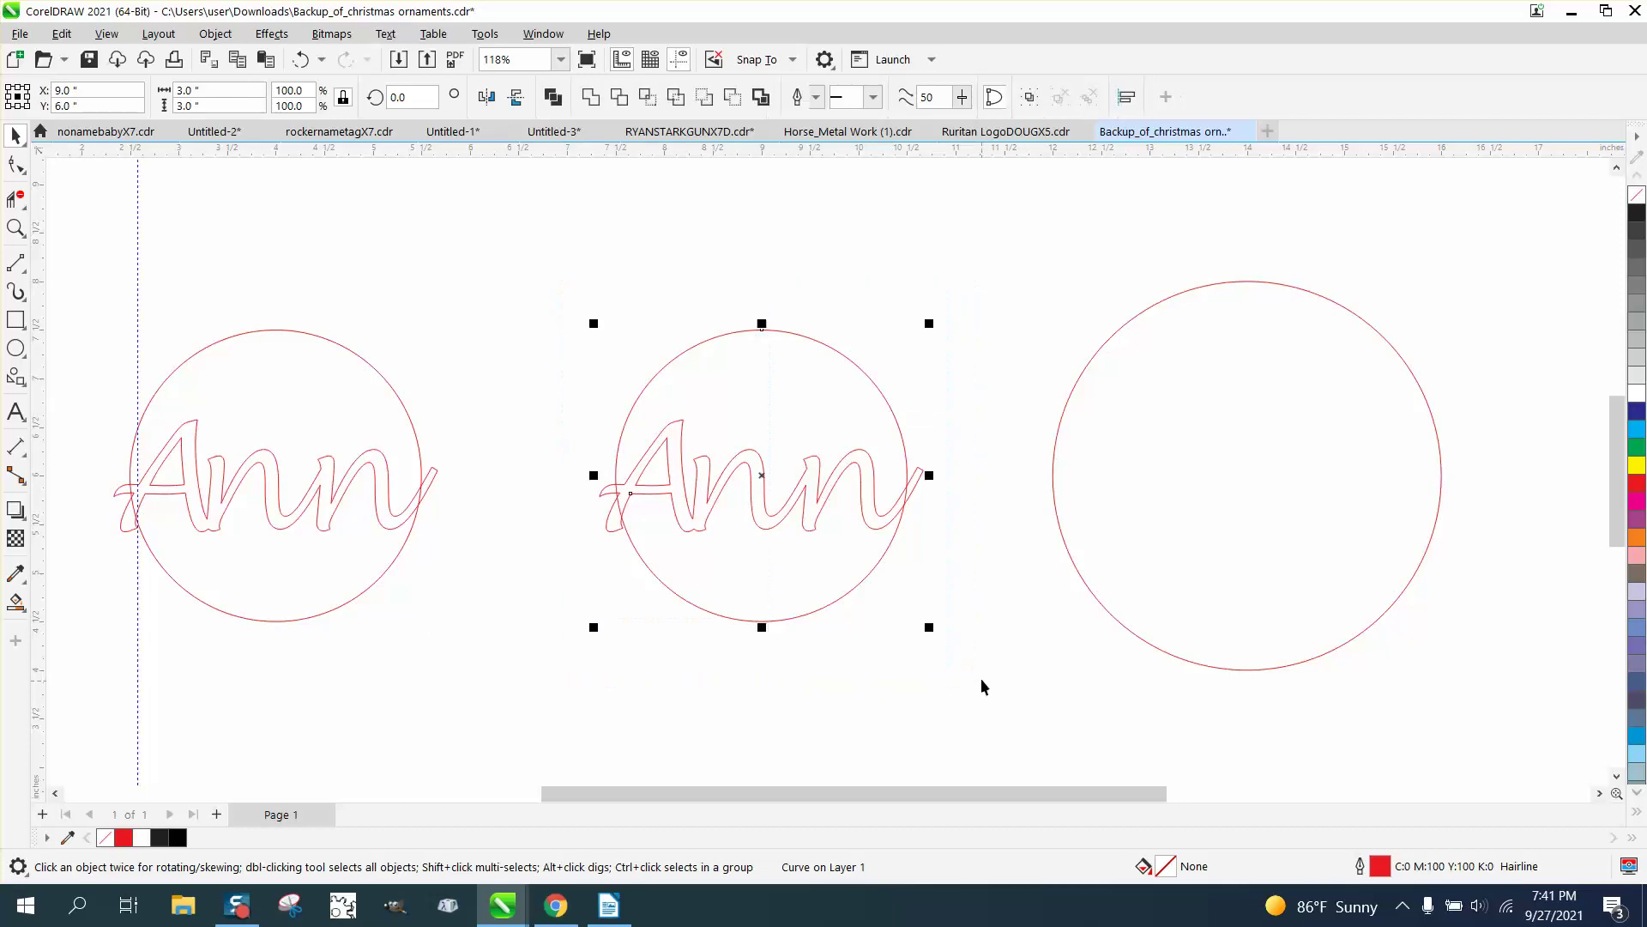
click(706, 97)
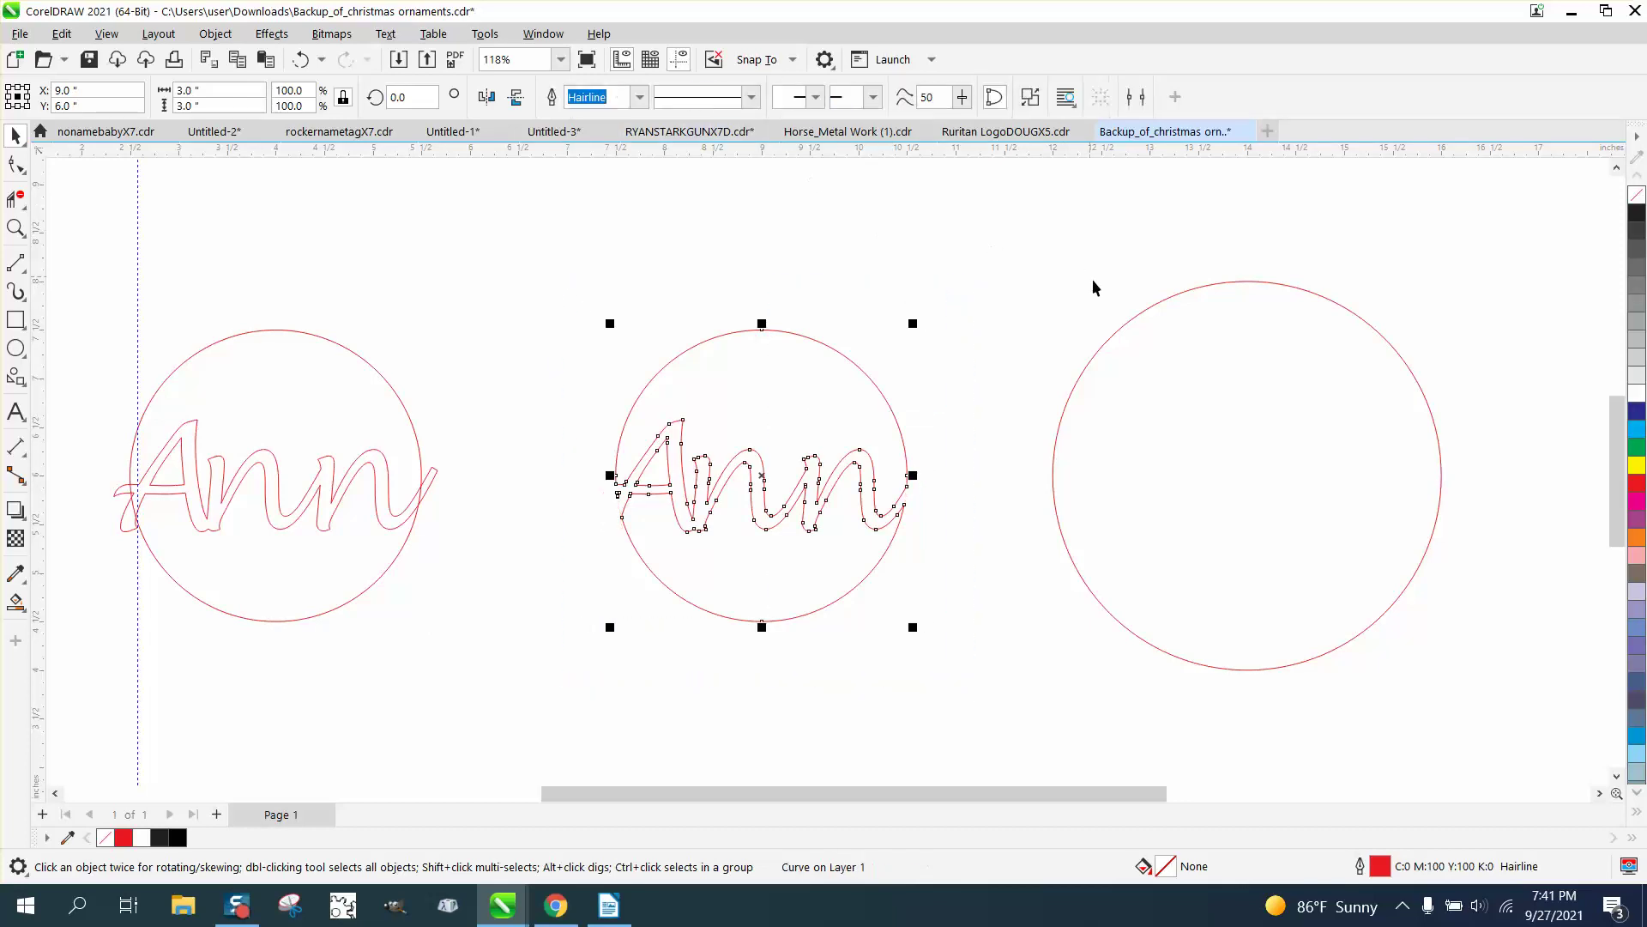
click(1121, 330)
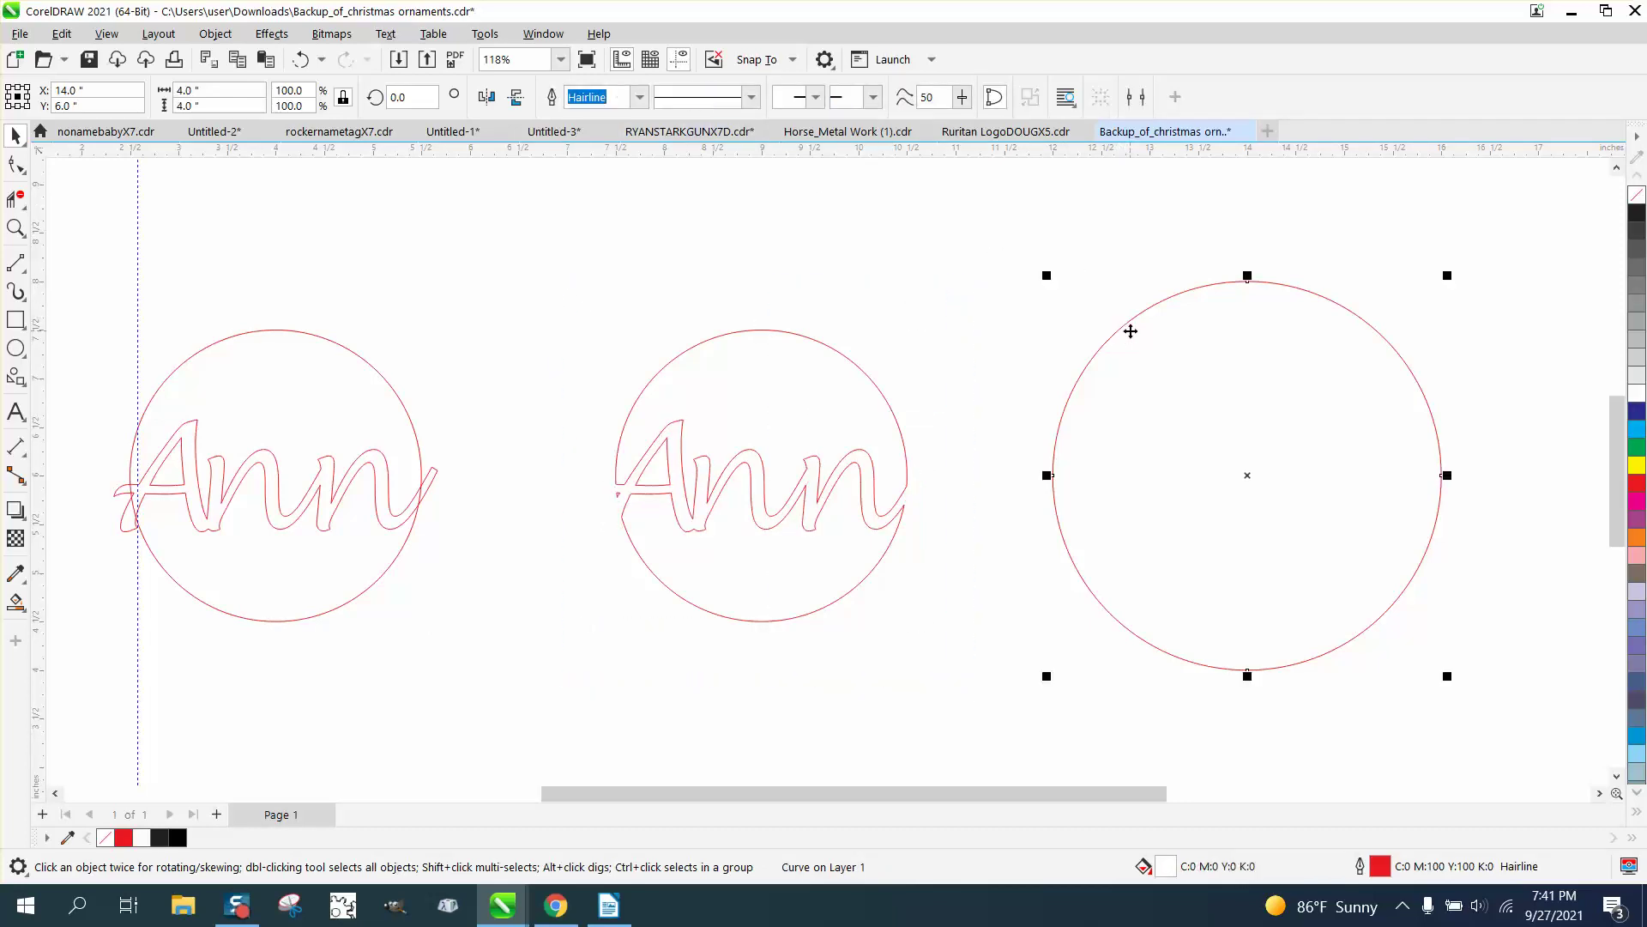
drag(58, 275, 513, 659)
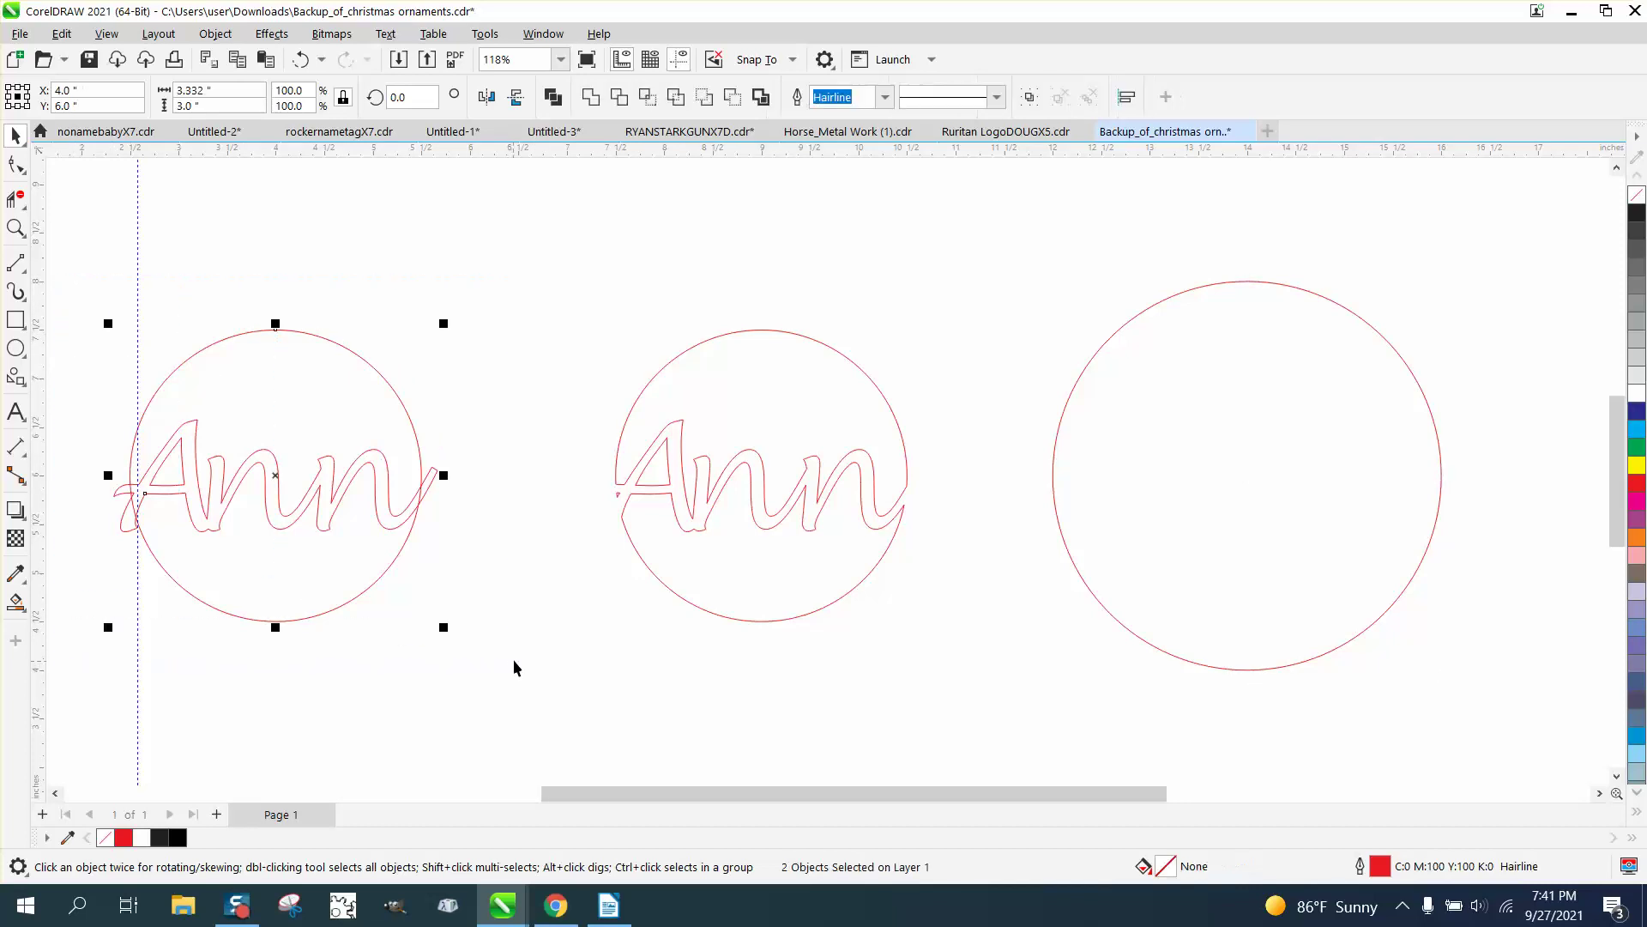
click(733, 98)
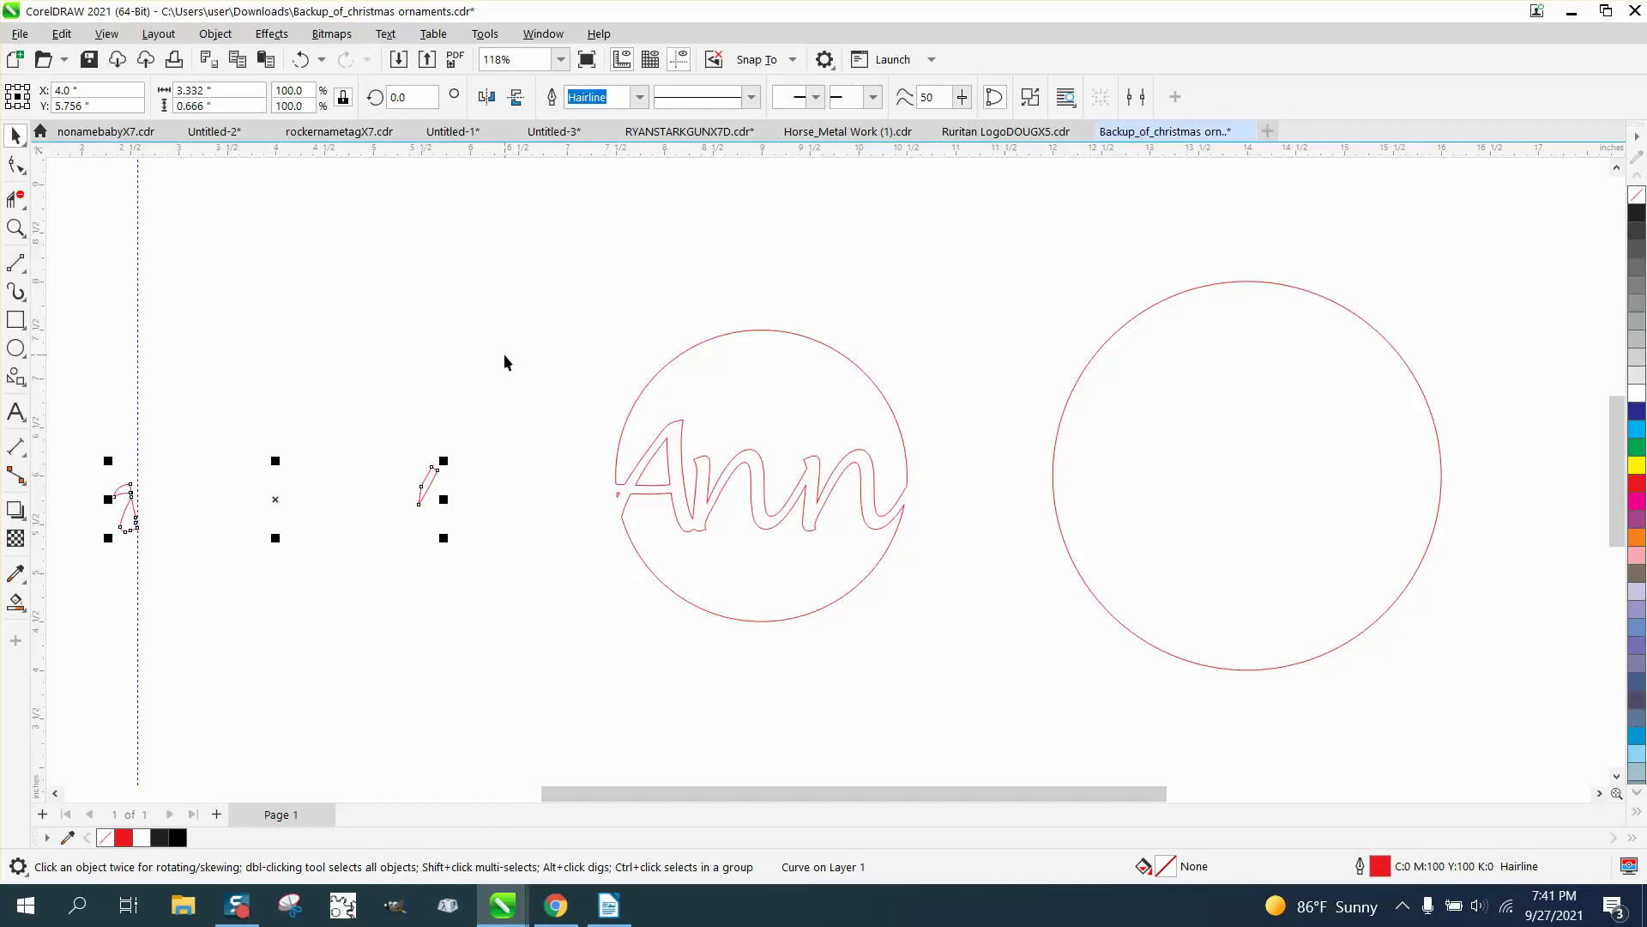
Zoom in closely on the small slanted leftover fragment.
click(16, 227)
drag(71, 408, 524, 544)
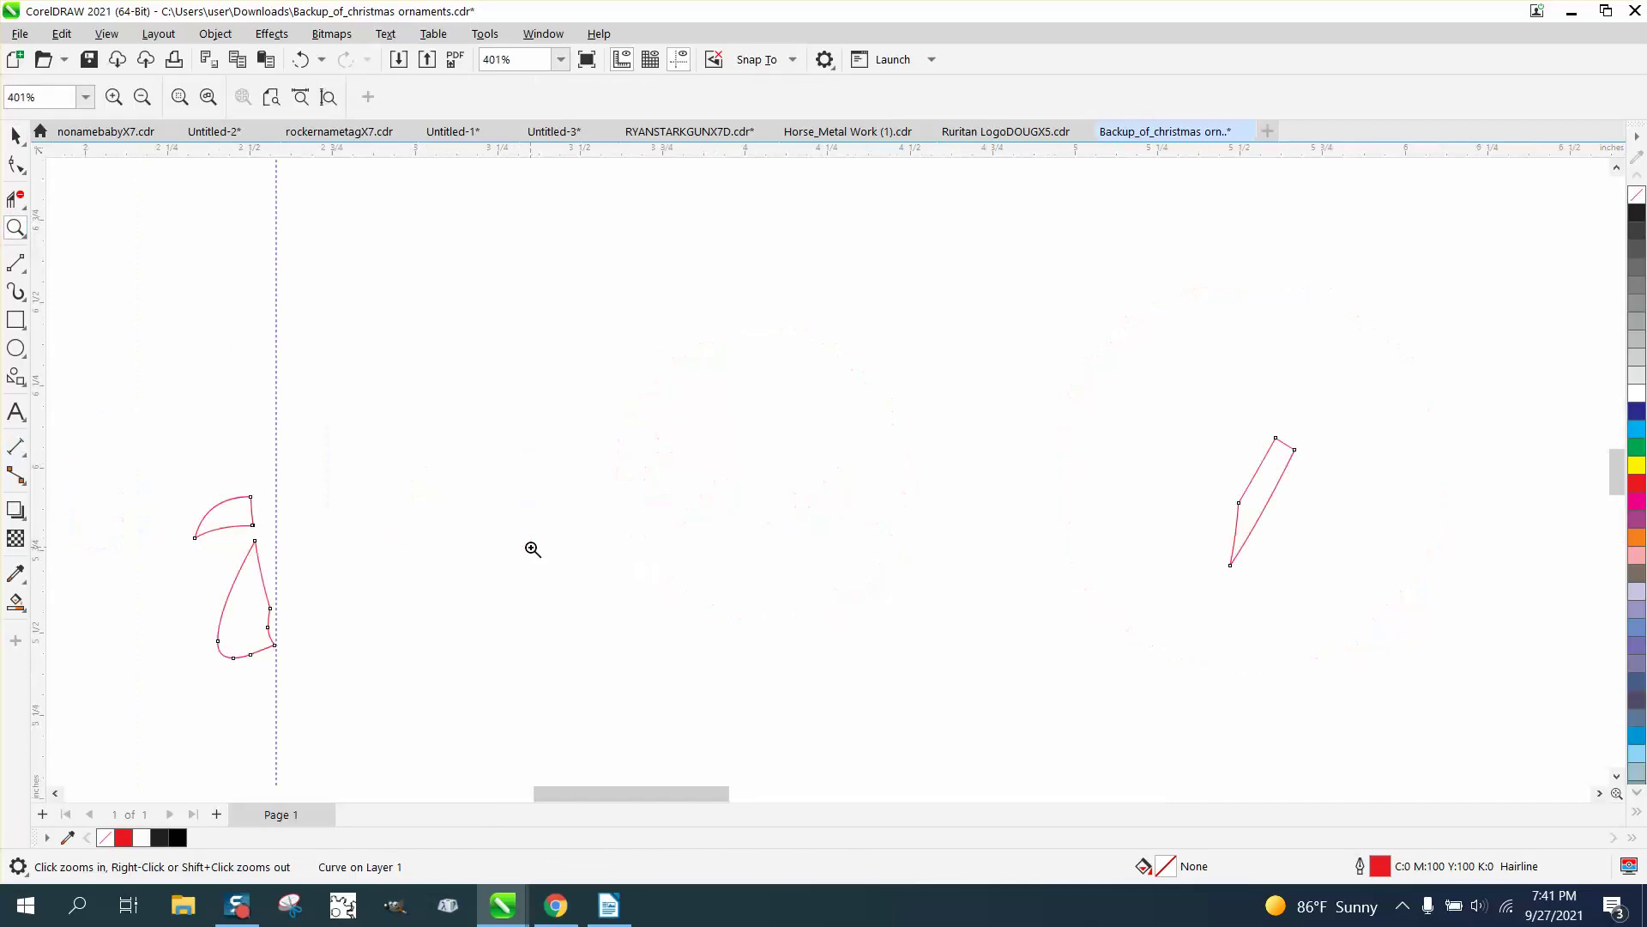
scroll(262, 566, down, 1)
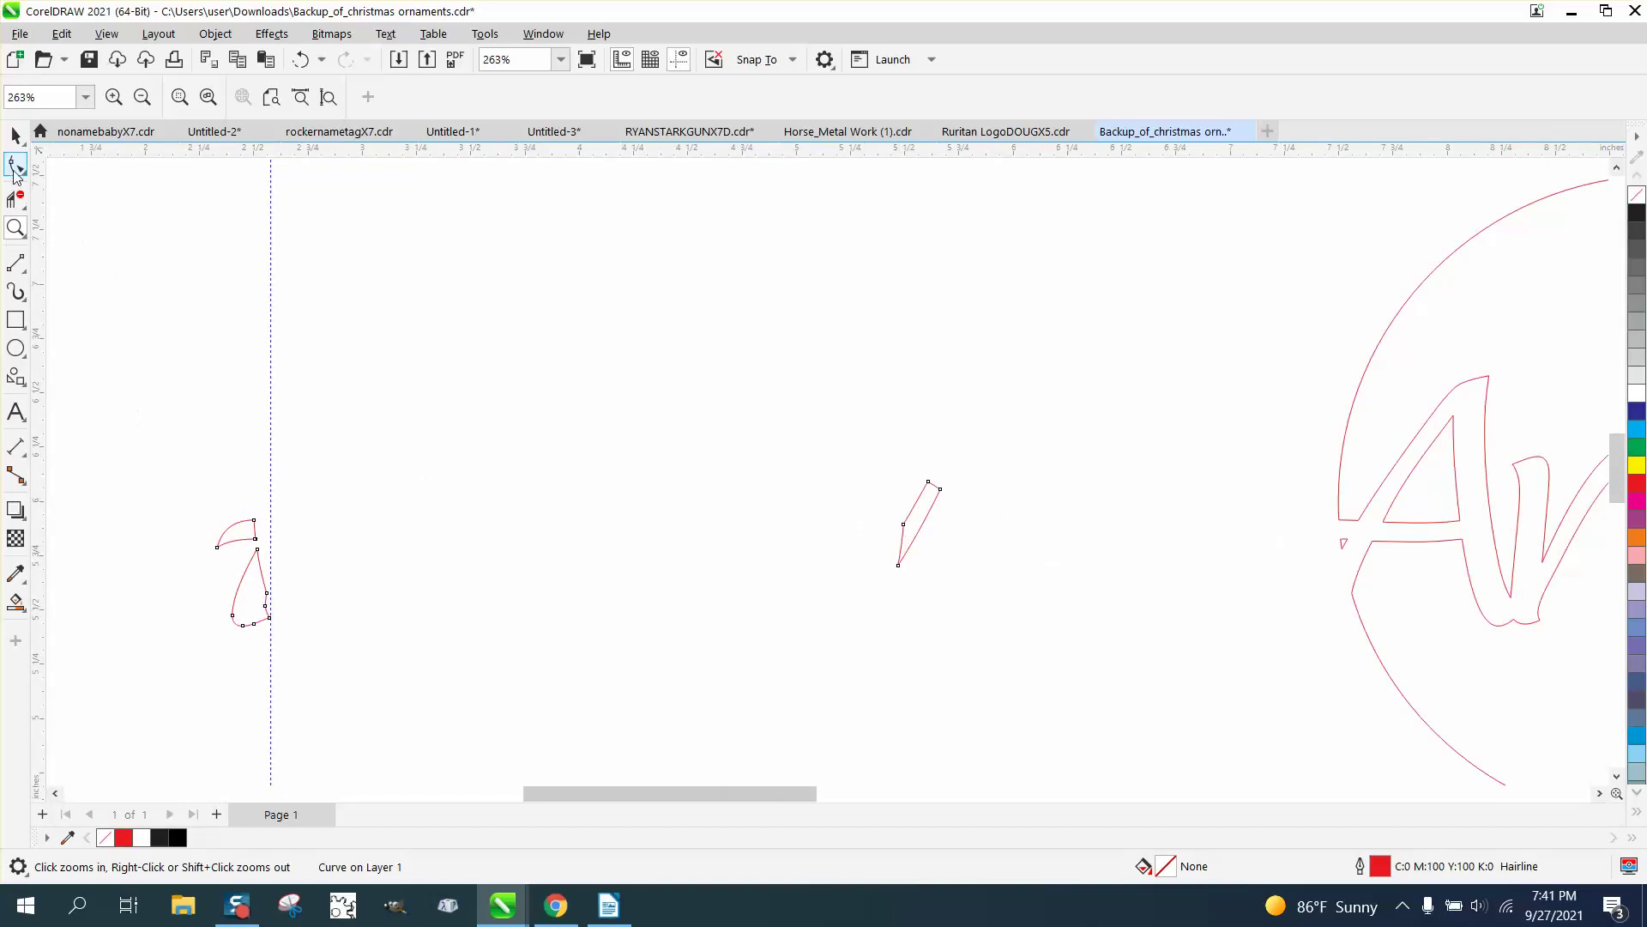
click(15, 164)
click(15, 232)
drag(883, 508, 972, 580)
Break the sliver apart at its nodes and delete its lower-left edge with Virtual Segment Delete.
click(16, 164)
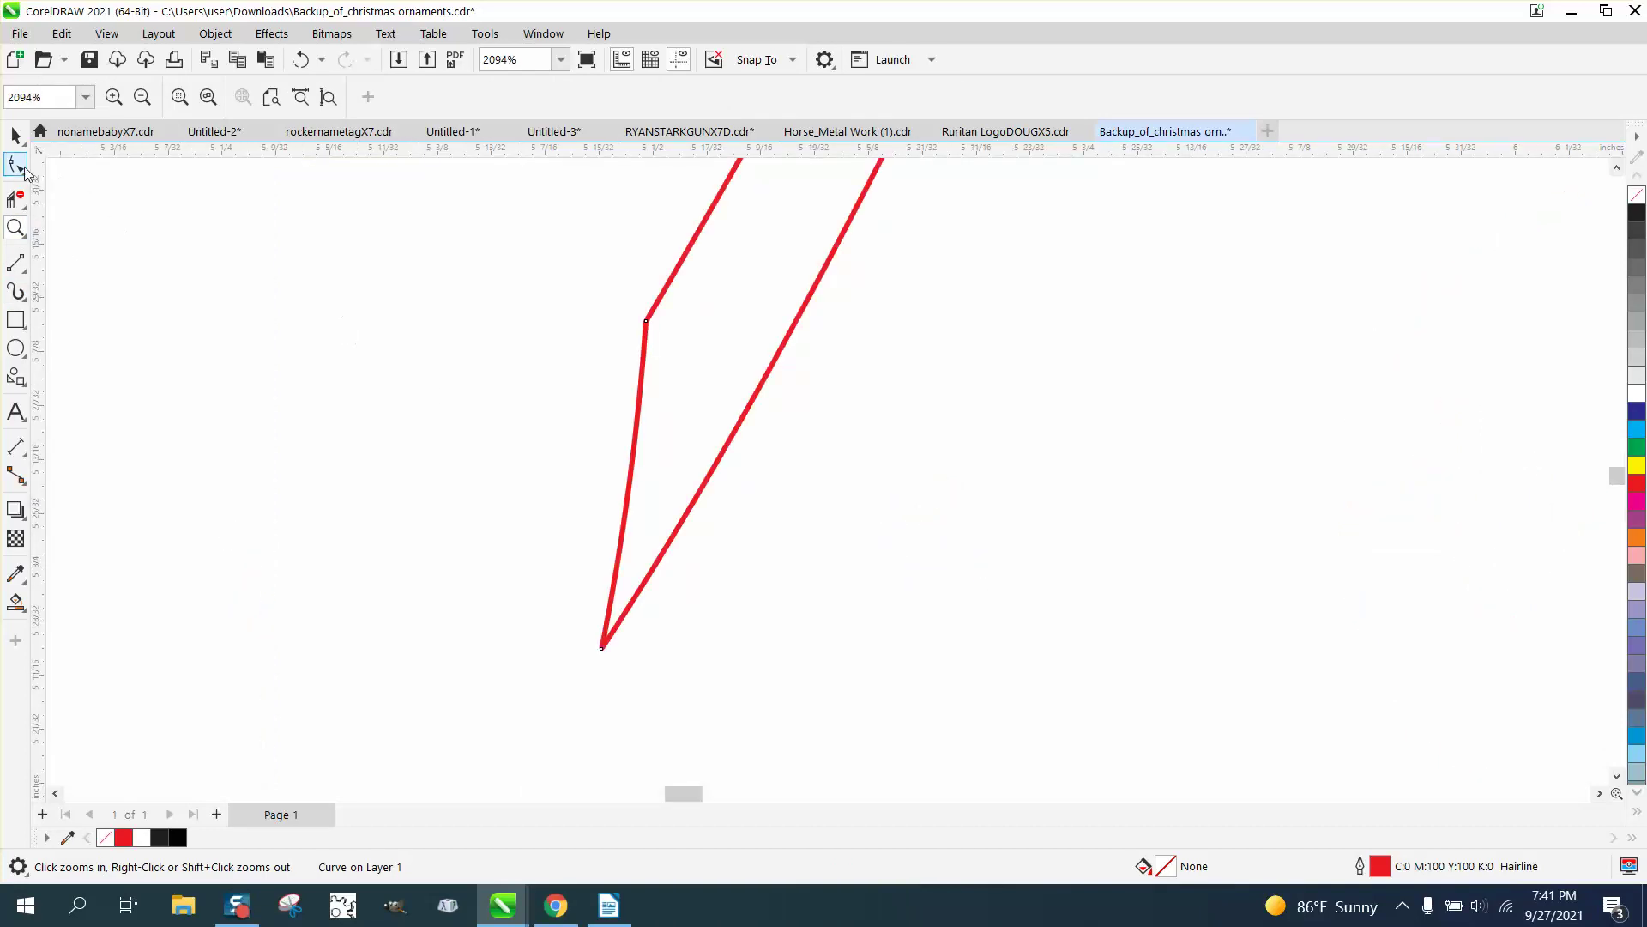
drag(586, 285, 662, 677)
right_click(602, 648)
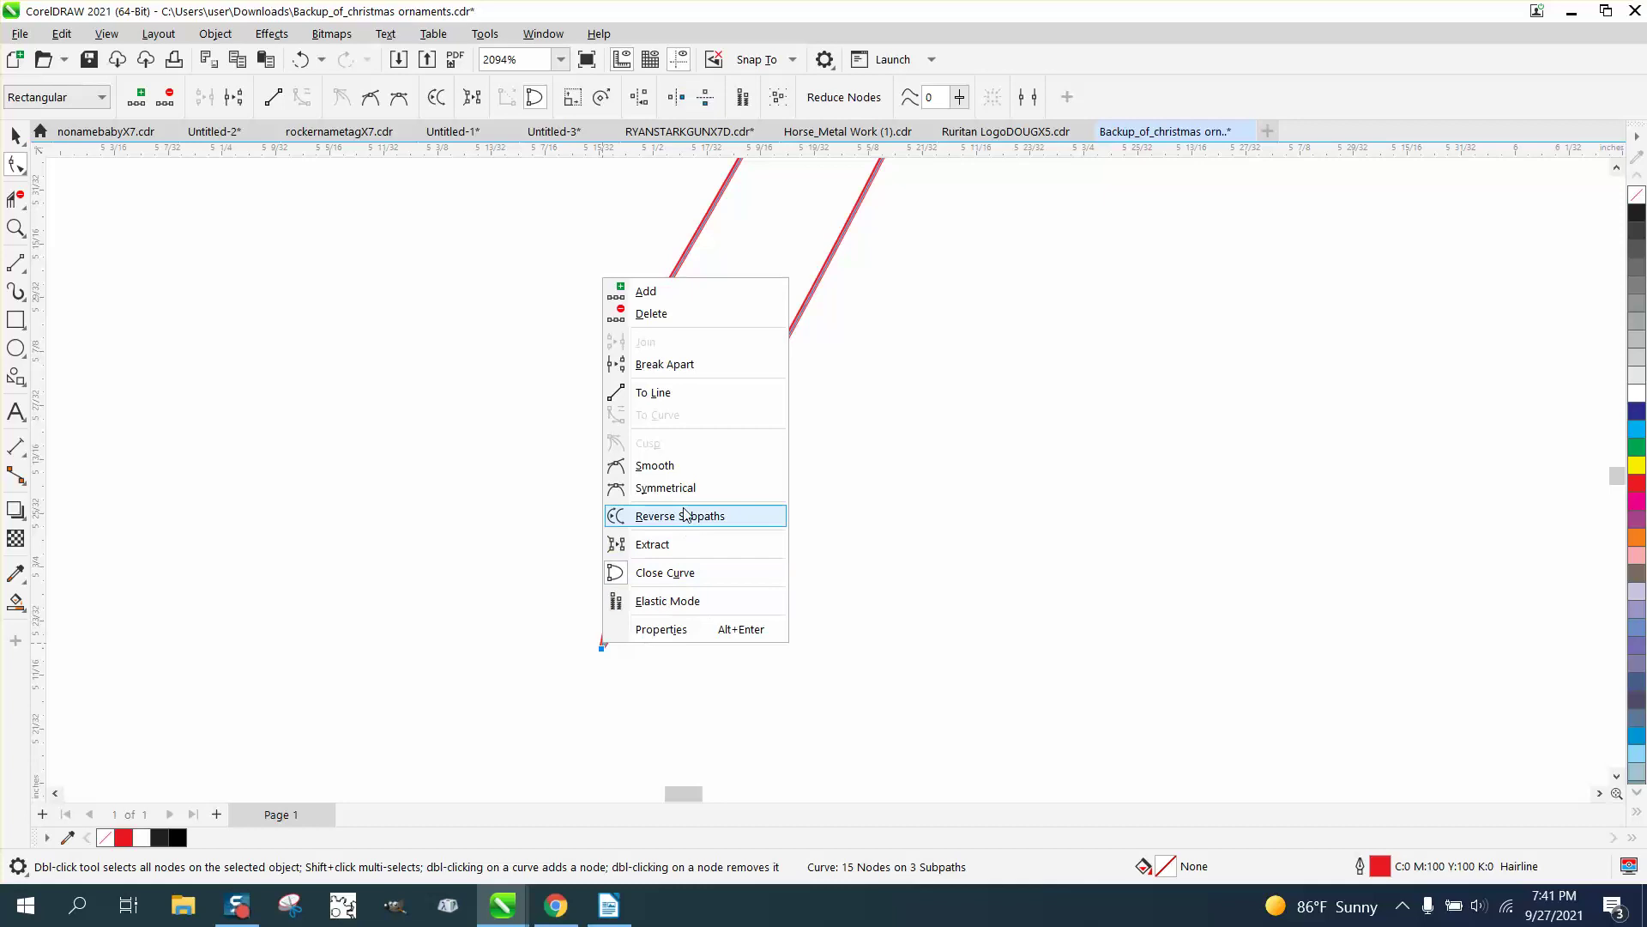
click(661, 363)
click(15, 199)
click(633, 394)
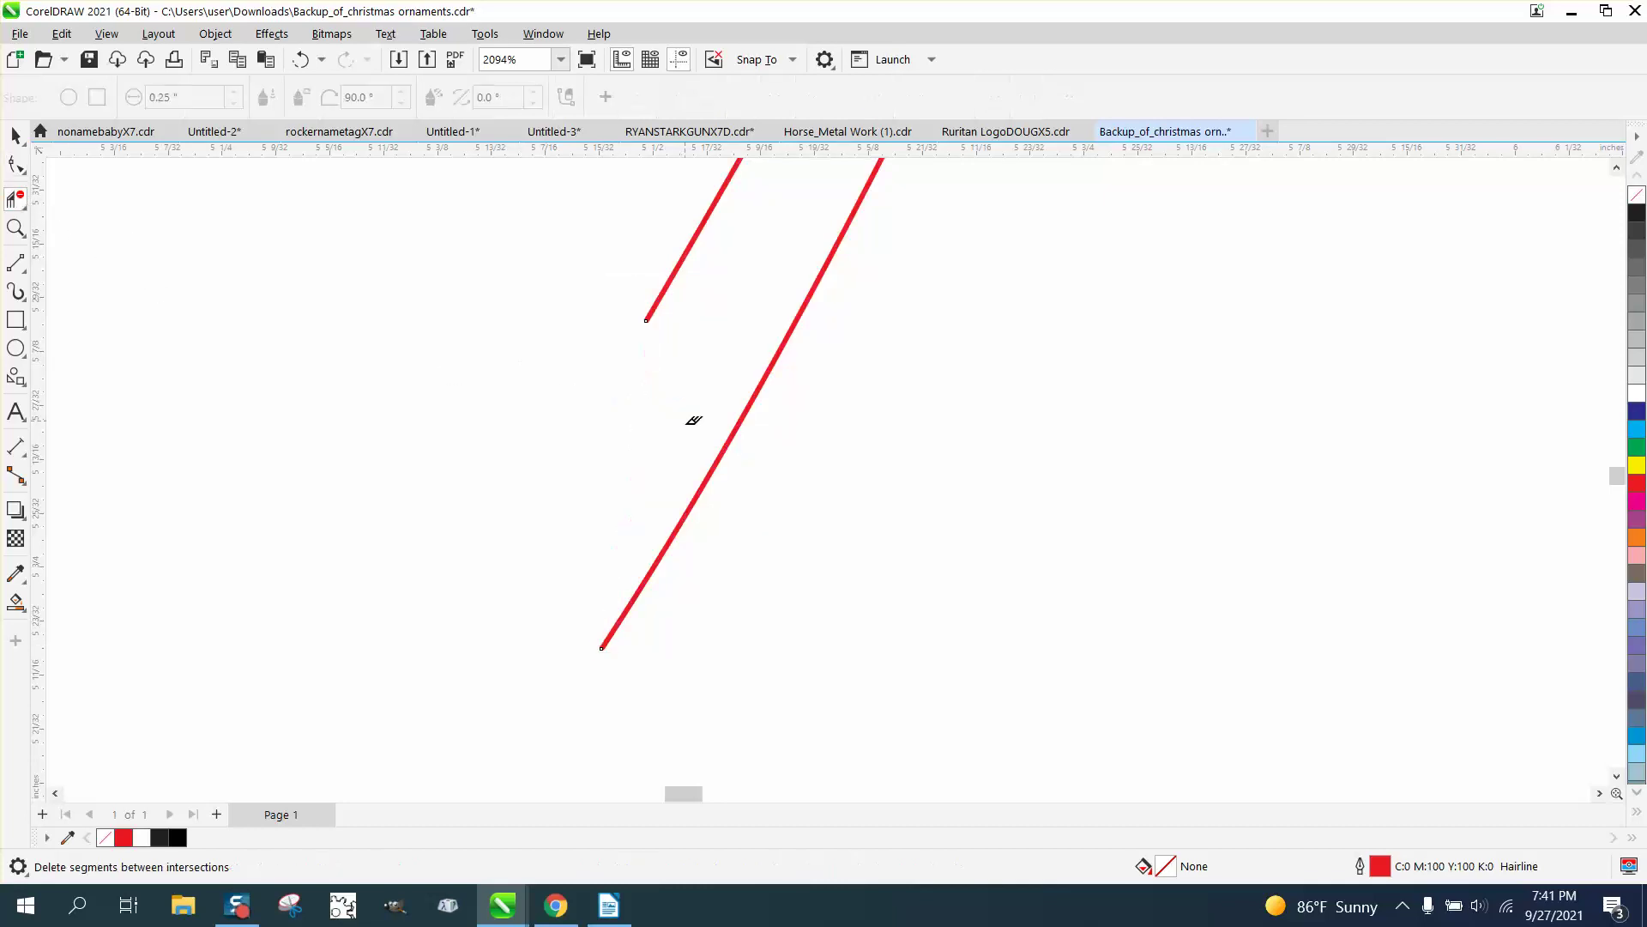
scroll(684, 520, down, 1)
scroll(684, 520, down, 12)
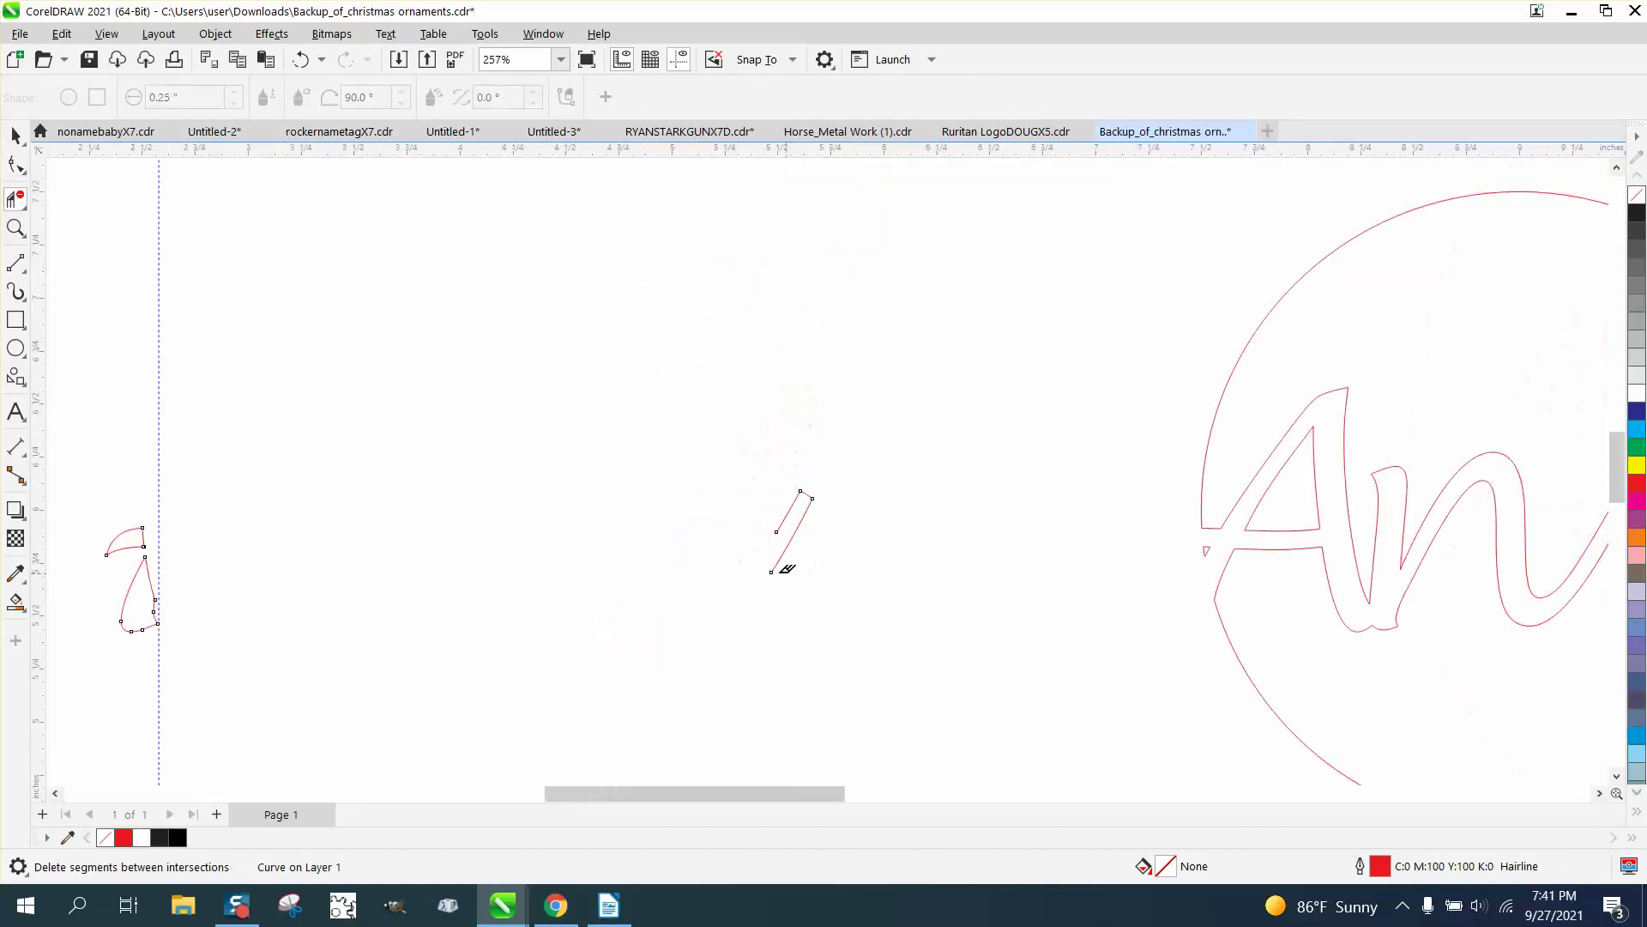
Zoom on the hooked shape and break apart its wedge and lower shape at the right-hand nodes.
click(13, 229)
drag(114, 496, 215, 626)
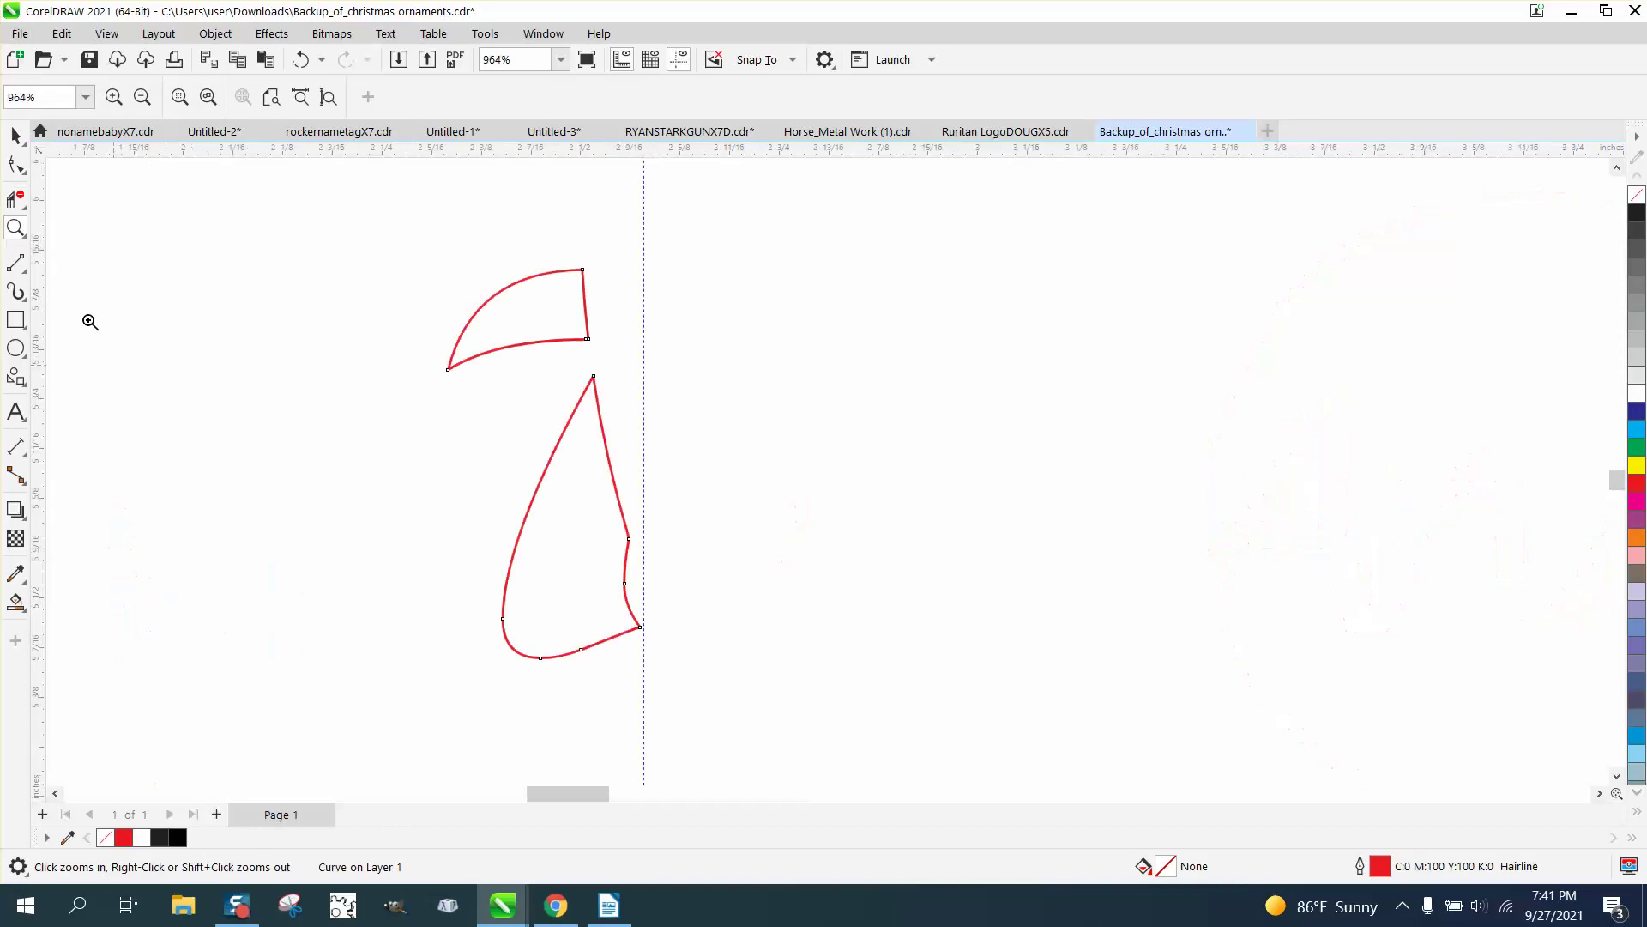
click(16, 165)
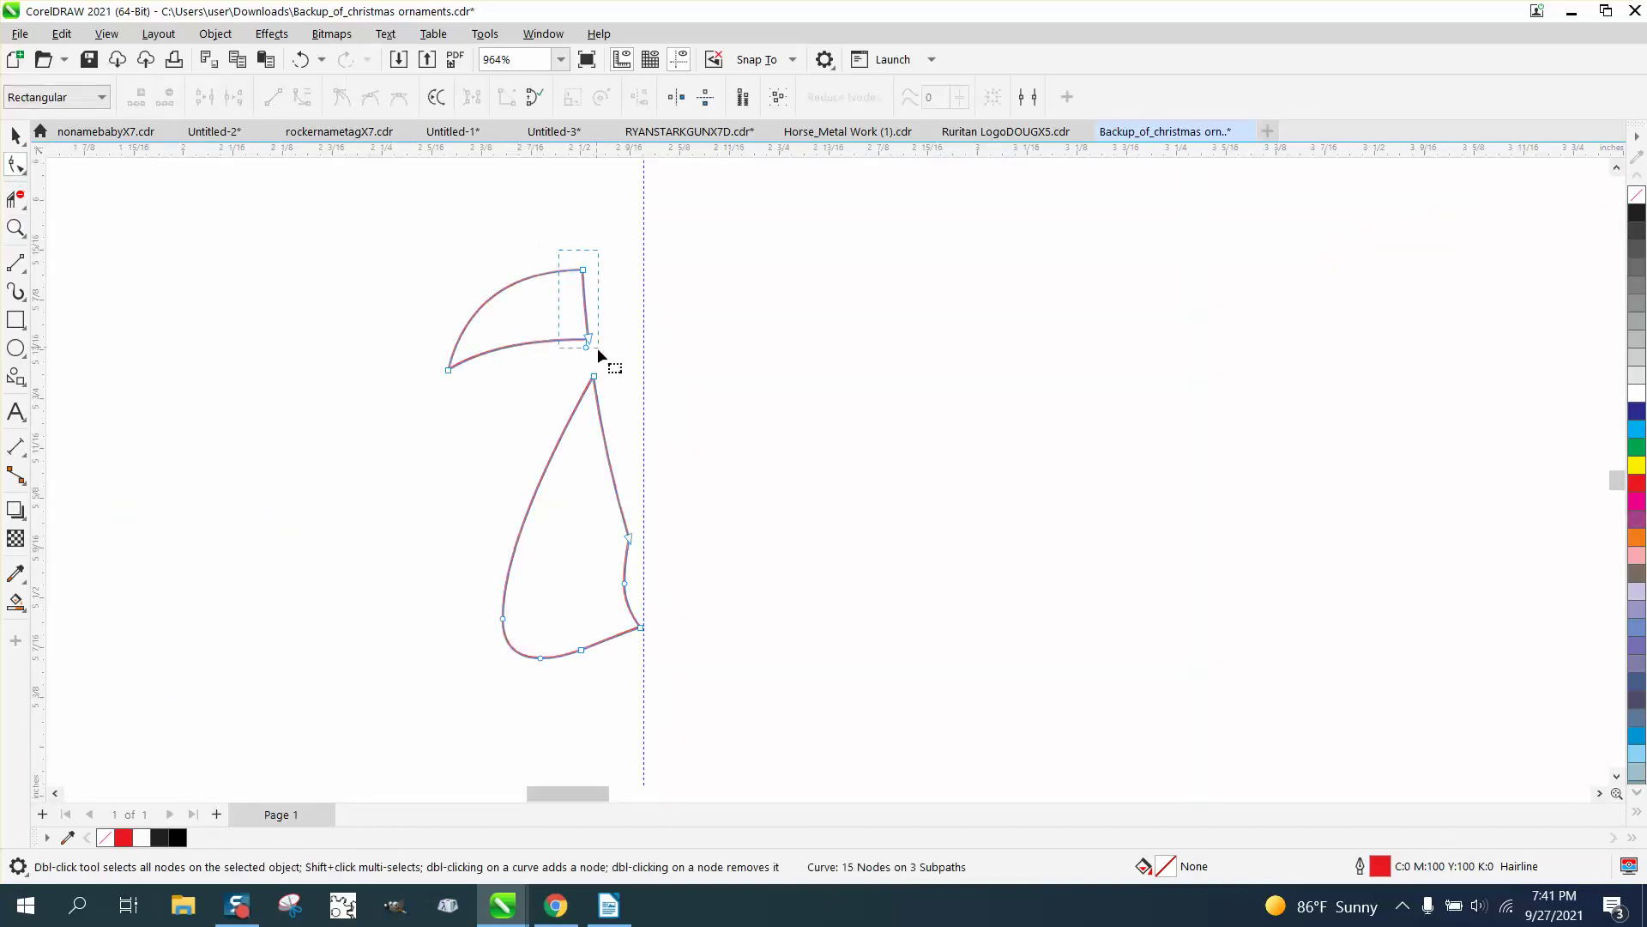
drag(597, 348, 598, 349)
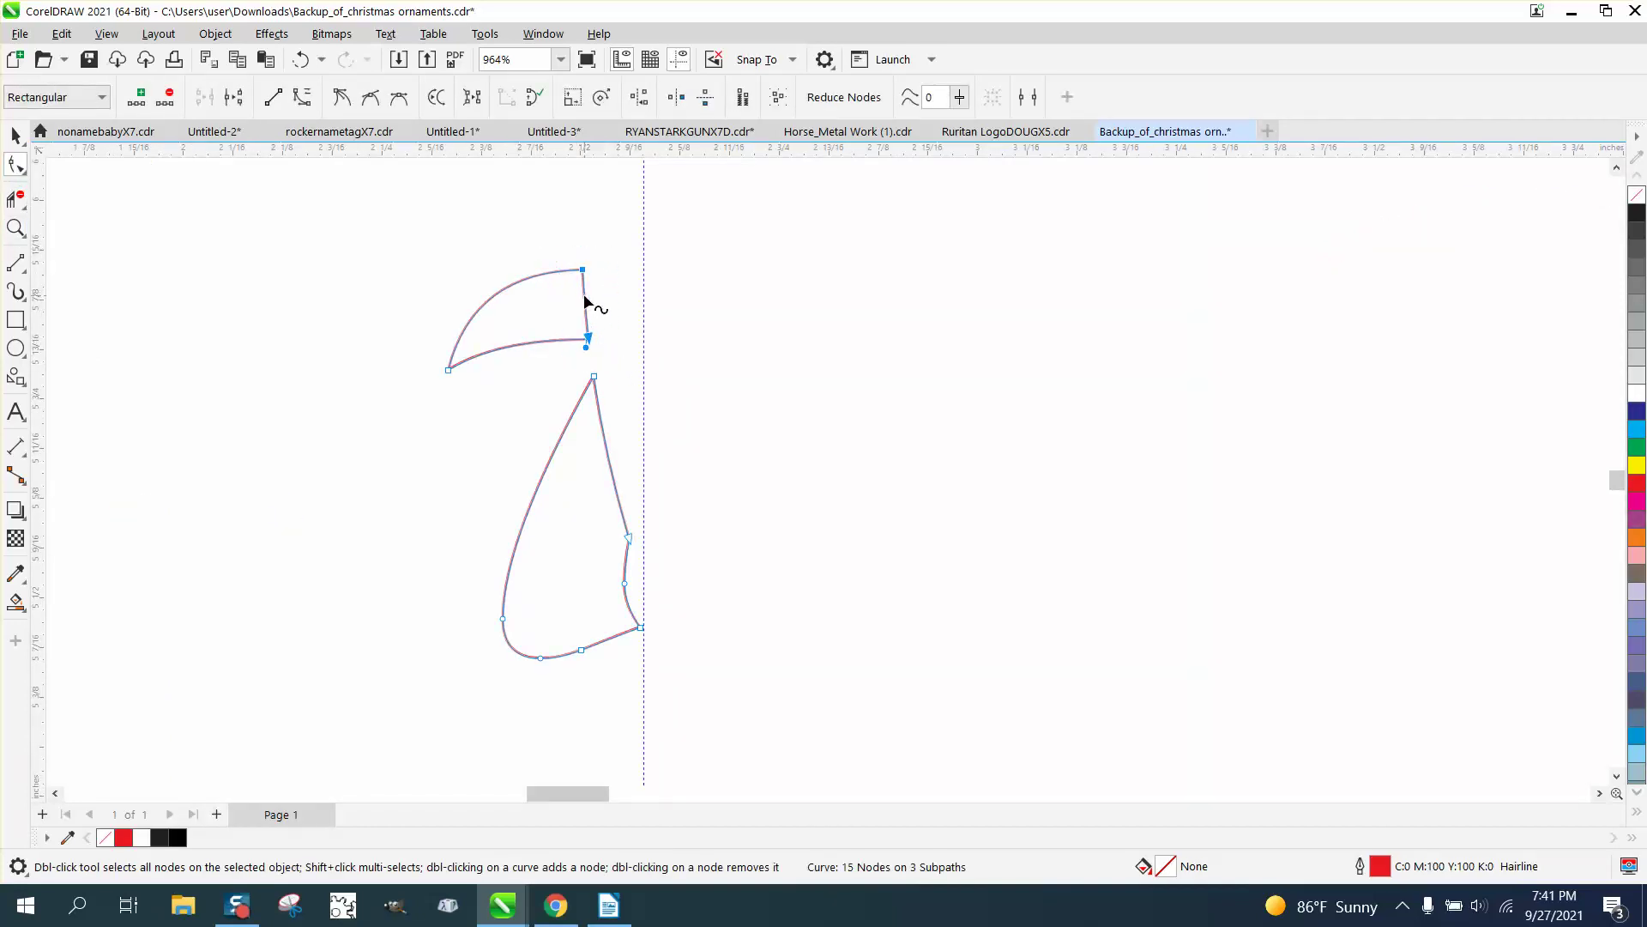
right_click(584, 301)
click(601, 378)
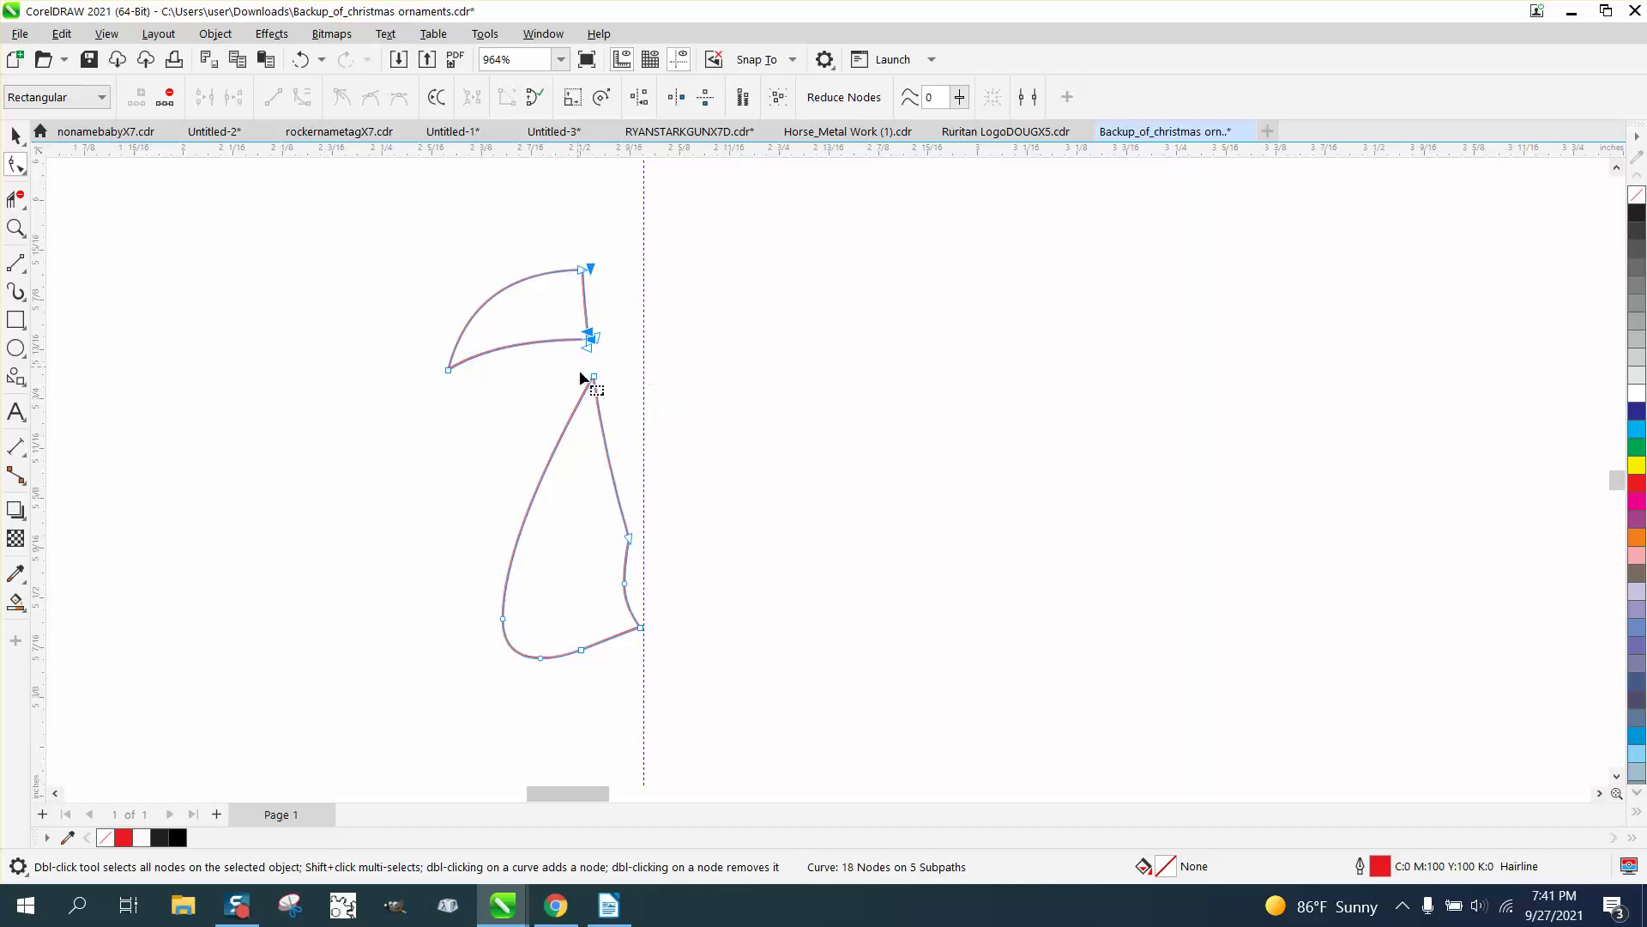
drag(581, 375, 668, 640)
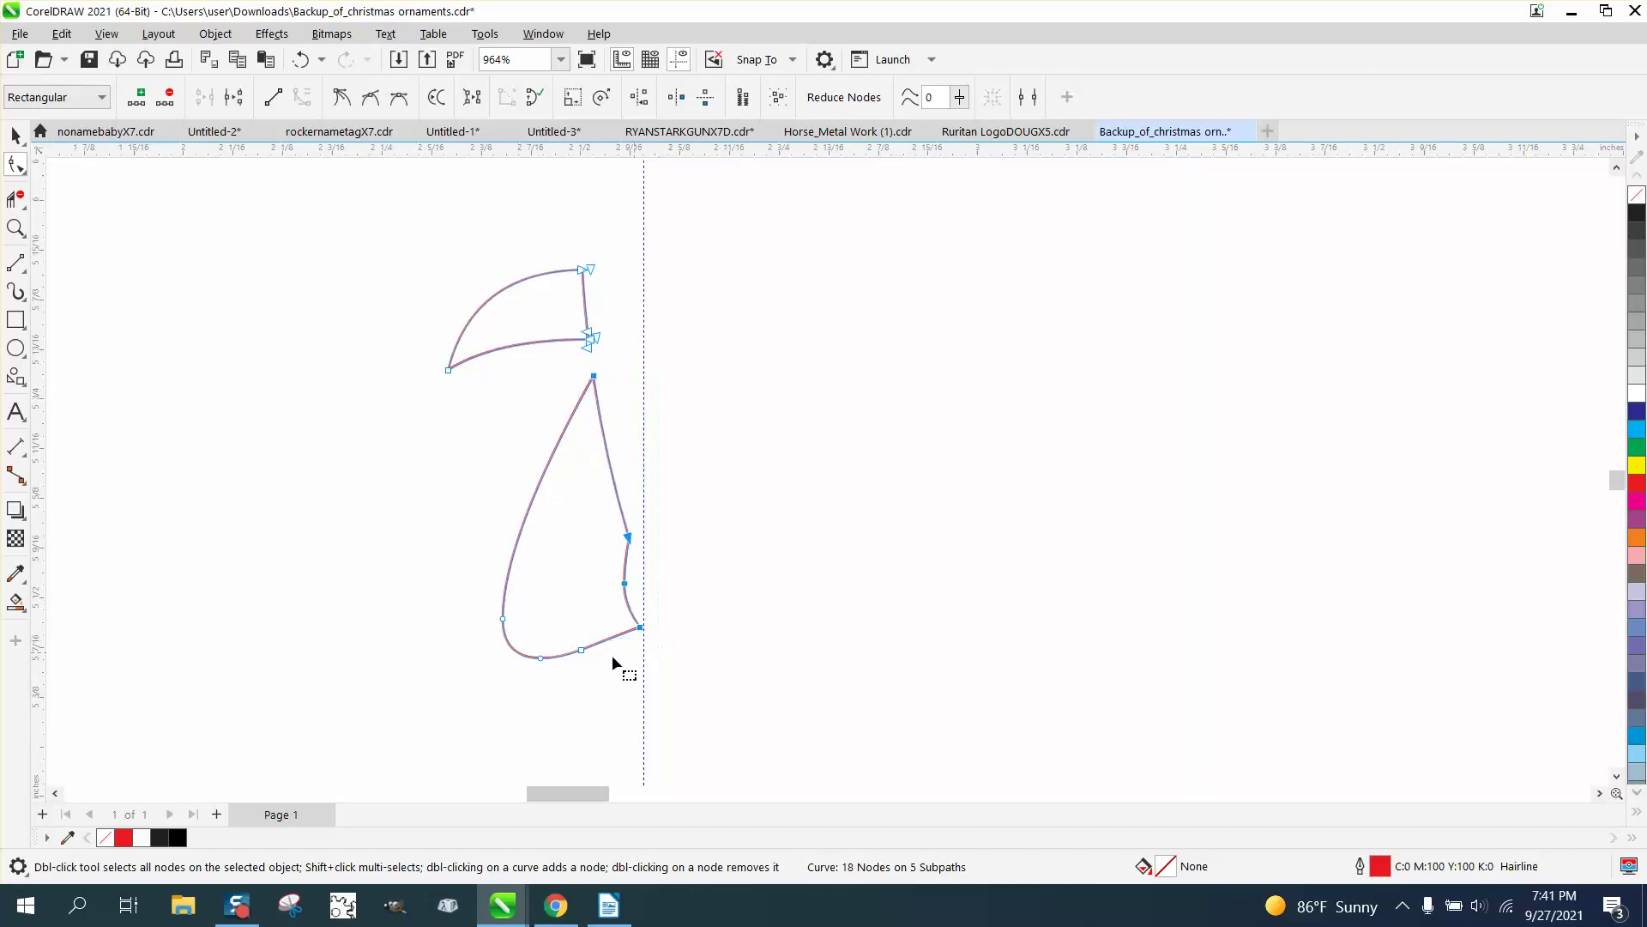
right_click(644, 631)
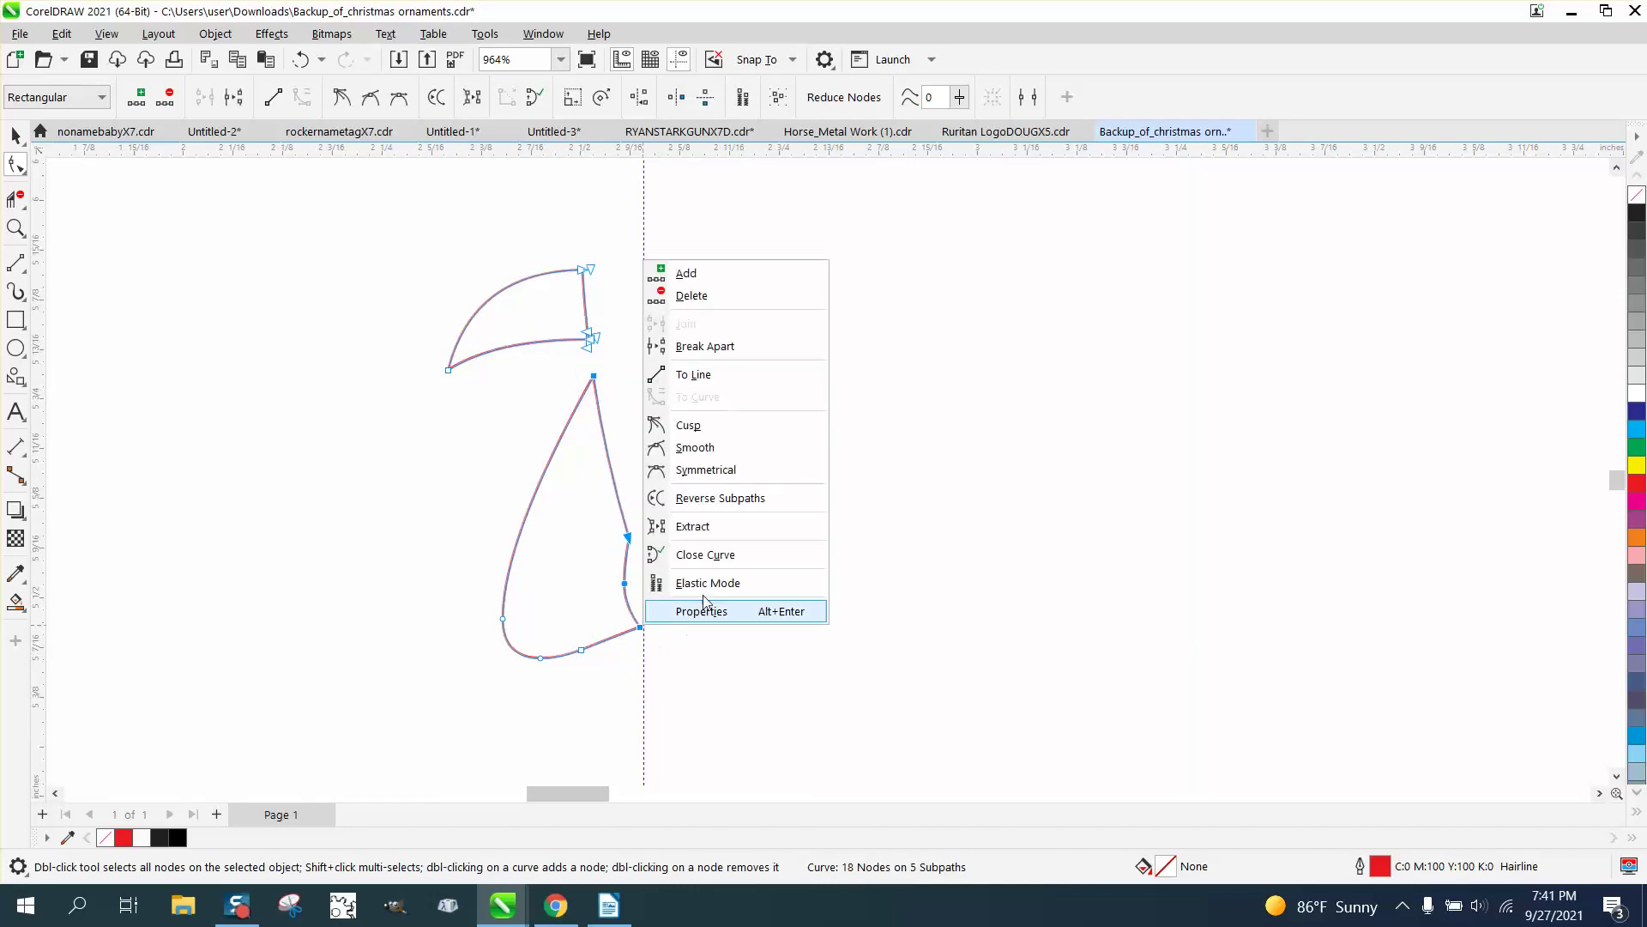
click(702, 349)
Delete the three short right-side segments and select both stroke pieces together.
click(15, 199)
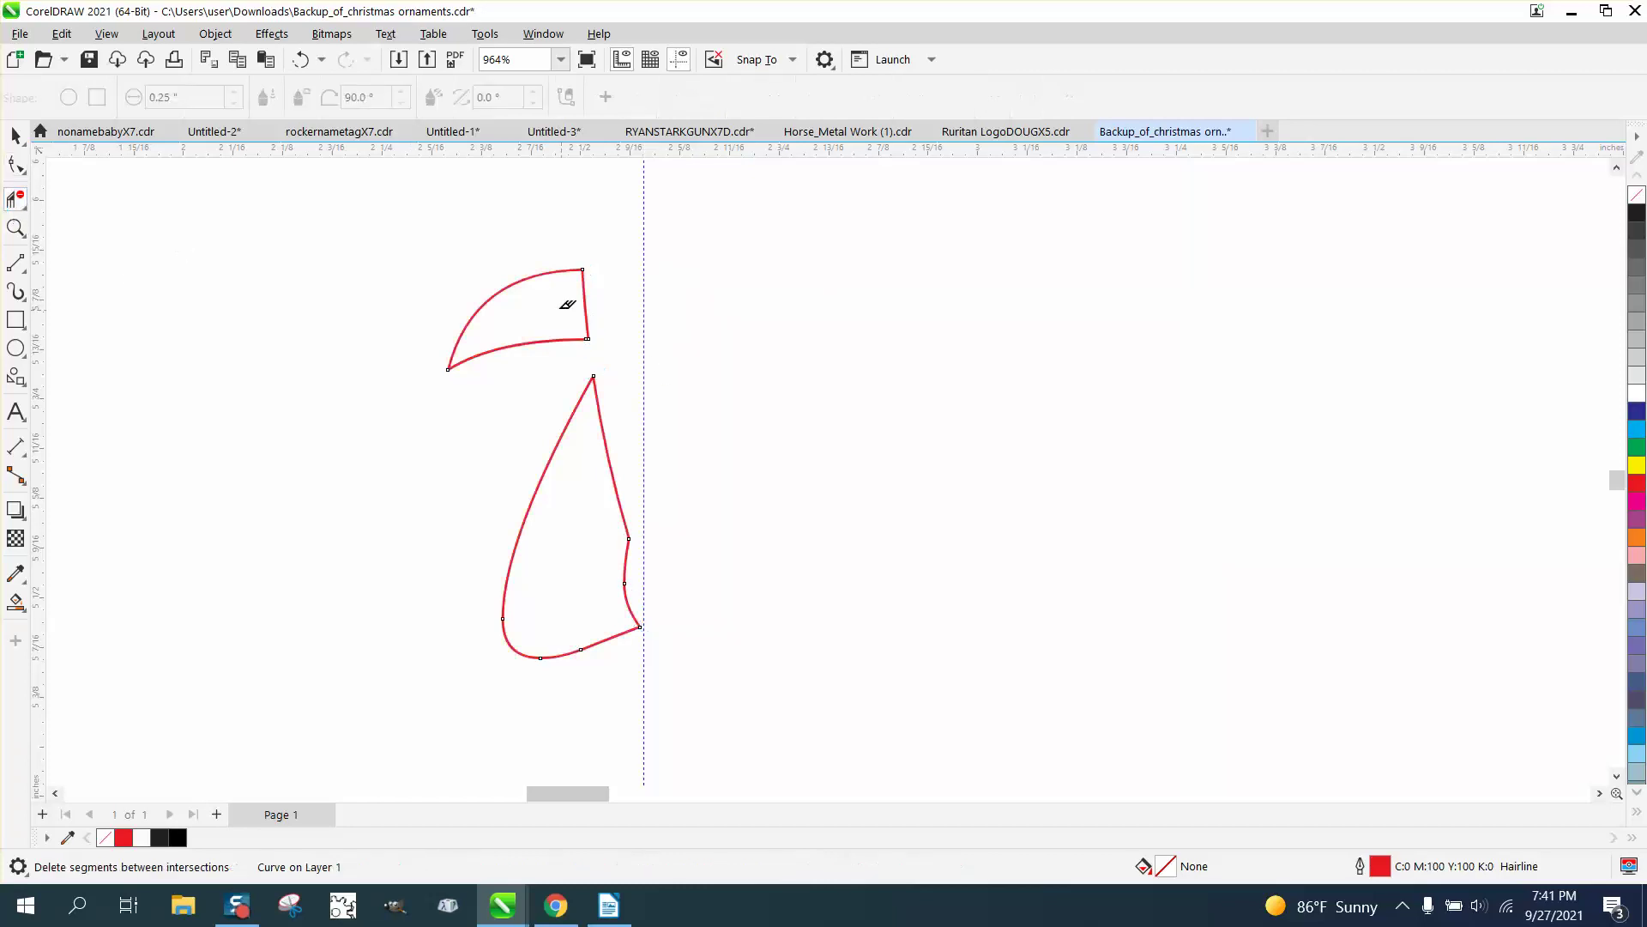
click(607, 452)
click(626, 560)
click(627, 587)
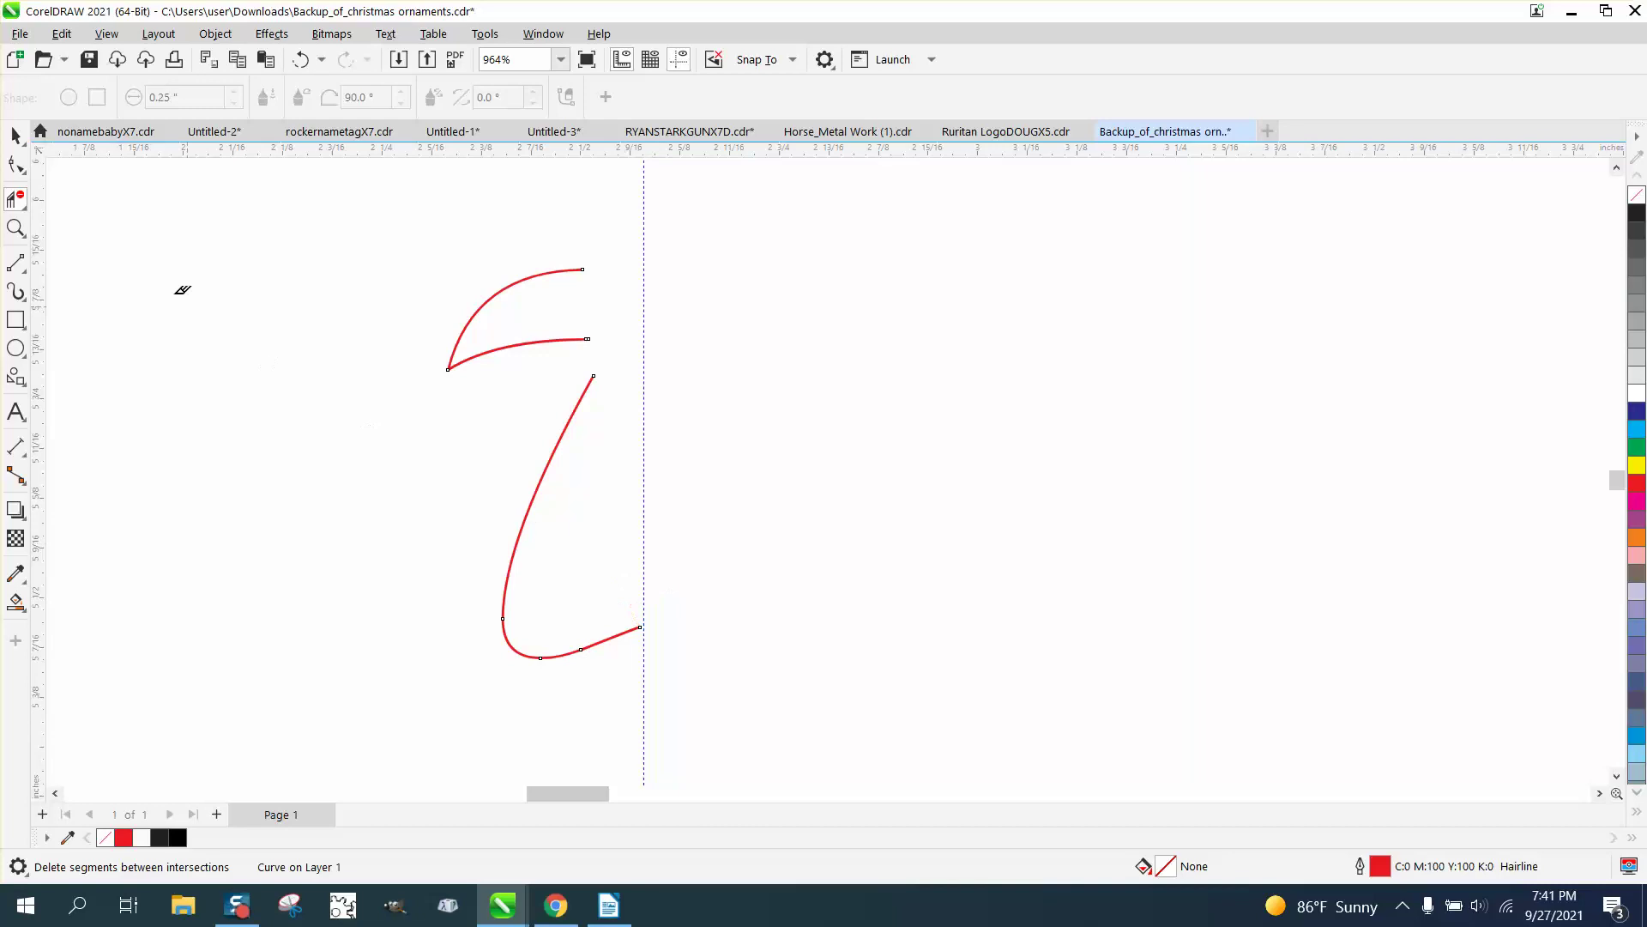
click(16, 163)
key(space)
scroll(458, 507, down, 3)
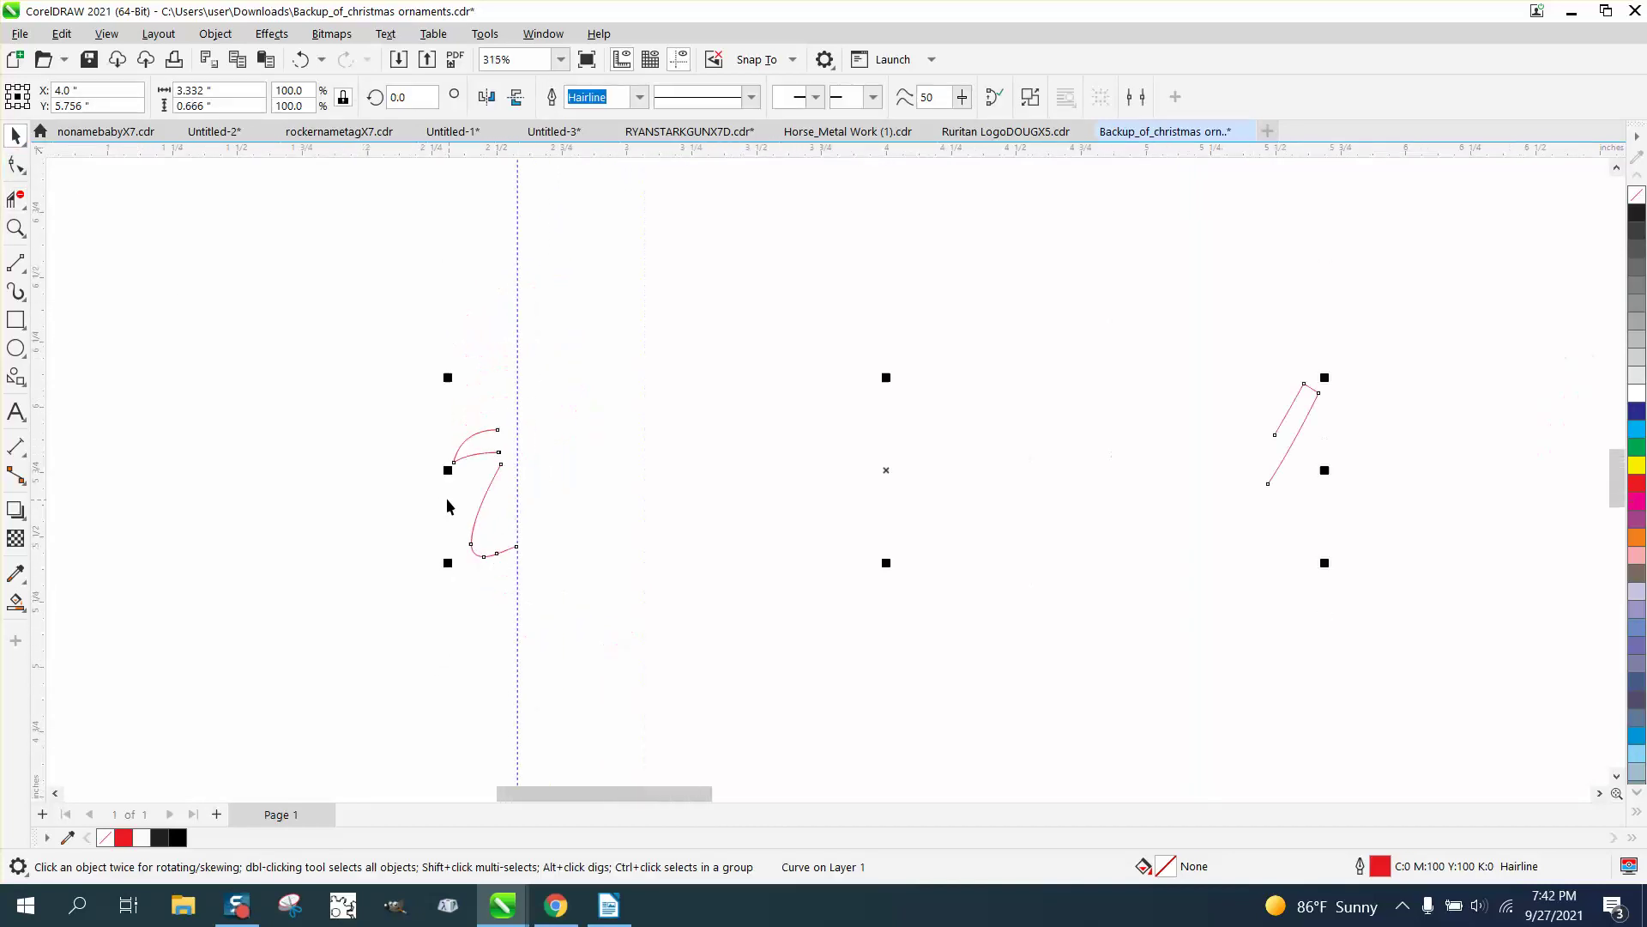
drag(394, 372, 1397, 648)
Set the selected strokes' outline to black from the RGB palette with 0.5 pt width.
scroll(986, 604, down, 1)
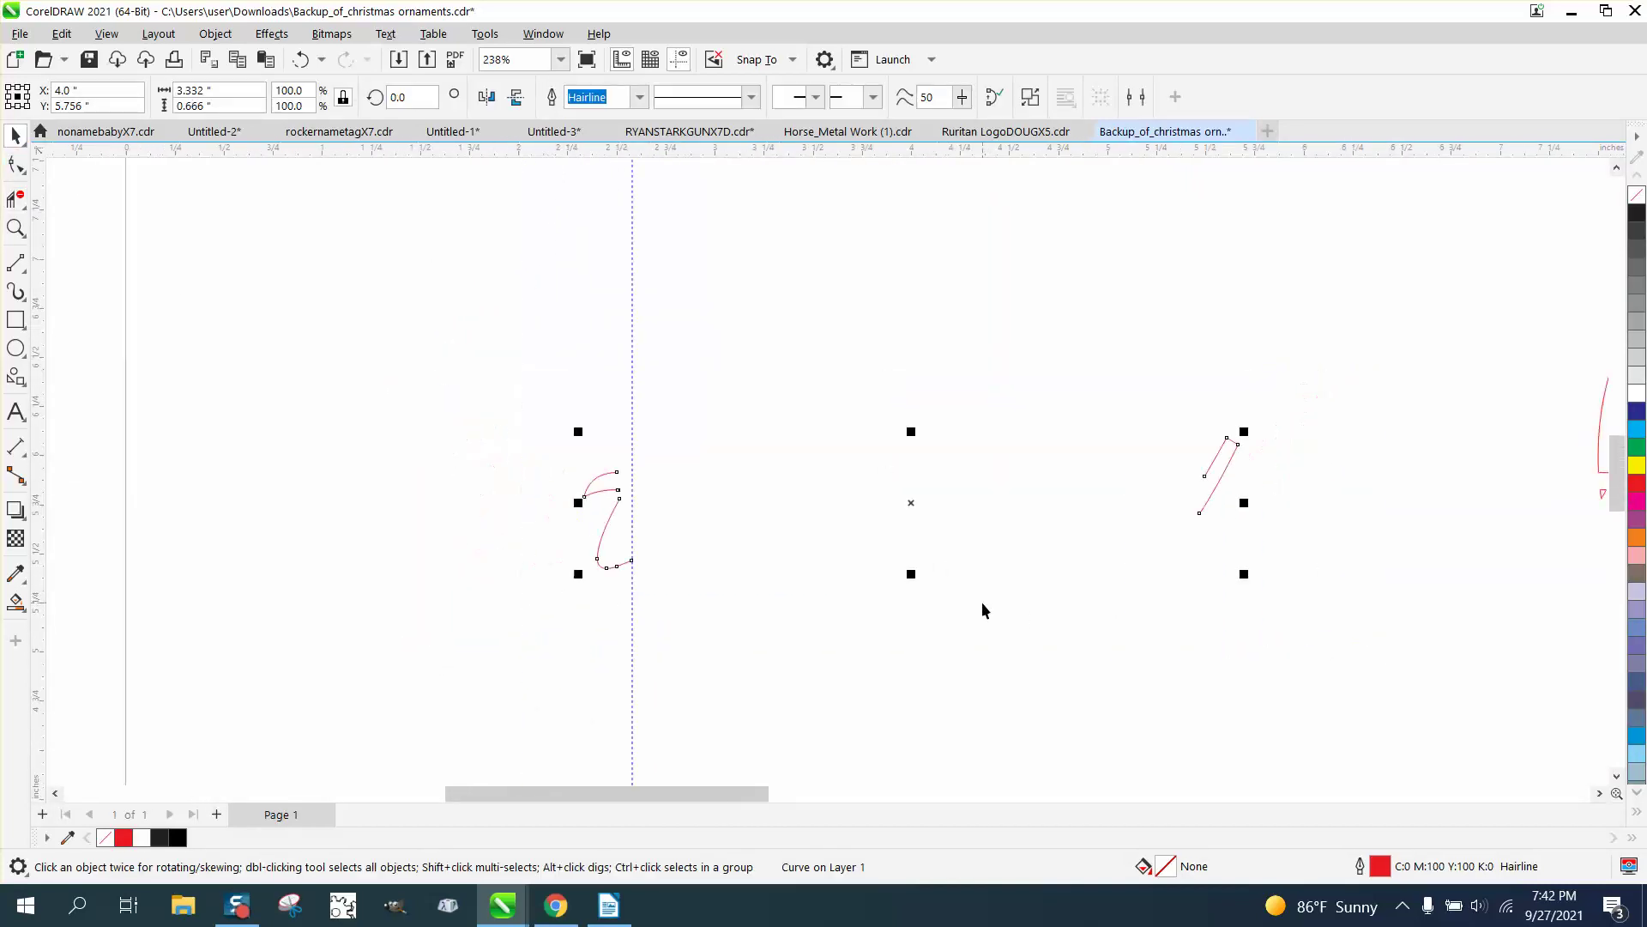
double_click(1383, 866)
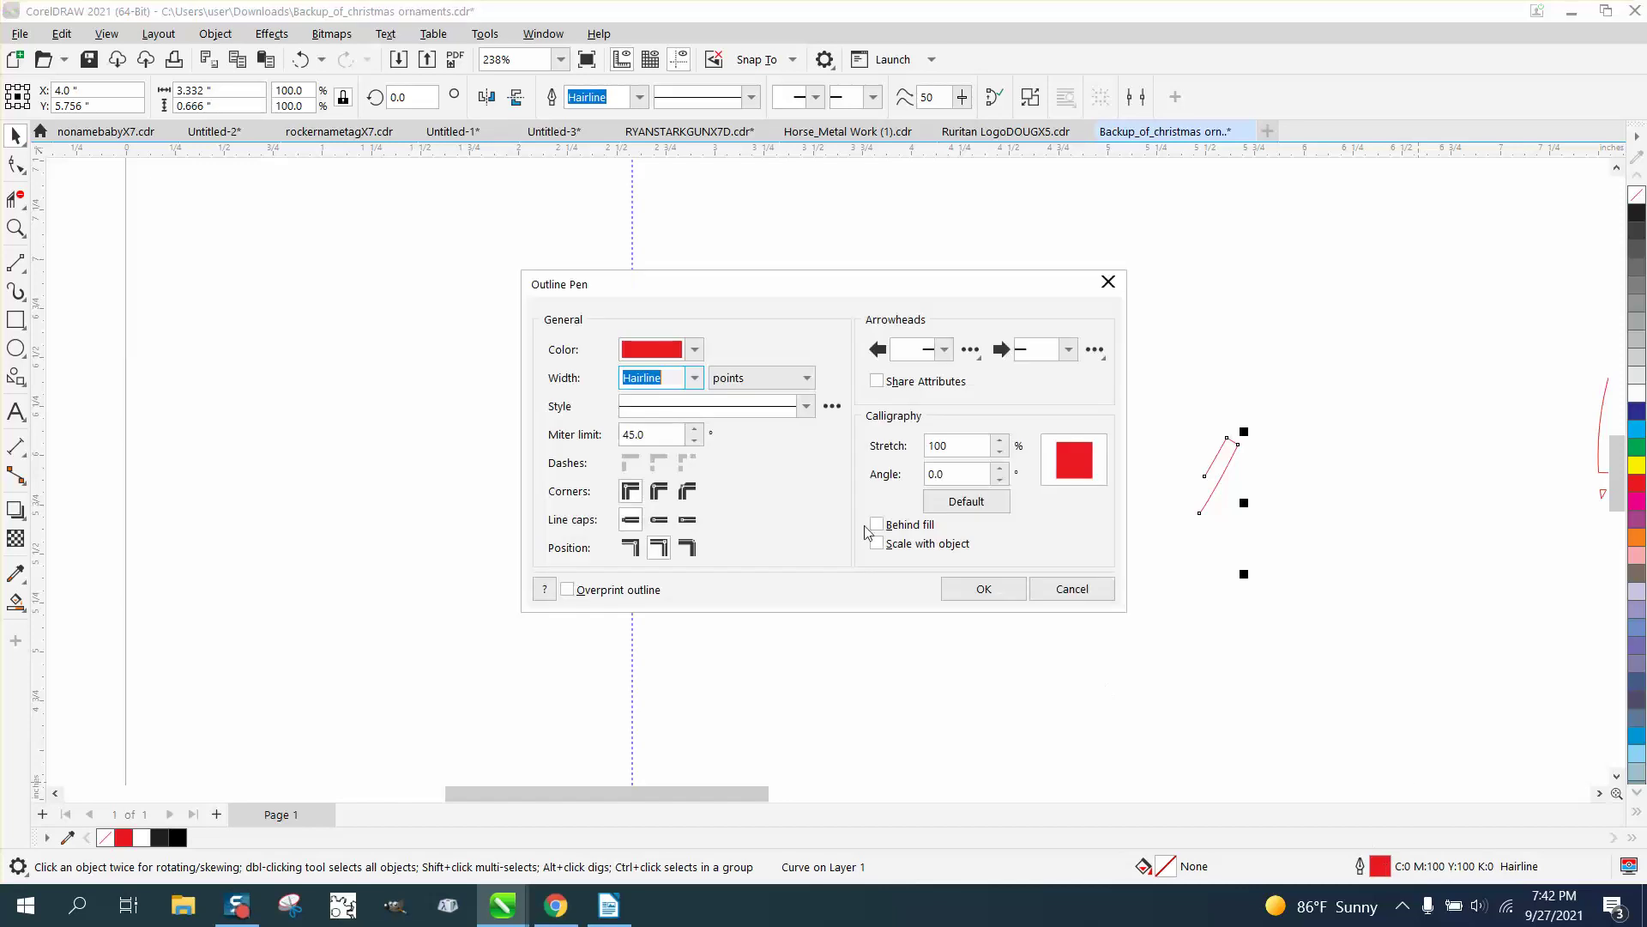
click(694, 349)
click(682, 420)
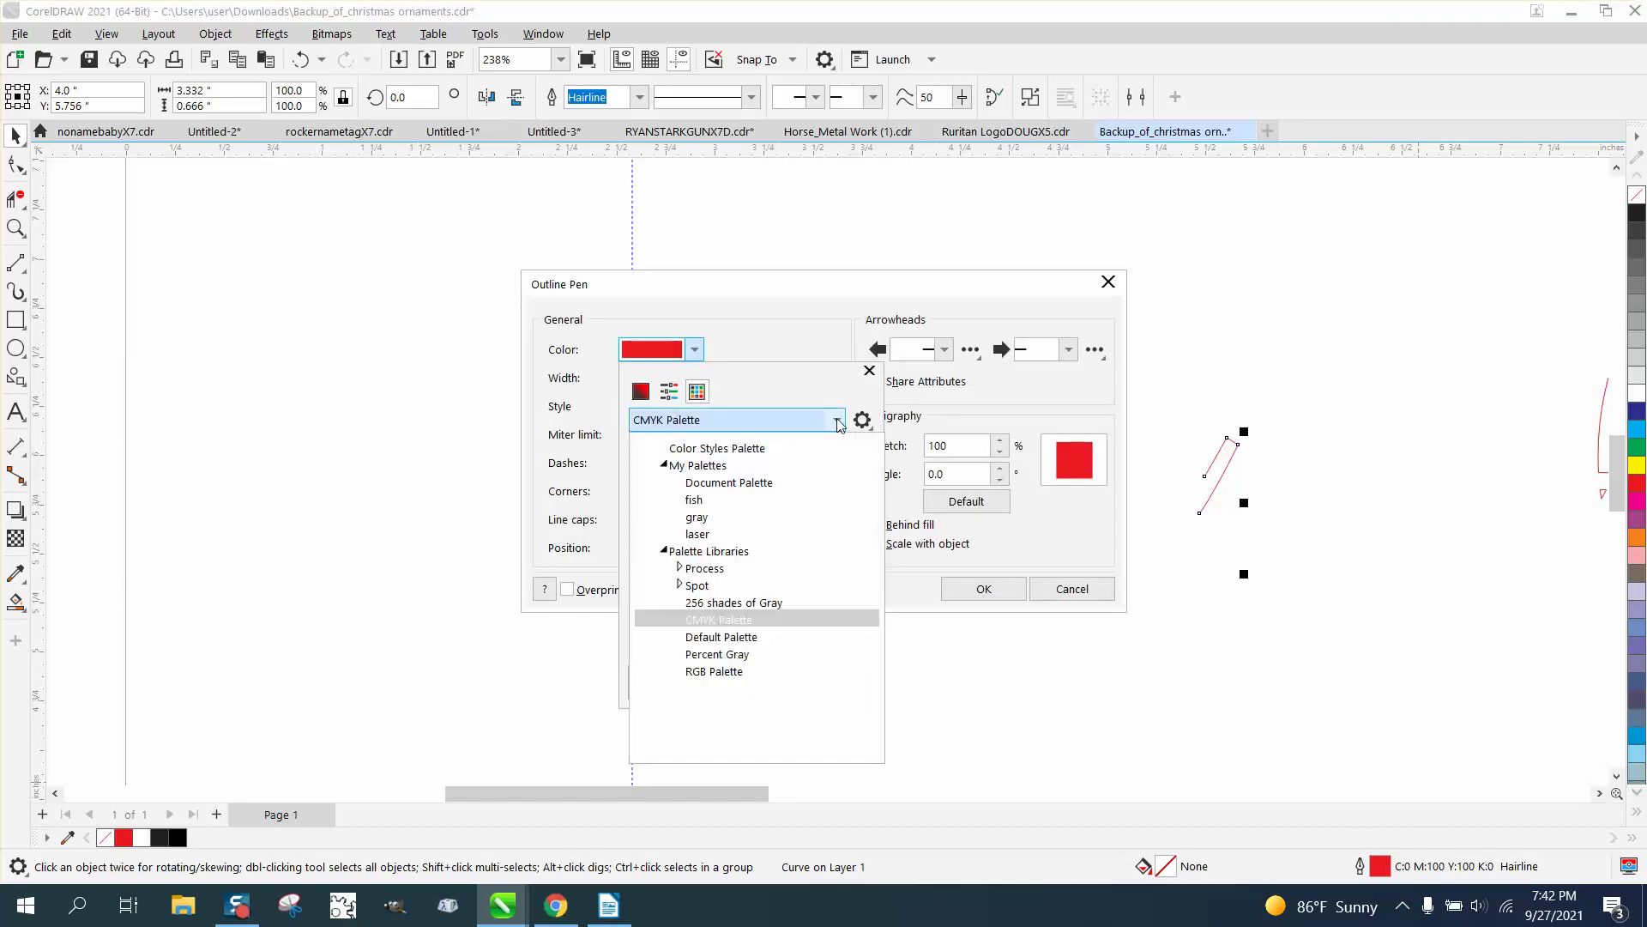
click(713, 671)
click(649, 524)
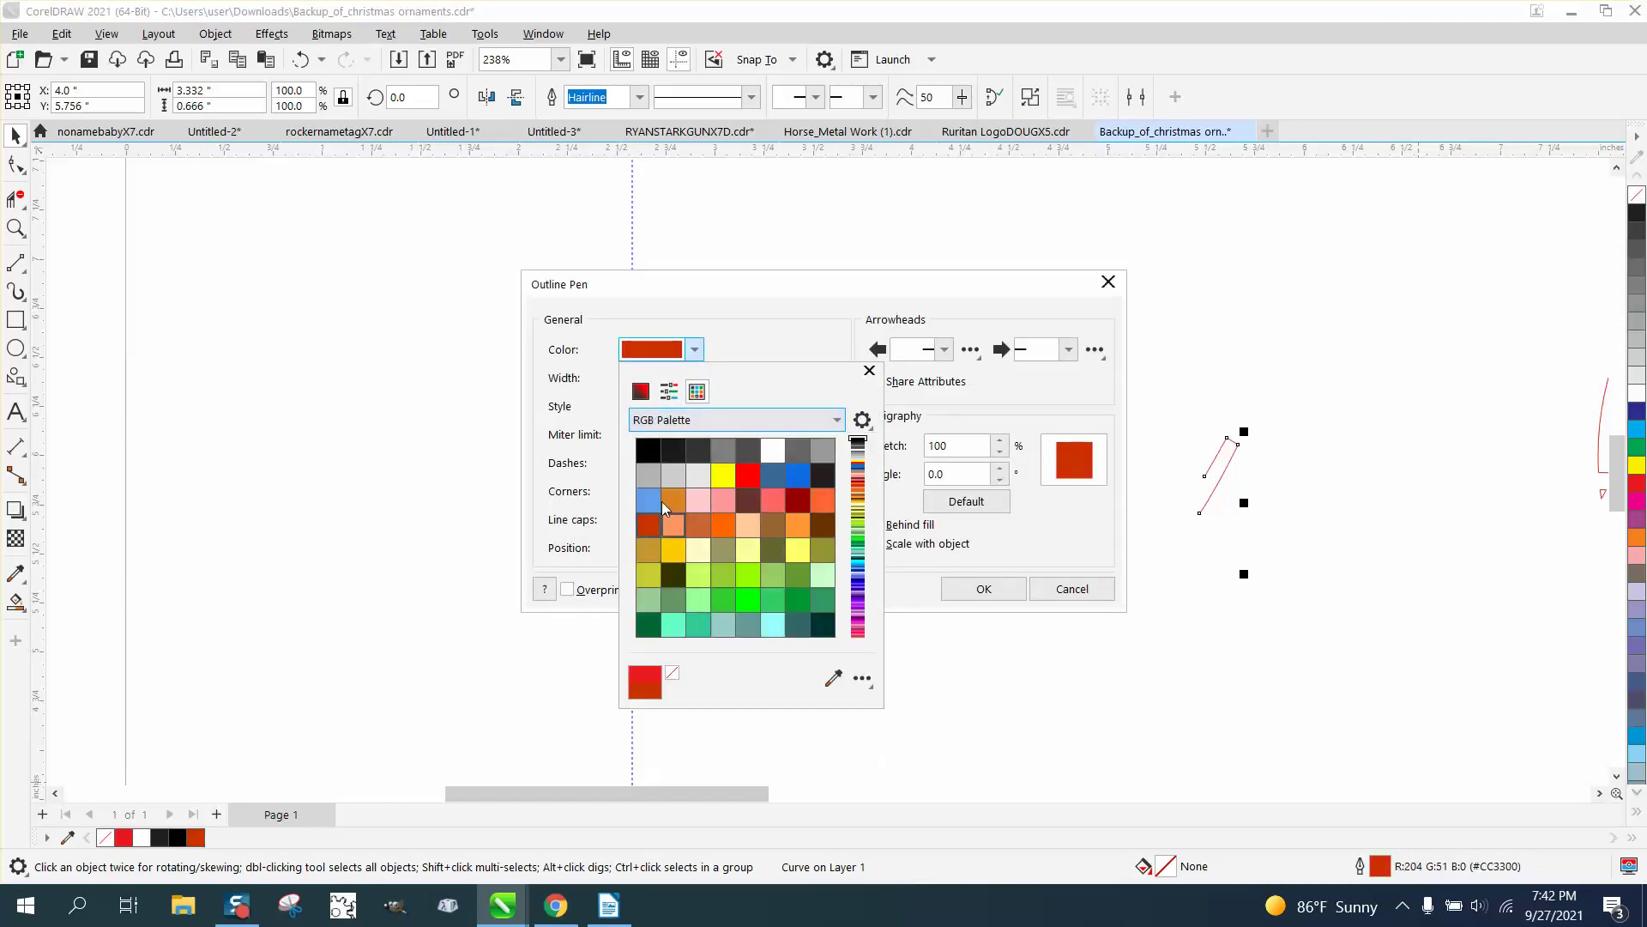
click(648, 449)
click(1000, 588)
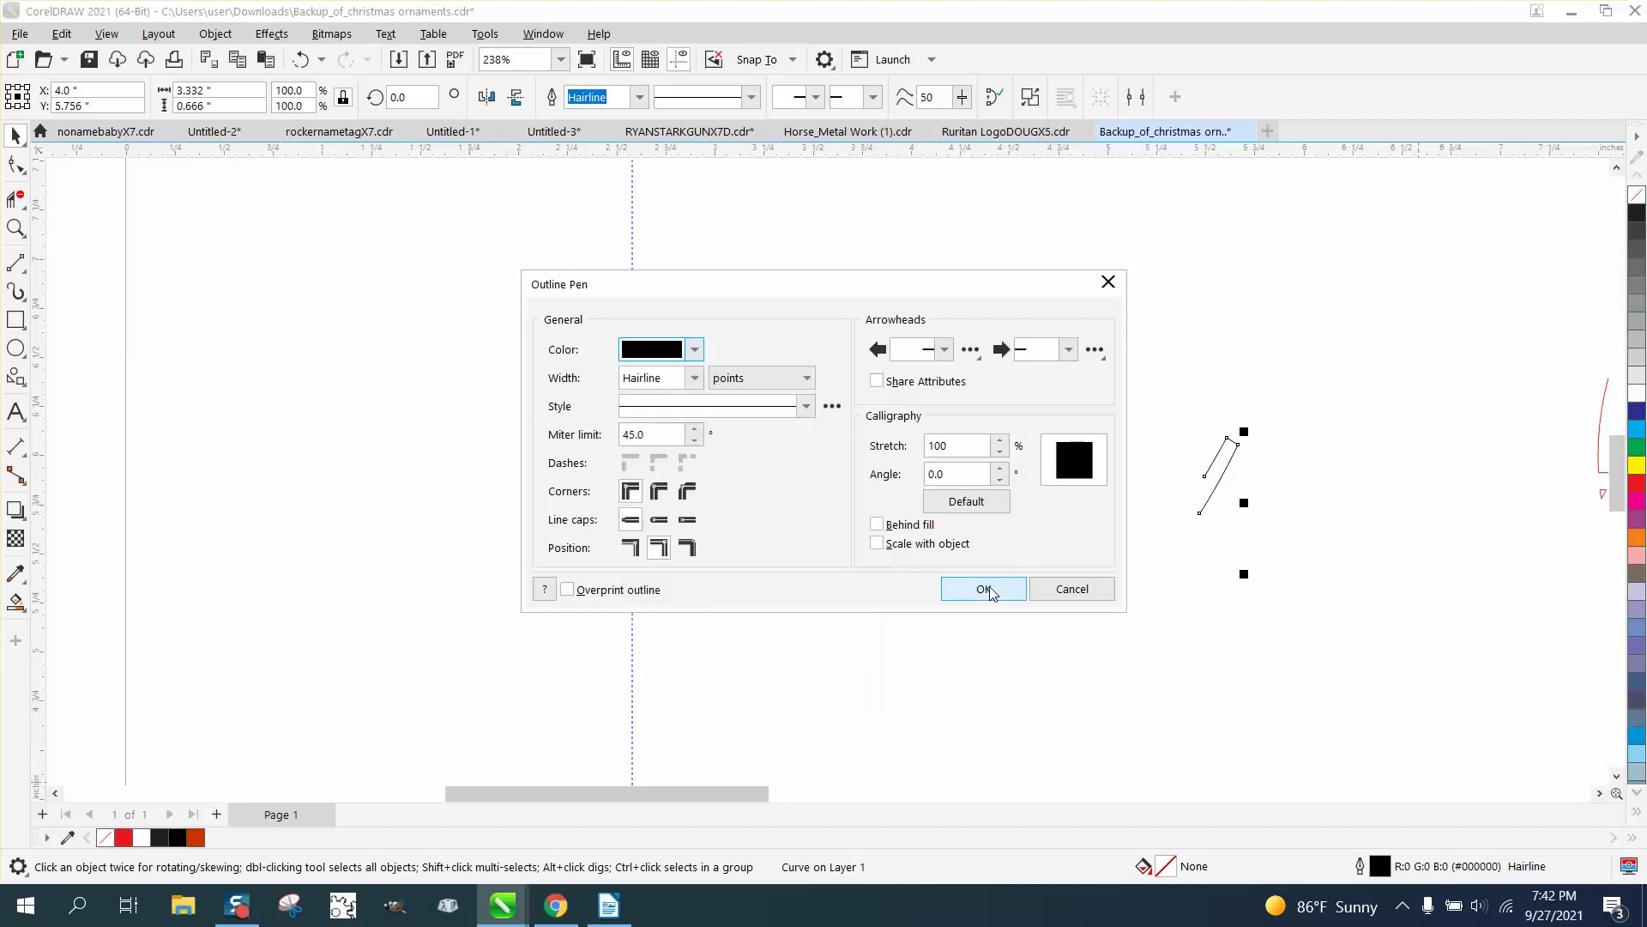
click(702, 378)
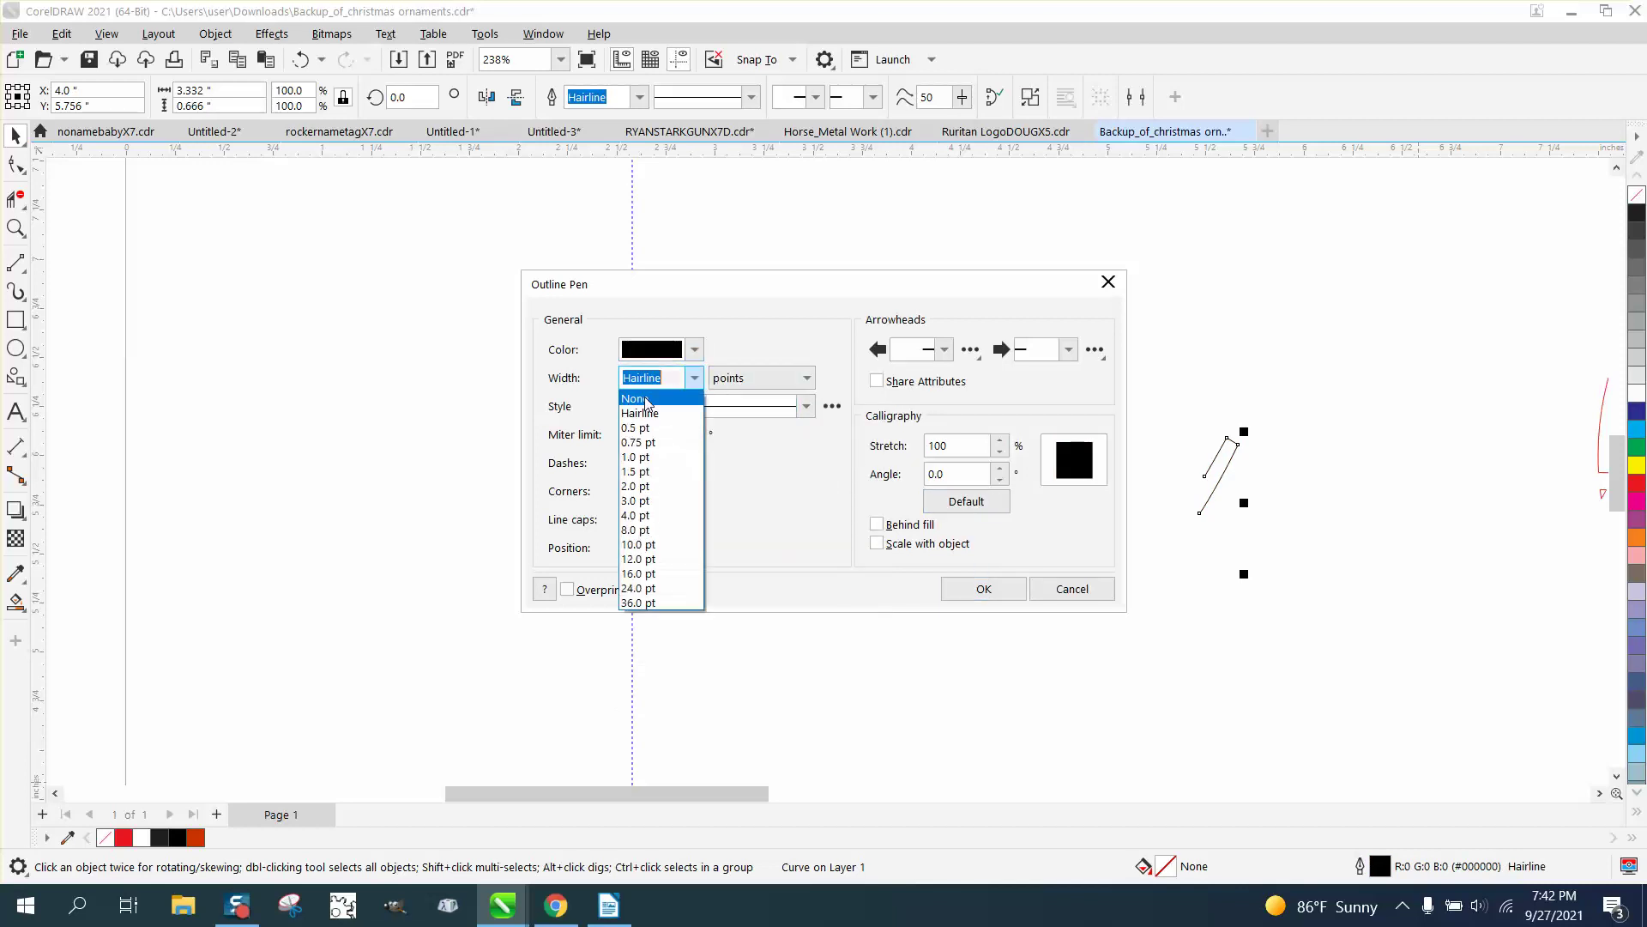
click(652, 438)
click(969, 588)
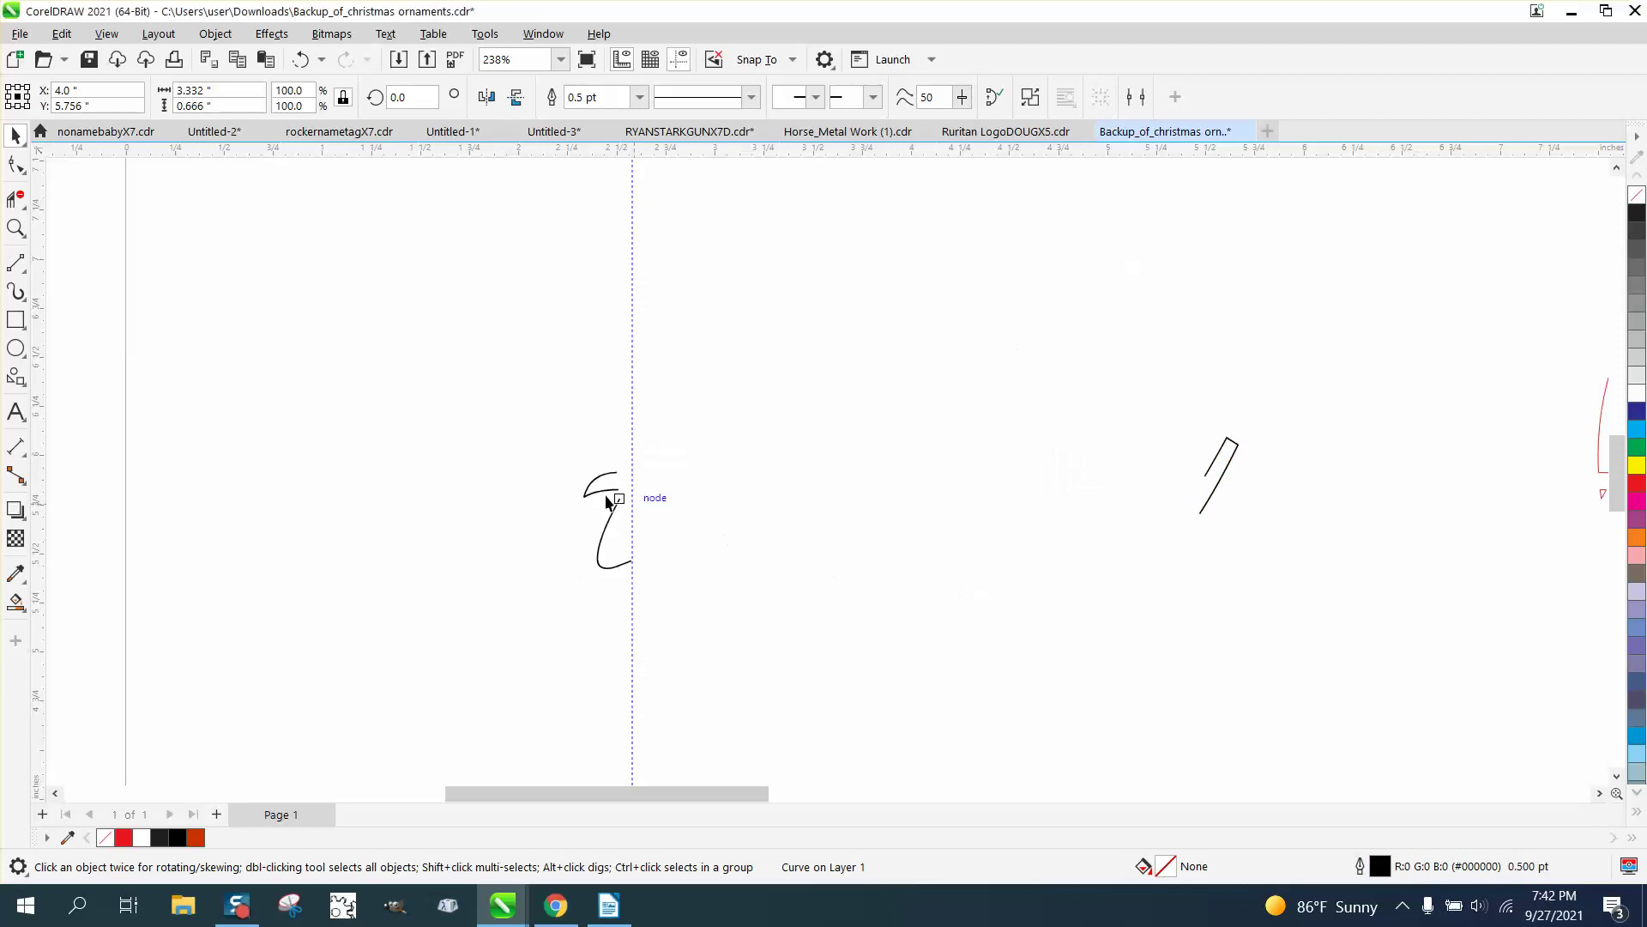
Nudge the tail strokes 5 inches right and the outer circle 5 inches left onto Ann.
scroll(639, 493, down, 4)
key(Right)
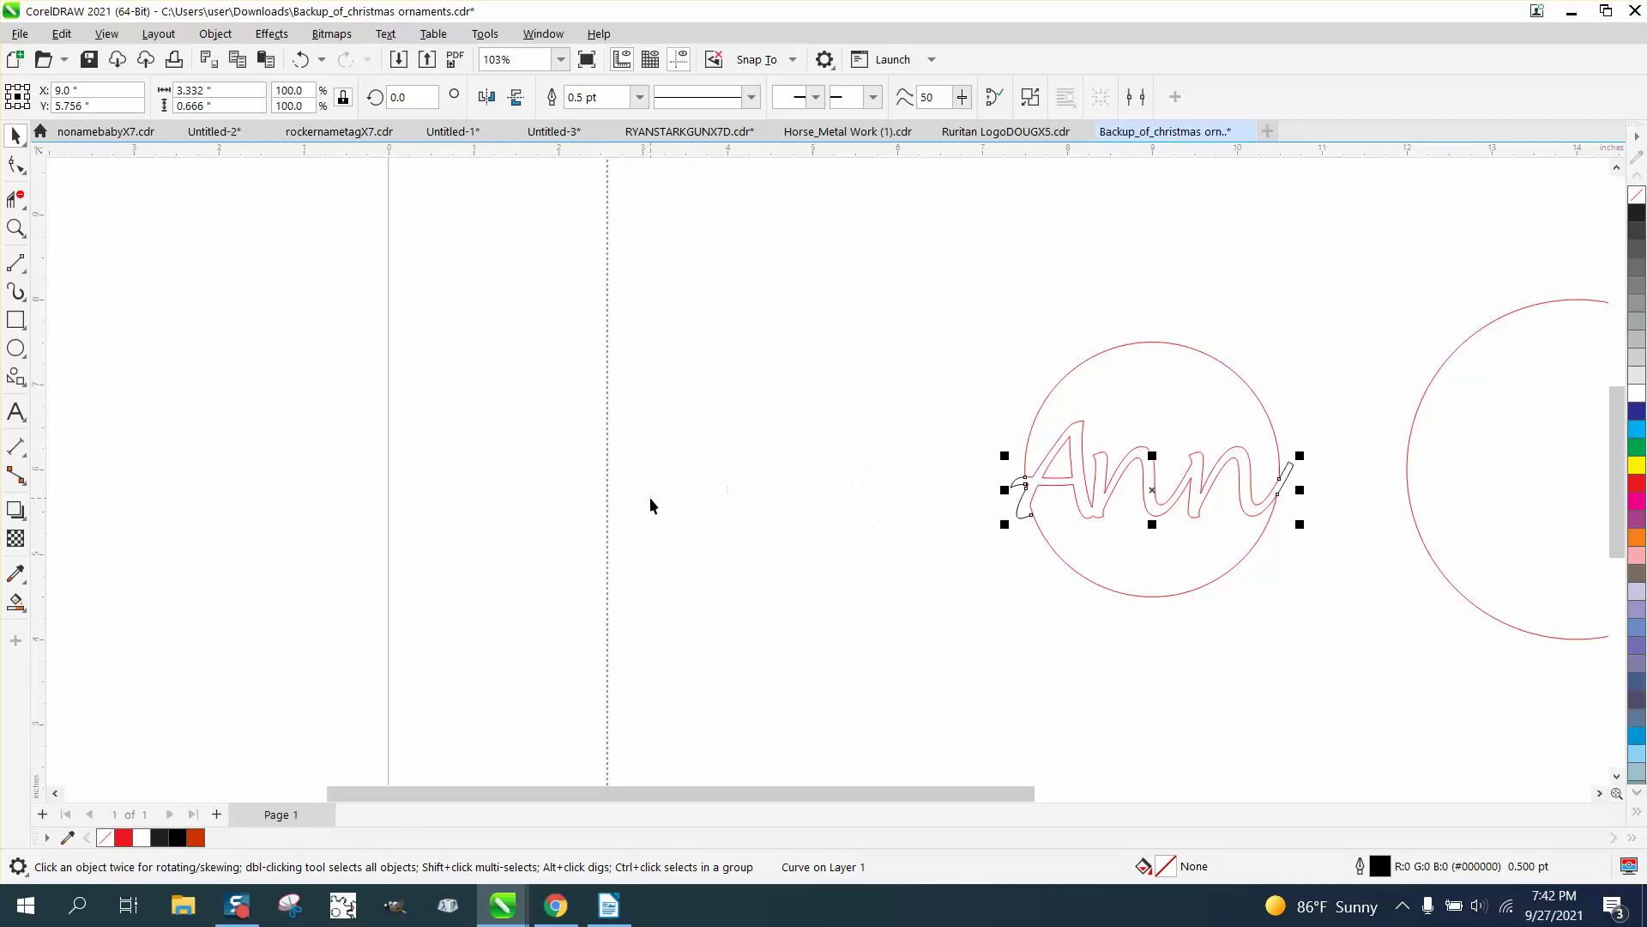
click(1409, 498)
key(Left)
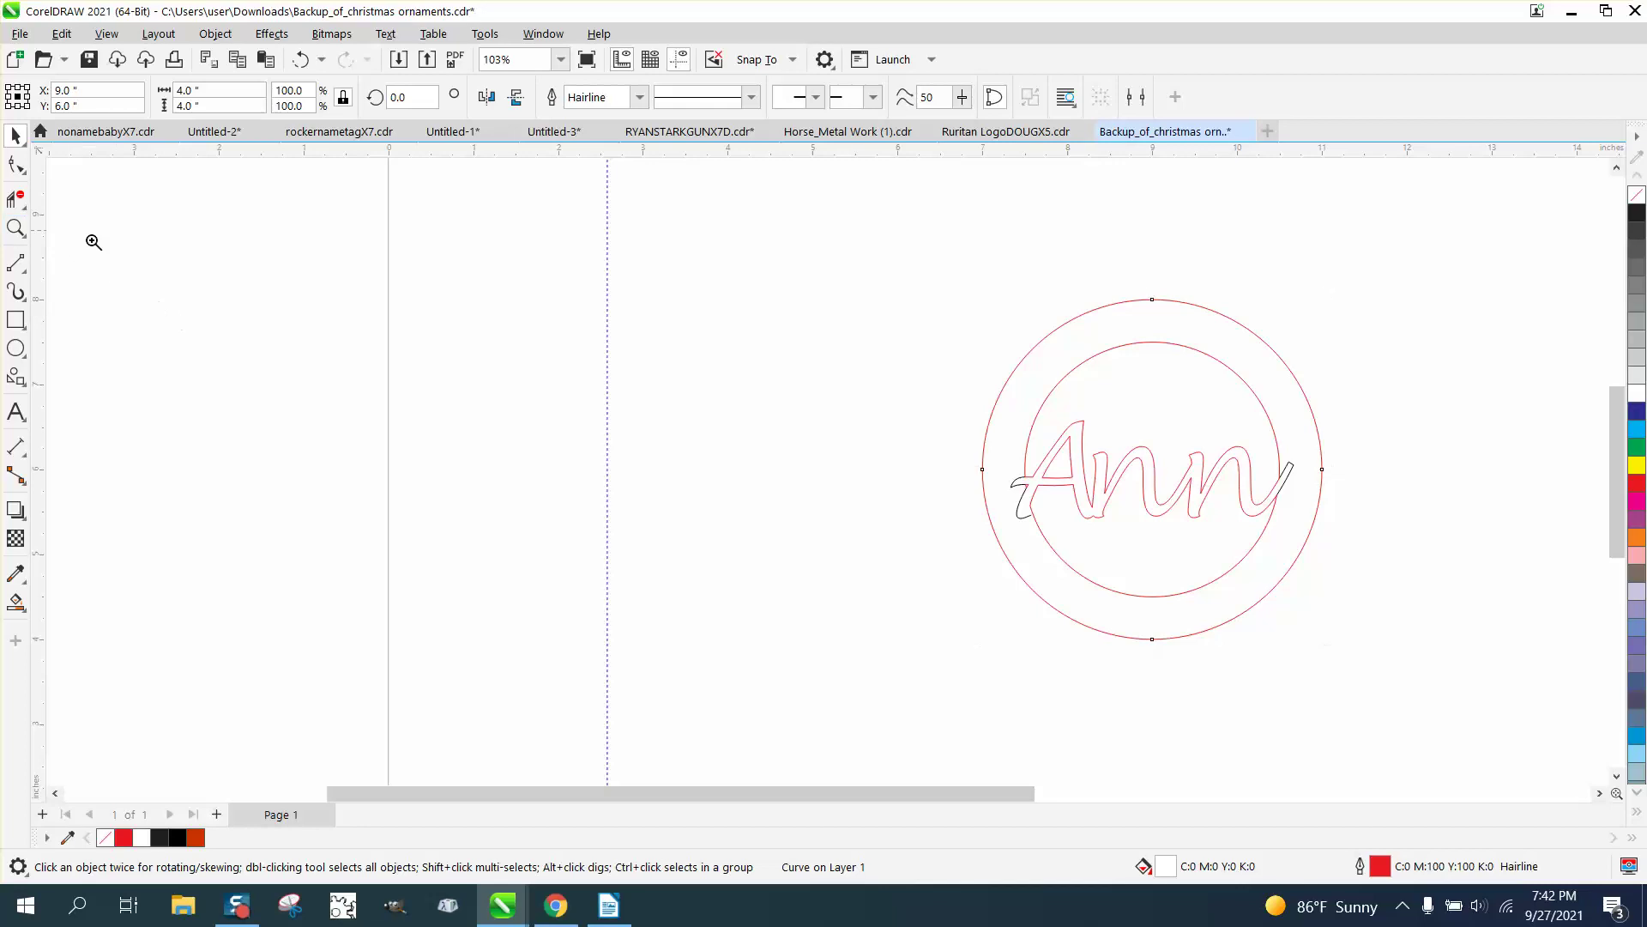
Smart Fill the ring and lettering, then recolour the new fill yellow.
key(z)
drag(966, 325, 1482, 669)
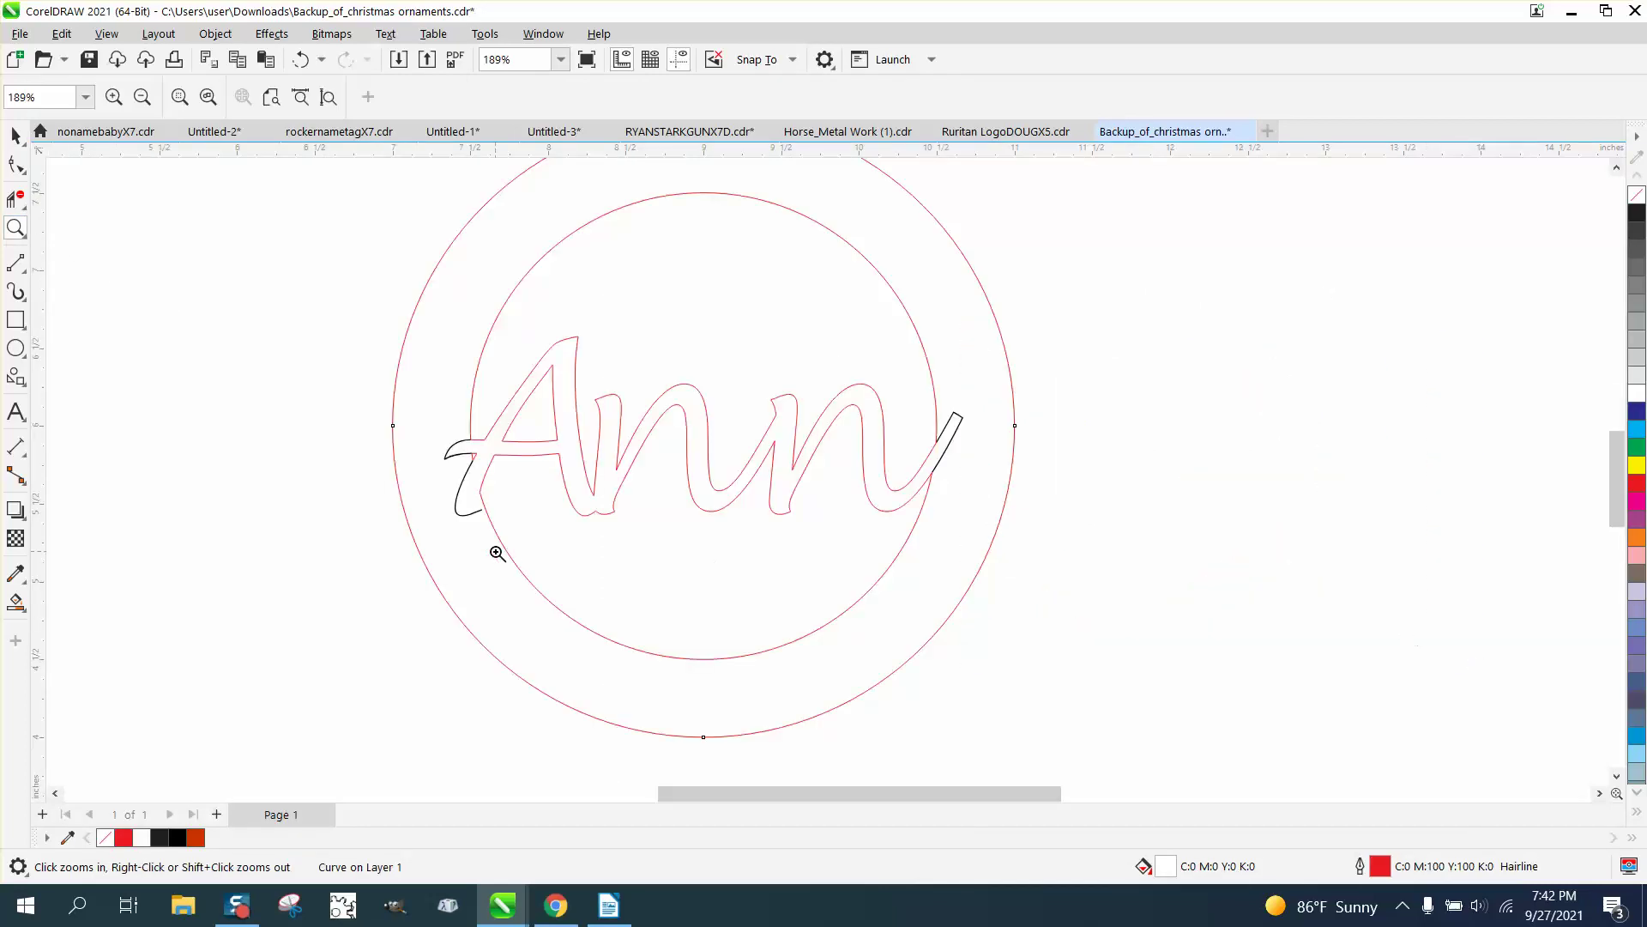
click(15, 603)
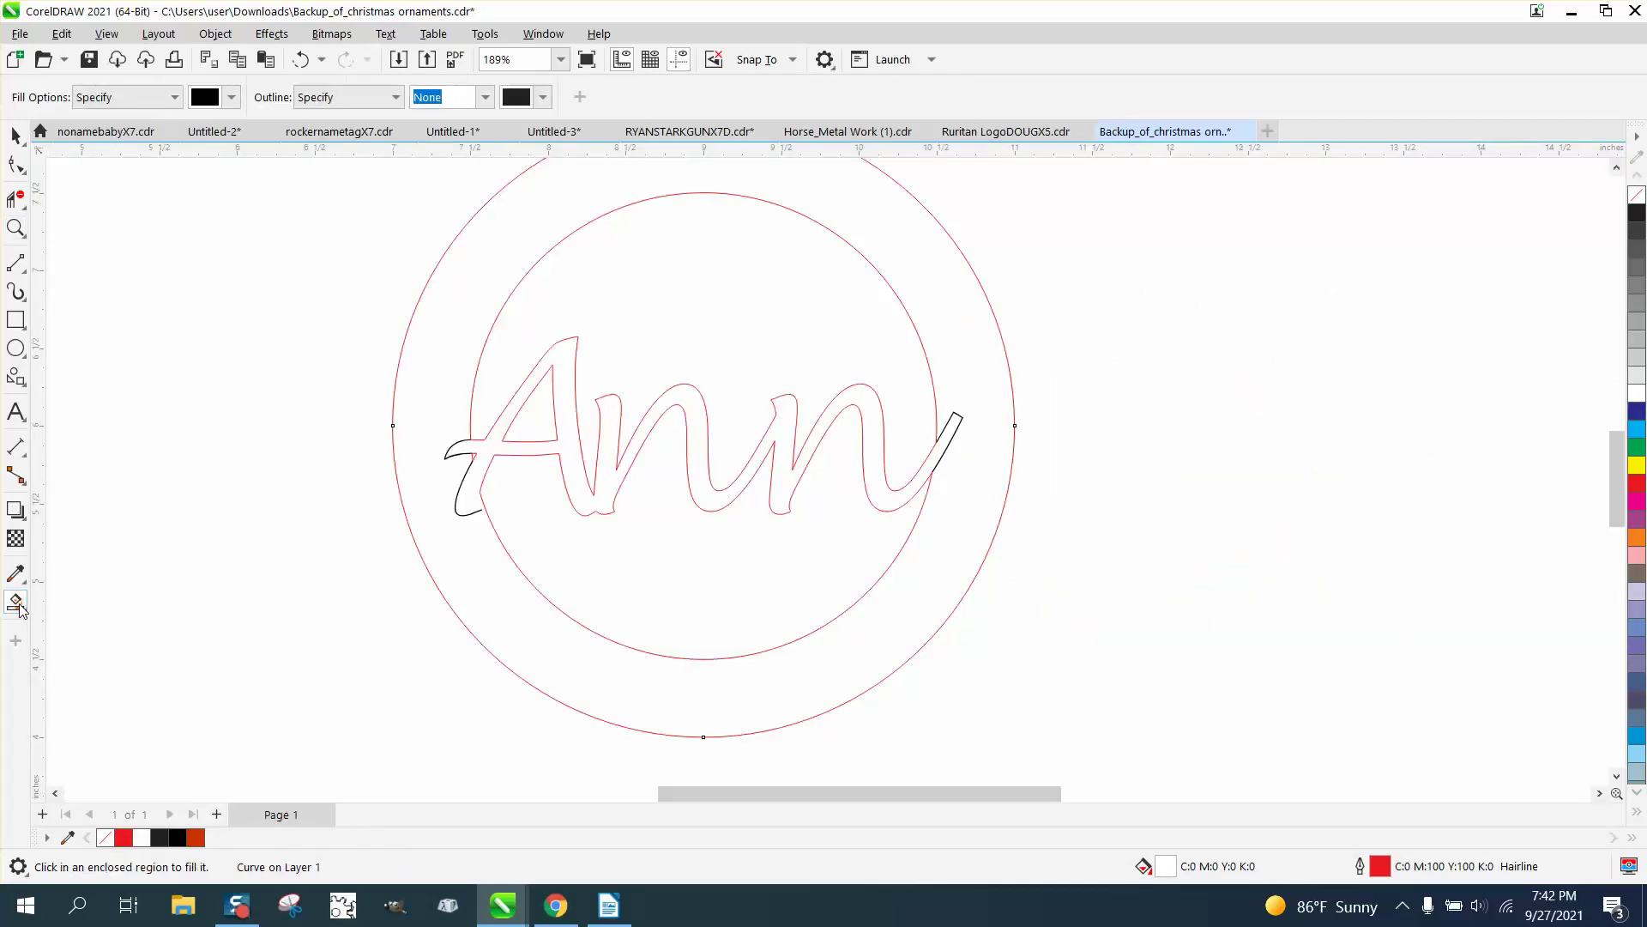
click(432, 390)
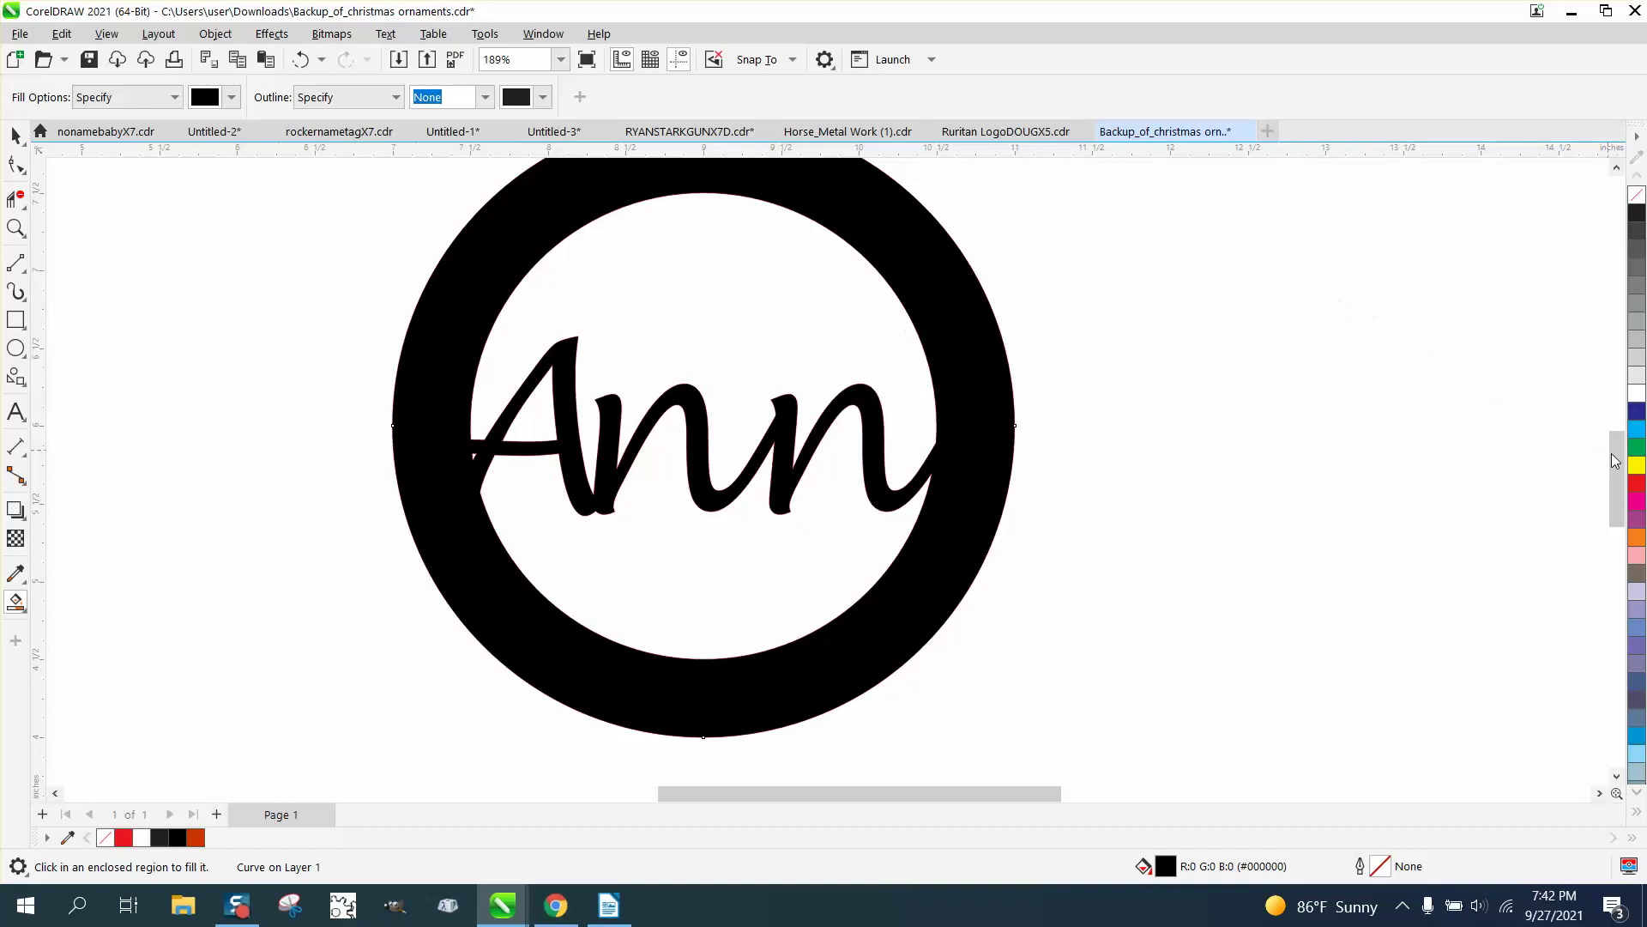
click(1637, 466)
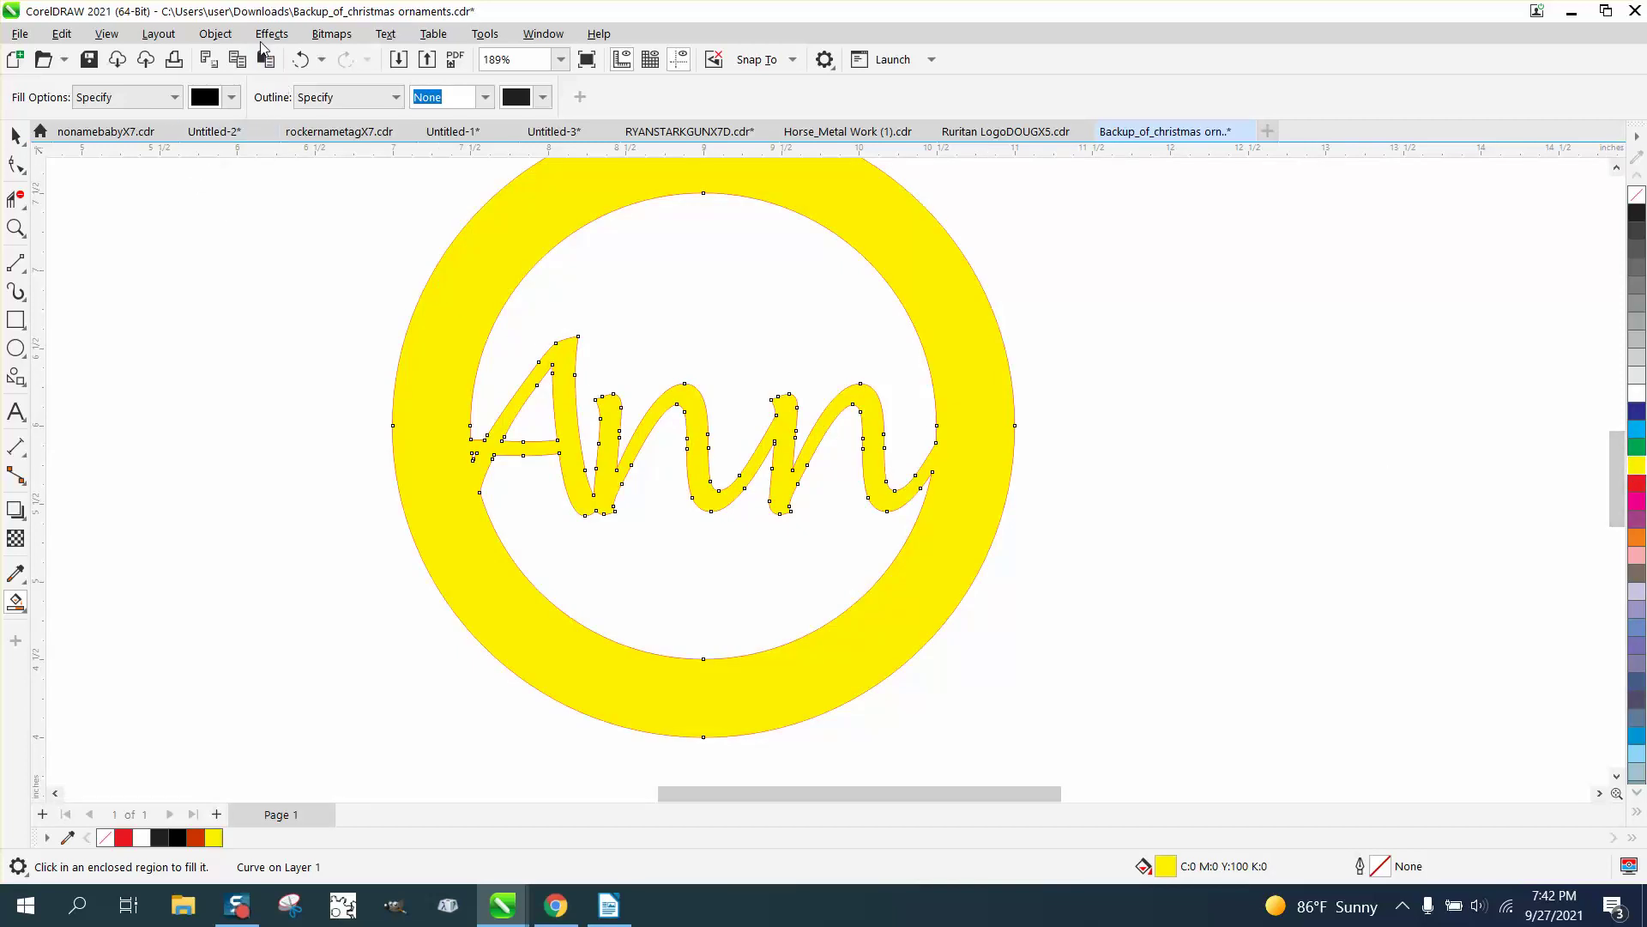
click(214, 35)
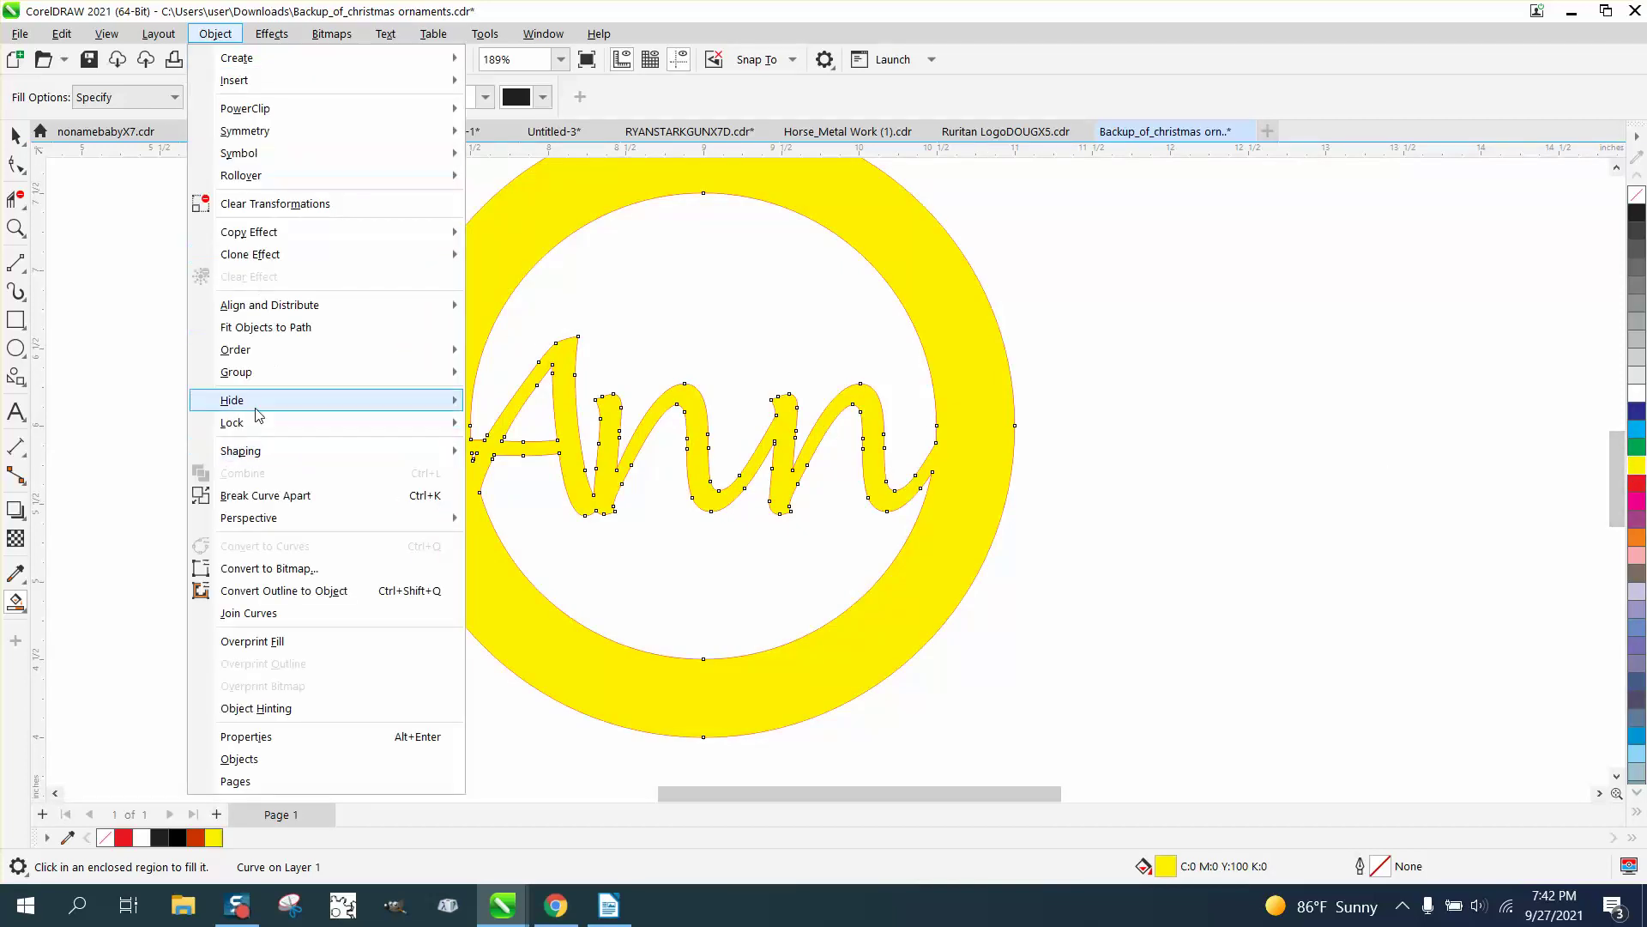
Send the yellow backing behind to reveal the Ann lettering.
mouse_move(258, 357)
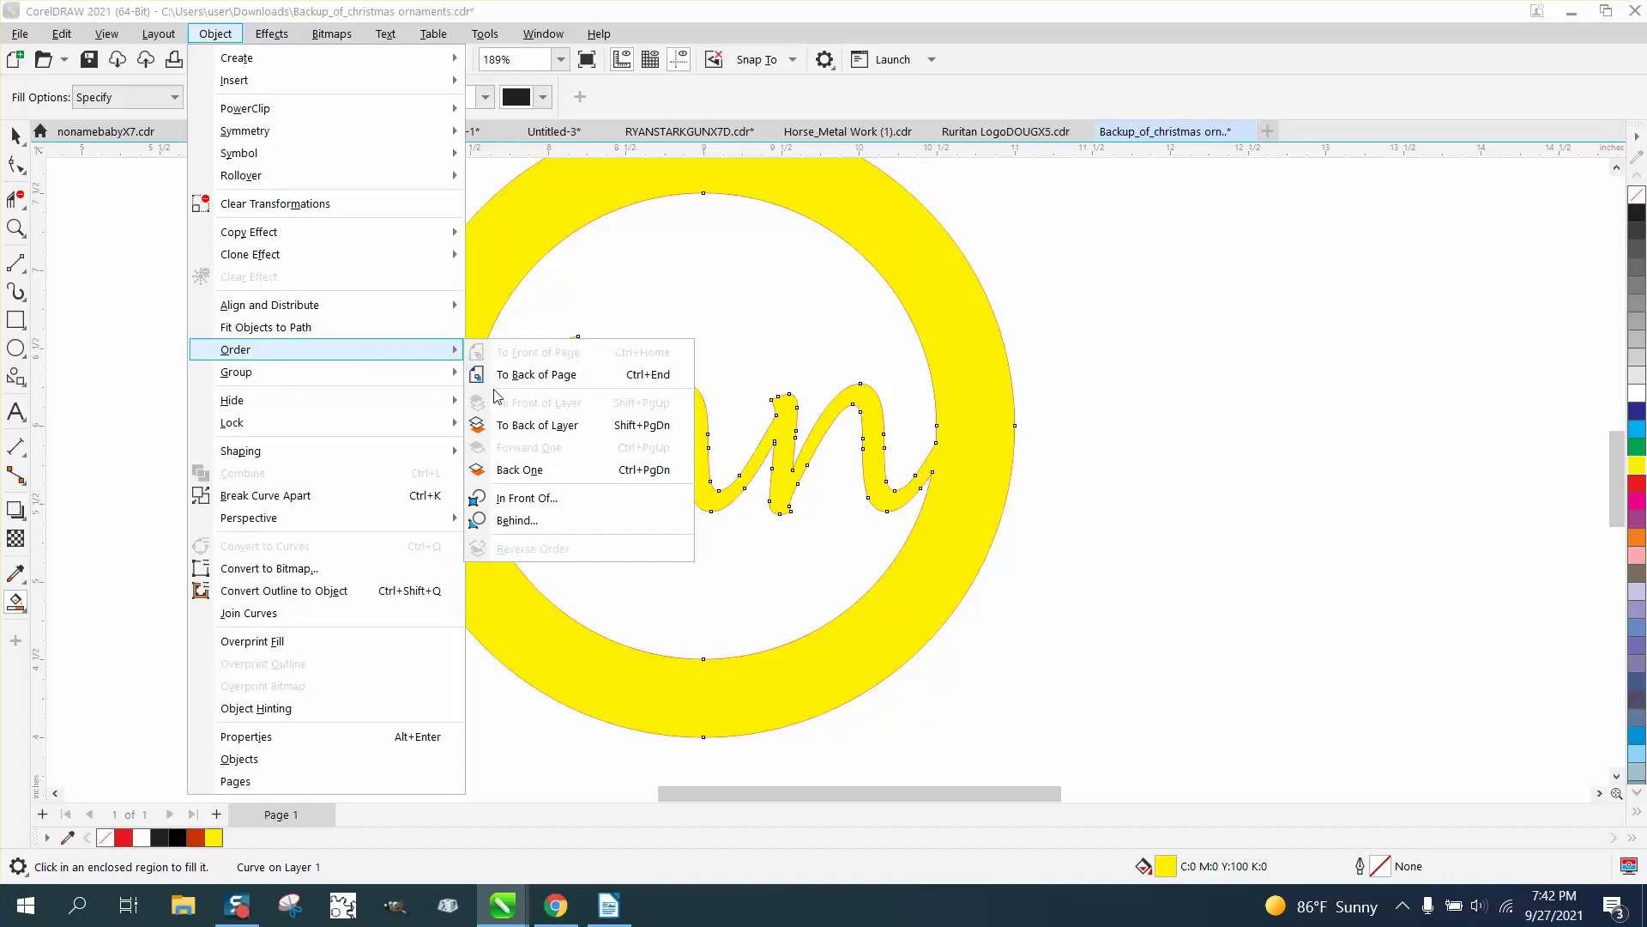
click(504, 377)
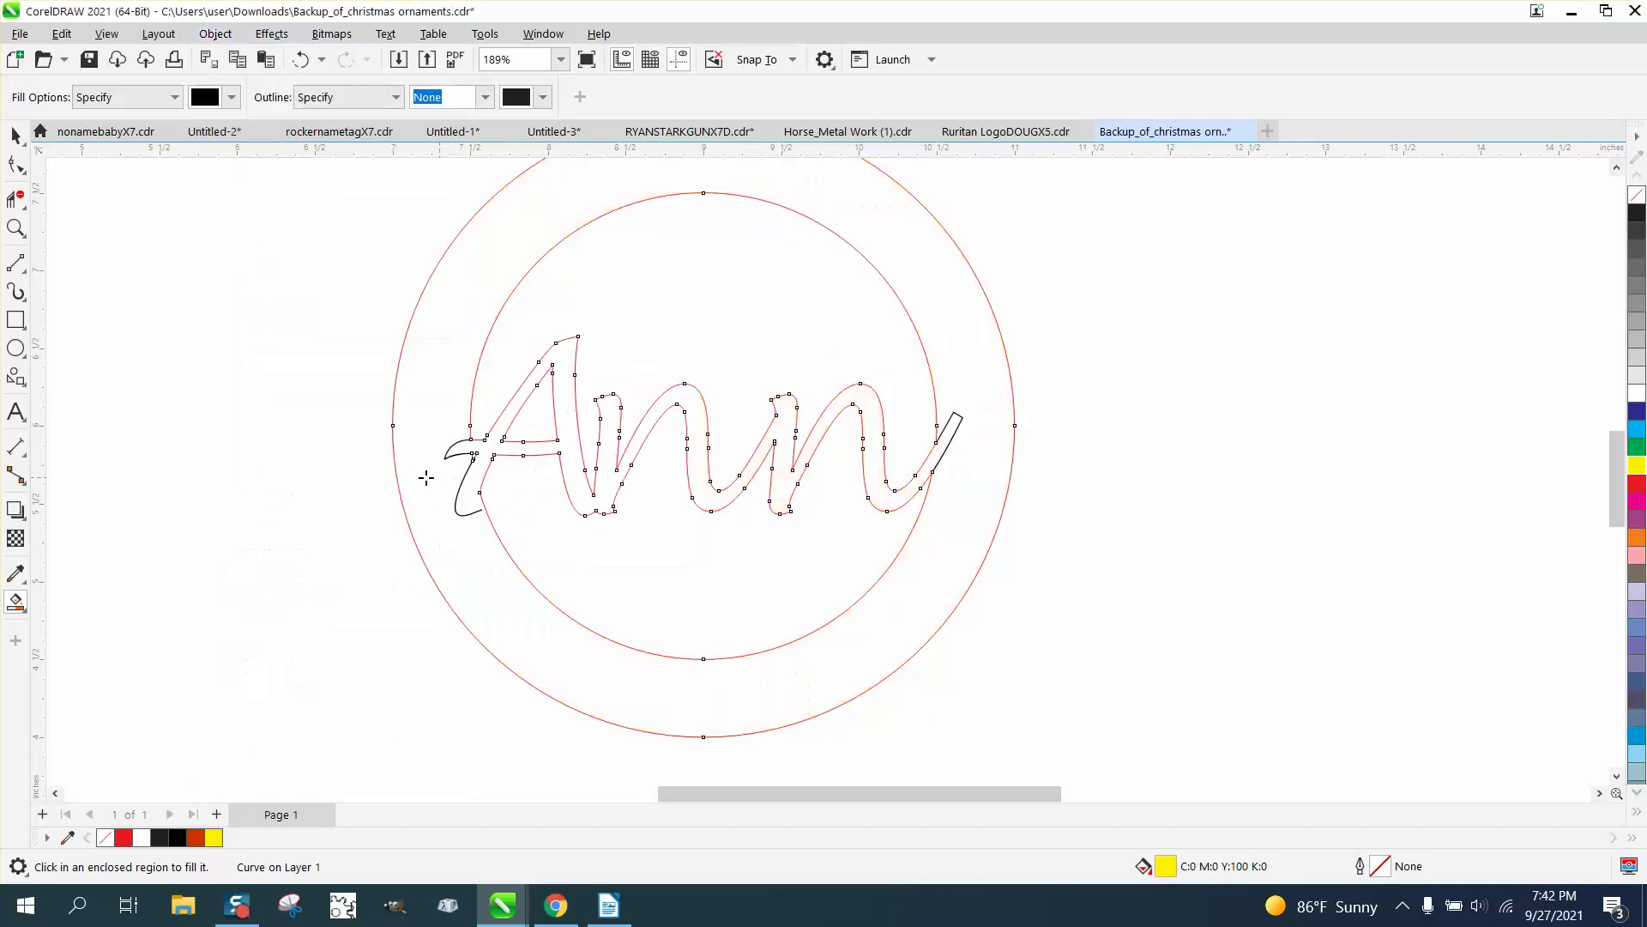
click(16, 134)
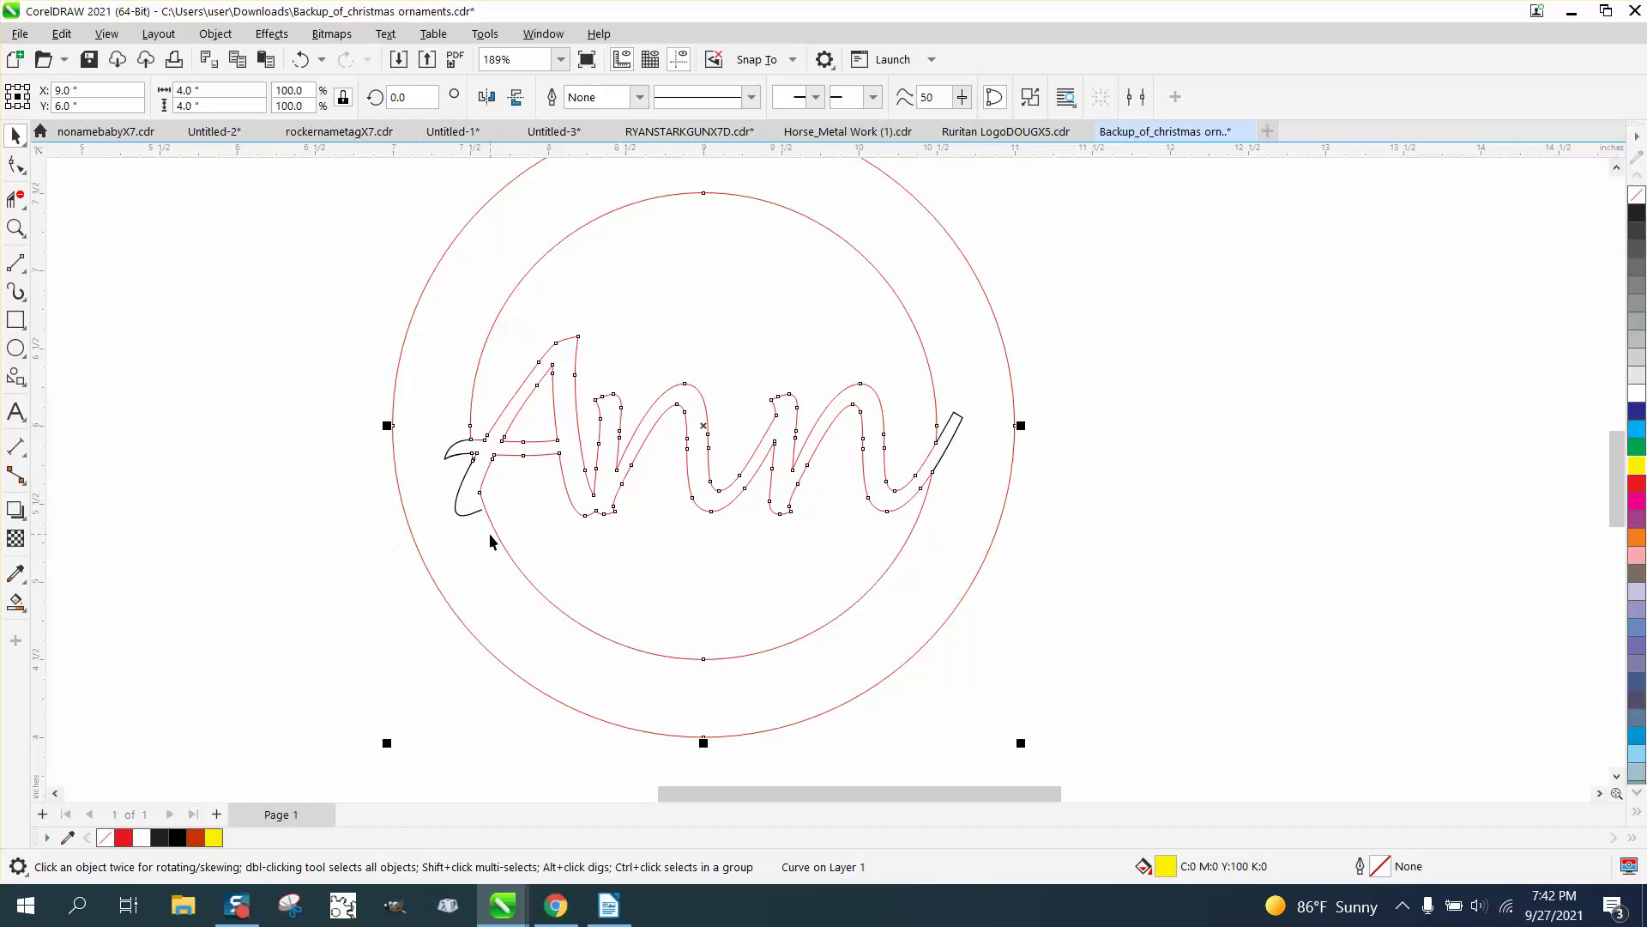
Zoom into the A's tail and undo five steps, removing the yellow fill and moves.
click(12, 226)
drag(355, 436, 575, 546)
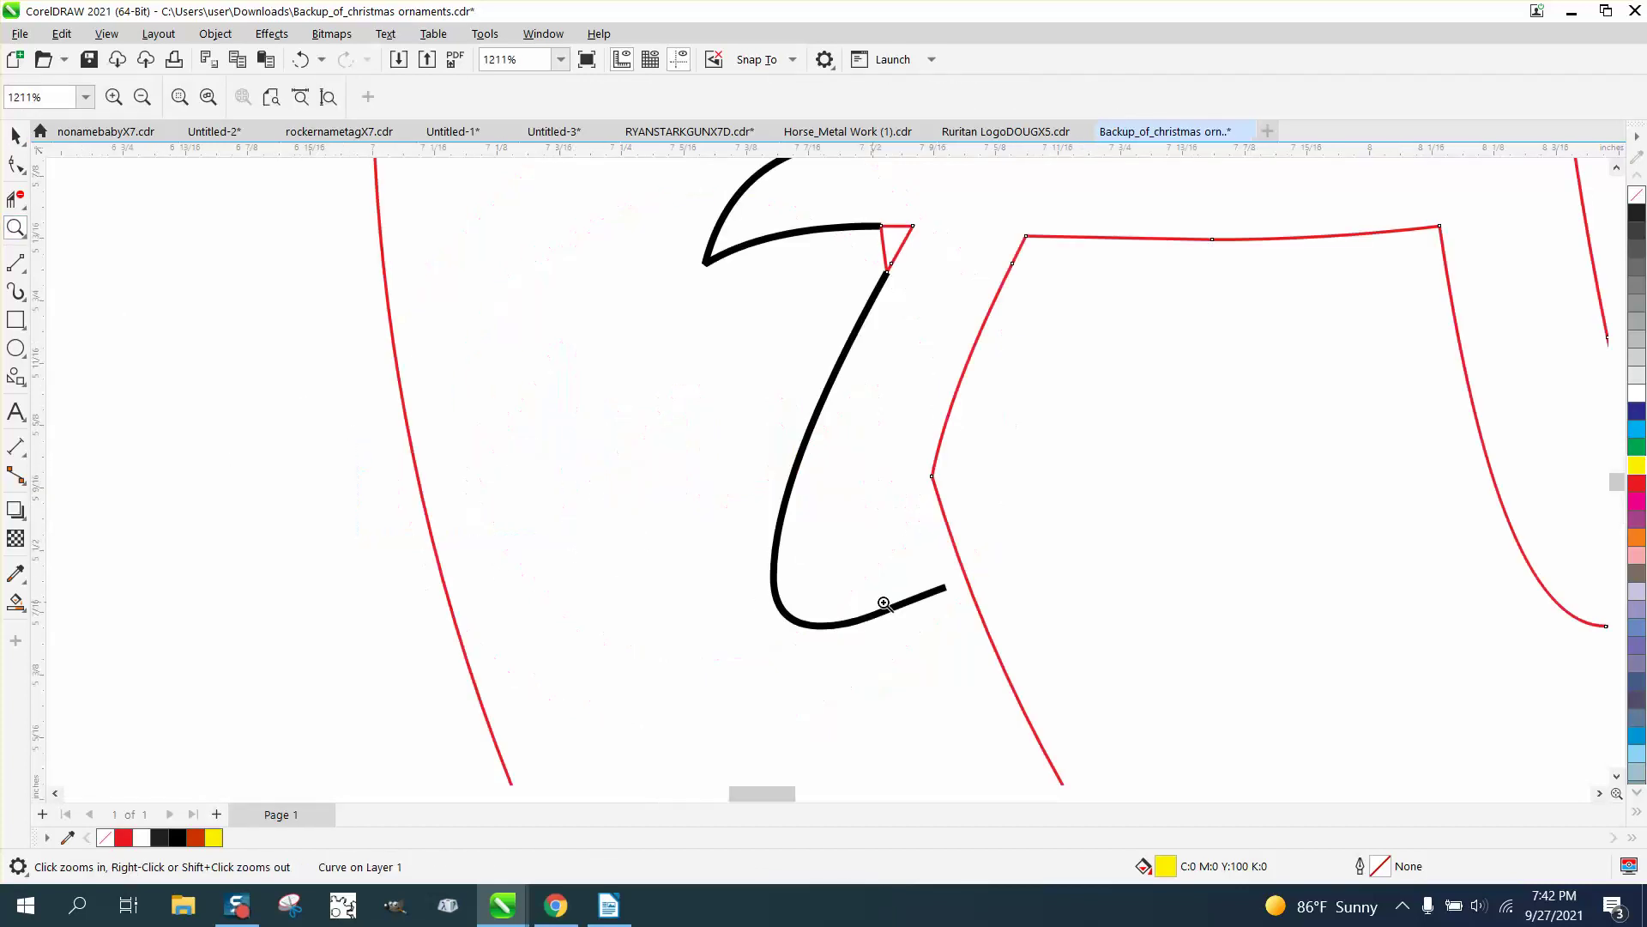
scroll(939, 605, down, 1)
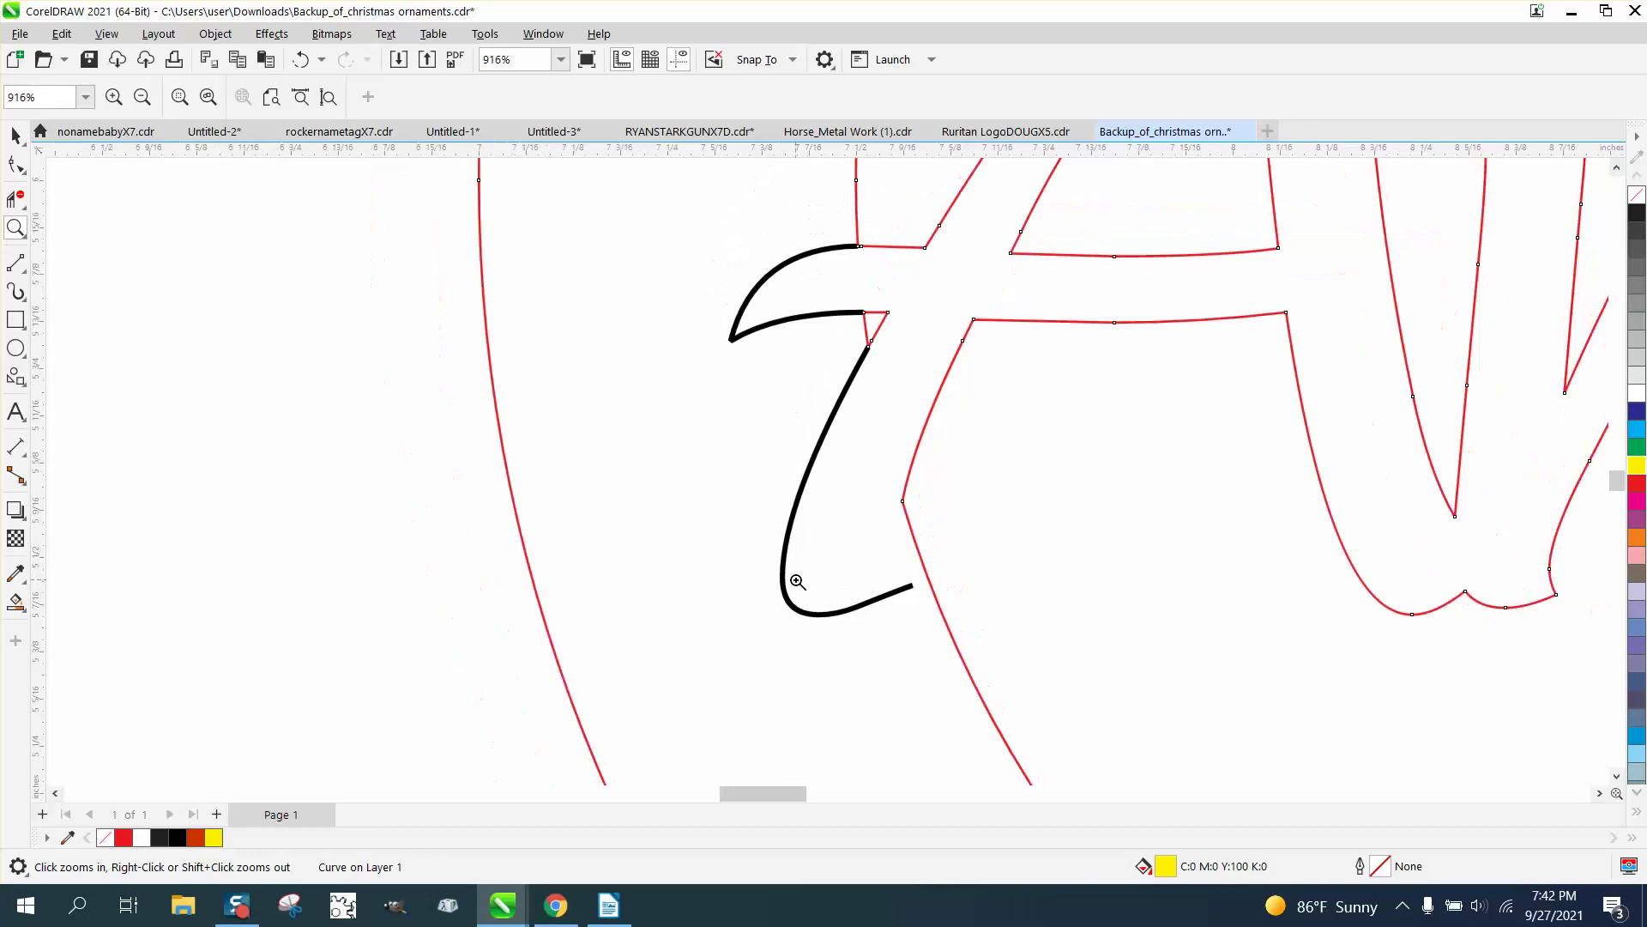
click(300, 61)
click(297, 69)
click(298, 69)
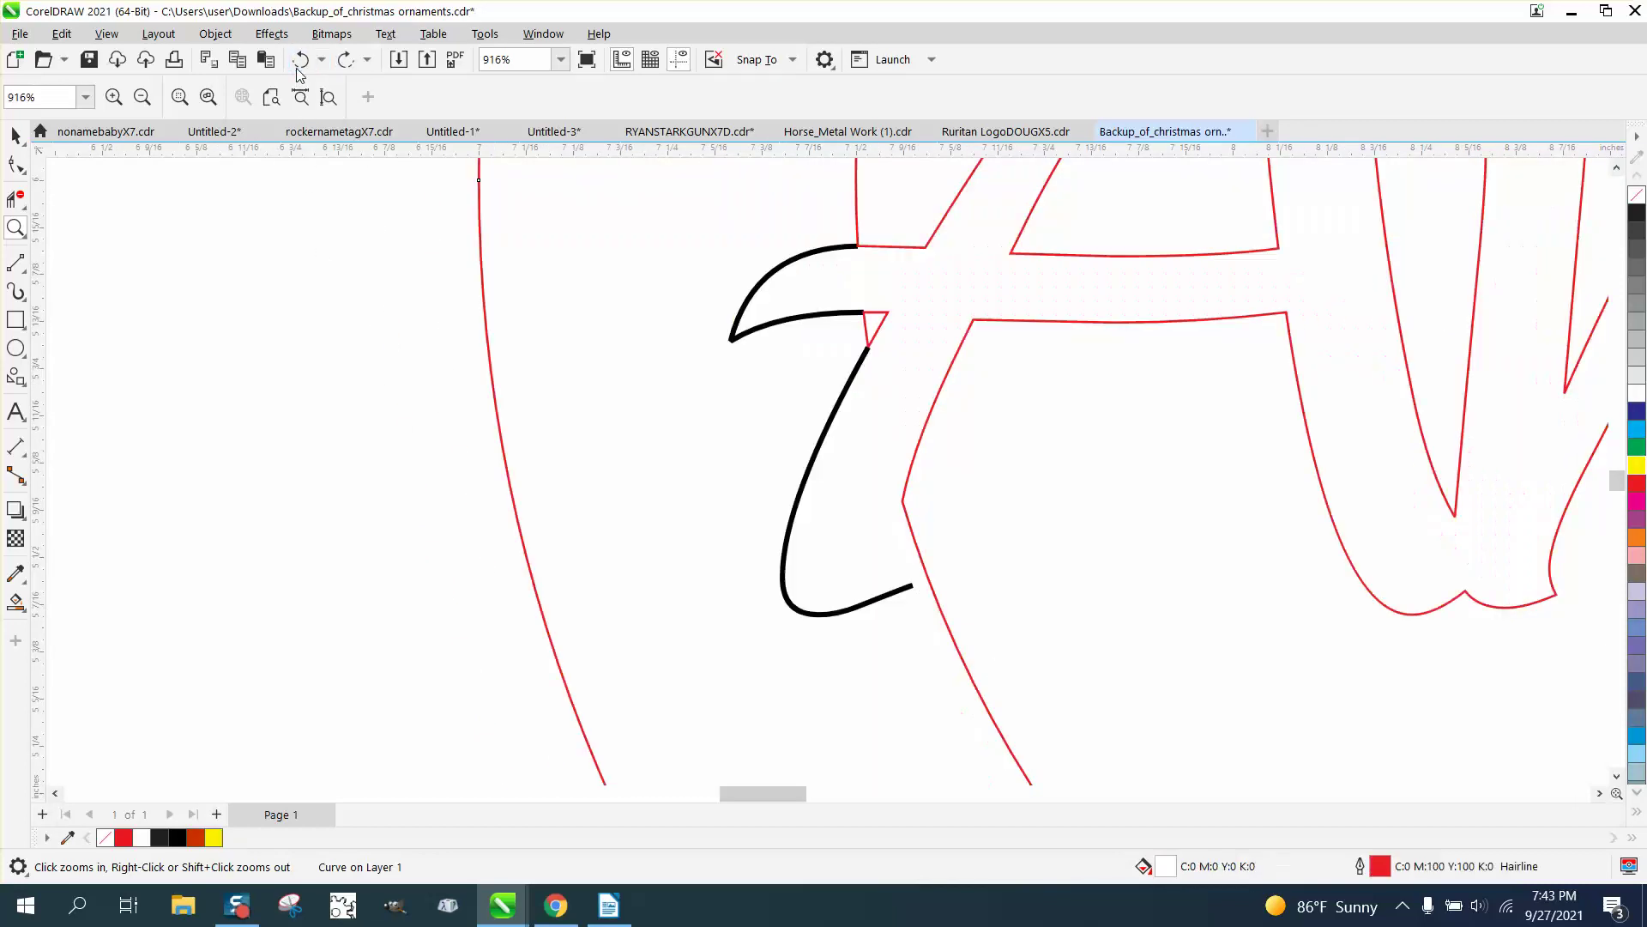
click(298, 68)
click(297, 69)
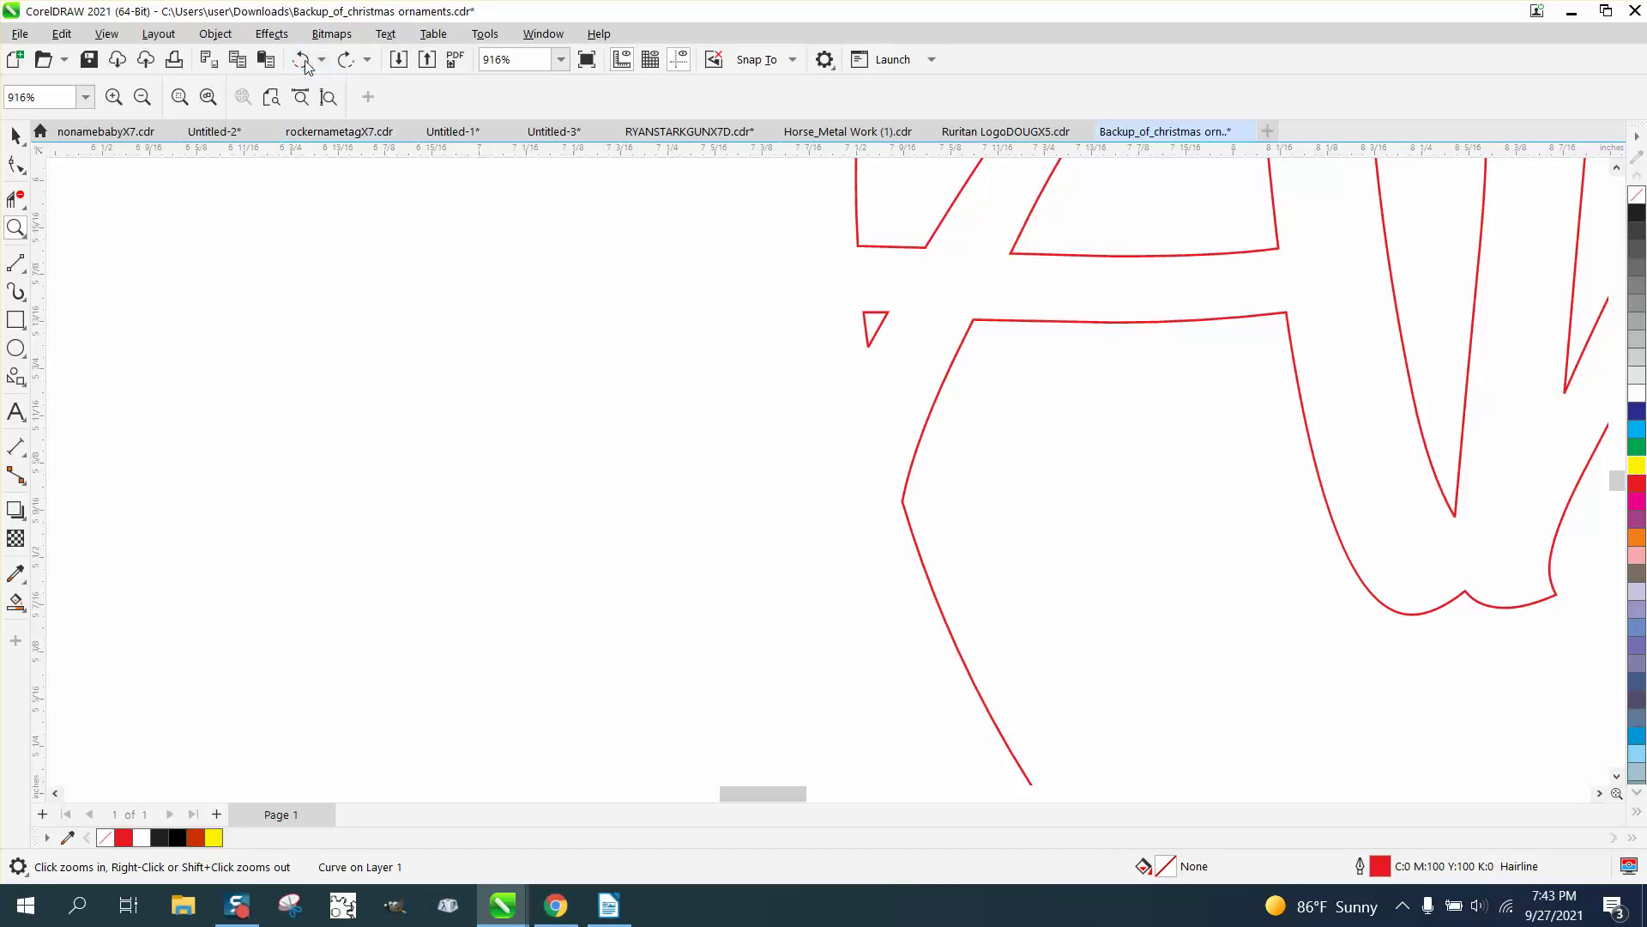
scroll(500, 386, down, 5)
Inspect the stray strokes at left, redoing then undoing their move beside the A.
scroll(532, 395, down, 2)
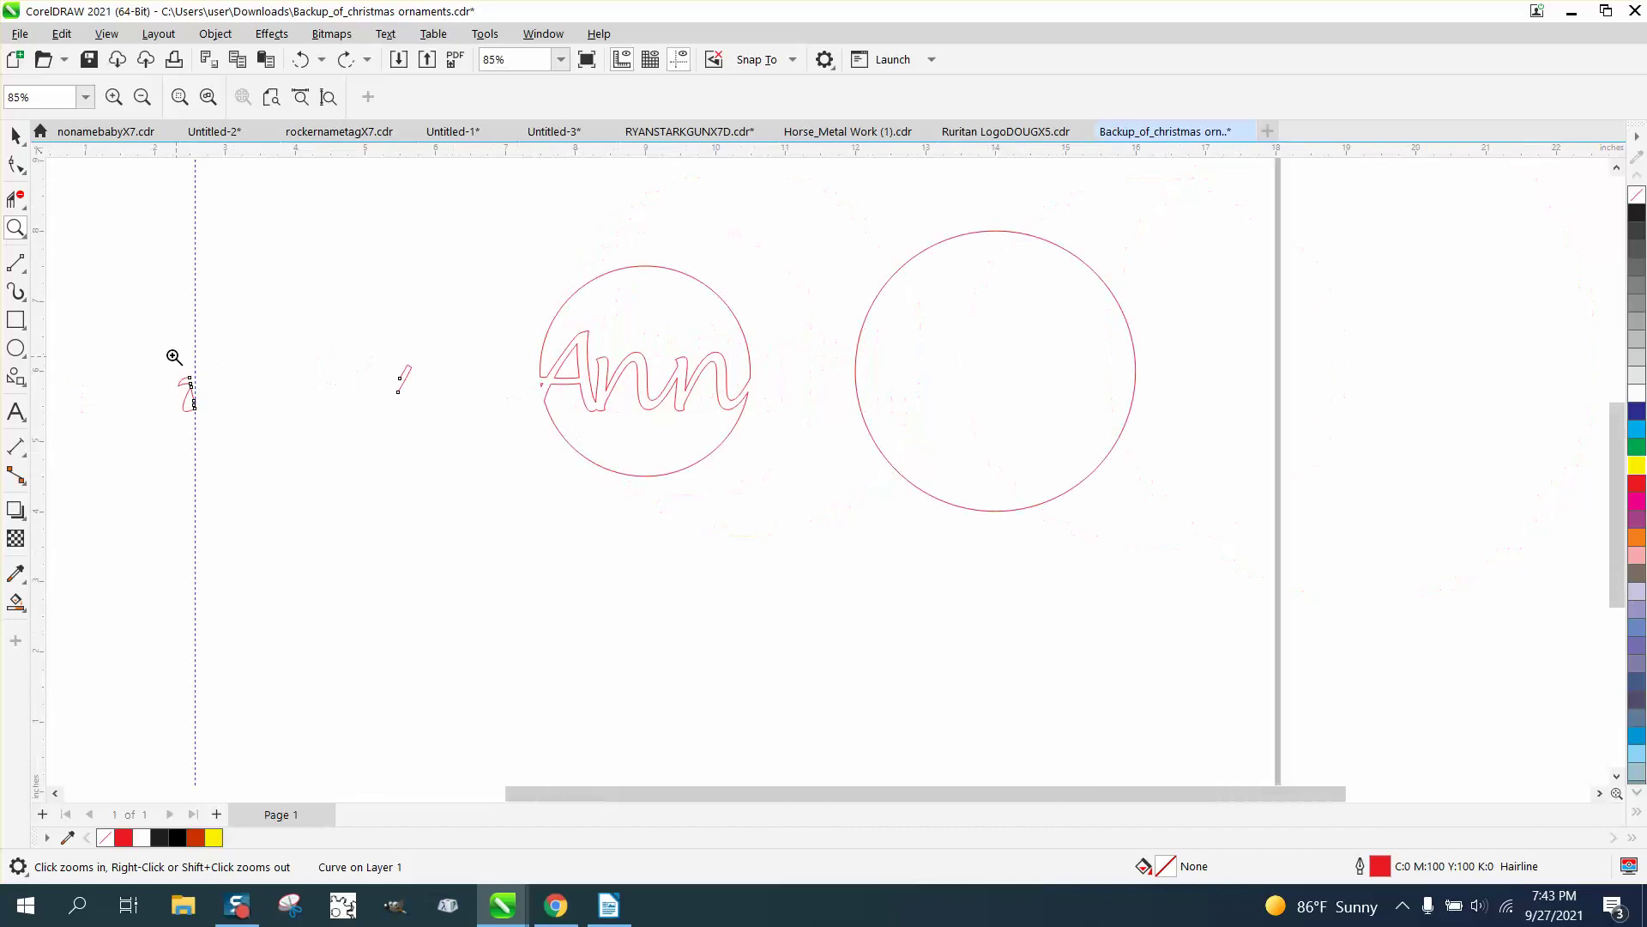
drag(170, 354, 324, 470)
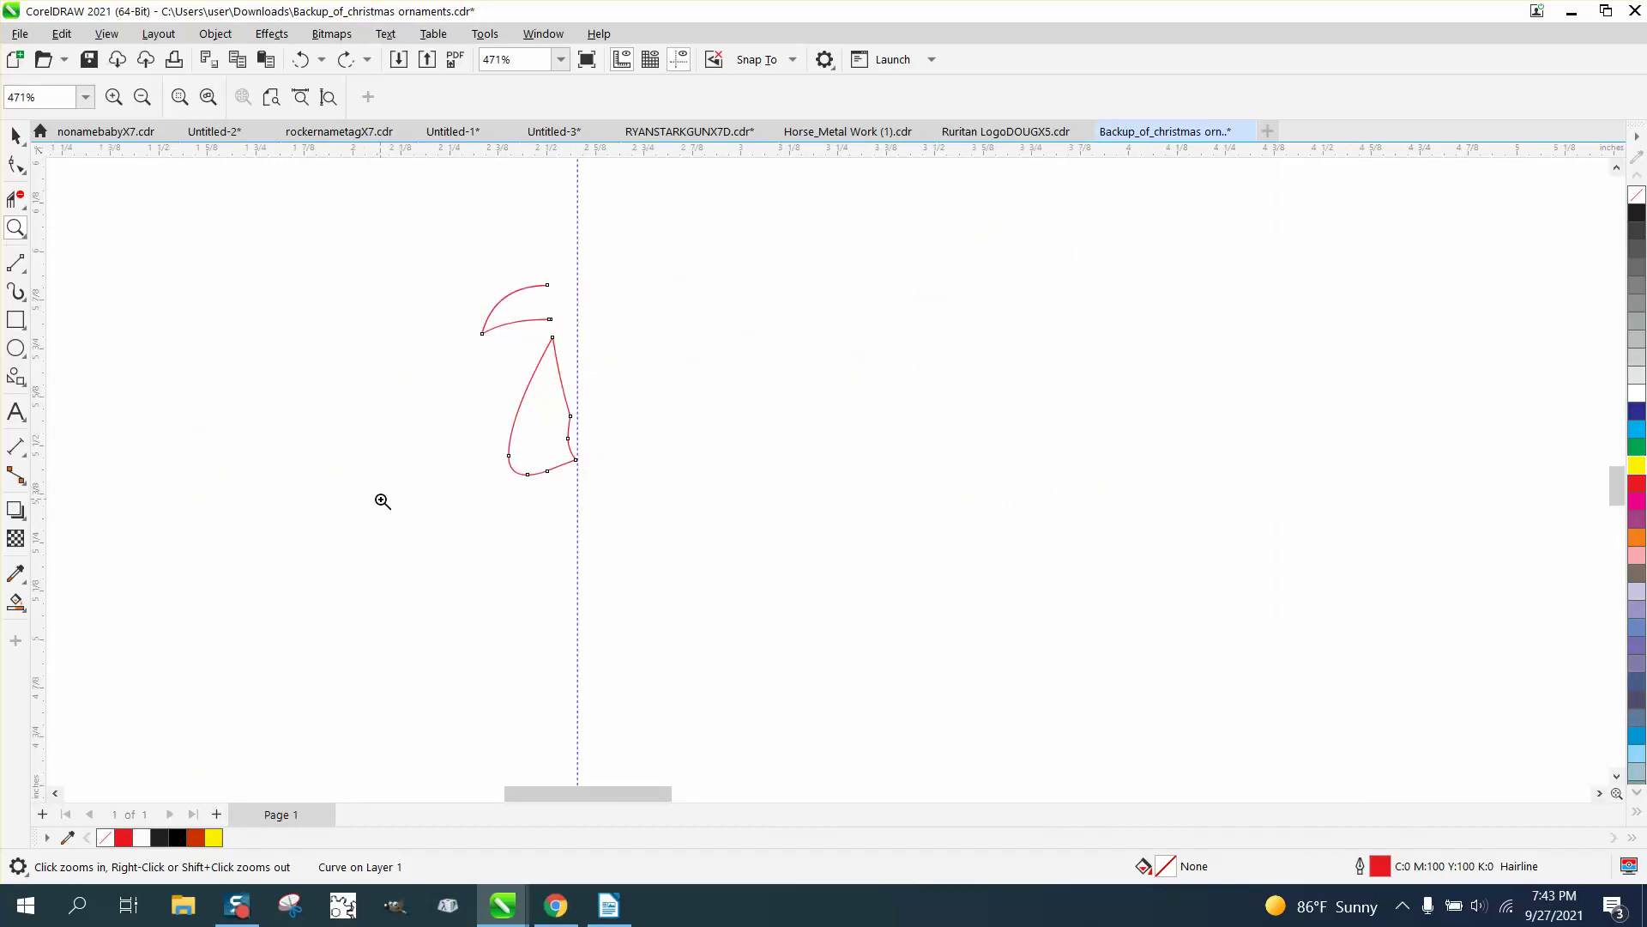
right_click(382, 502)
click(15, 134)
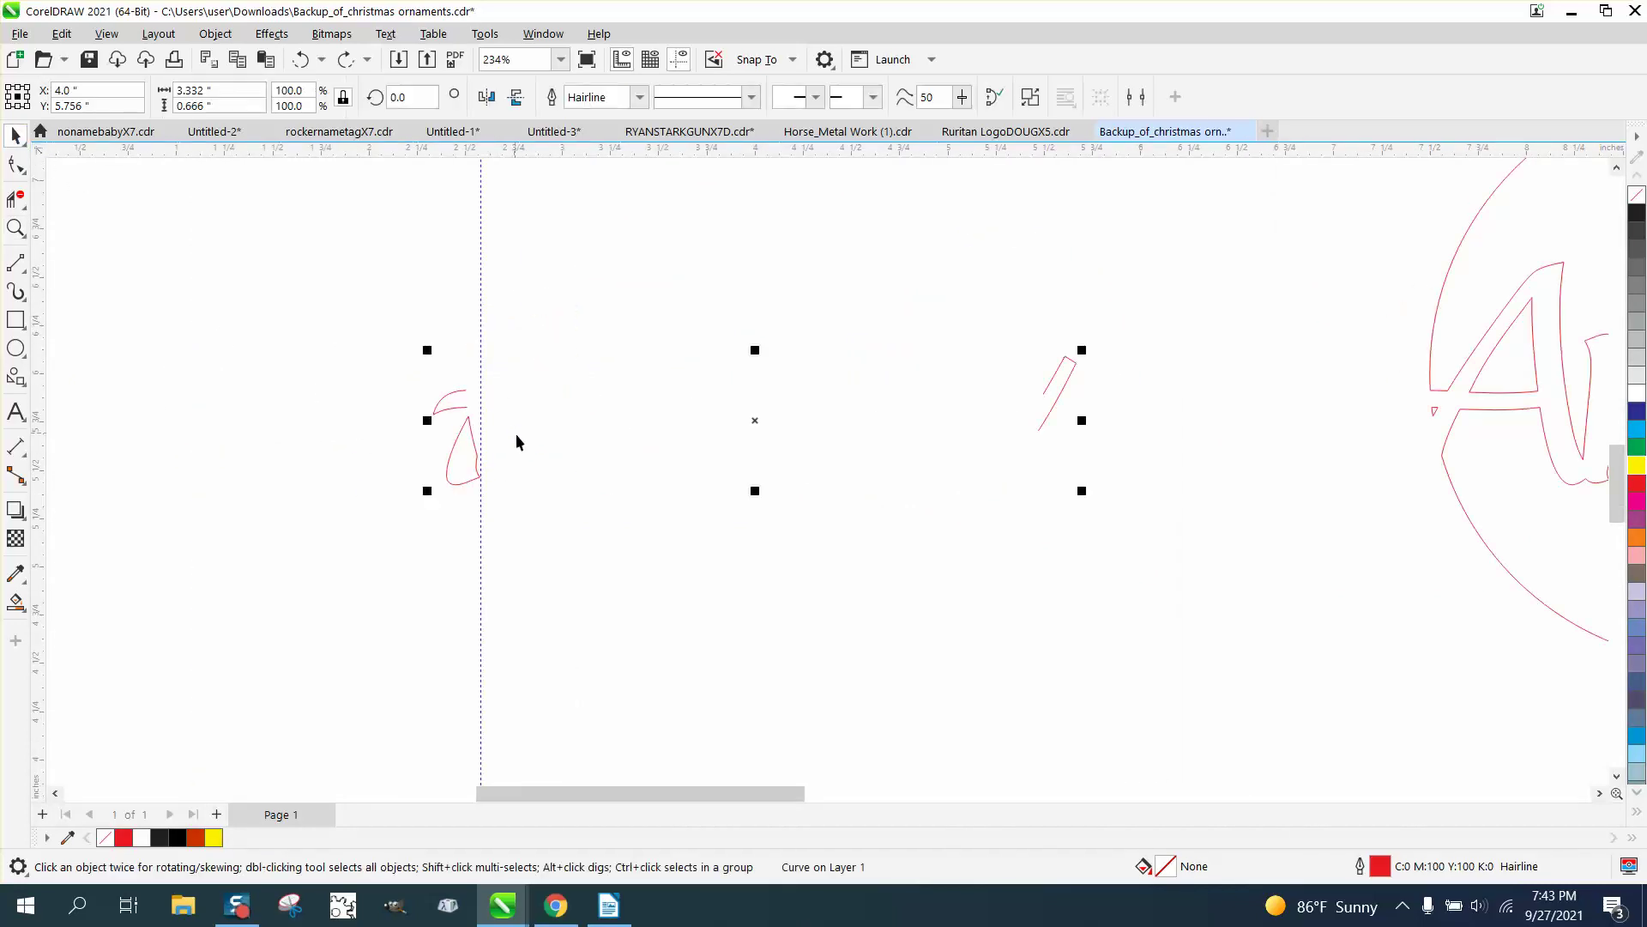
key(ctrl+shift+z)
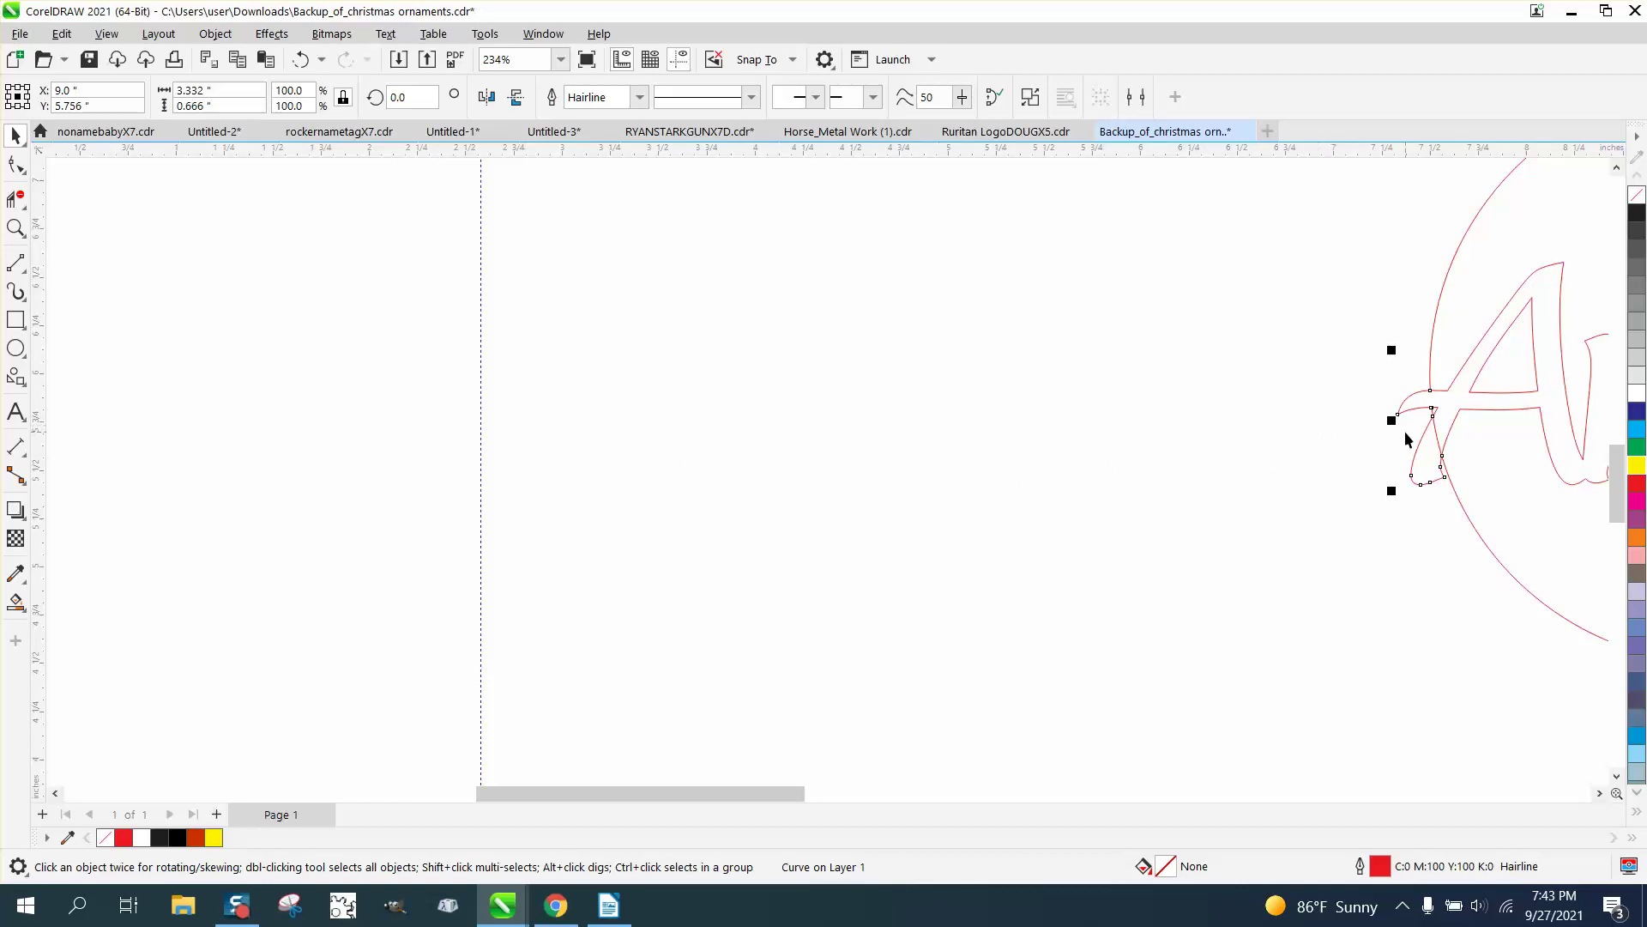
key(ctrl+z)
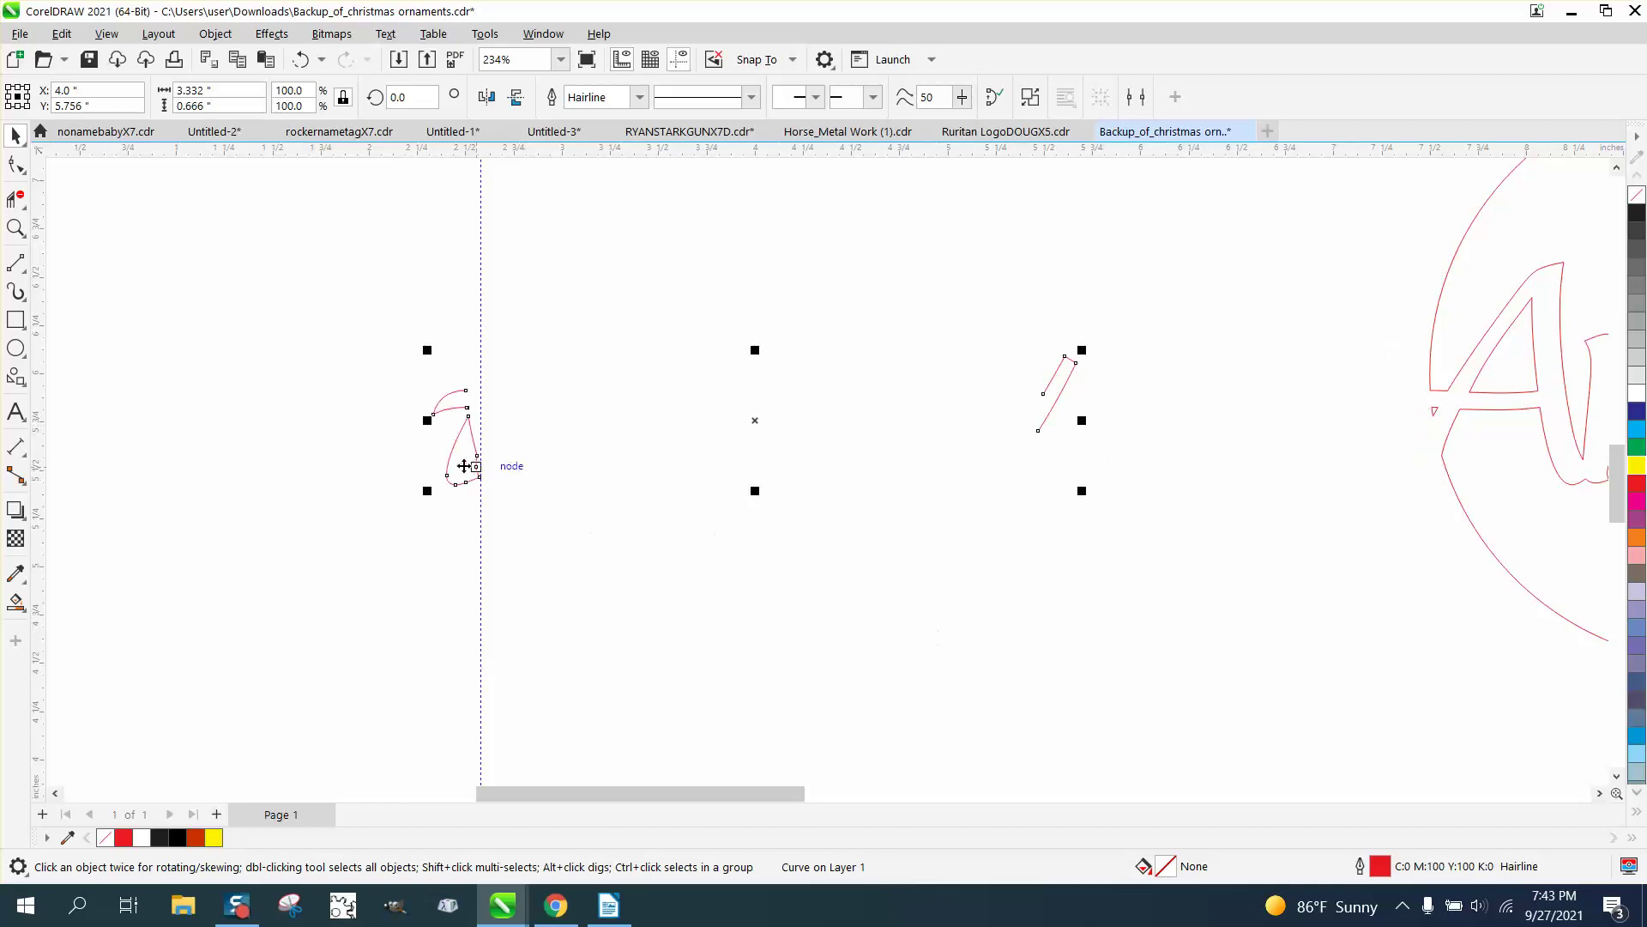
Delete the right-hand segment of the left stray curve with Virtual Segment Delete.
click(16, 225)
drag(427, 367, 622, 554)
click(16, 199)
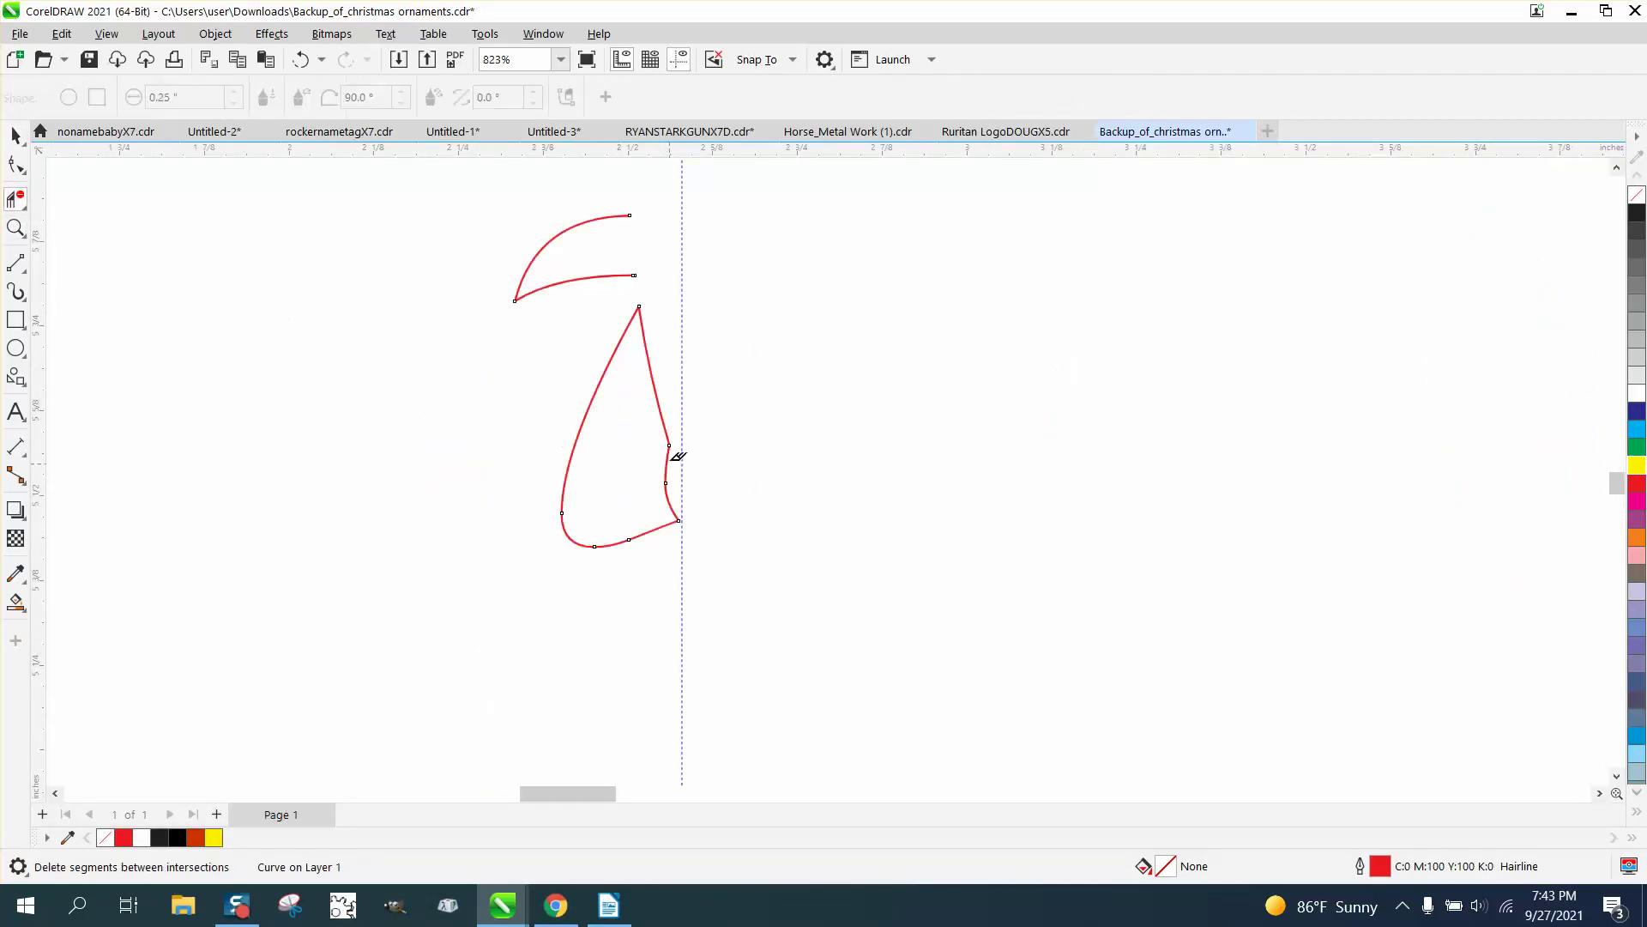
click(661, 399)
double_click(16, 135)
Give both stray strokes a black outline and select them together.
scroll(493, 447, down, 3)
scroll(498, 447, down, 2)
drag(464, 330, 1021, 524)
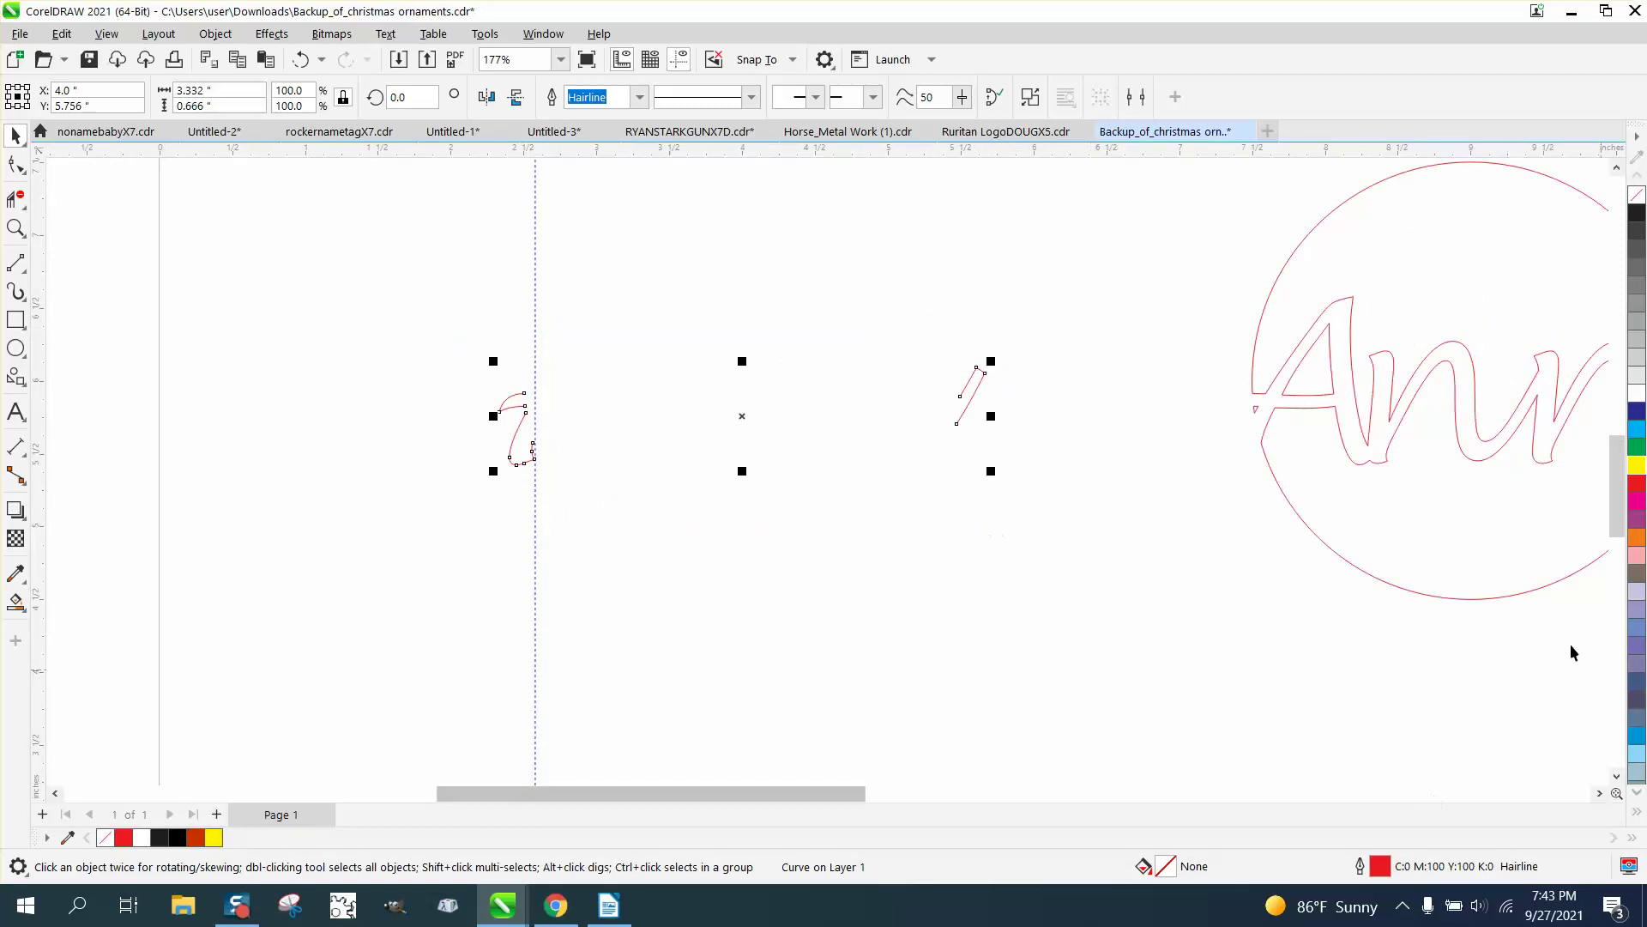
right_click(1638, 215)
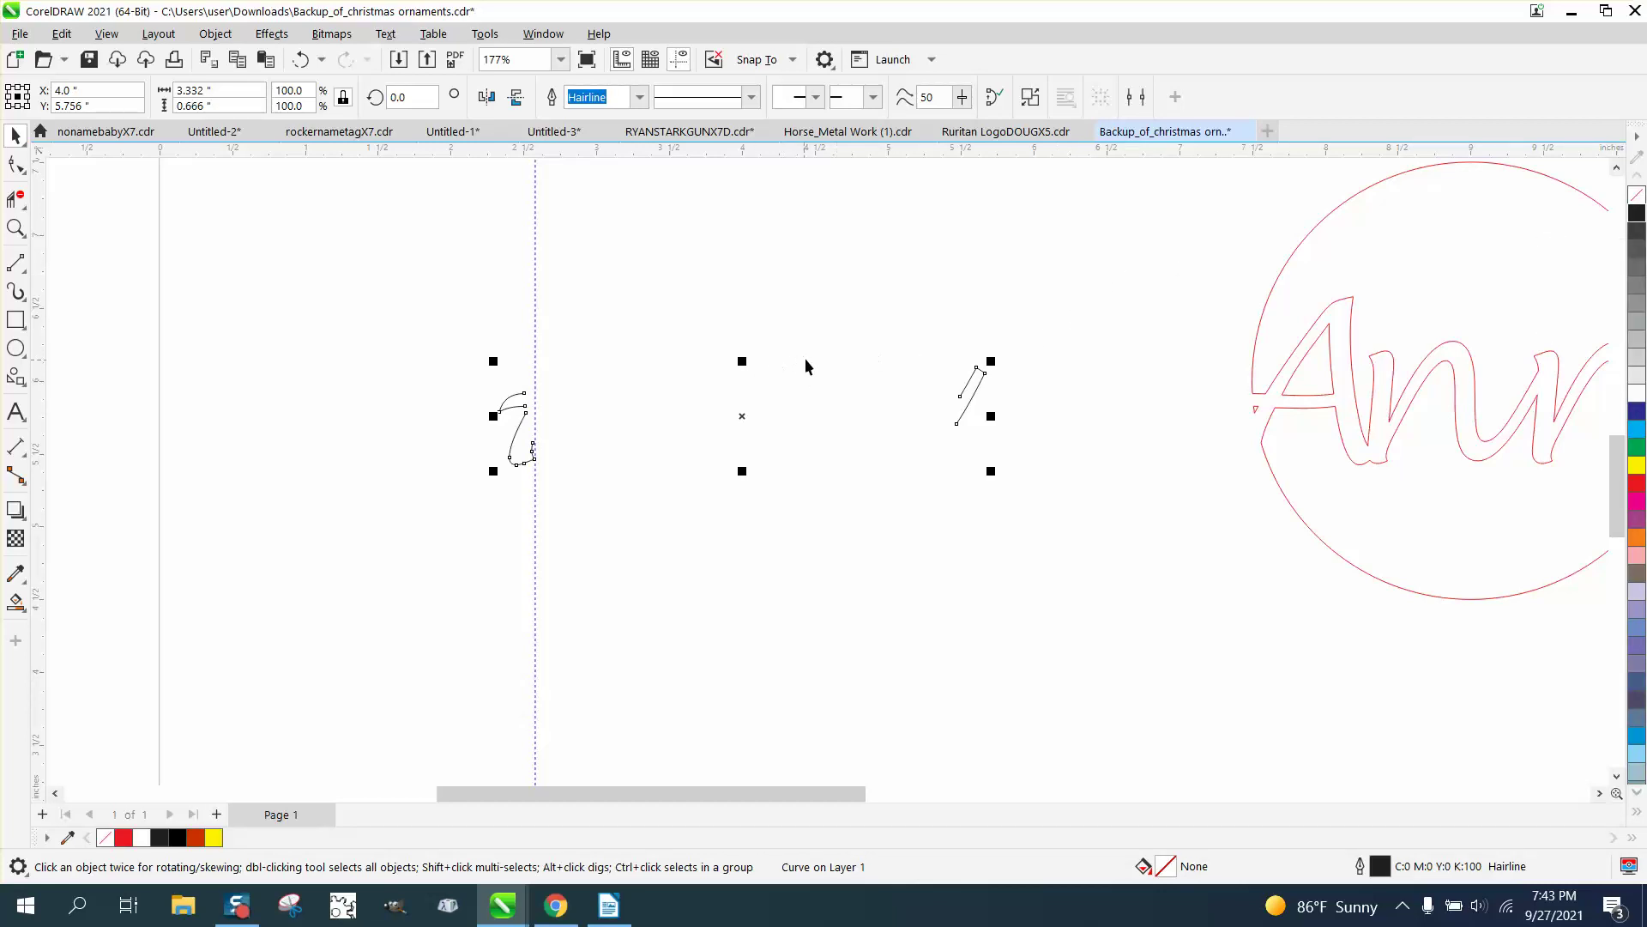
scroll(635, 330, down, 5)
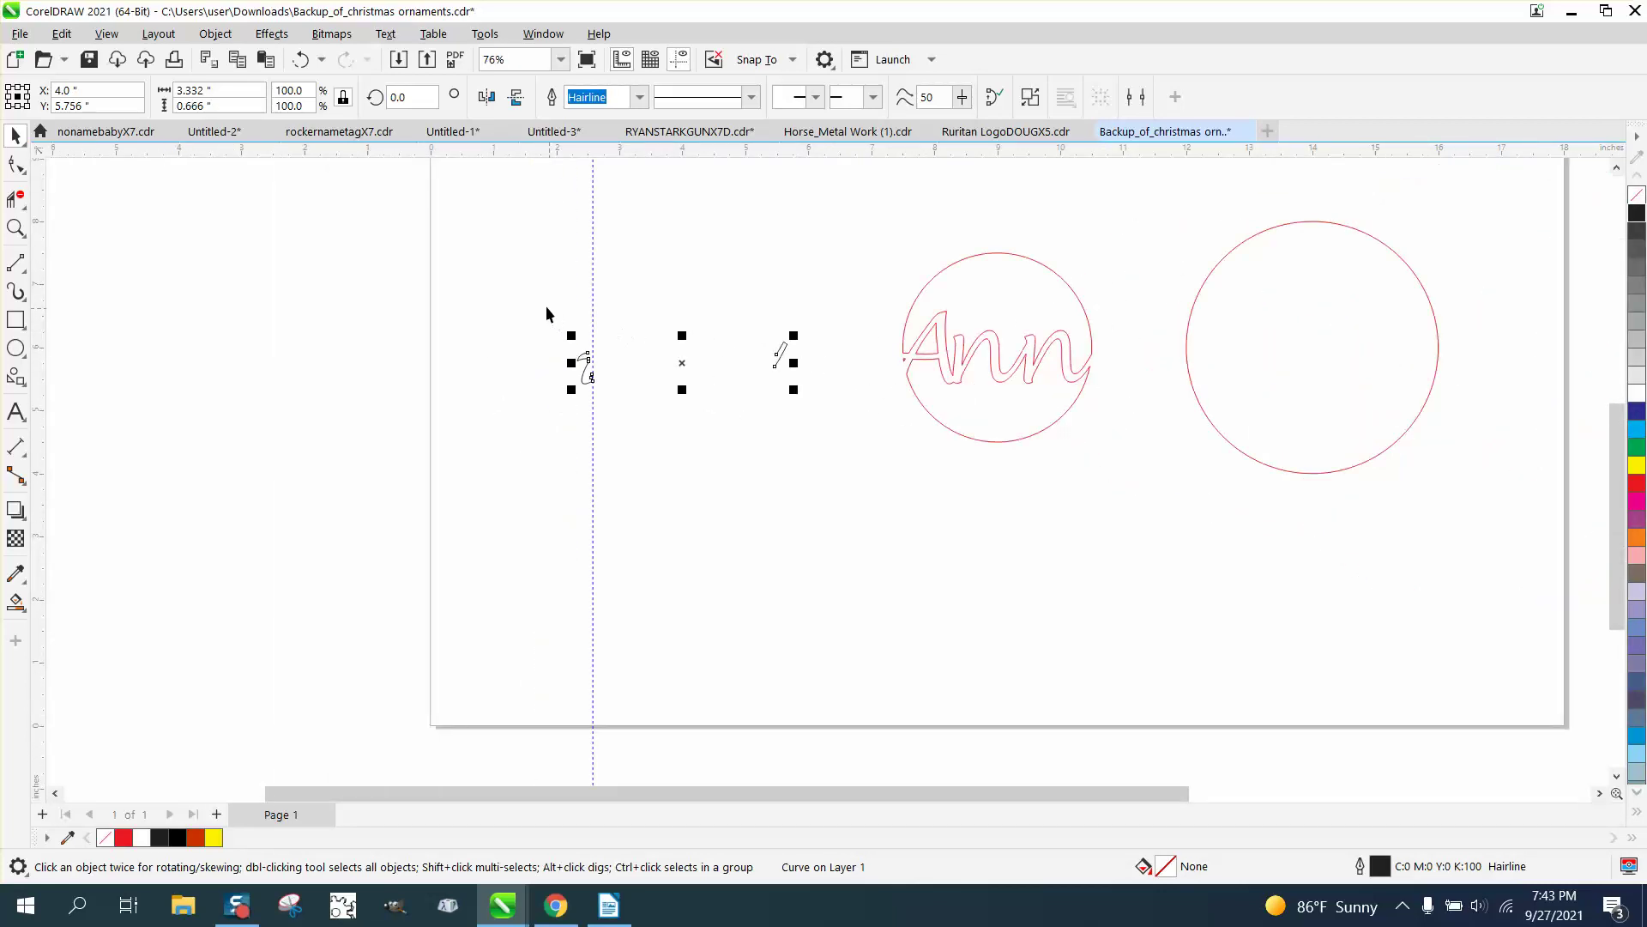
drag(526, 298, 815, 436)
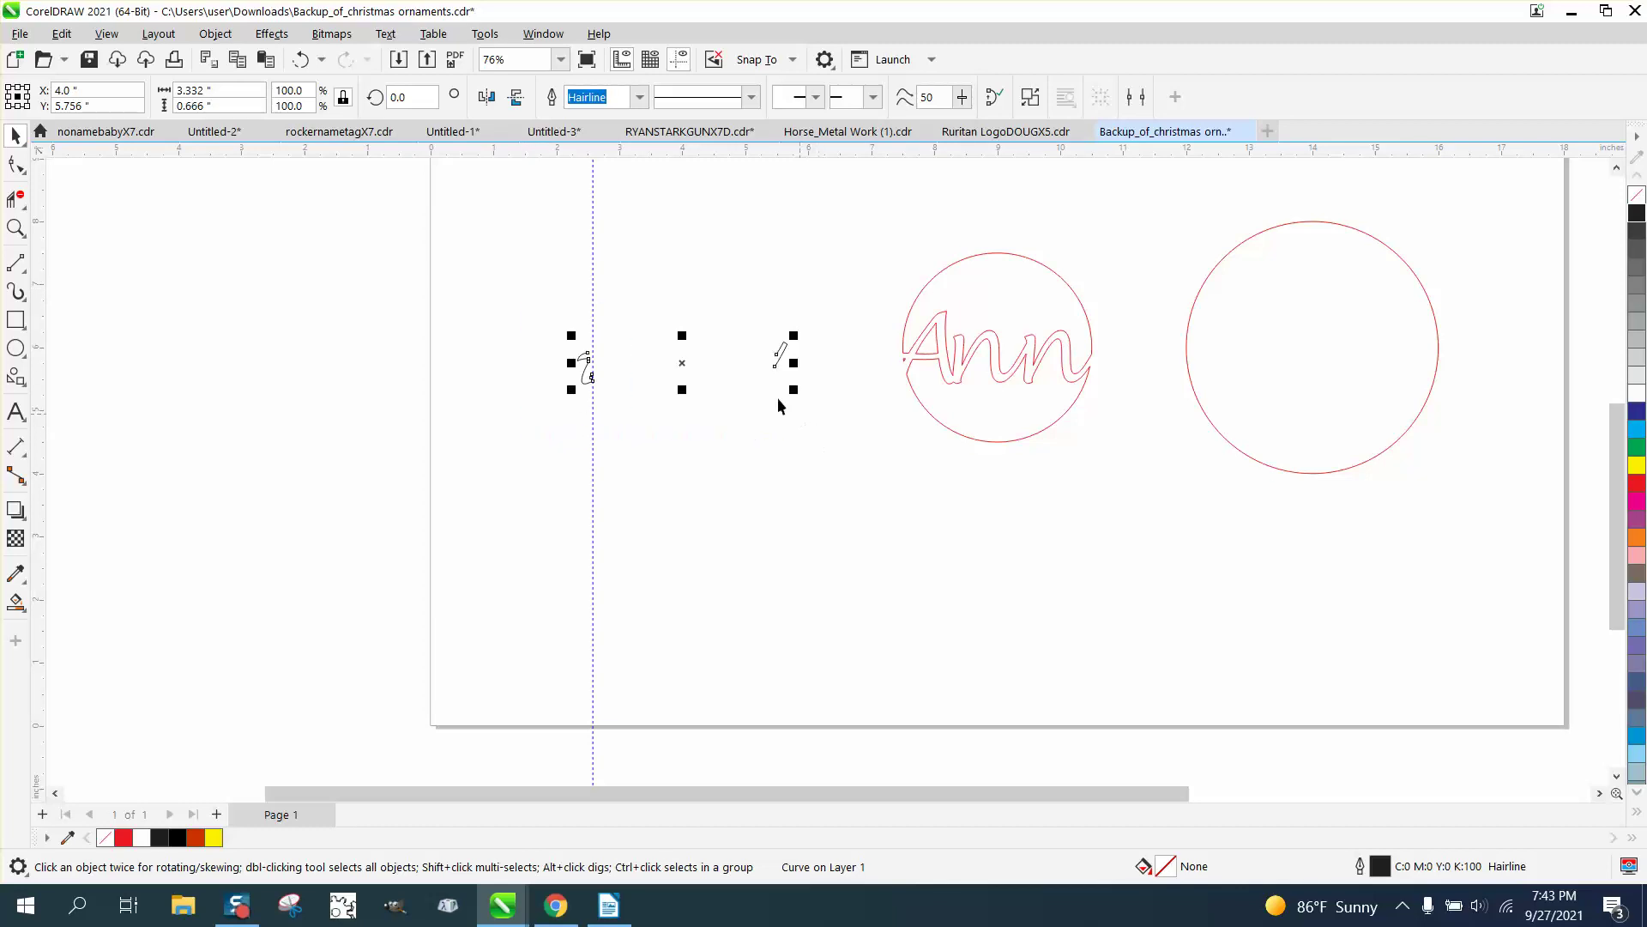
click(216, 34)
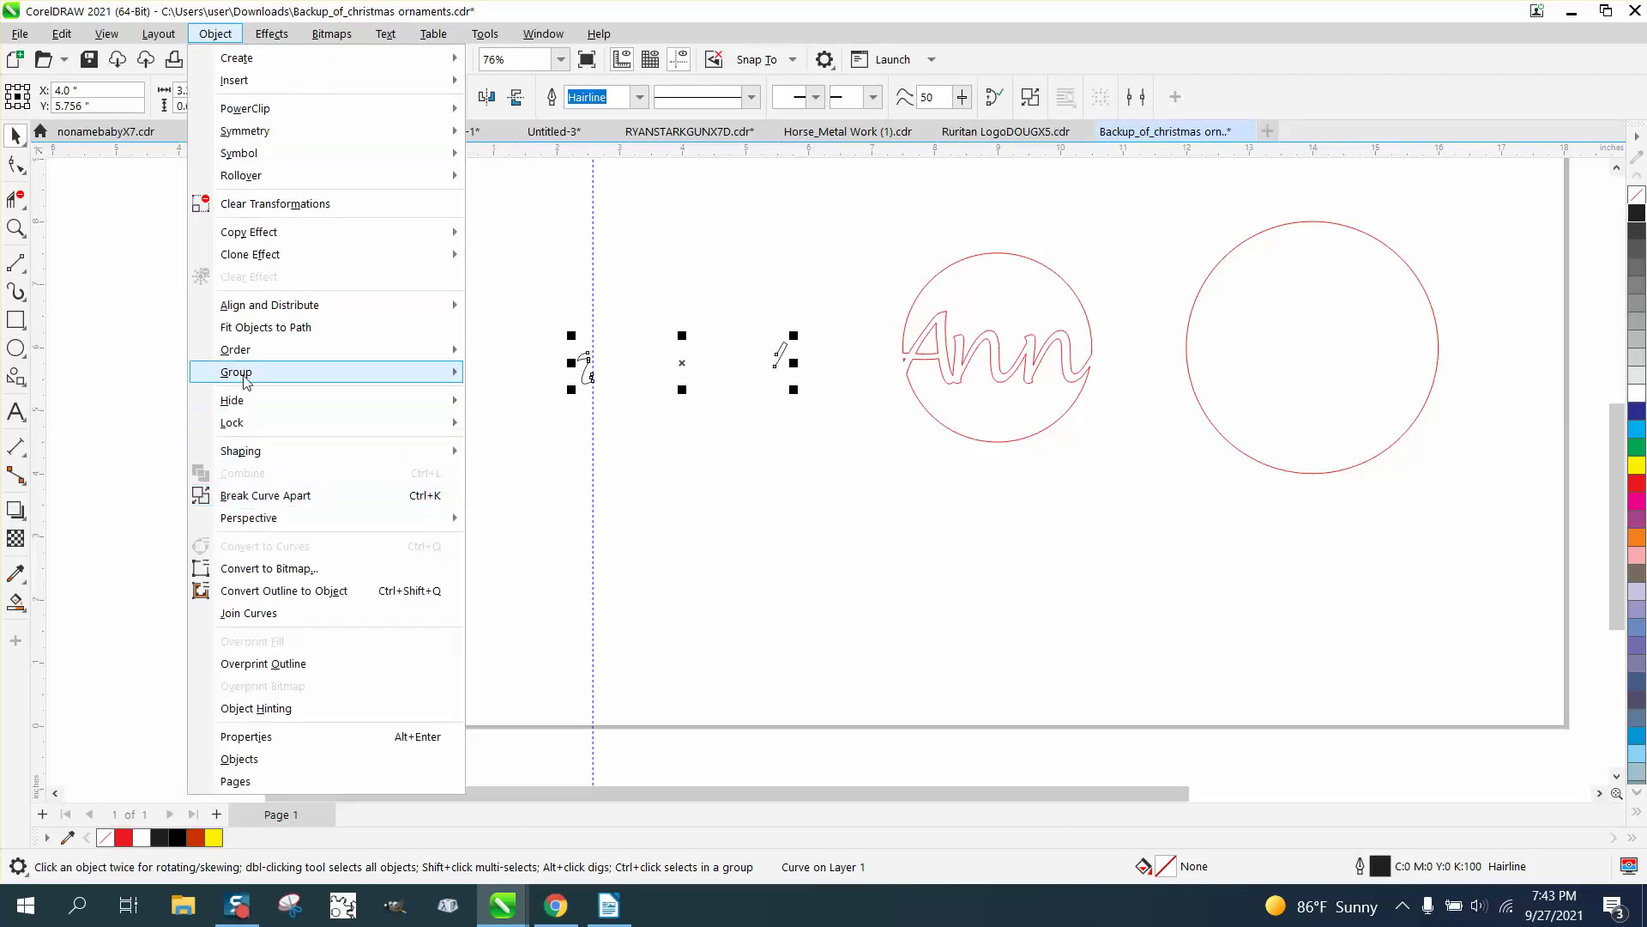
Centre the large right-hand circle on the Ann ornament with the C shortcut.
click(885, 300)
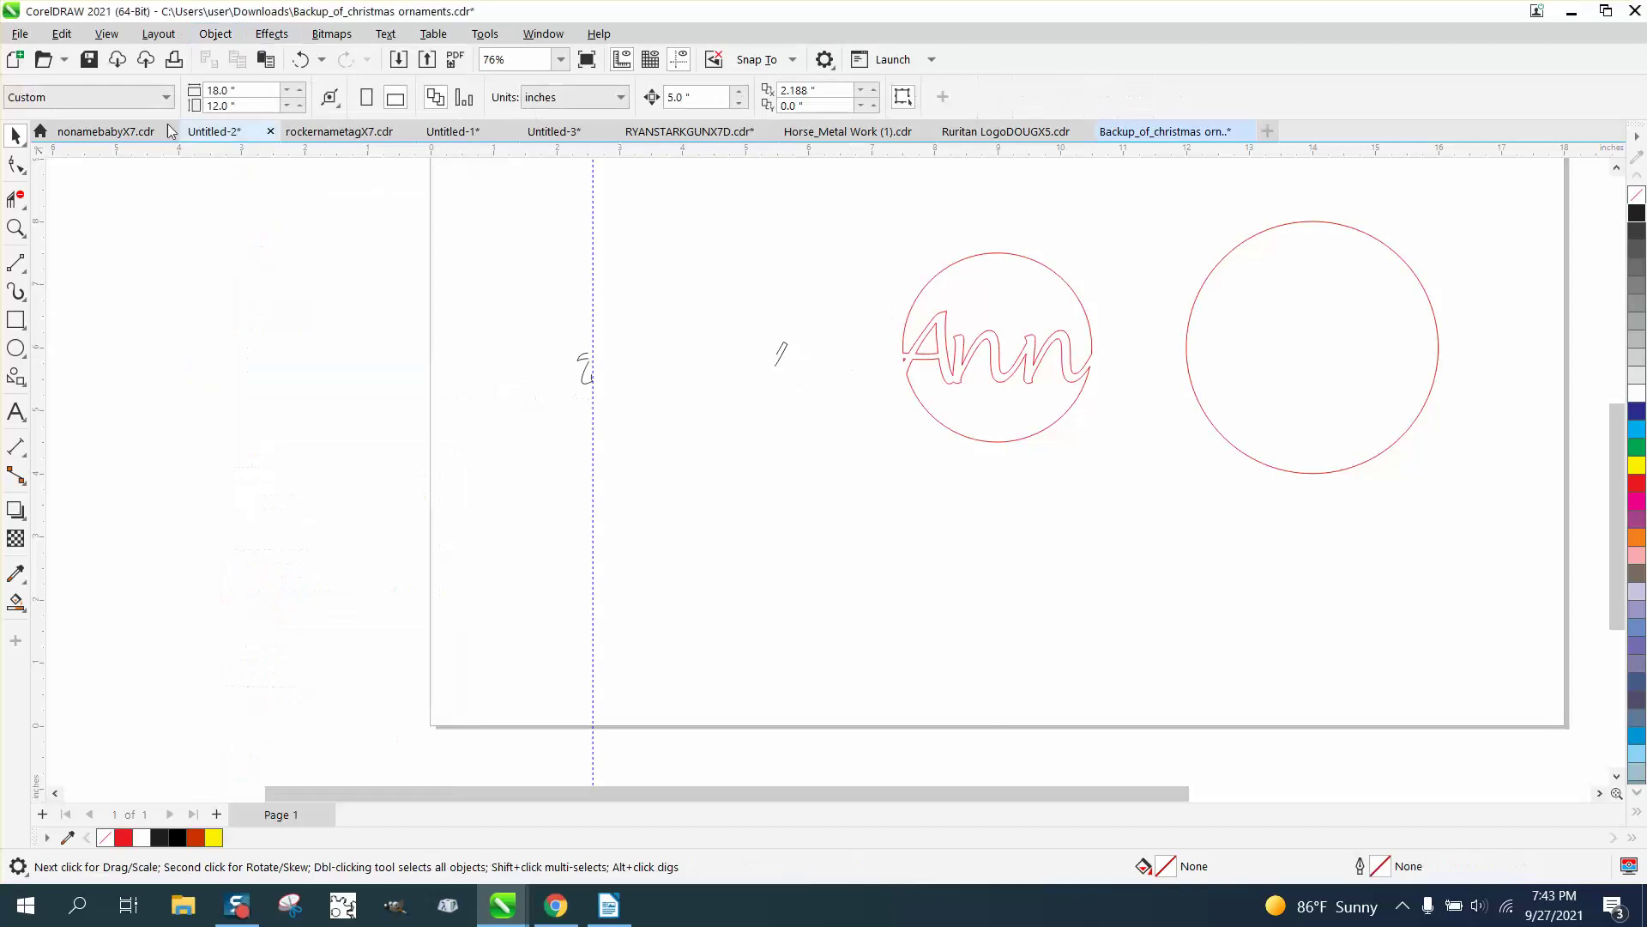
click(1268, 230)
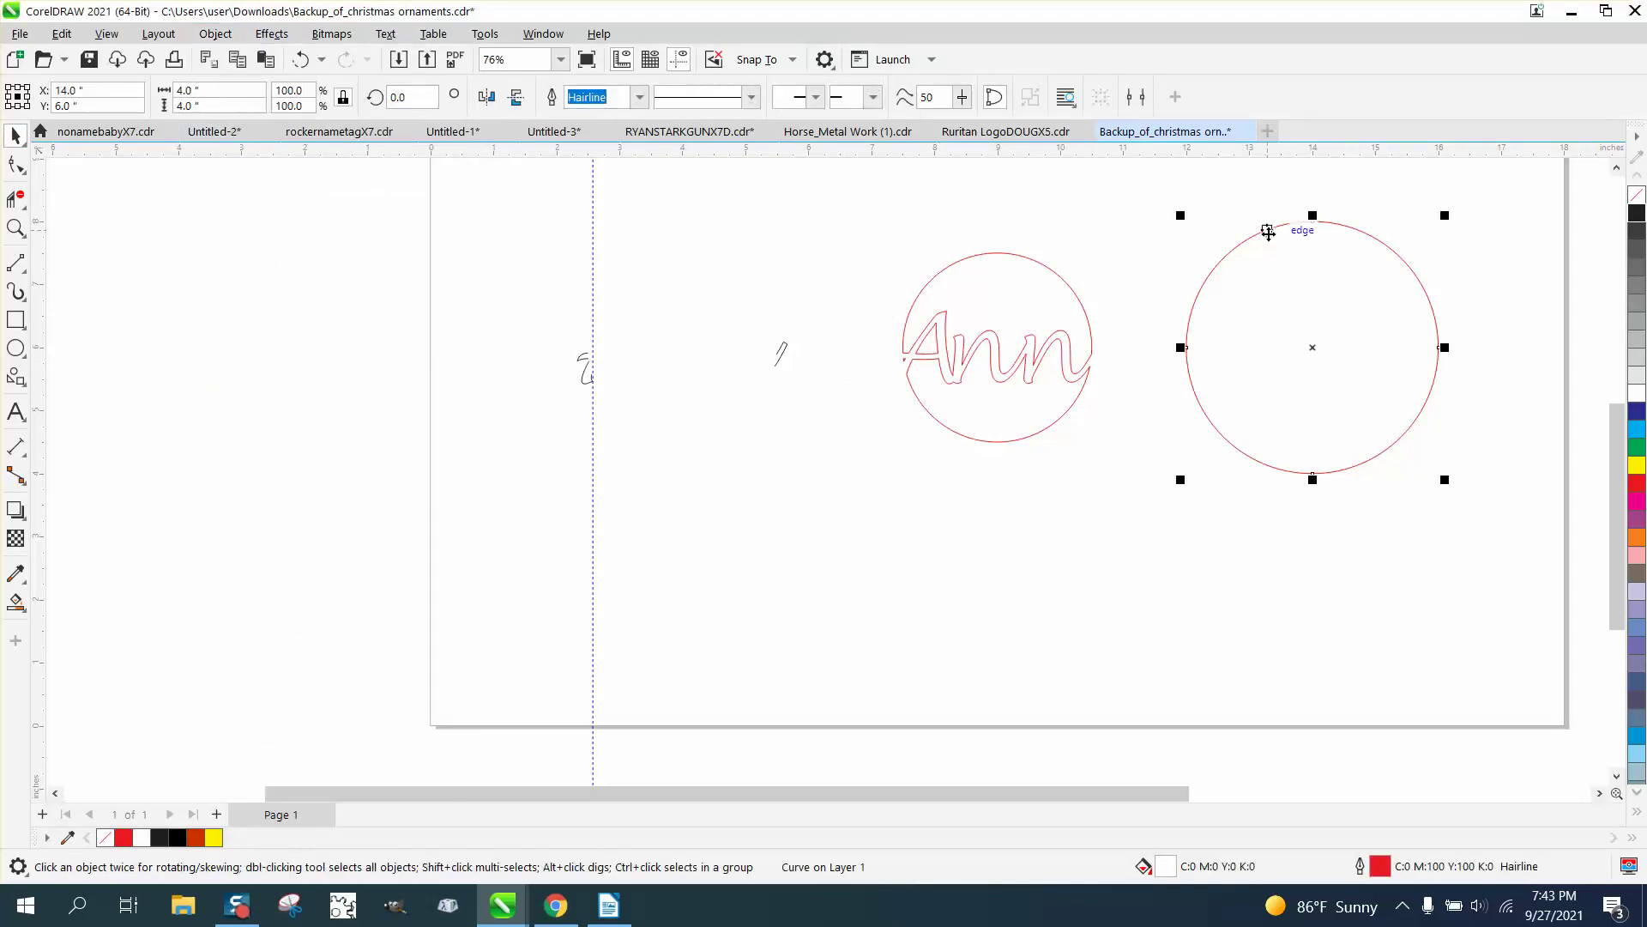
key(c)
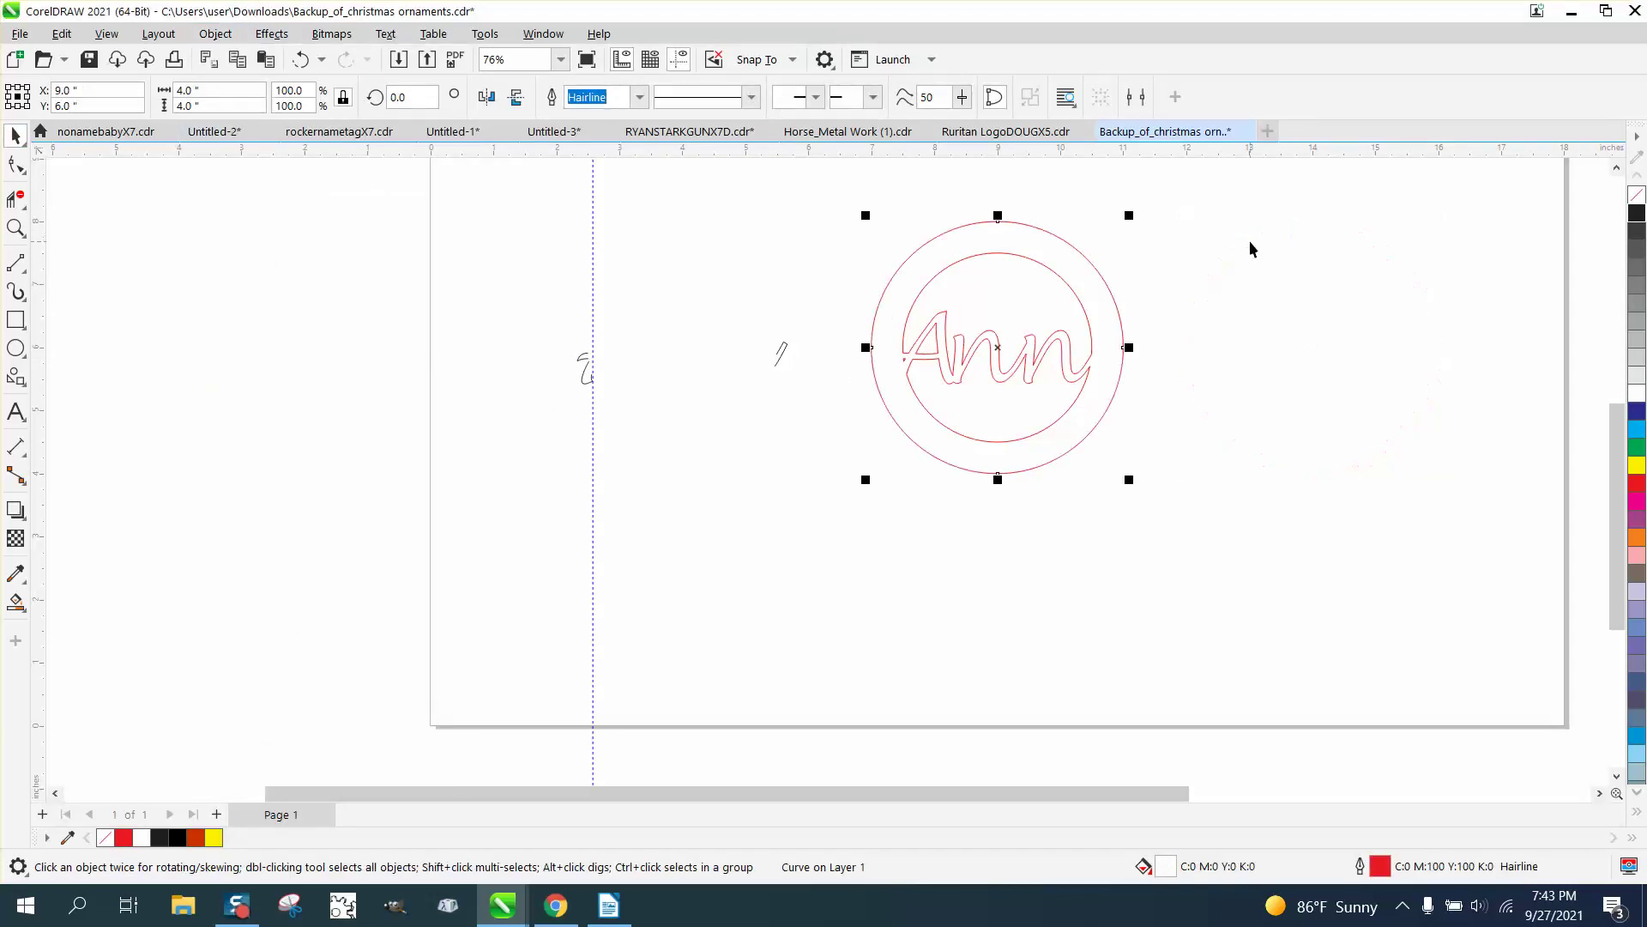
Group the ring with the Ann lettering and delete the two stray strokes.
drag(850, 215, 1260, 516)
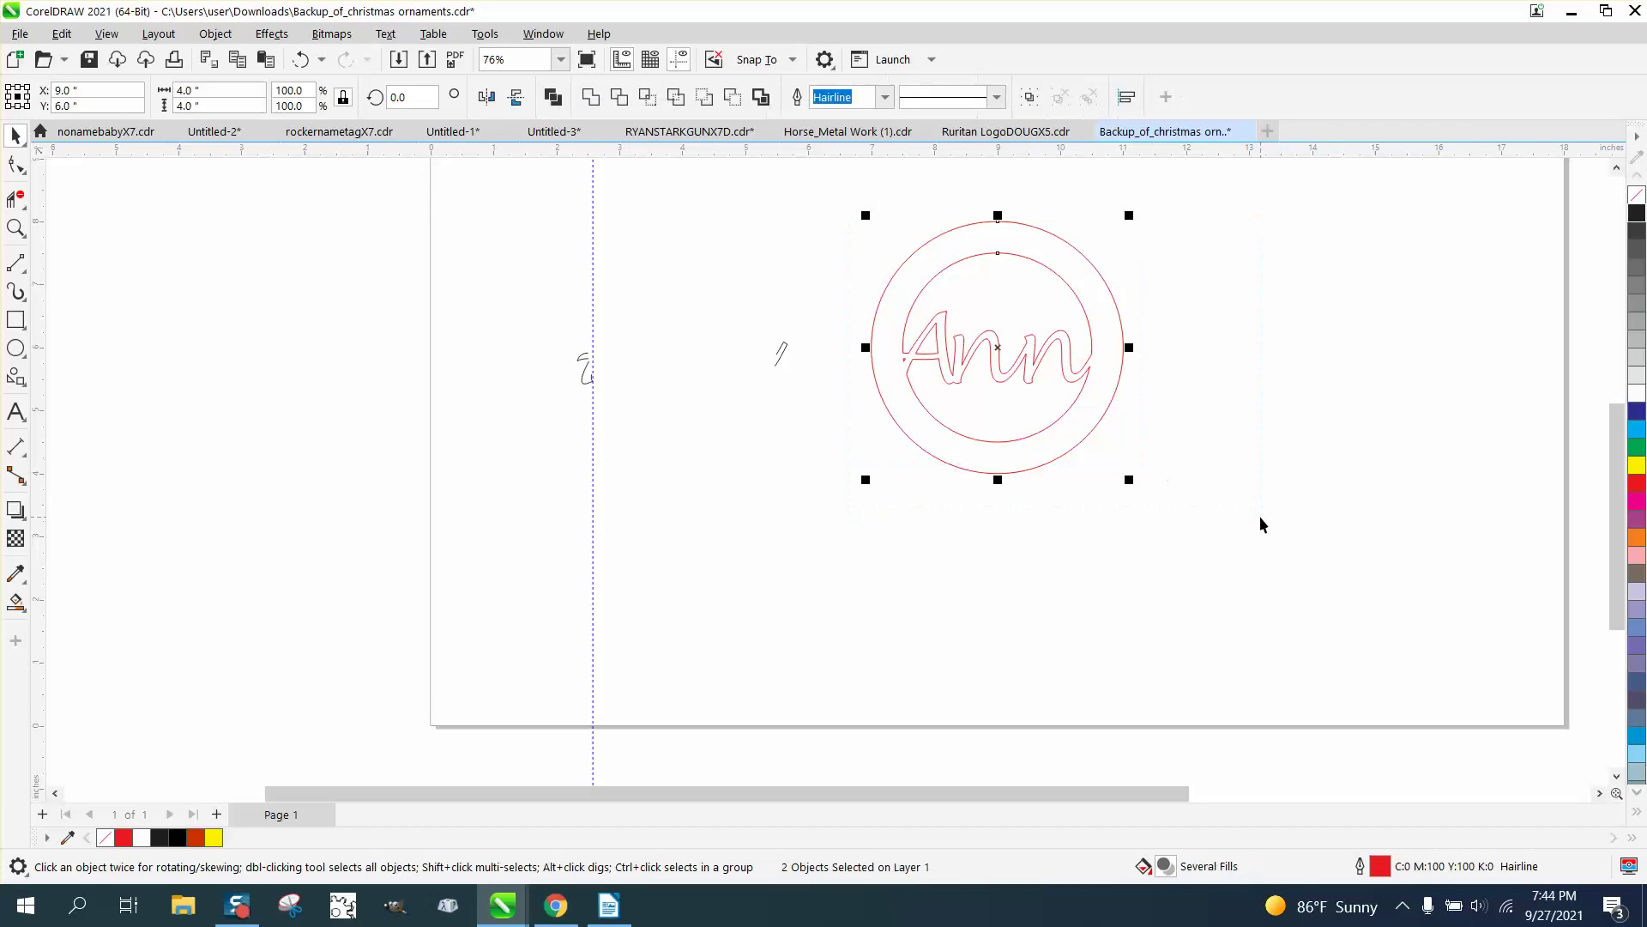
key(ctrl+g)
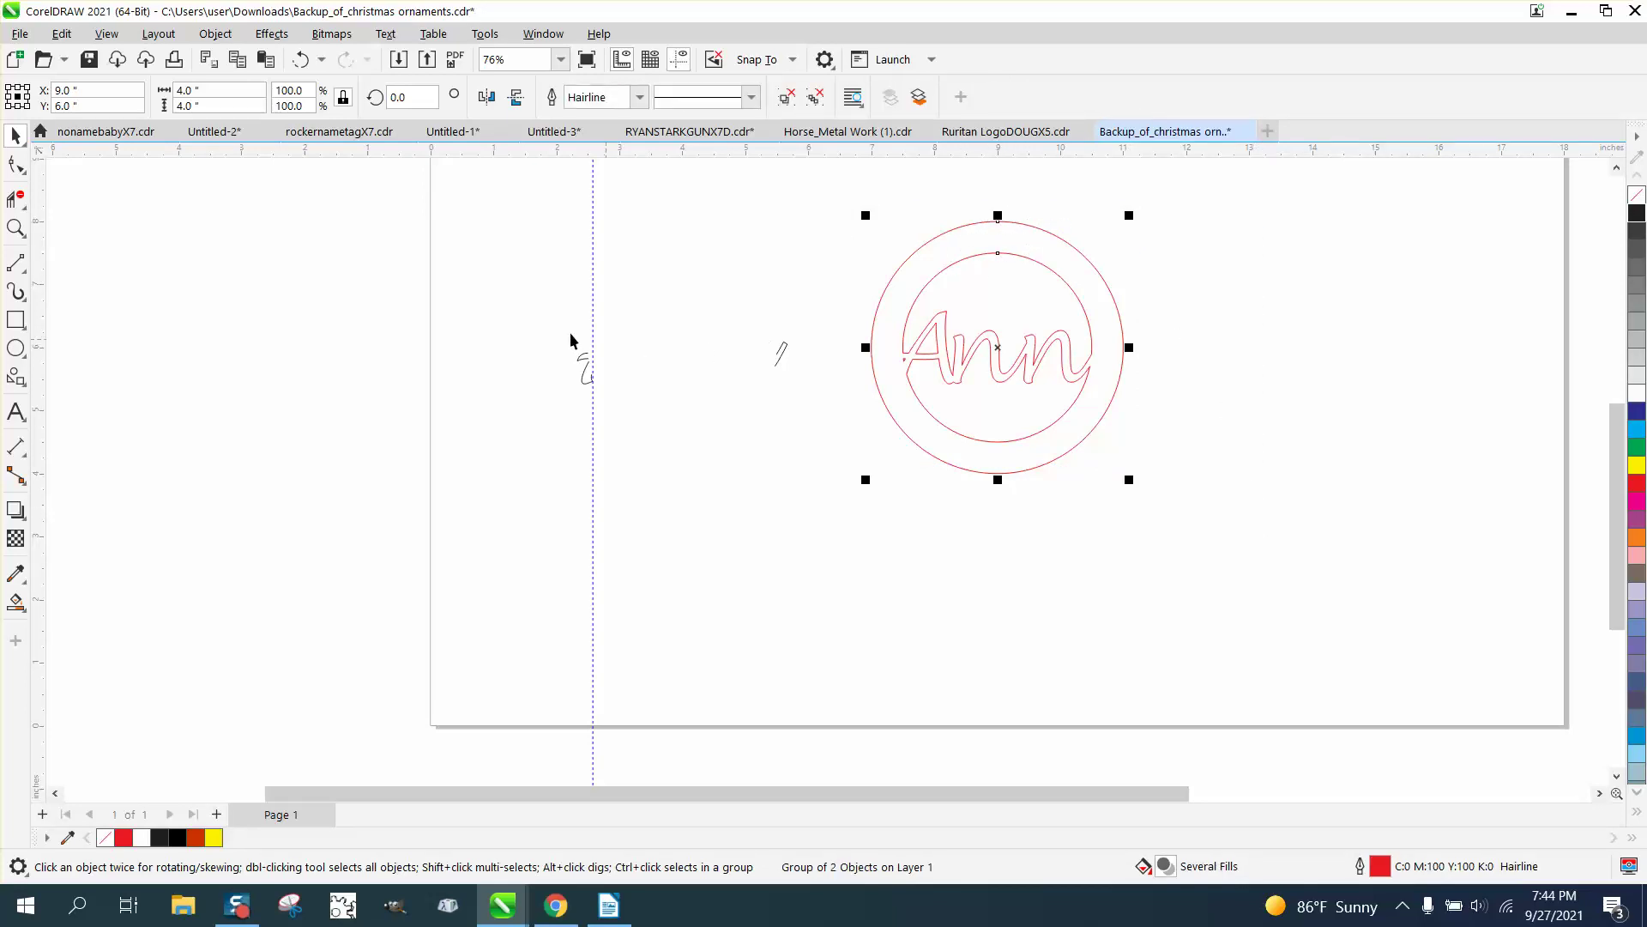
drag(504, 312, 832, 423)
key(Delete)
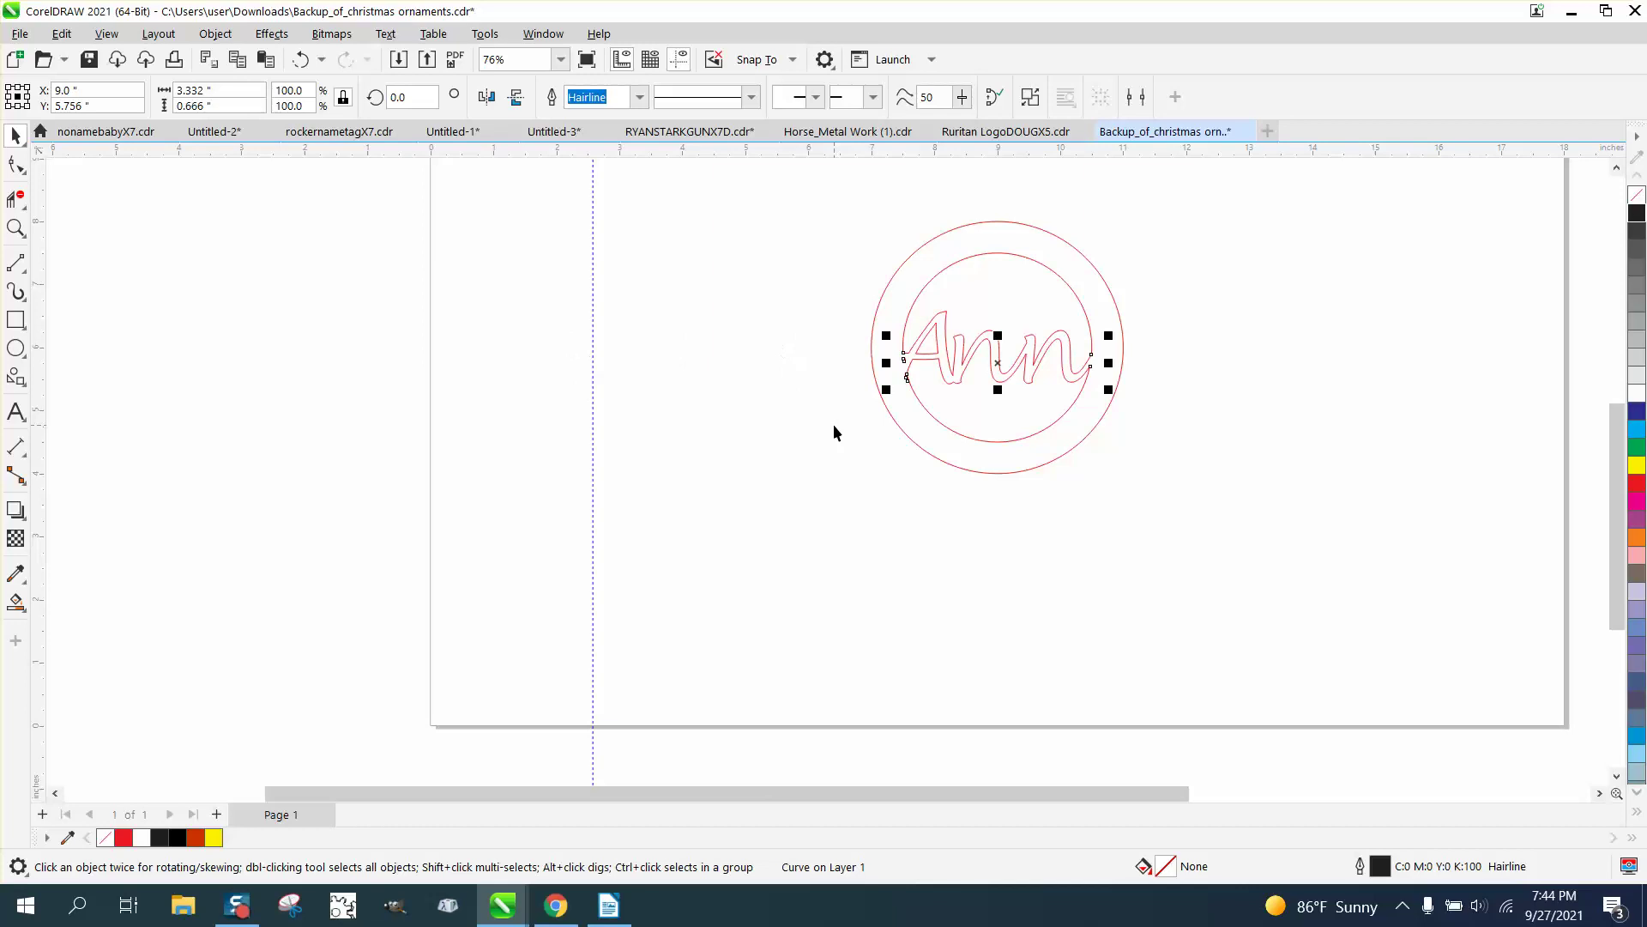
Move the whole ornament to the page's top-left corner.
scroll(779, 508, down, 3)
drag(792, 312, 1050, 522)
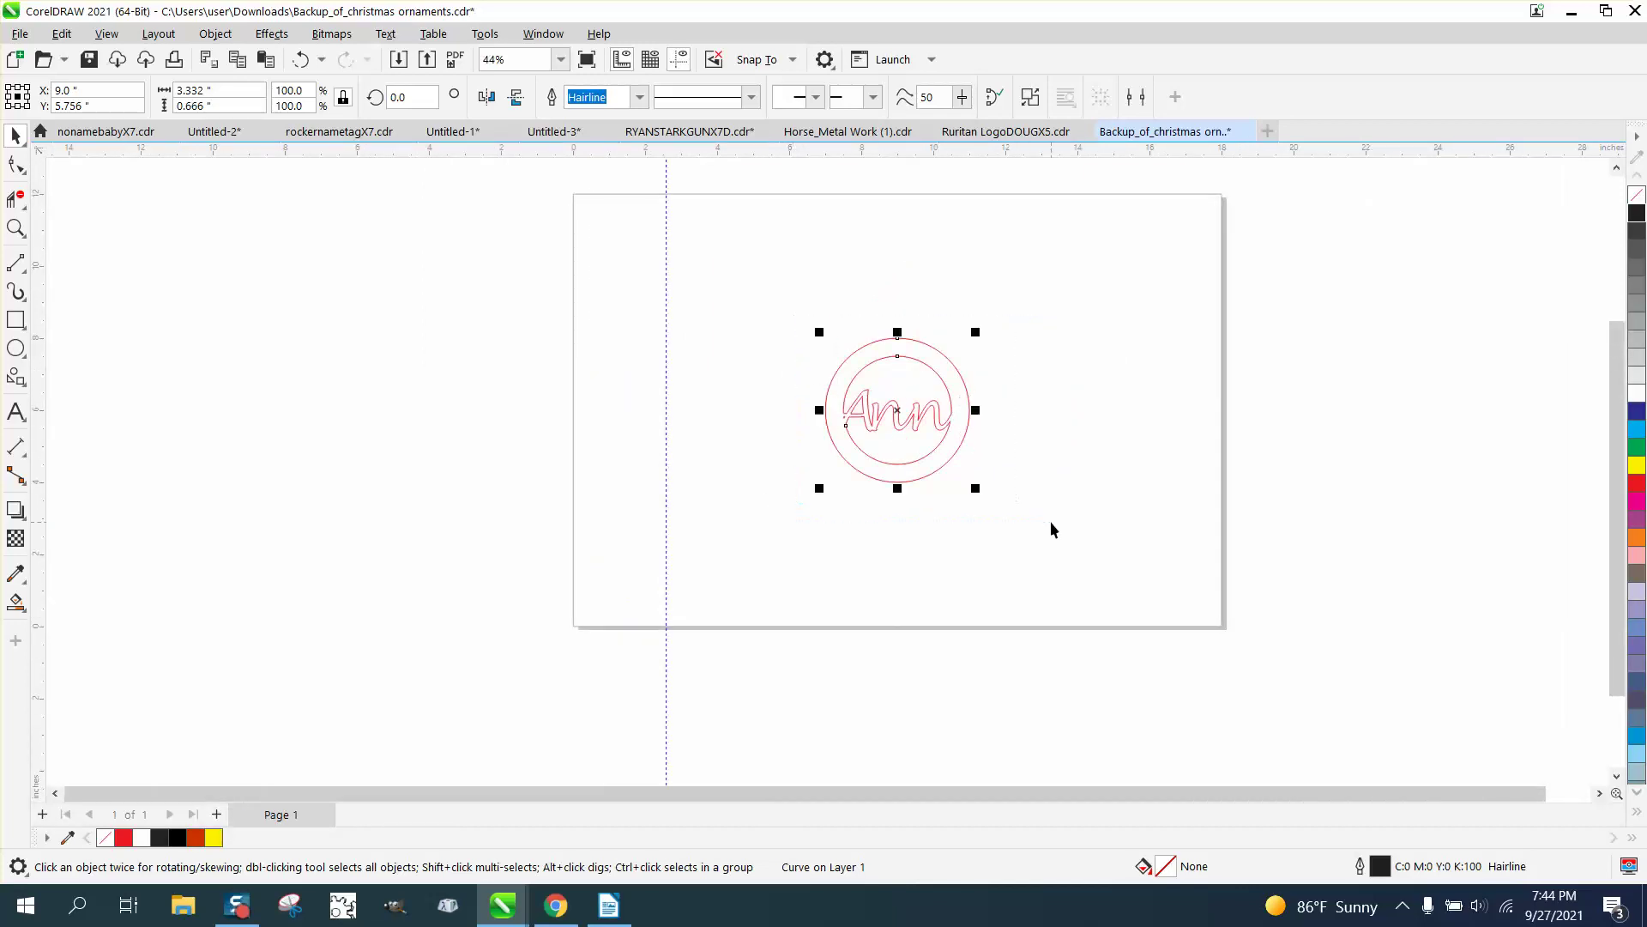
drag(908, 427, 629, 304)
Zoom in on the ornament and switch the selection tool to freehand lasso.
click(15, 228)
drag(538, 194, 819, 395)
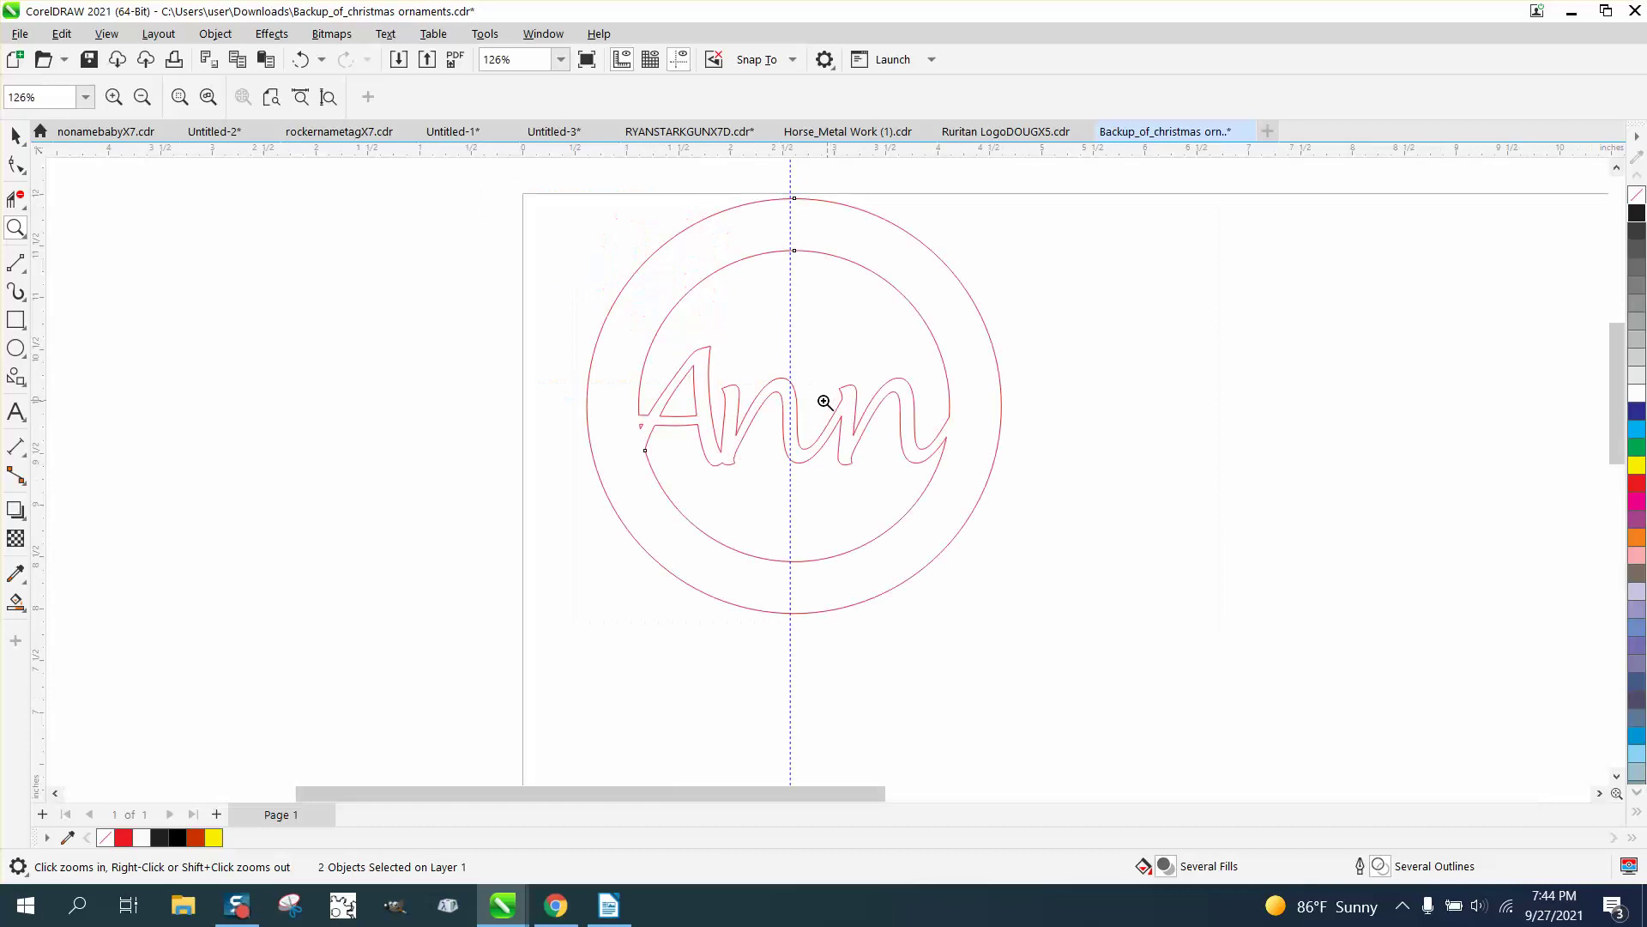
click(18, 139)
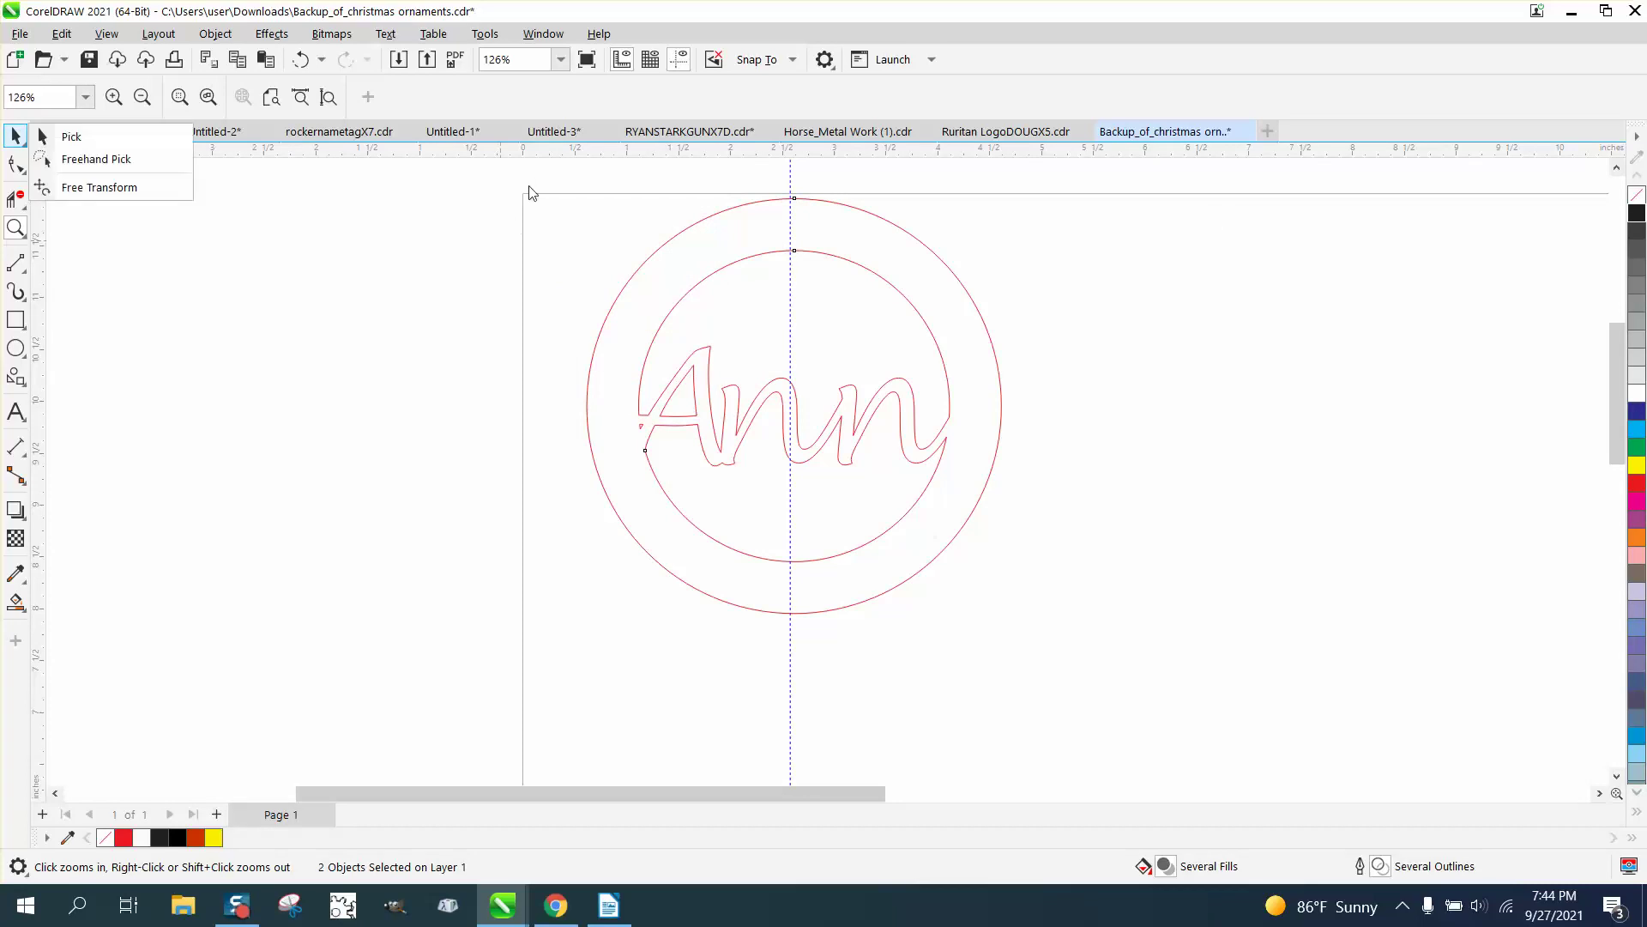
click(77, 160)
mouse_move(477, 176)
mouse_down()
mouse_move(1131, 631)
mouse_move(1065, 645)
mouse_up()
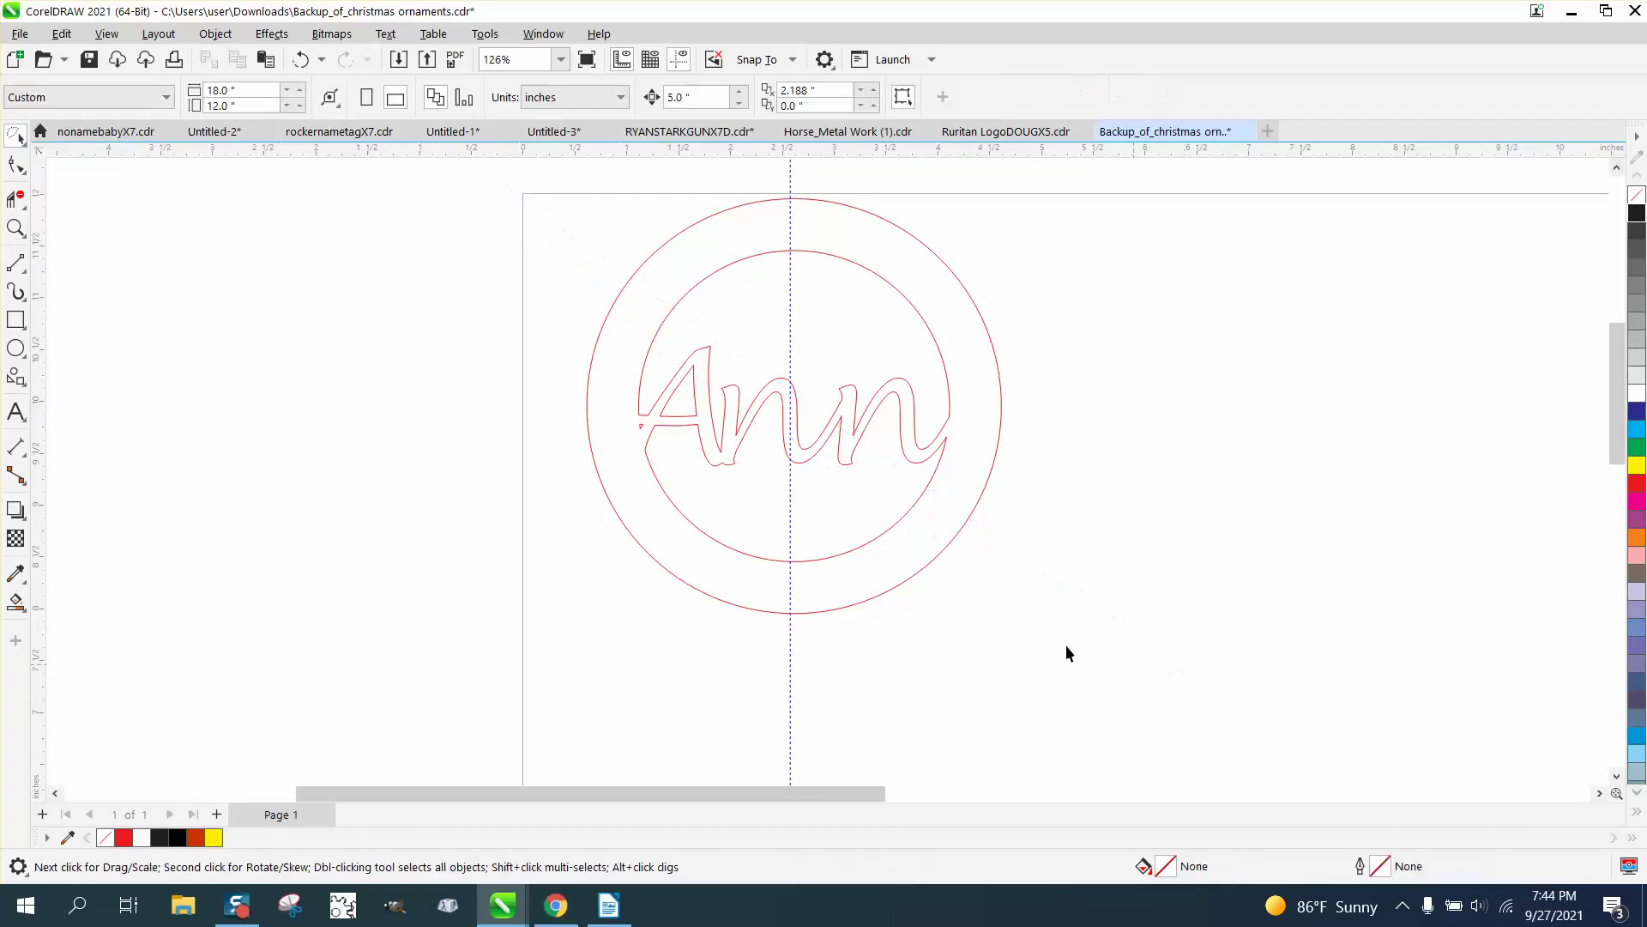
click(22, 146)
Select both ornament parts and try removing the outline, then a black hairline outline.
click(65, 133)
drag(629, 288, 1144, 671)
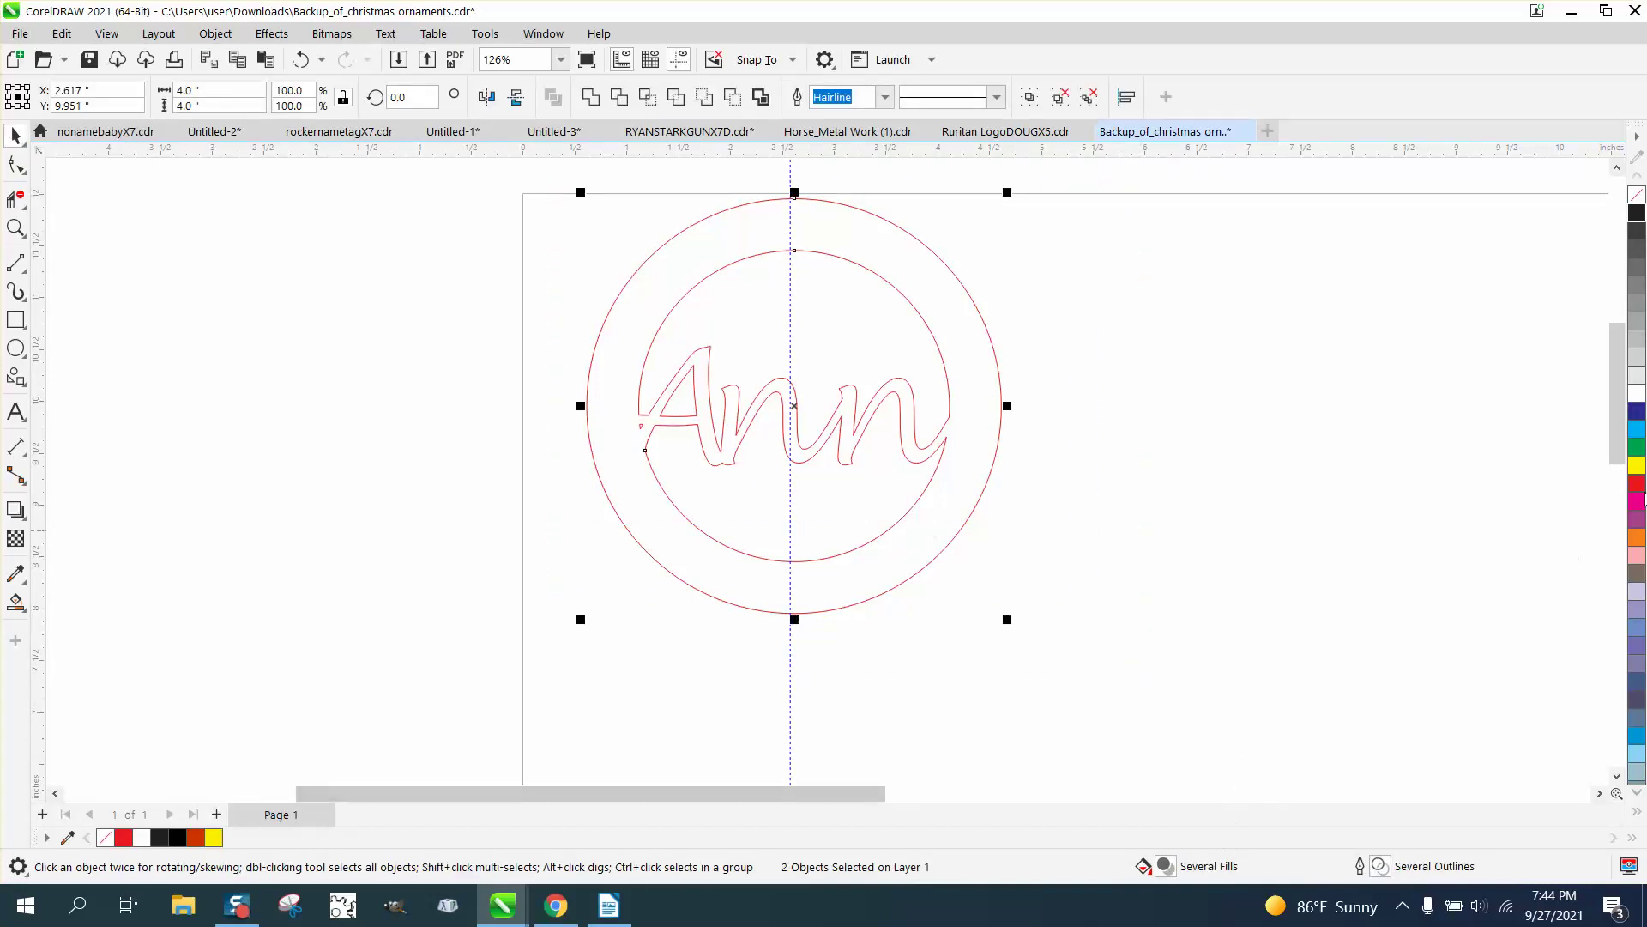
right_click(1639, 204)
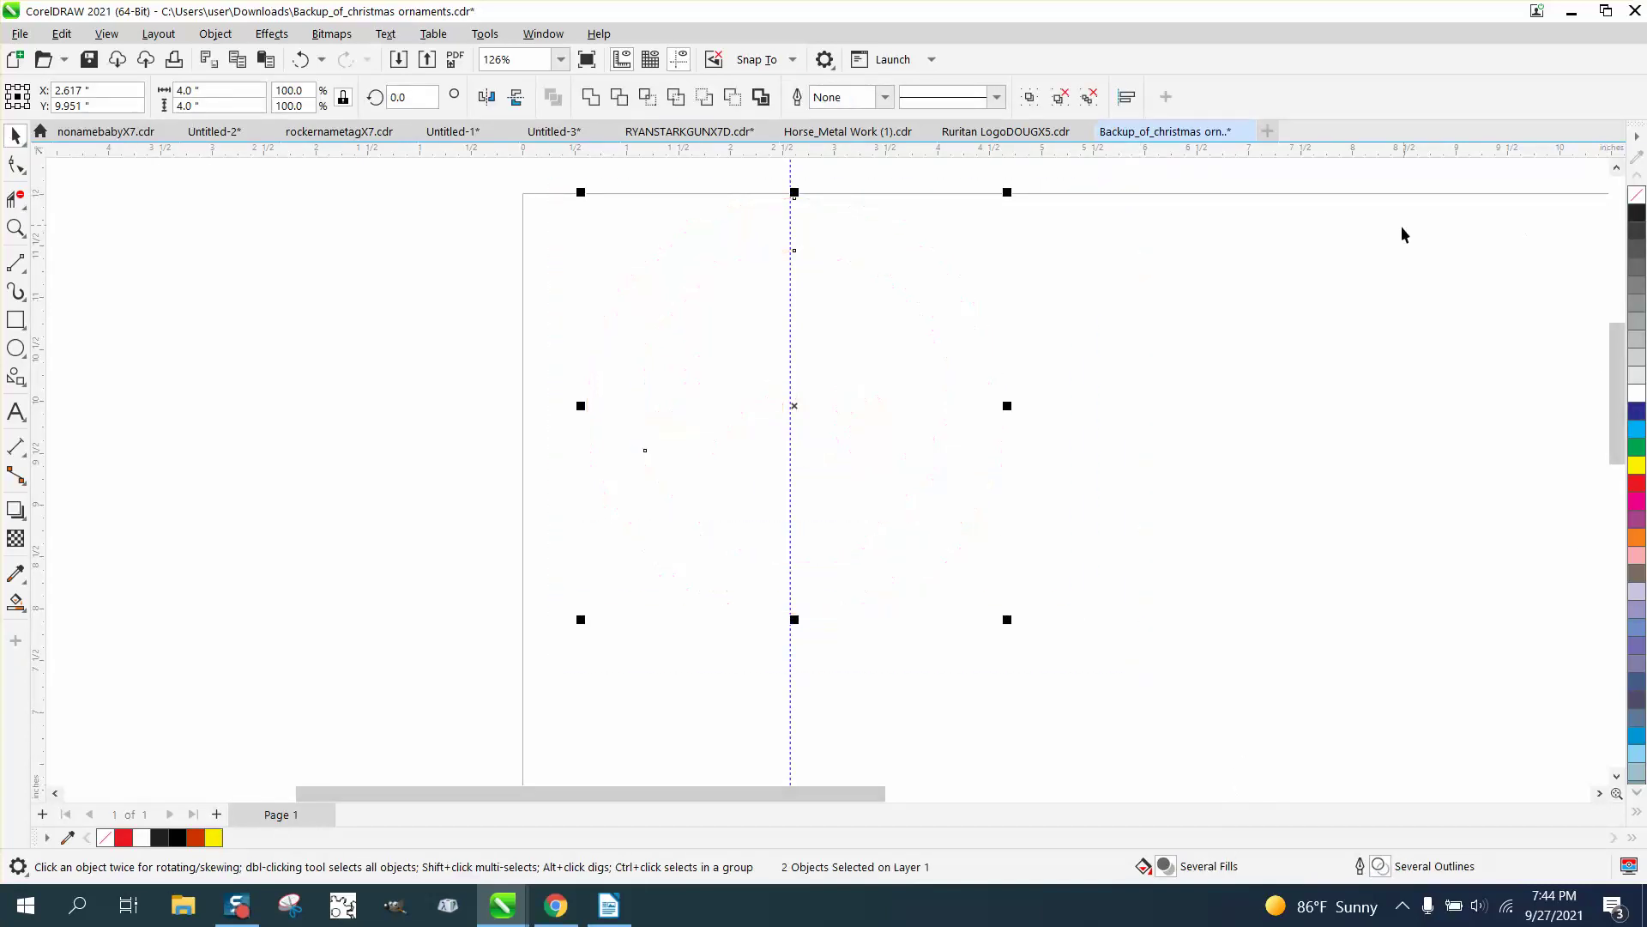
right_click(1639, 222)
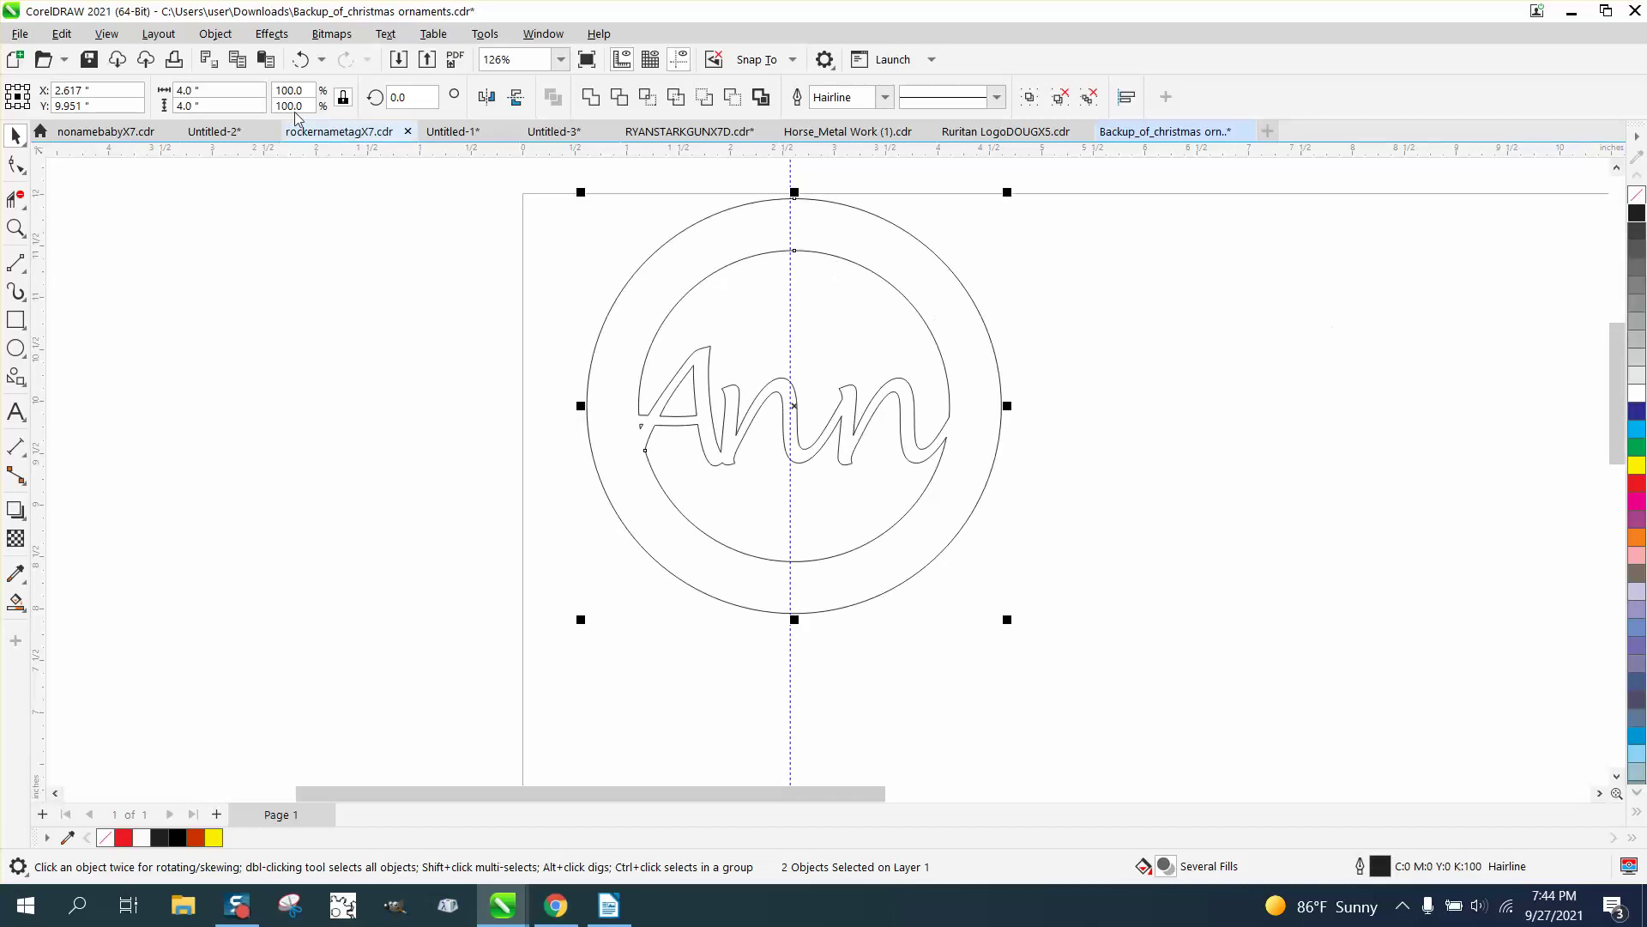
Undo seven changes so the pieces return to their earlier positions with red hairline outlines.
click(302, 69)
click(302, 68)
click(302, 69)
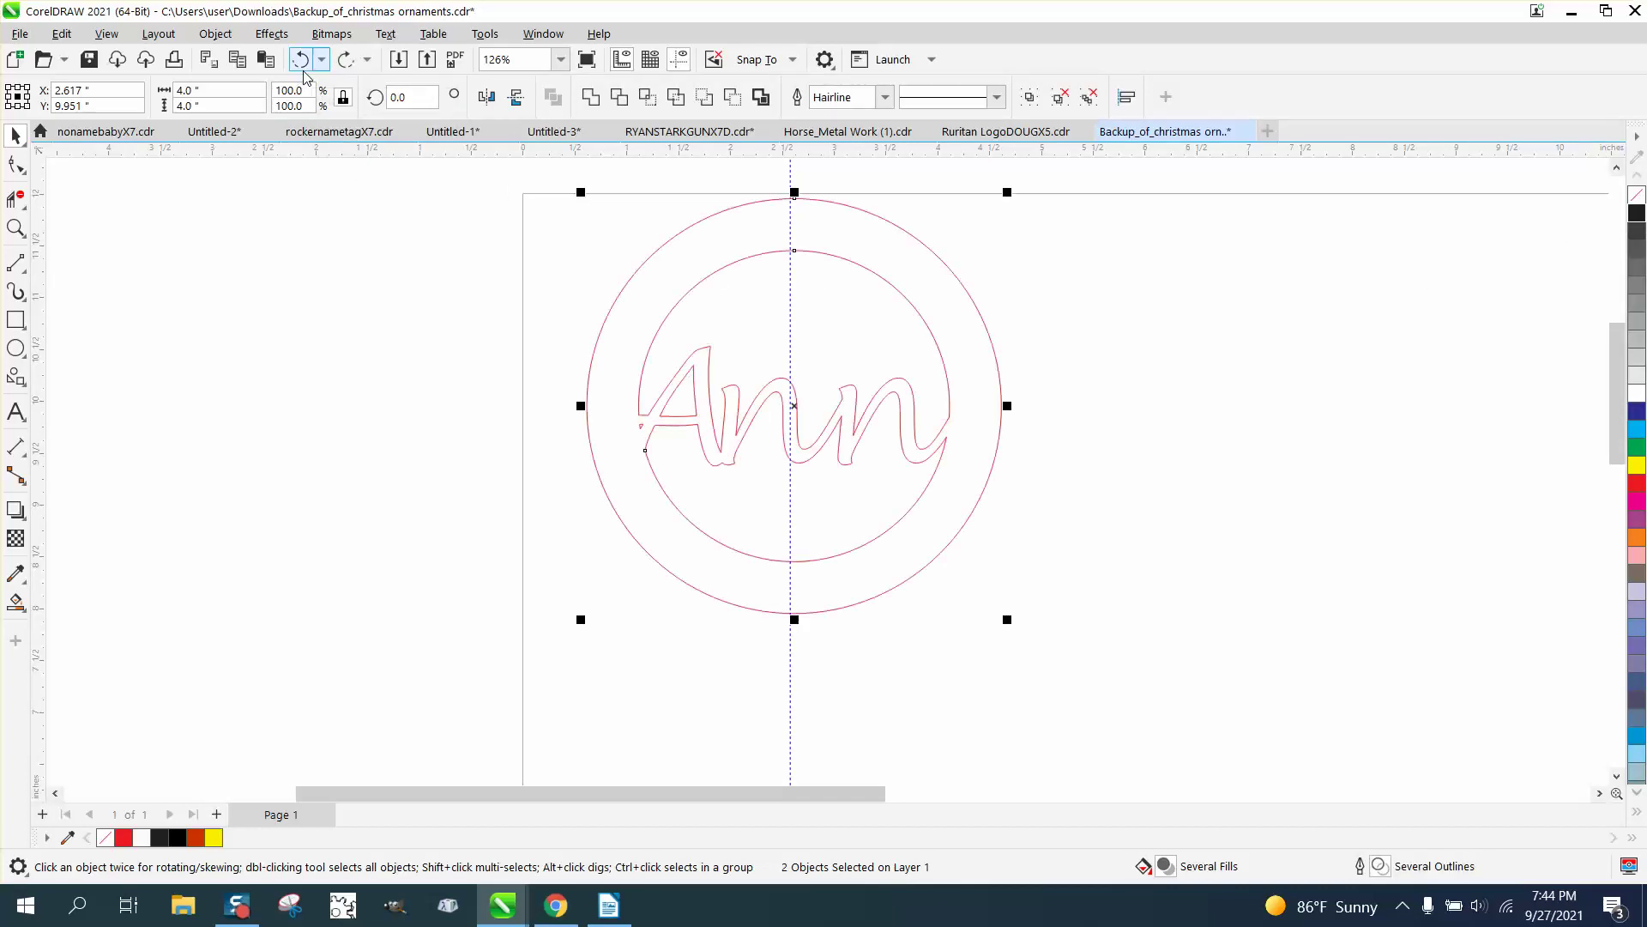
click(302, 69)
click(302, 68)
click(302, 69)
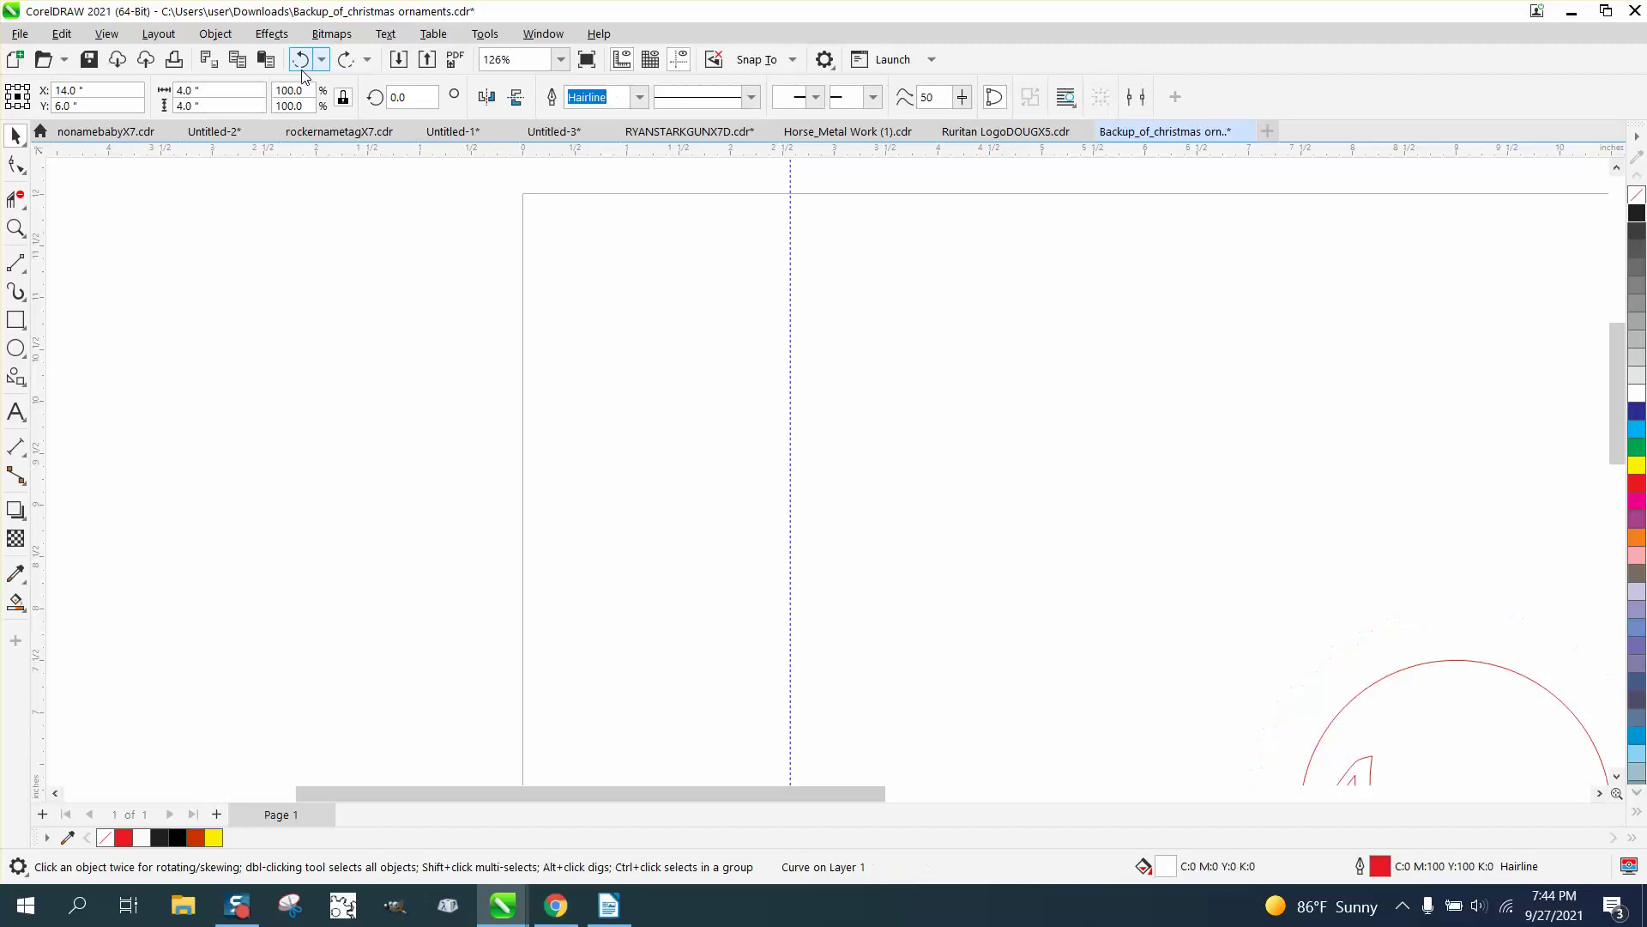
click(302, 69)
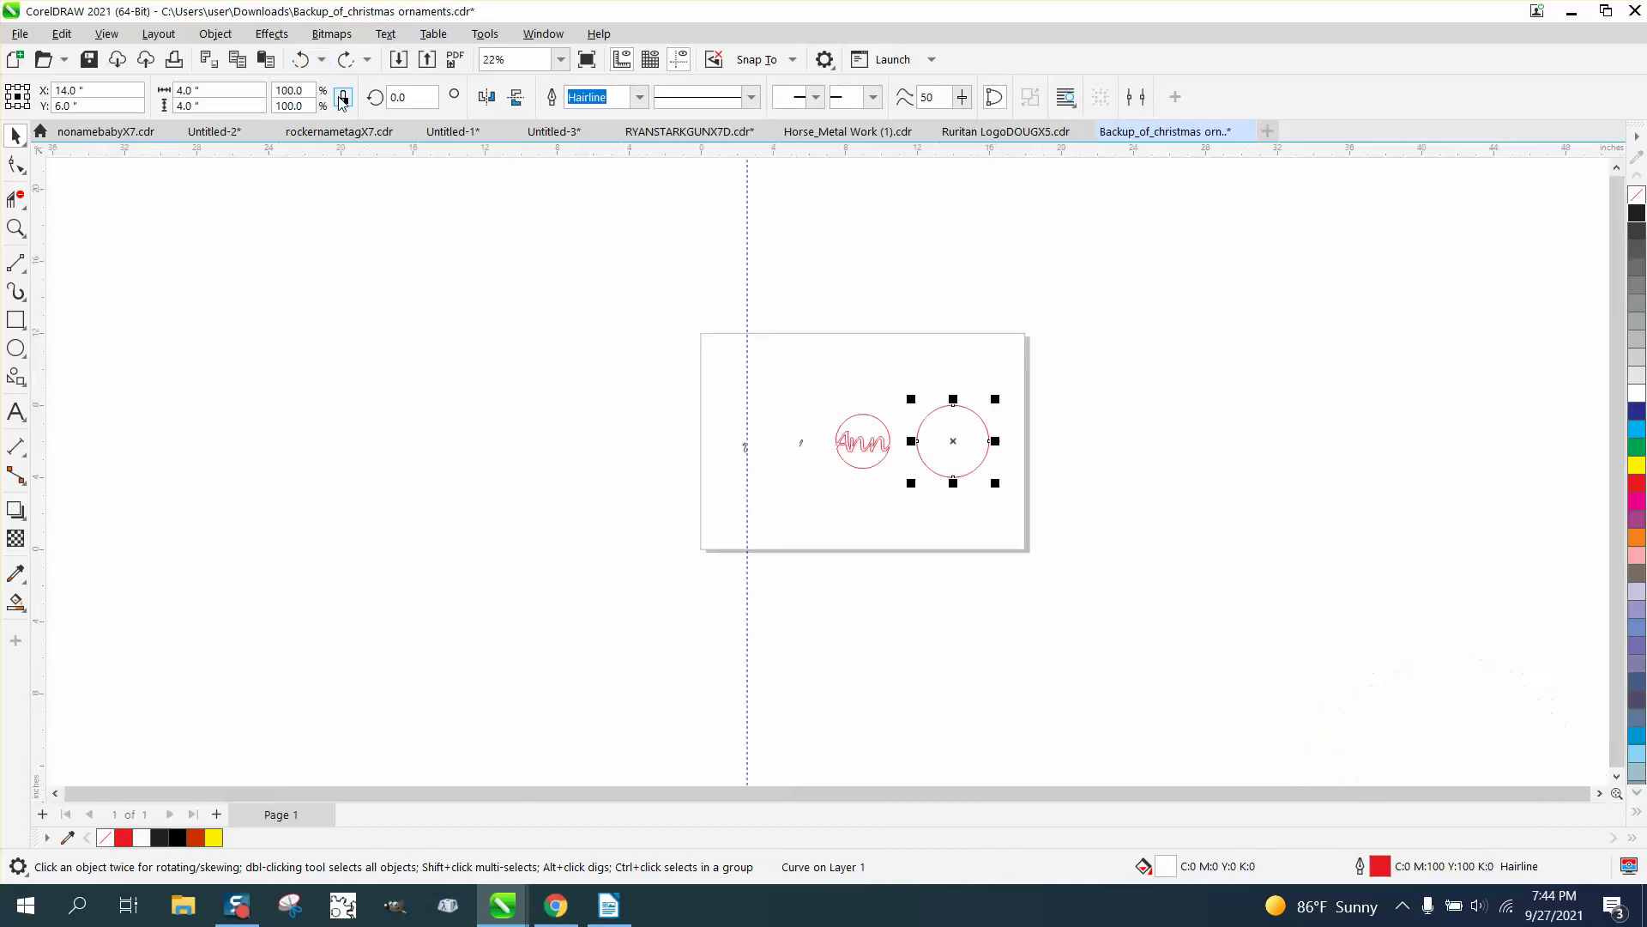
Draw a yellow rectangle around both circles and send it to the back.
click(16, 228)
drag(761, 408, 944, 524)
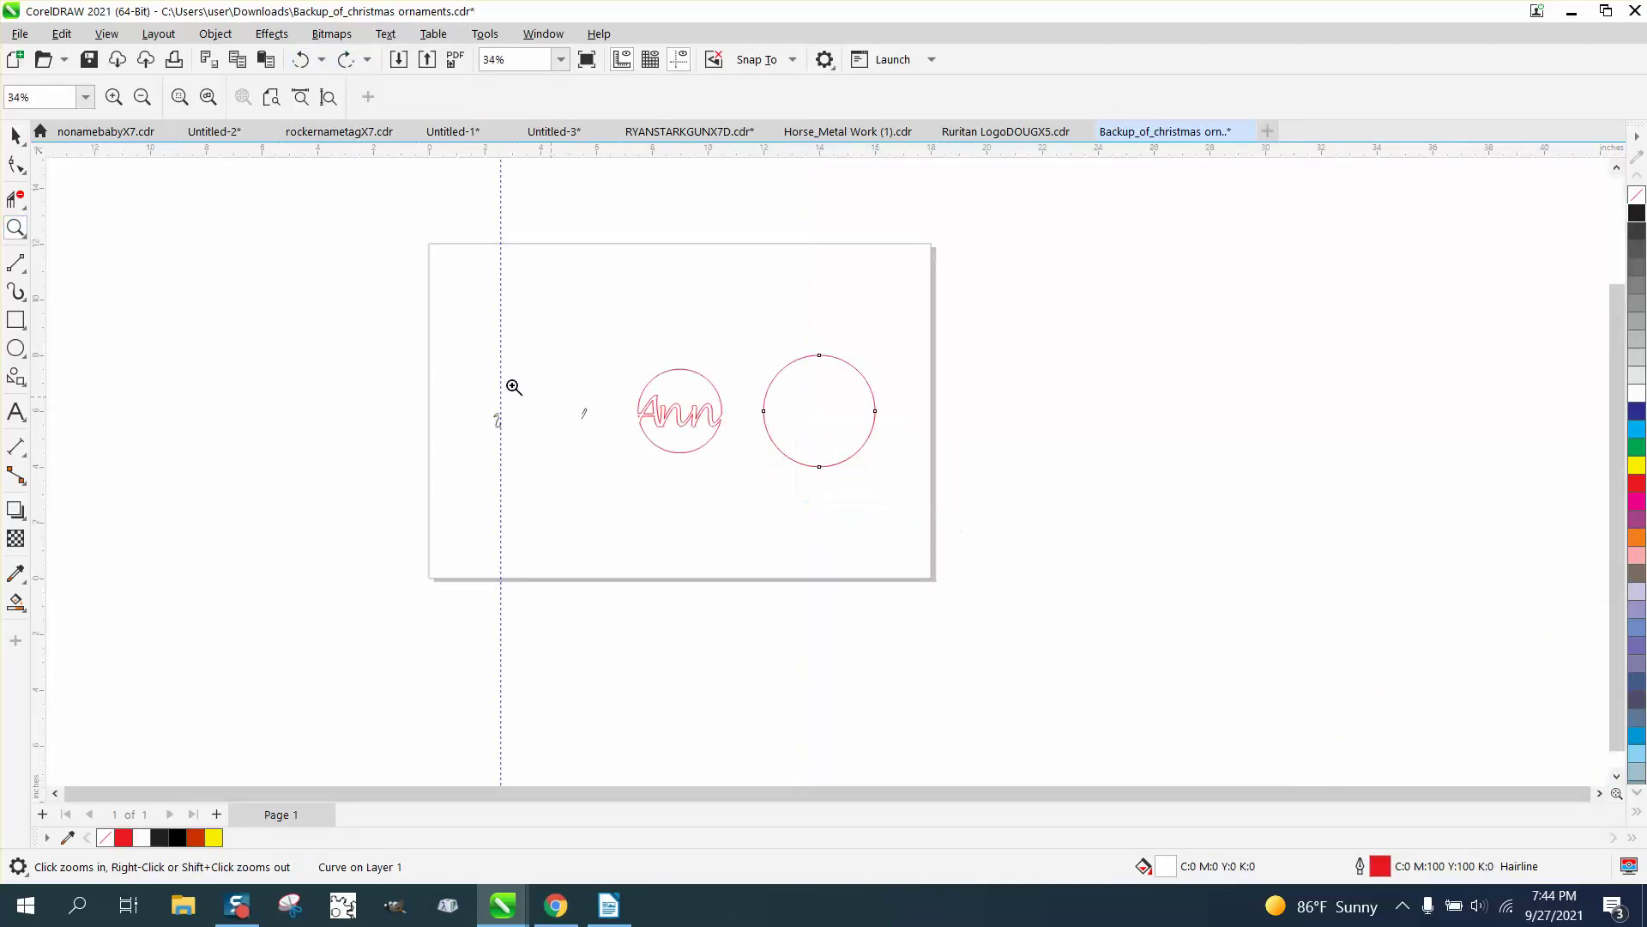
click(16, 138)
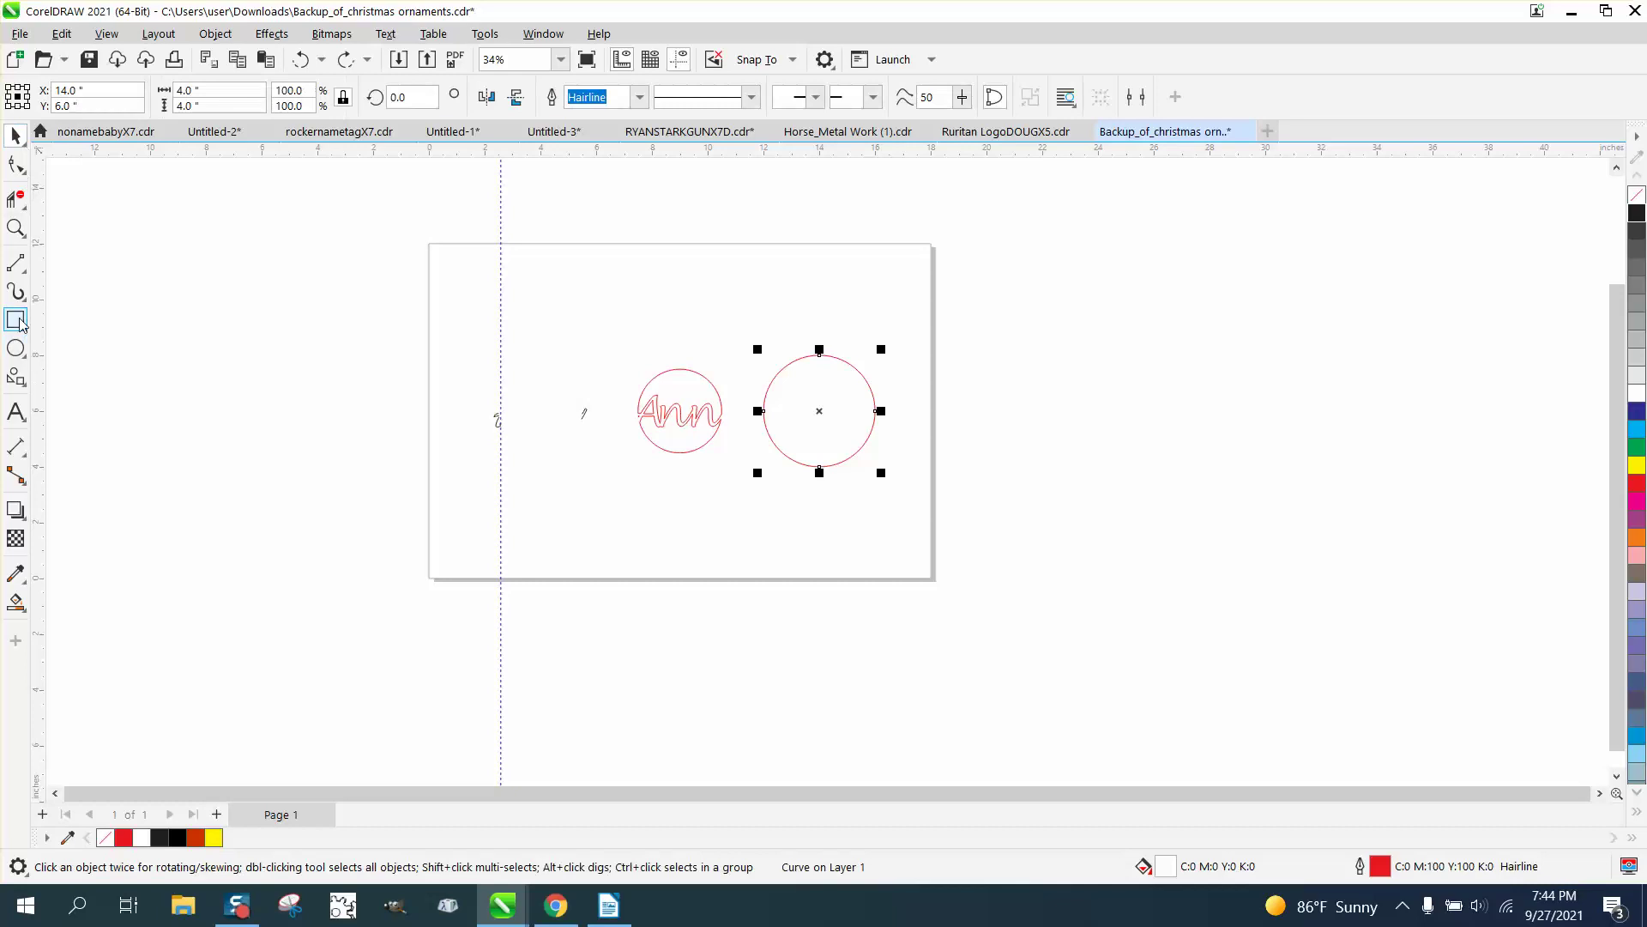
click(16, 320)
drag(601, 333, 889, 495)
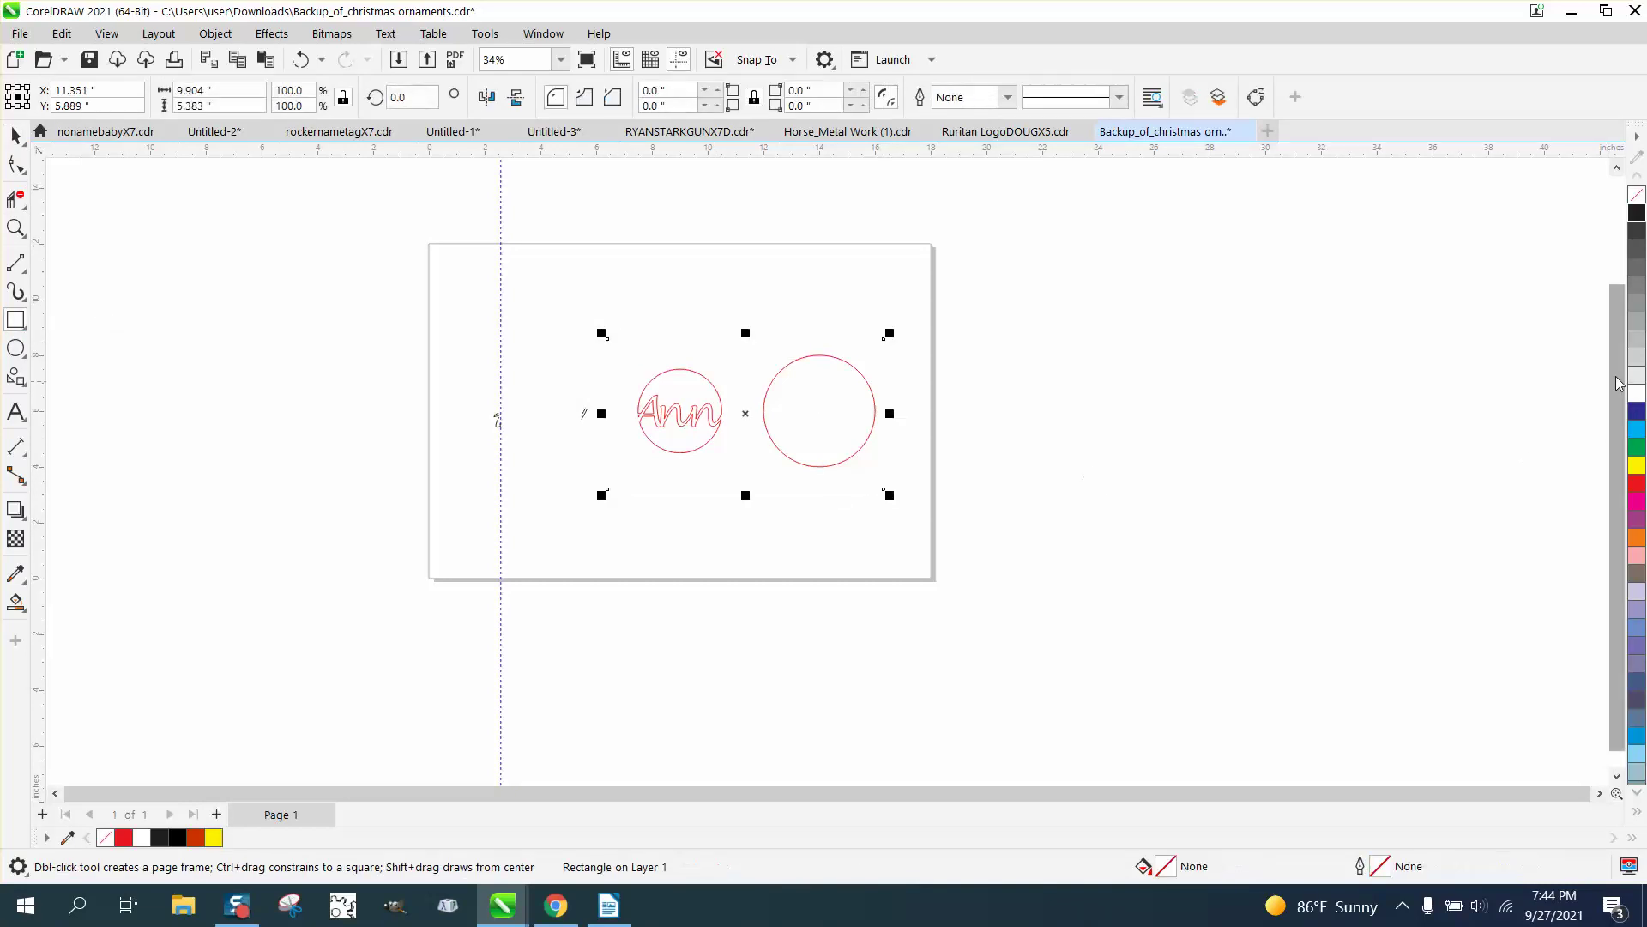
click(1637, 465)
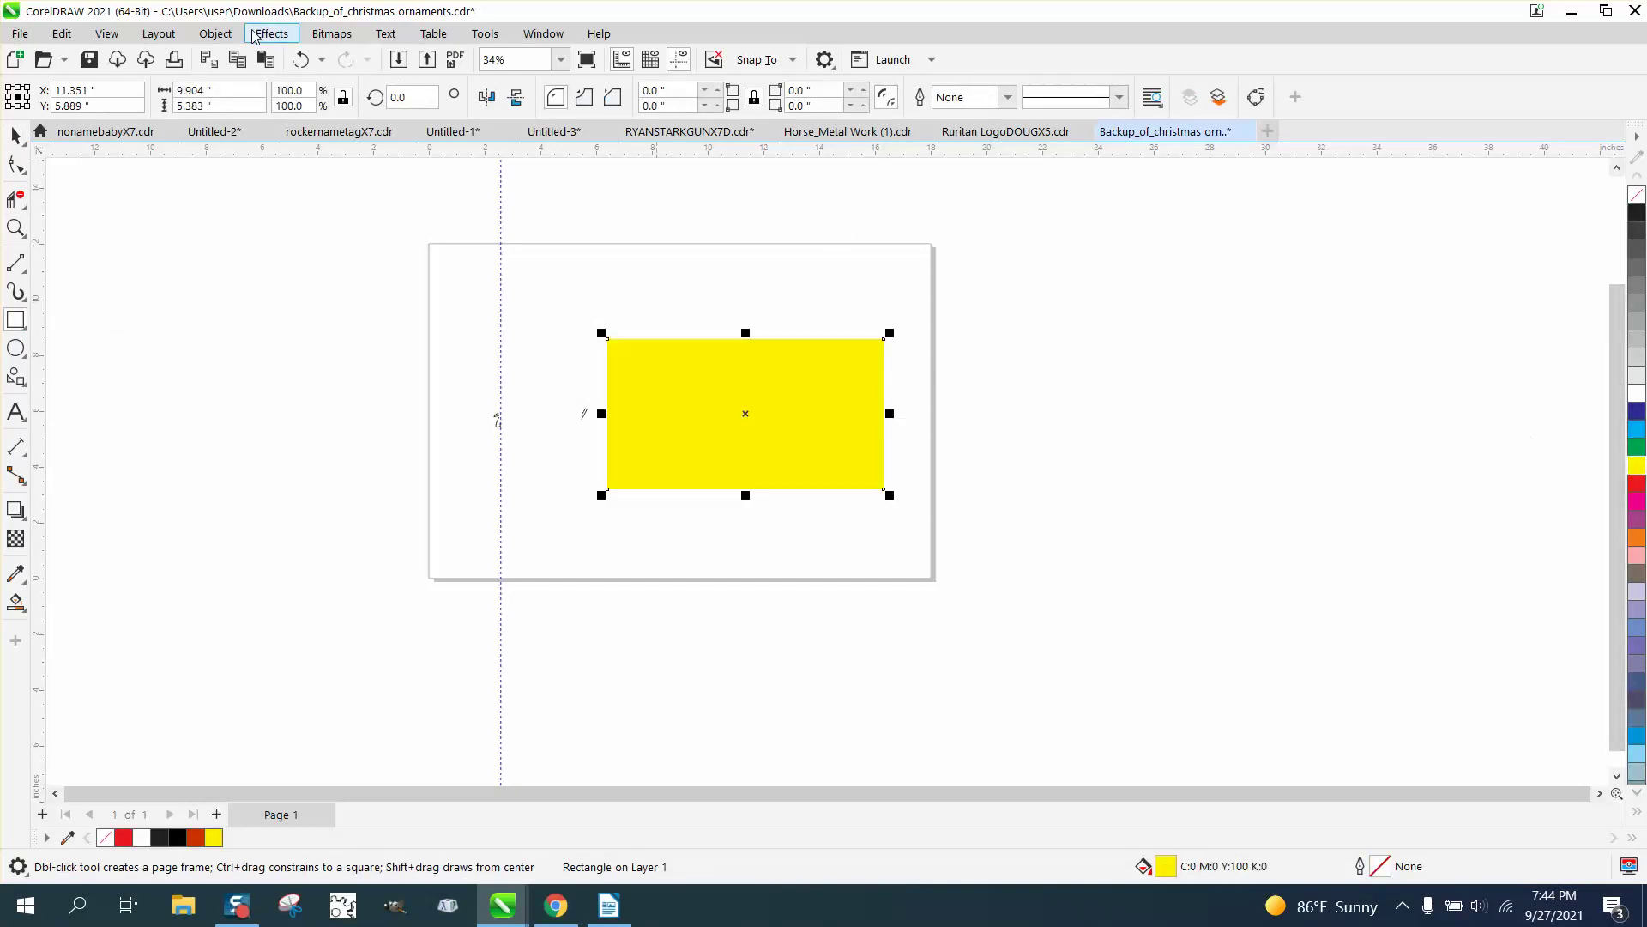
click(216, 33)
mouse_move(265, 379)
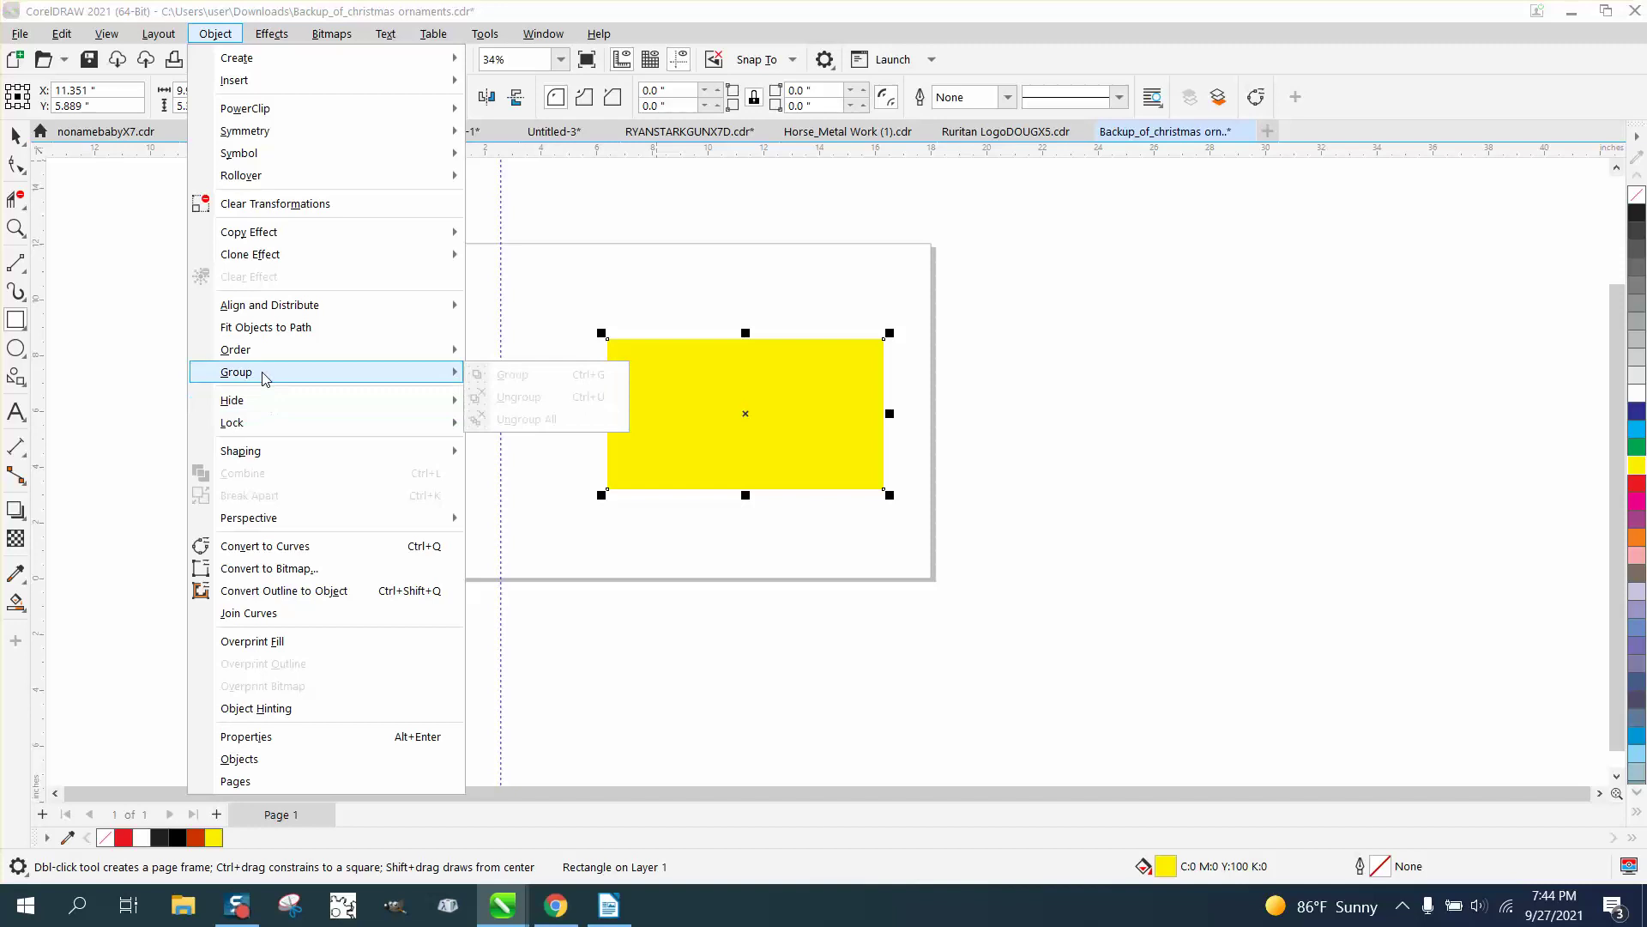
click(579, 382)
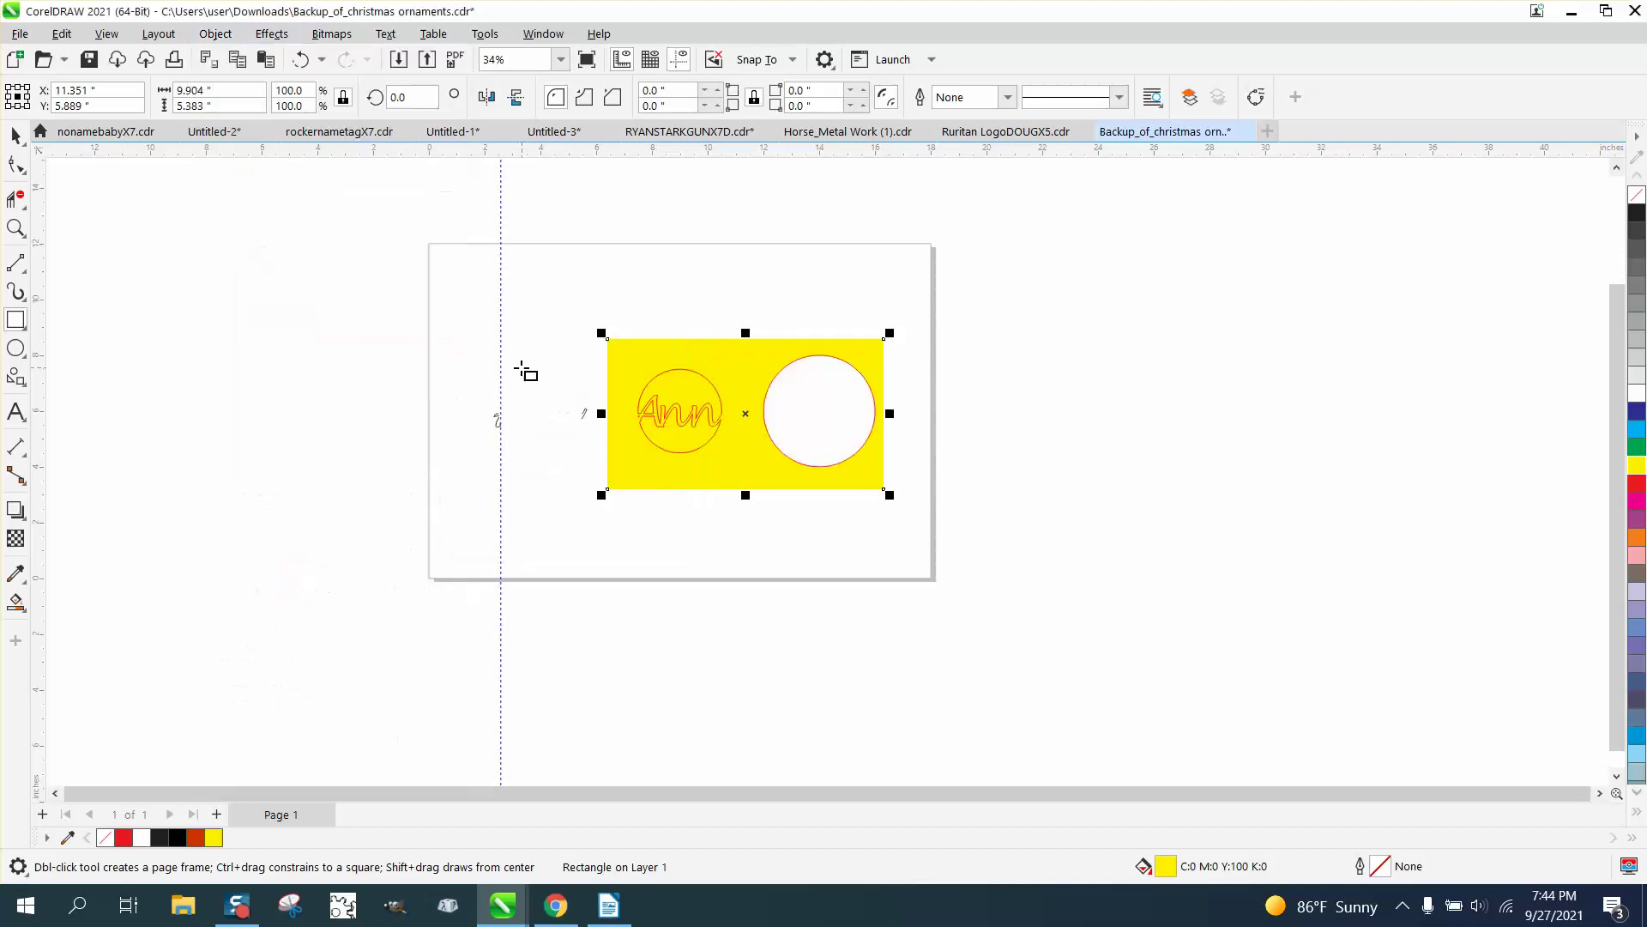
Set the large circle to No Fill, then delete the yellow backdrop rectangle.
click(16, 136)
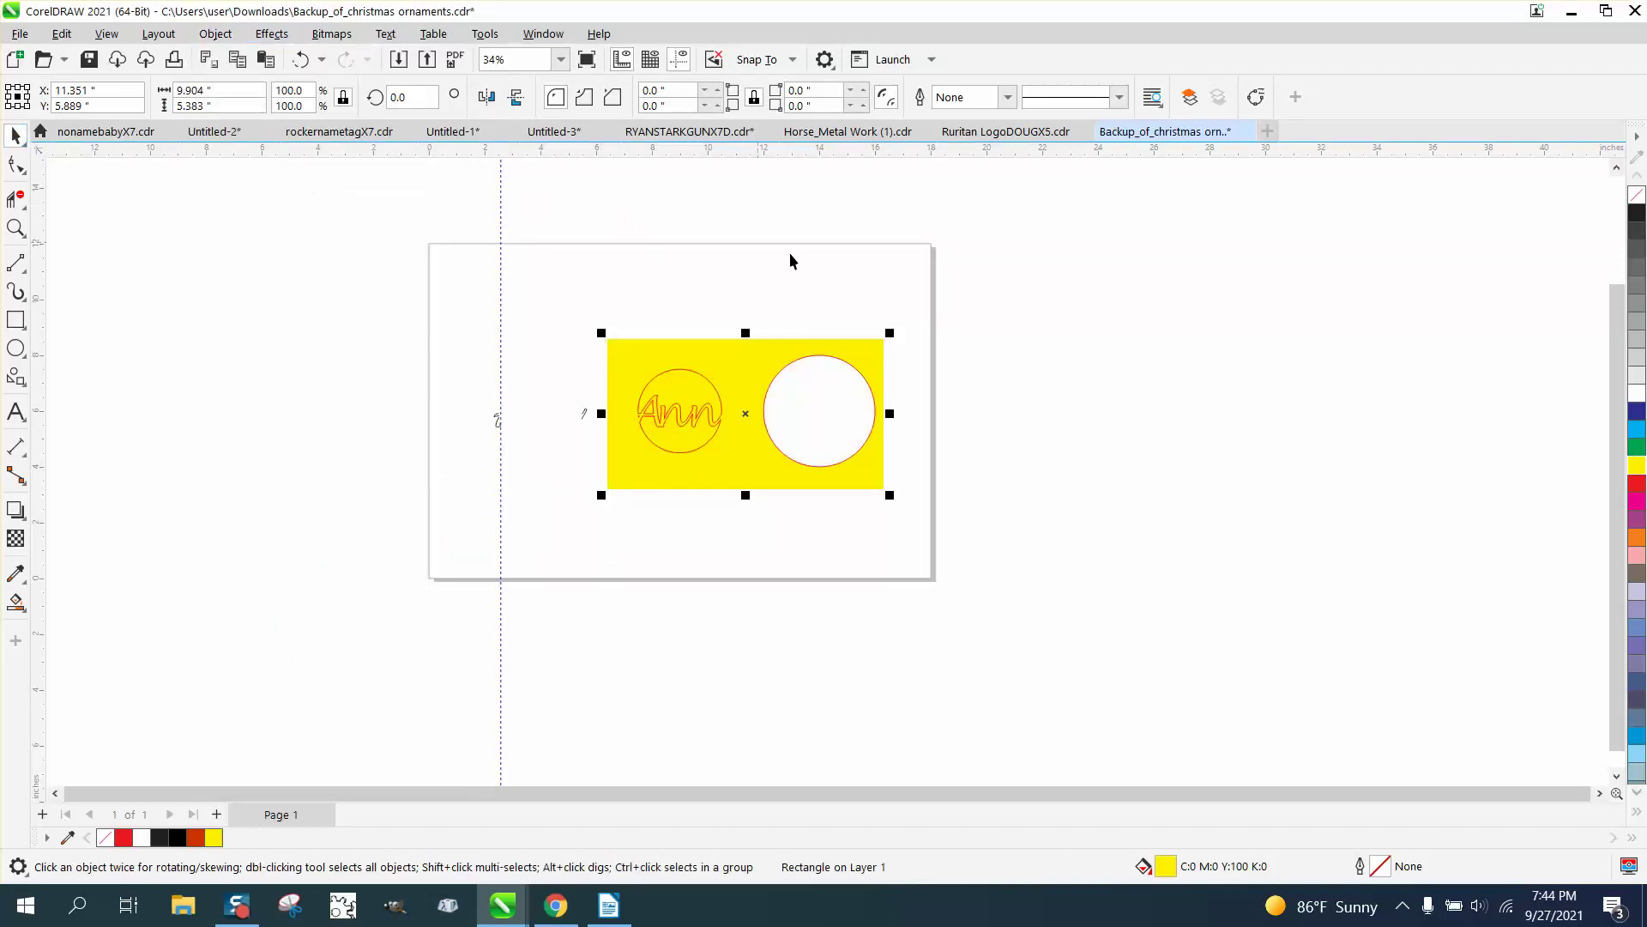
click(844, 264)
click(810, 400)
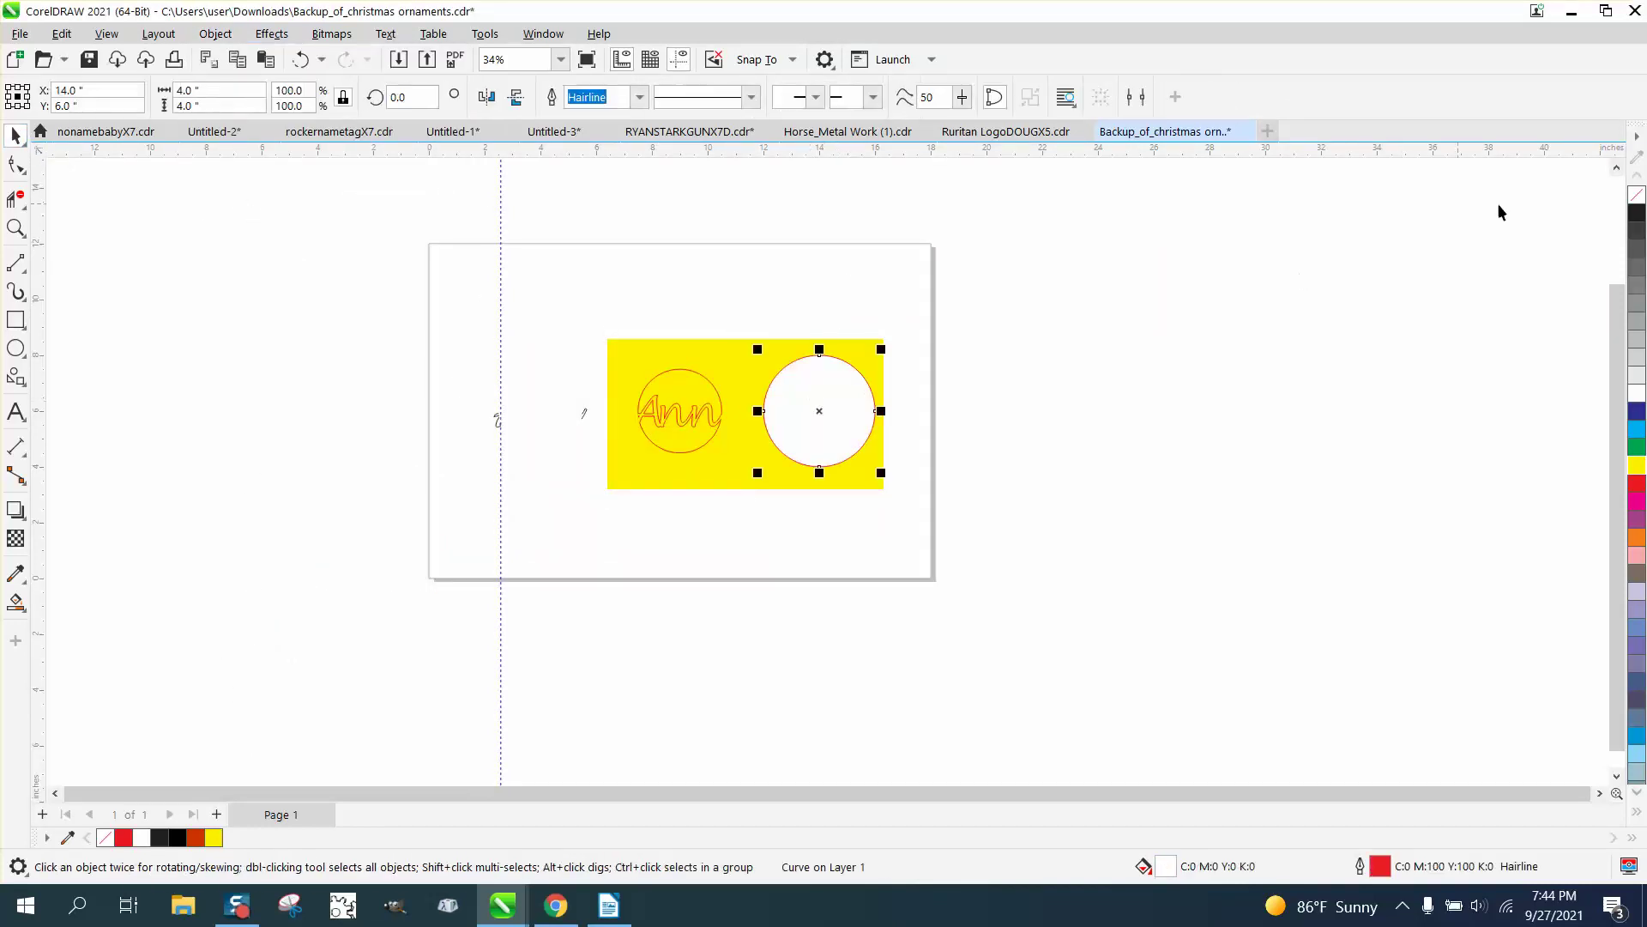
click(1637, 195)
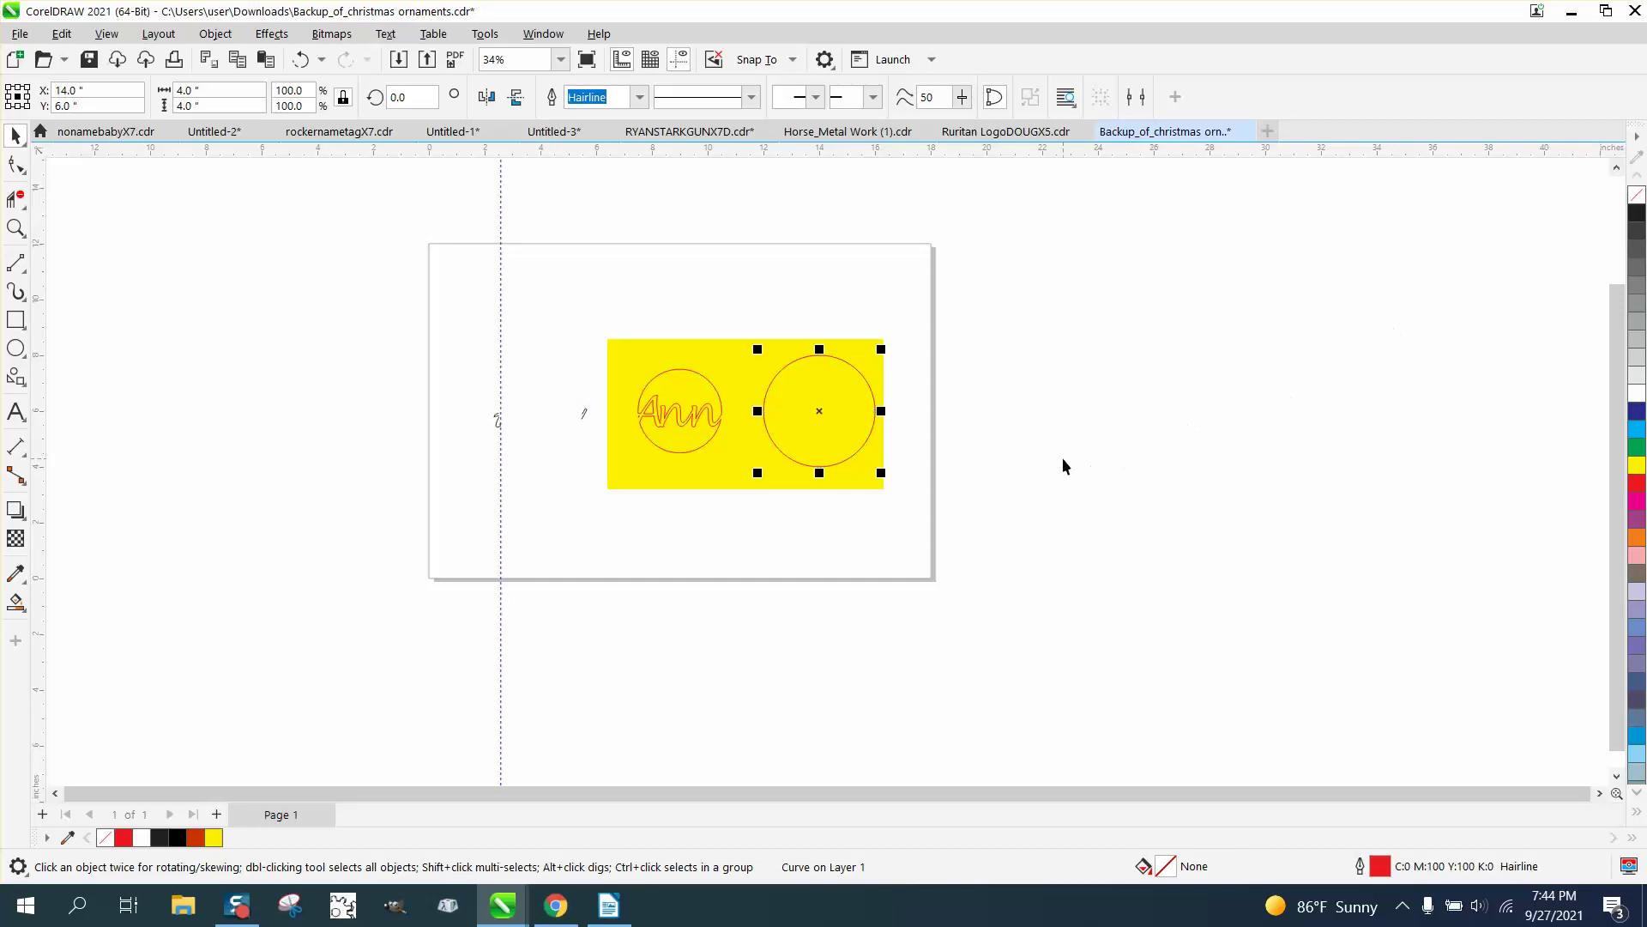
click(868, 354)
key(Delete)
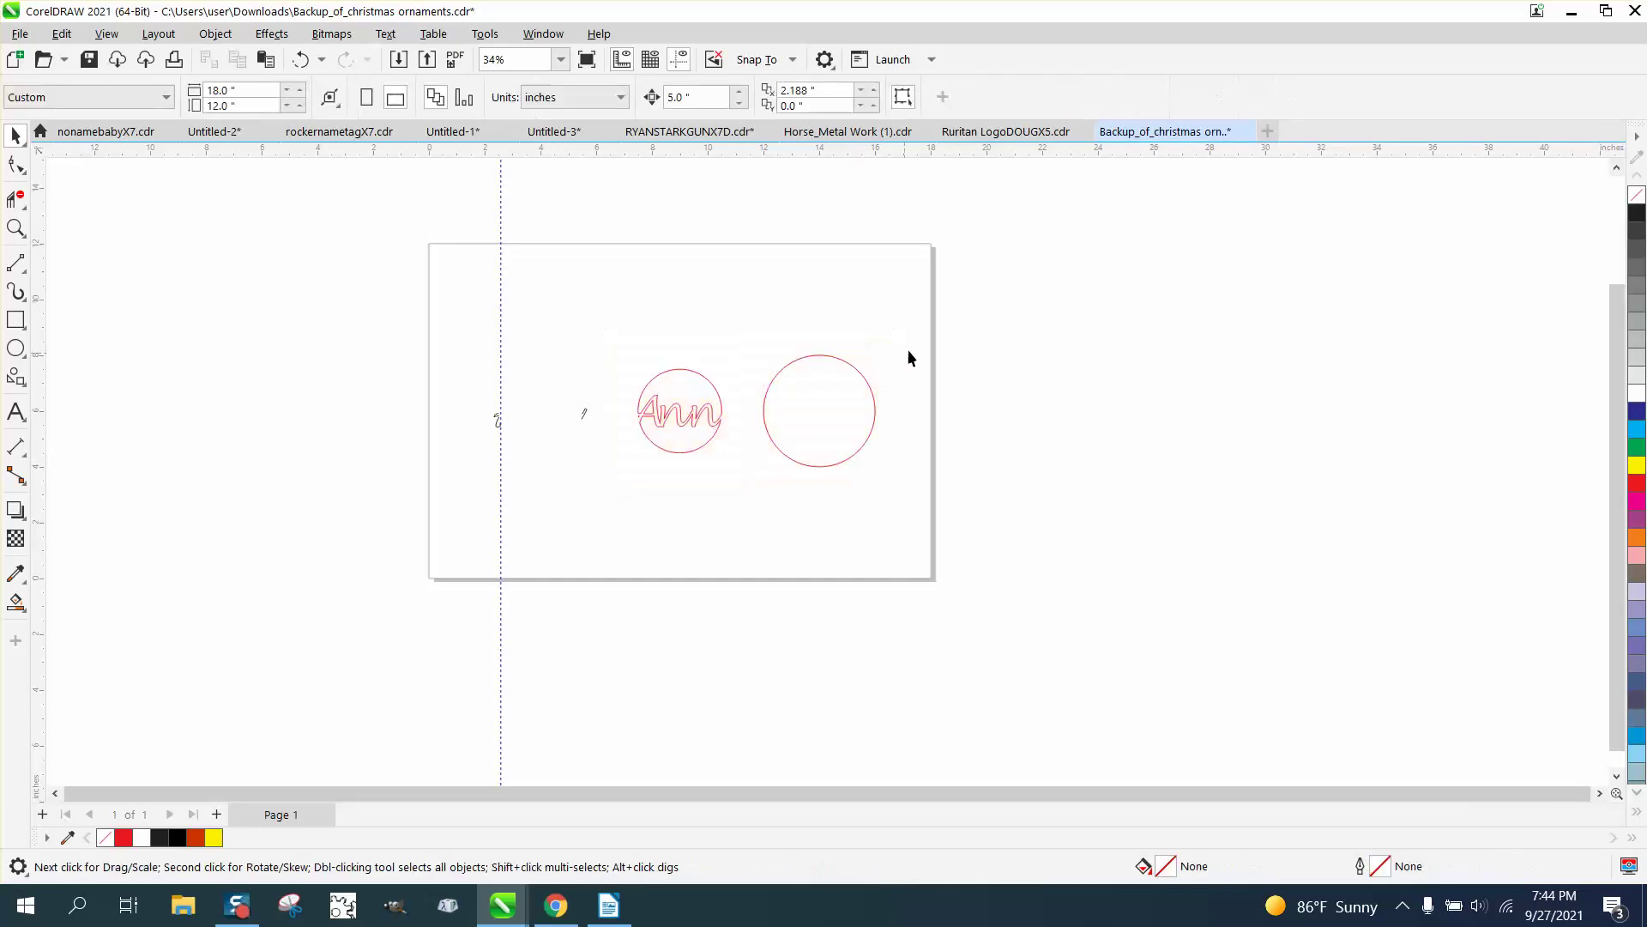
Centre the large right-hand circle on the page with P.
drag(833, 482, 759, 475)
click(798, 441)
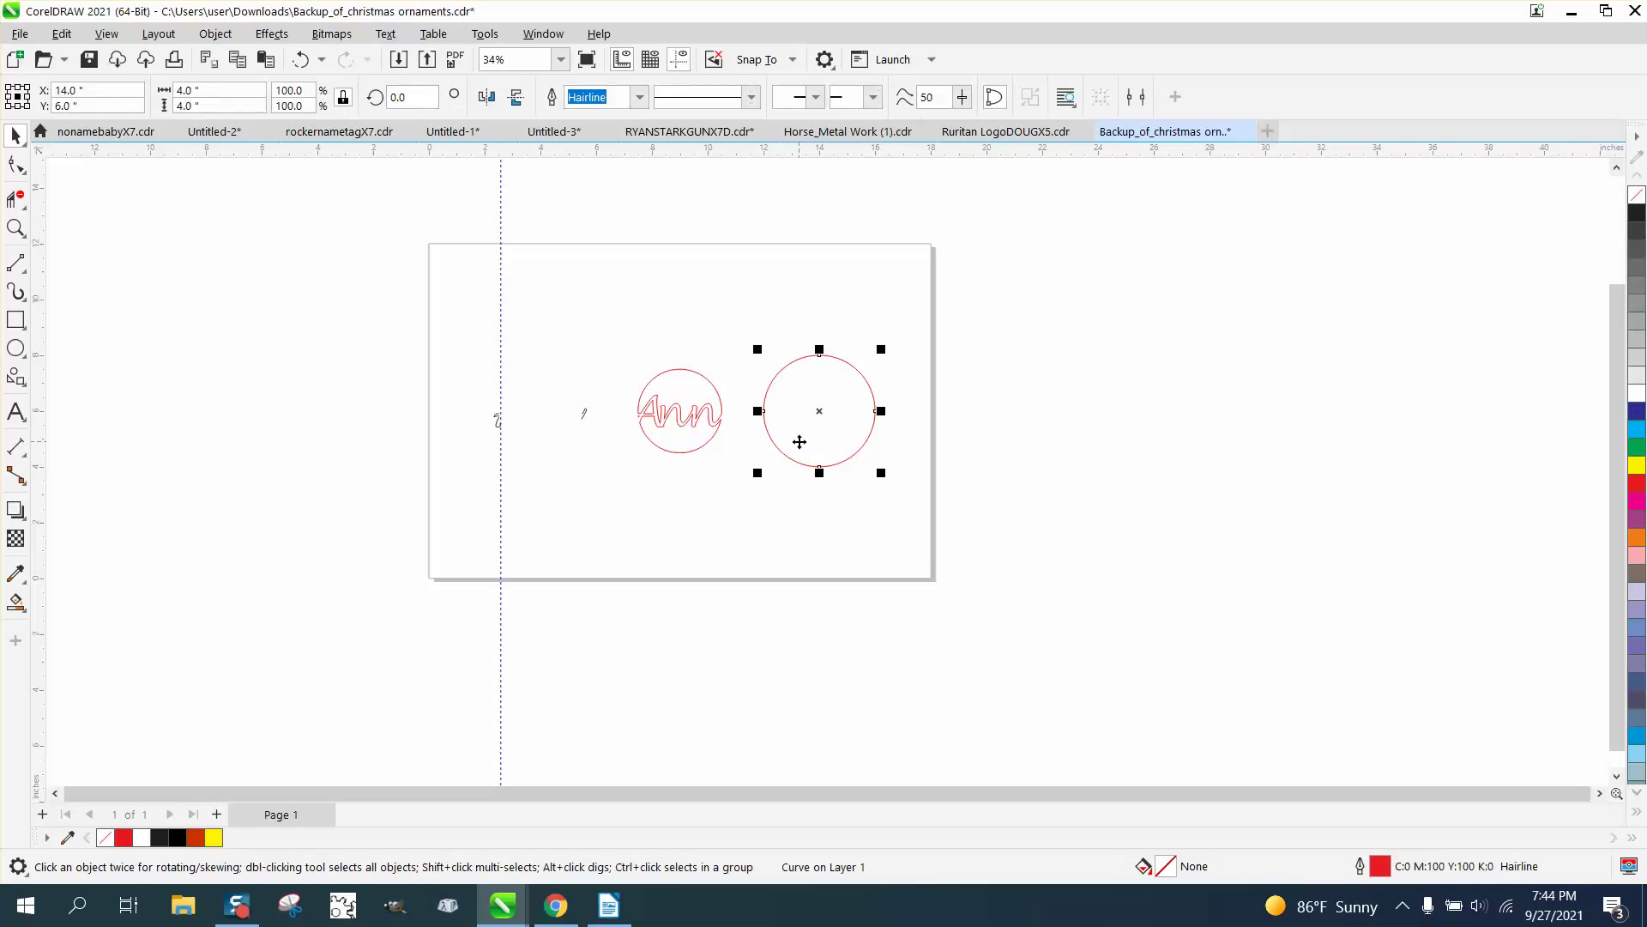
key(p)
Centre the two small tail curves on the page and zoom in on the Ann ring.
drag(449, 371, 605, 441)
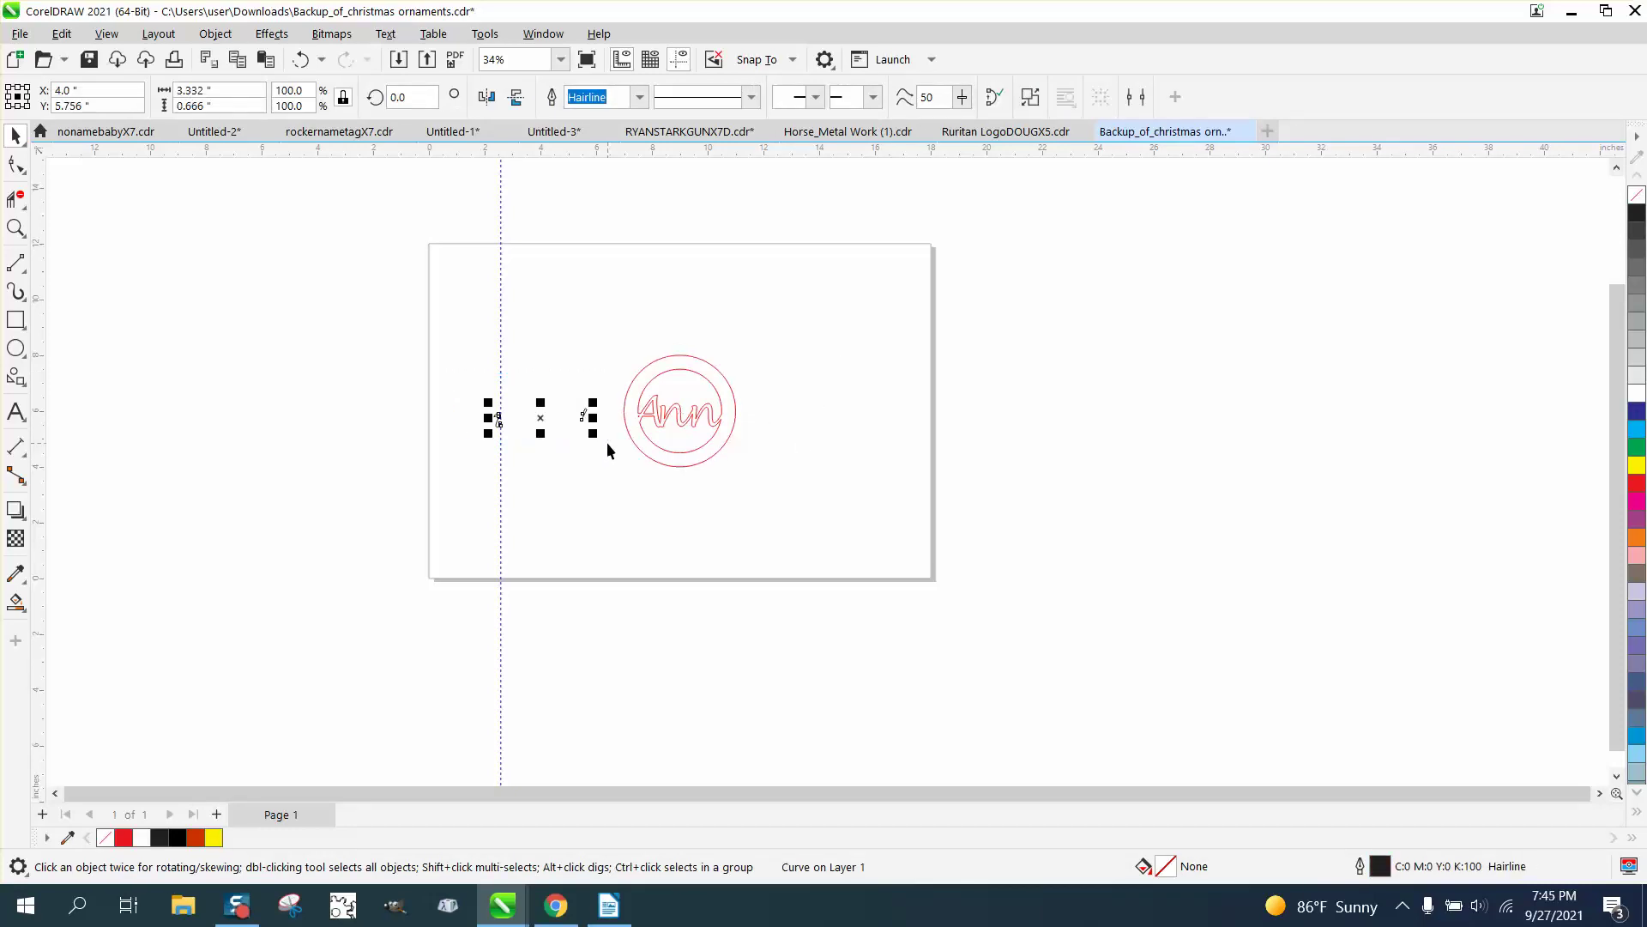
key(p)
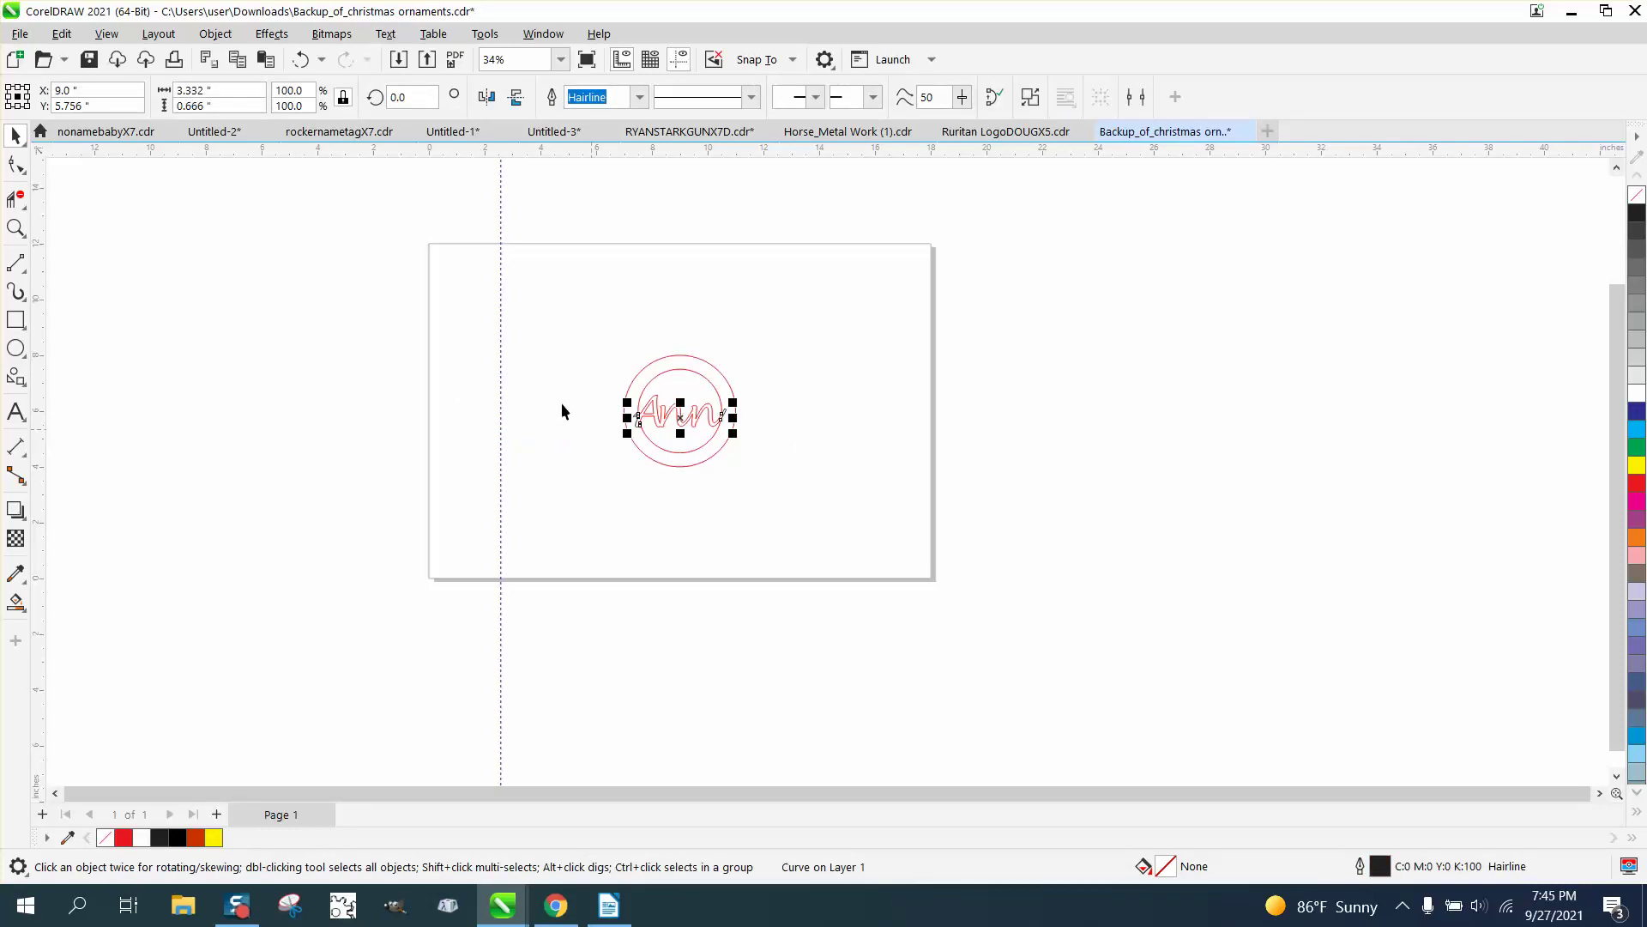
drag(577, 338, 740, 438)
click(15, 227)
drag(595, 327, 844, 499)
Drag the whole Ann ornament to the page's upper-left corner and zoom in on it.
drag(486, 461, 612, 541)
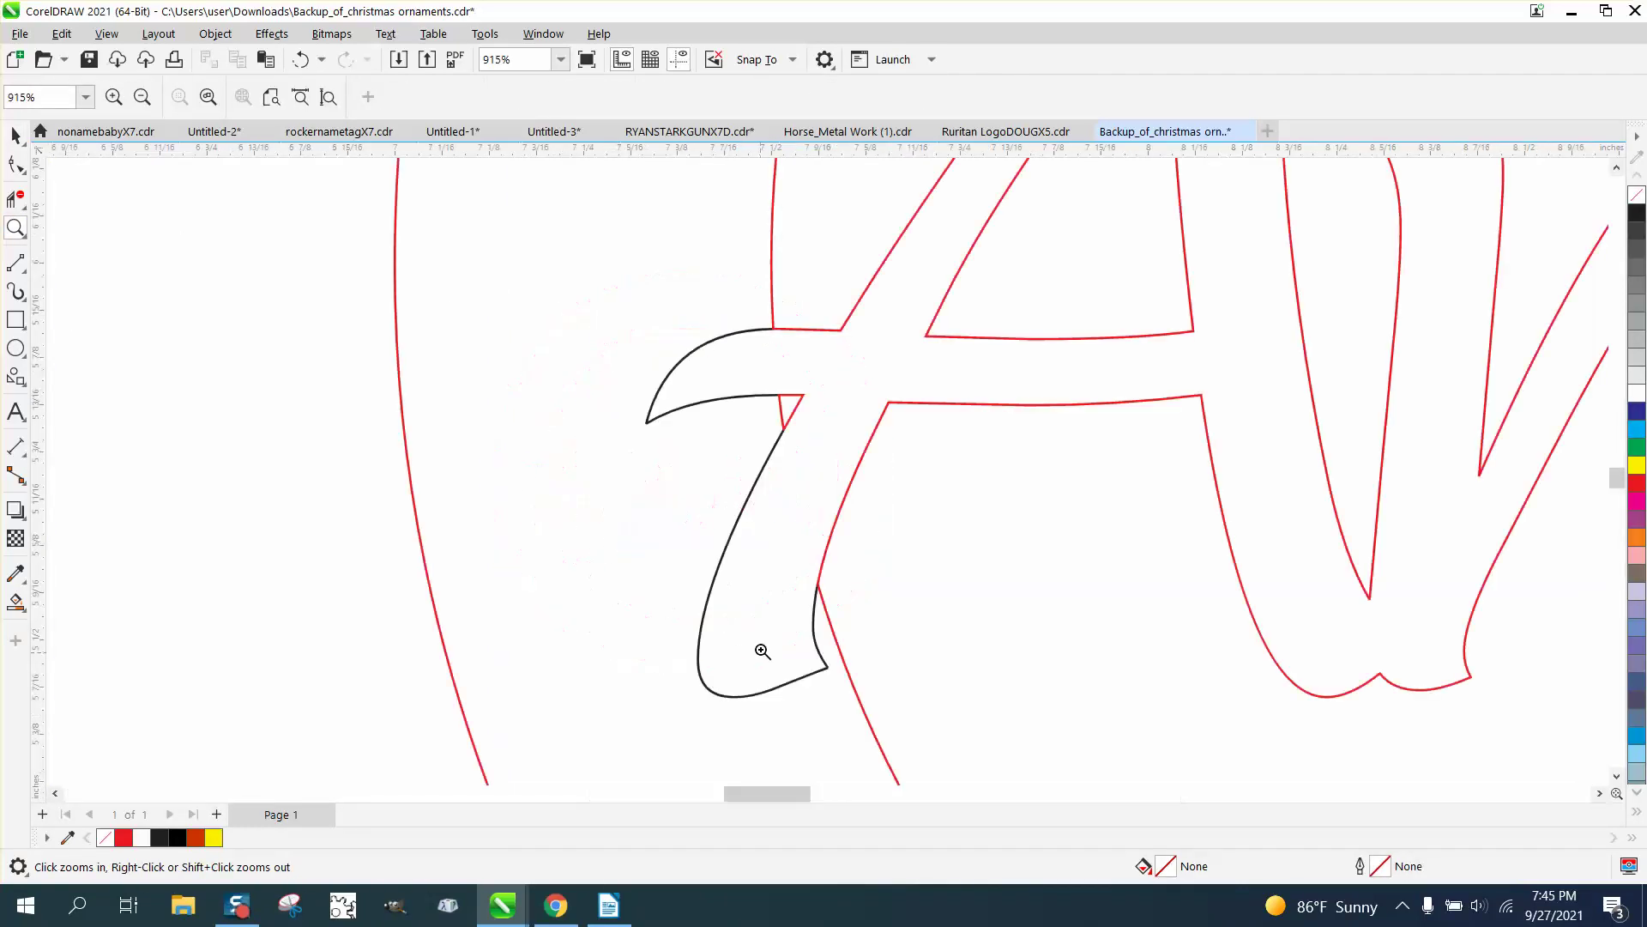
scroll(752, 344, down, 10)
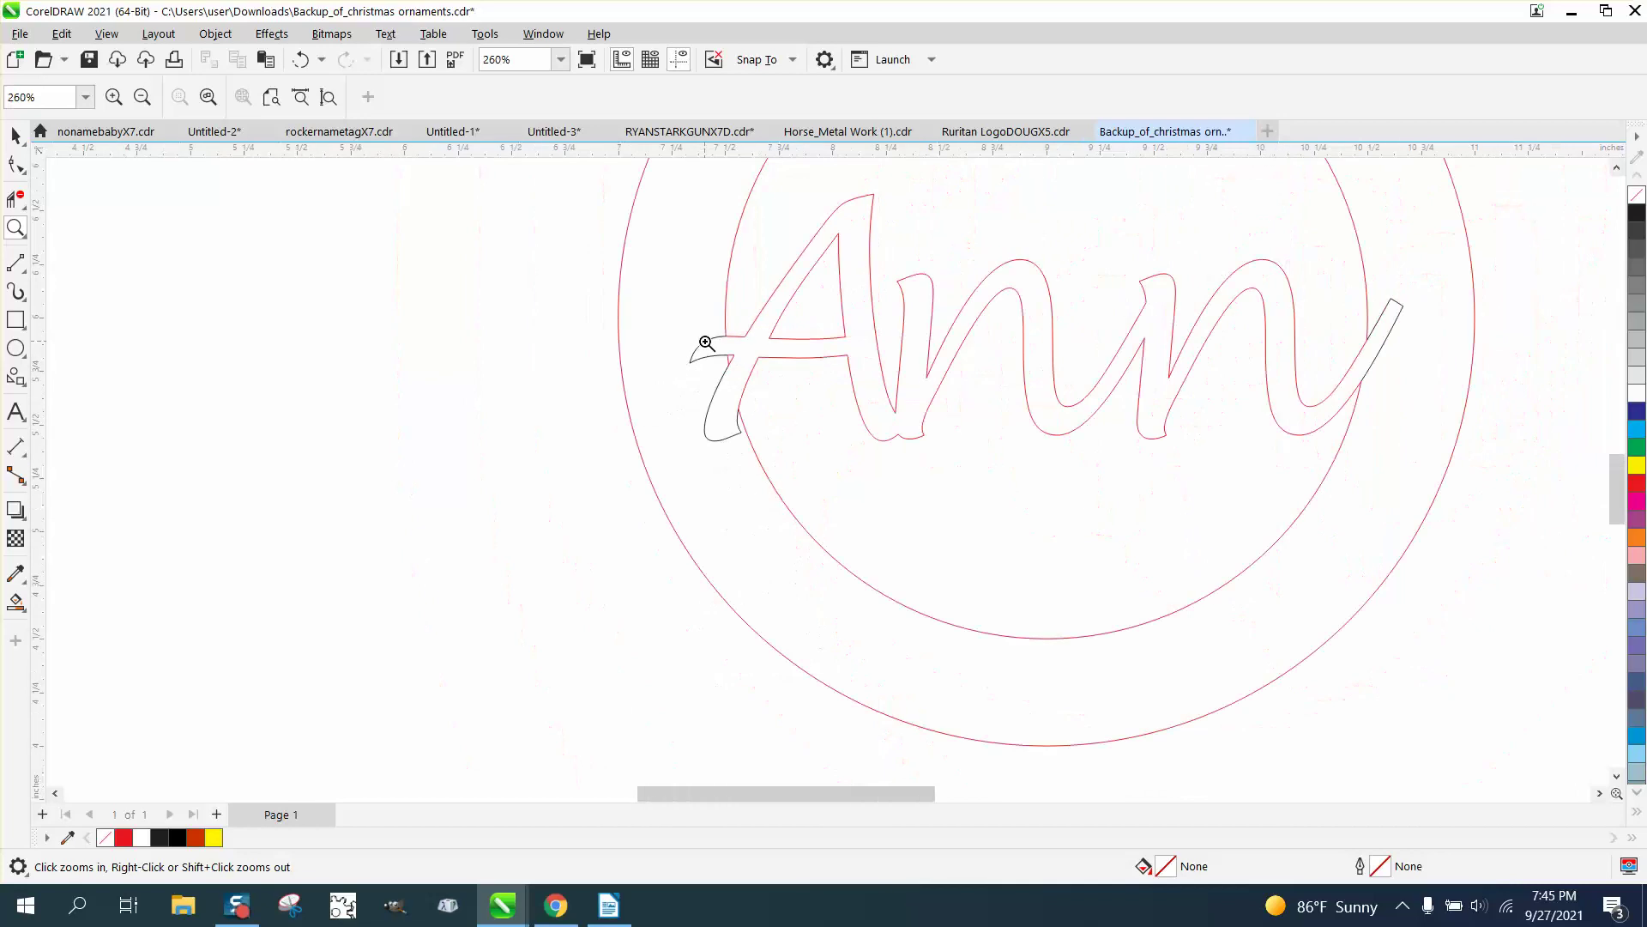
scroll(755, 437, down, 4)
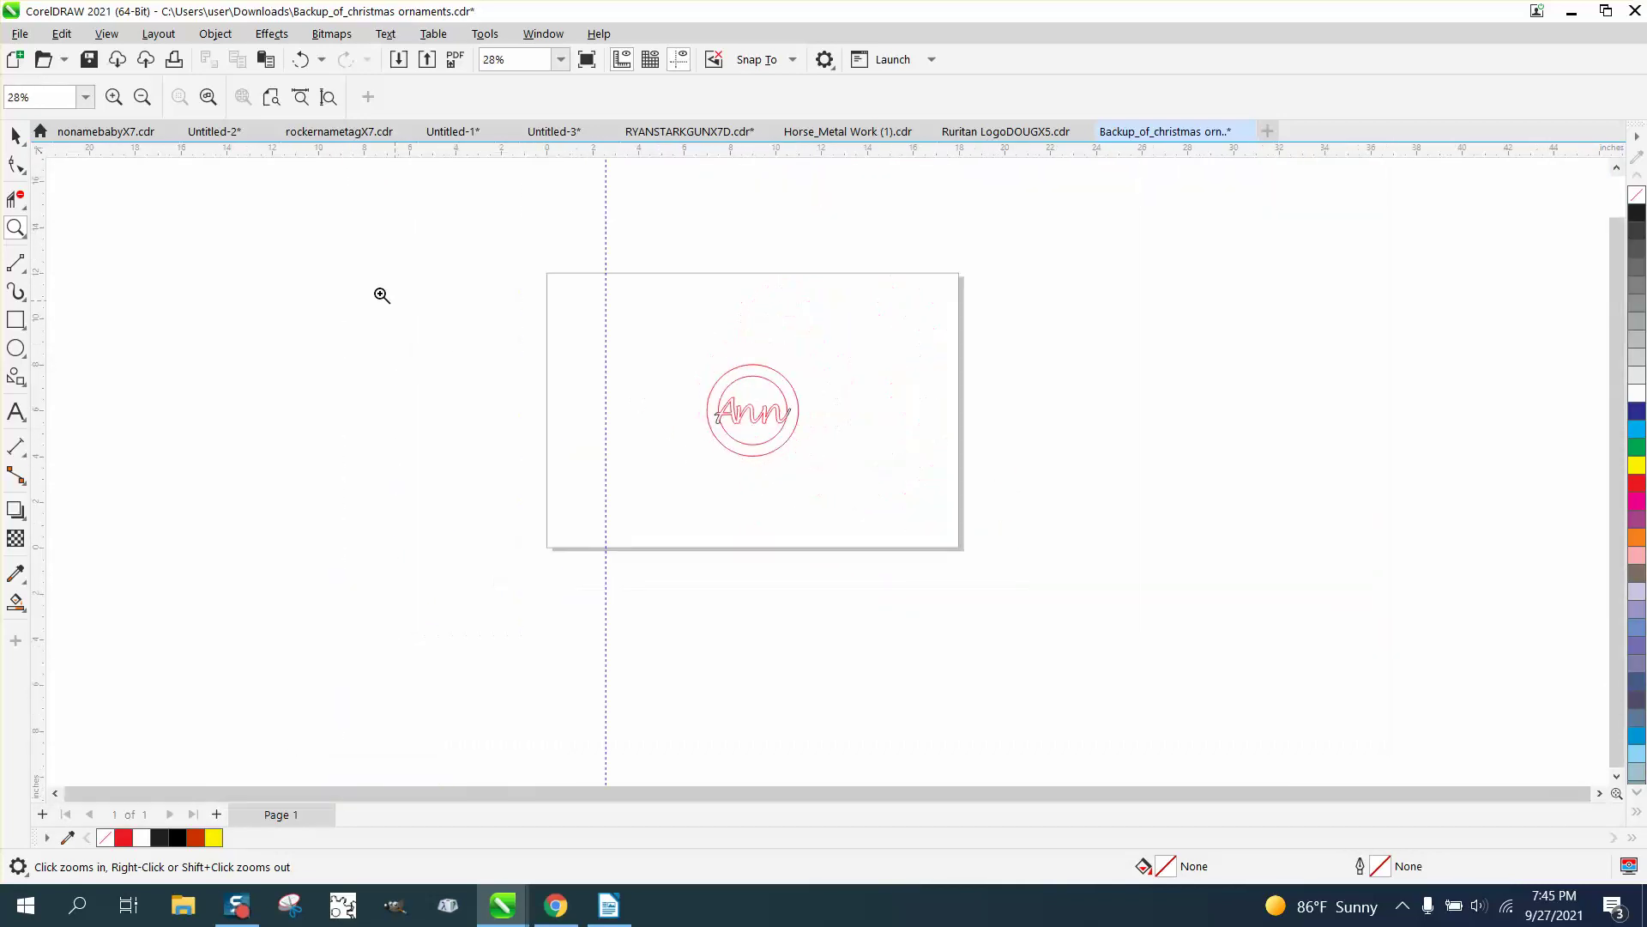
click(14, 136)
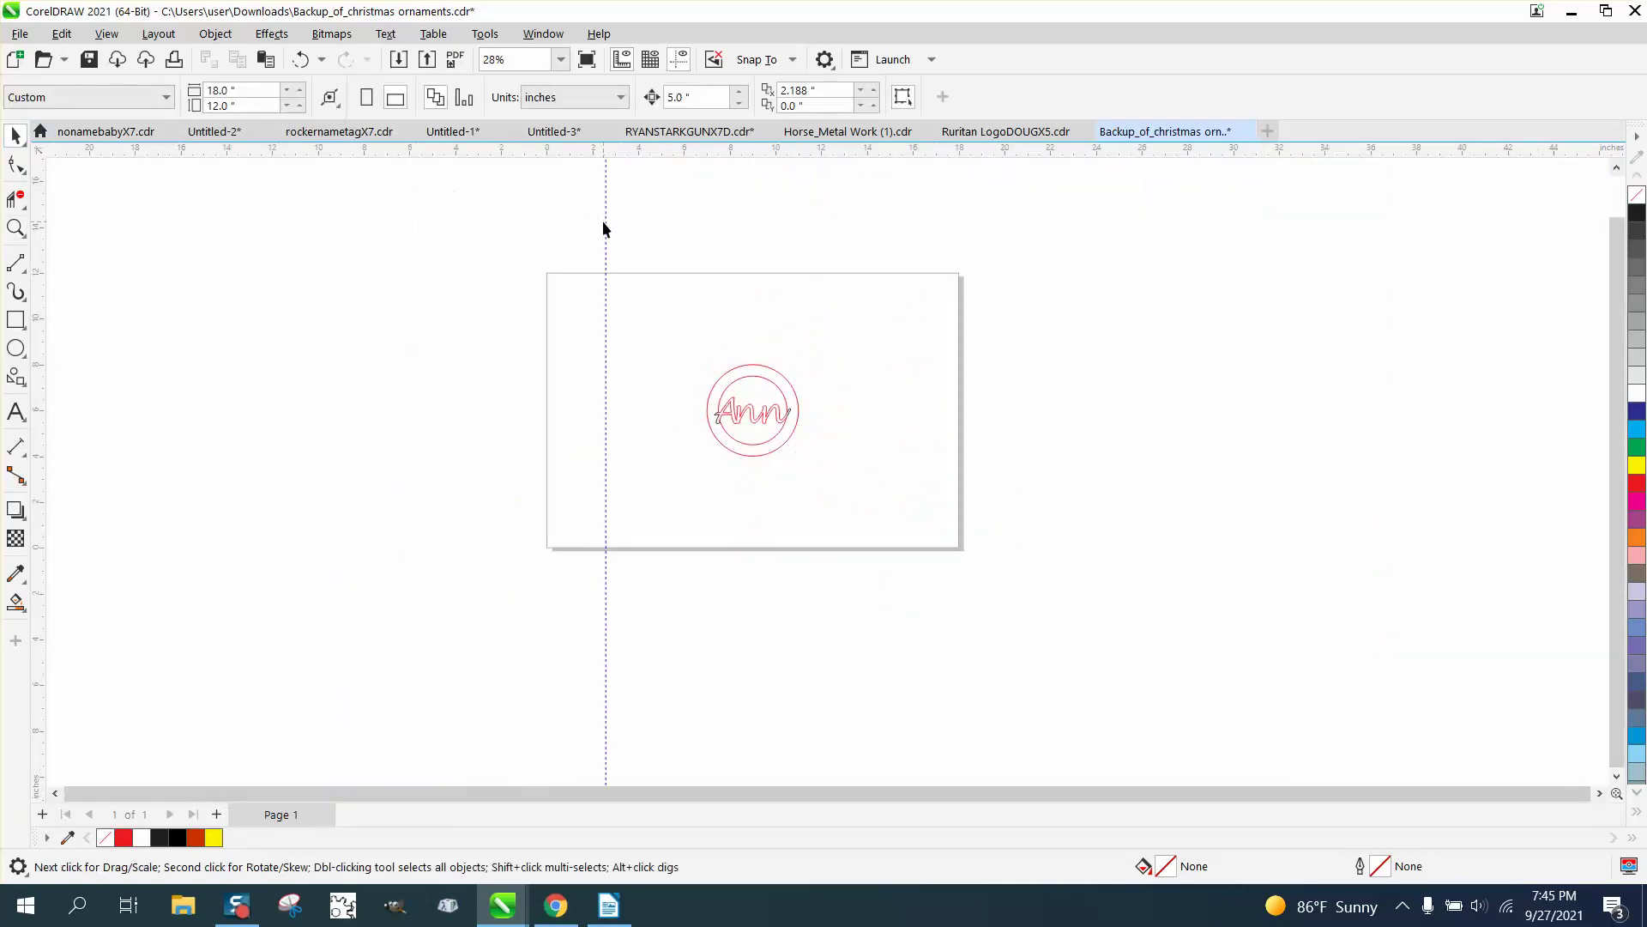
scroll(604, 224, up, 1)
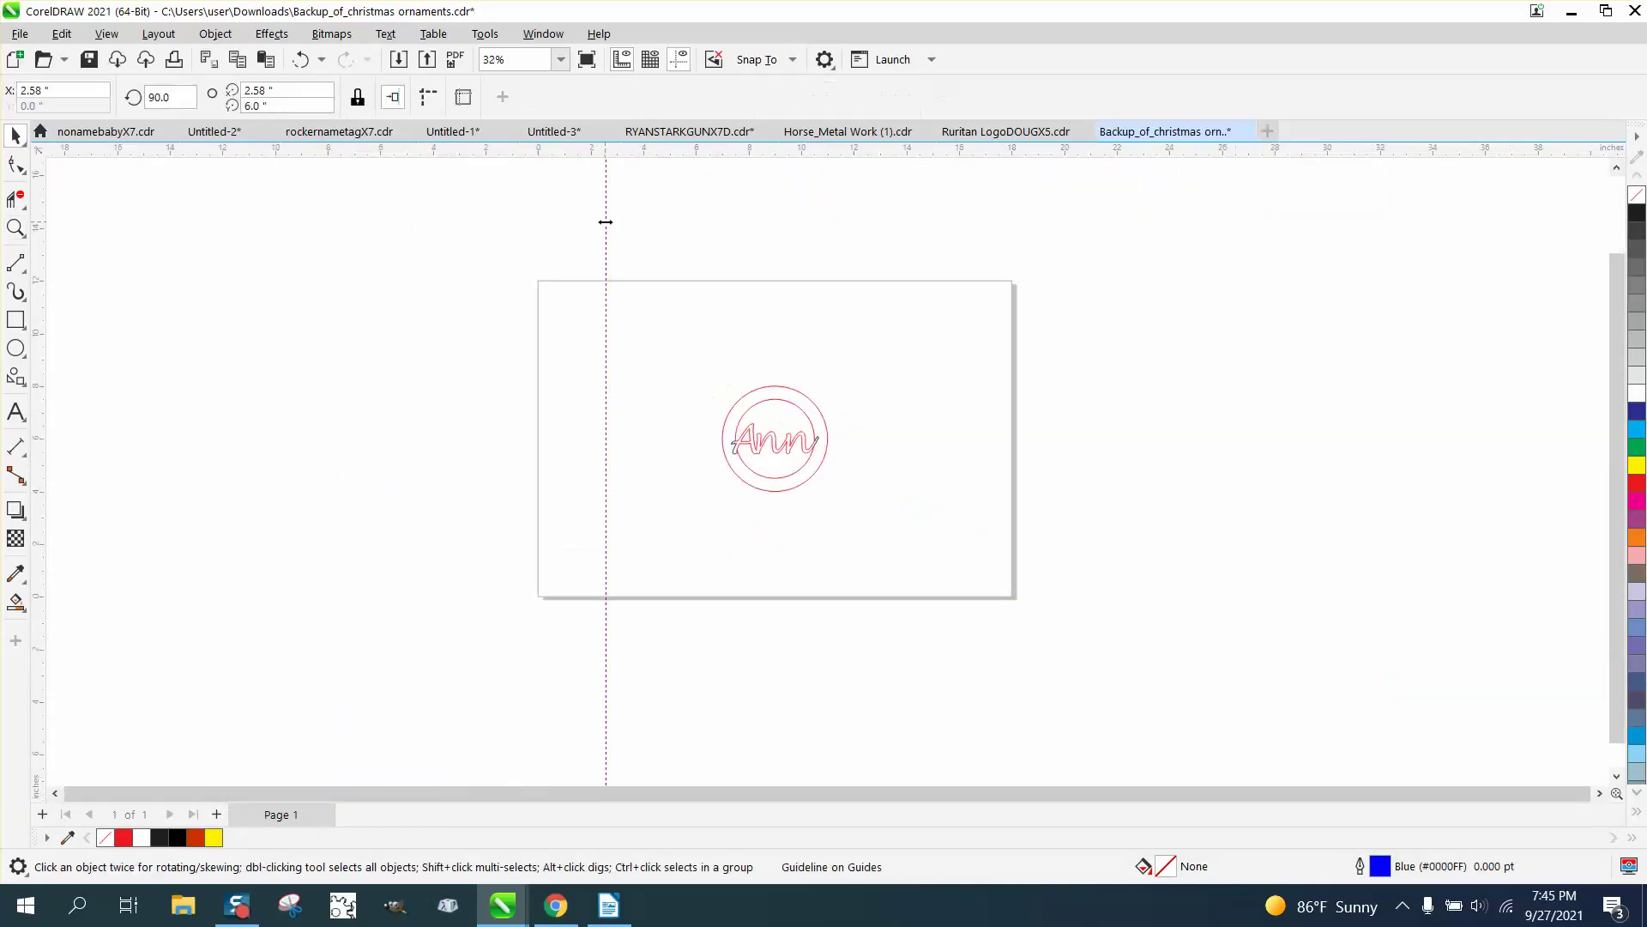
click(762, 455)
drag(779, 441, 591, 346)
click(129, 246)
click(16, 227)
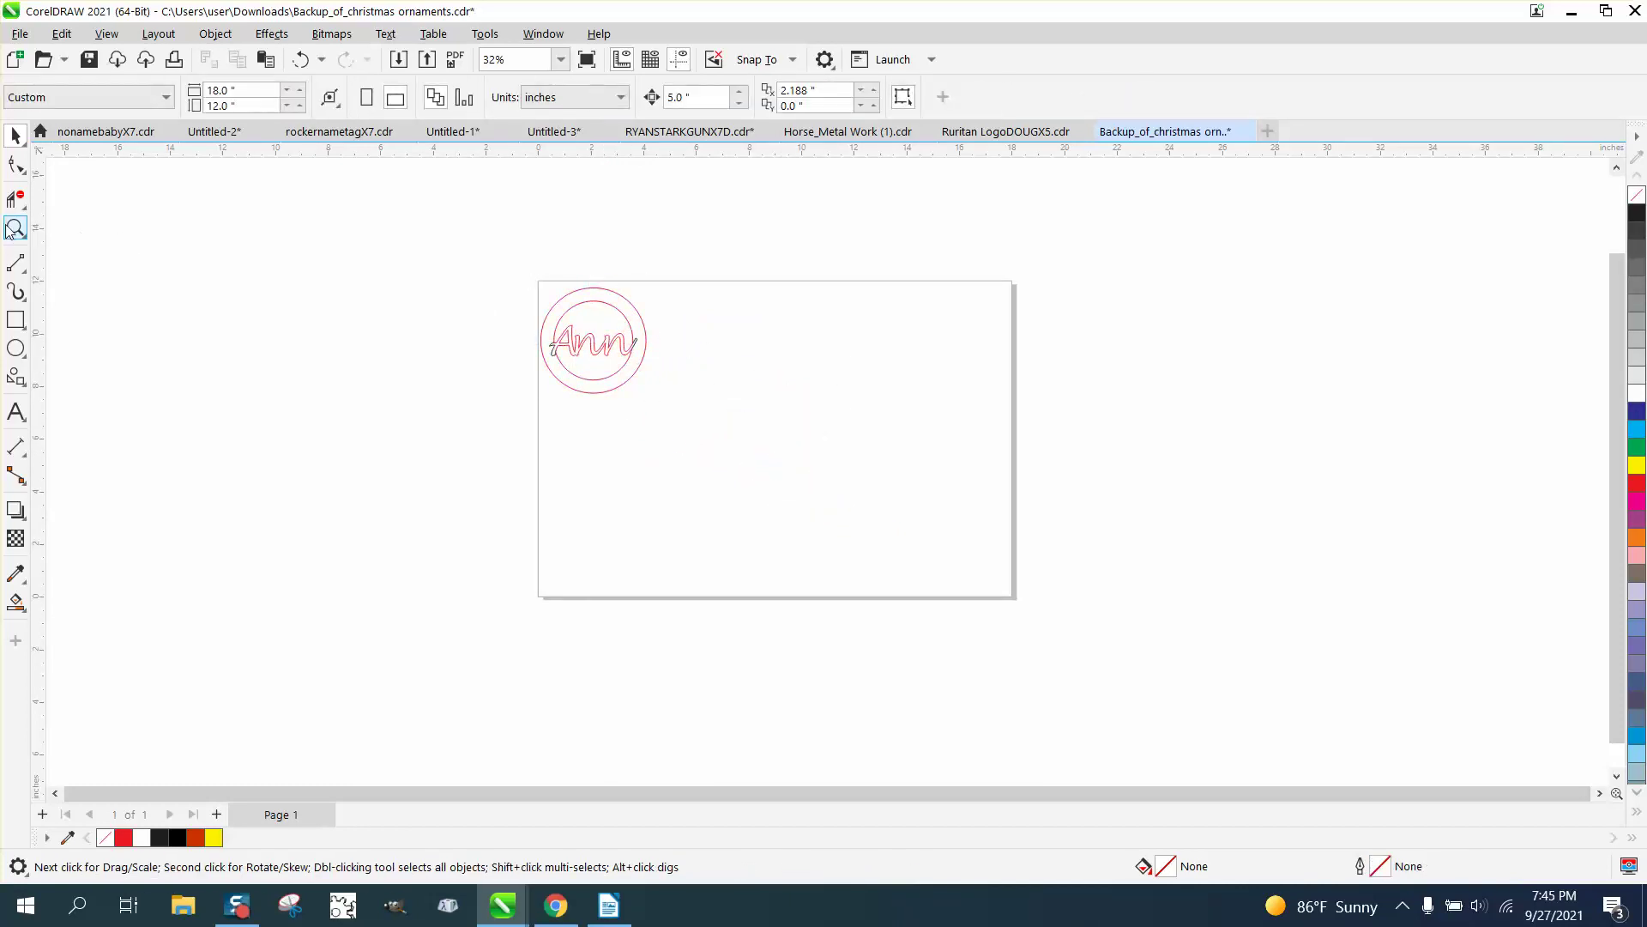
drag(471, 279, 746, 429)
Nudge pieces in 5-inch steps, leaving the two flourish curves off-page at X -2.899 inches.
click(11, 139)
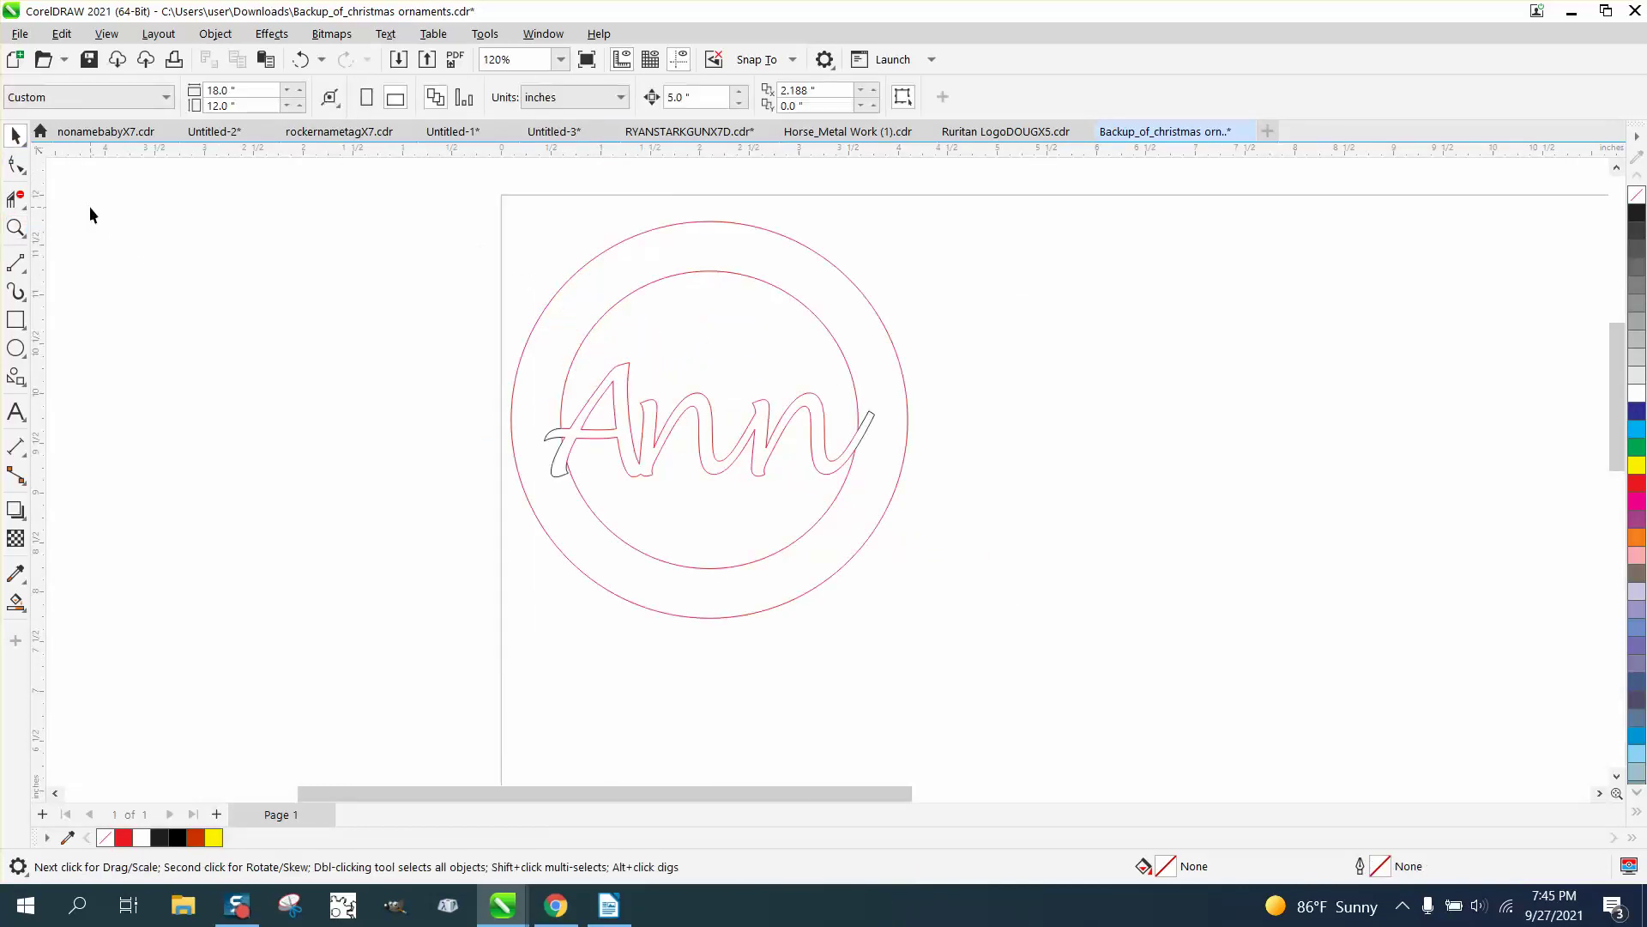
click(555, 462)
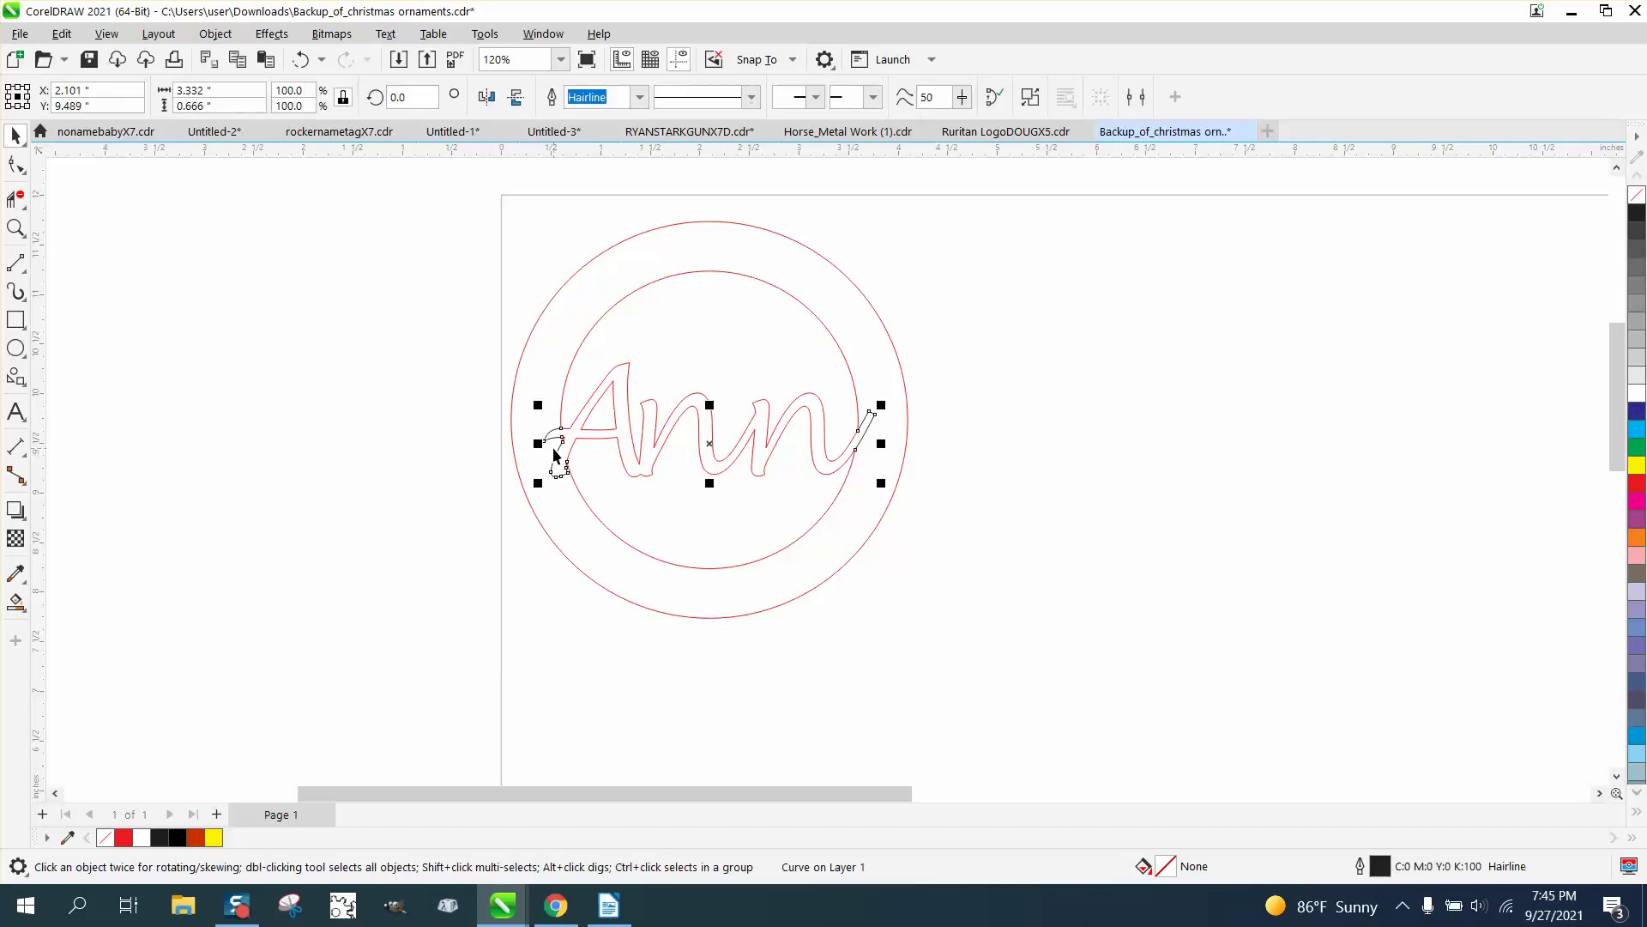
key(Left)
scroll(553, 447, down, 2)
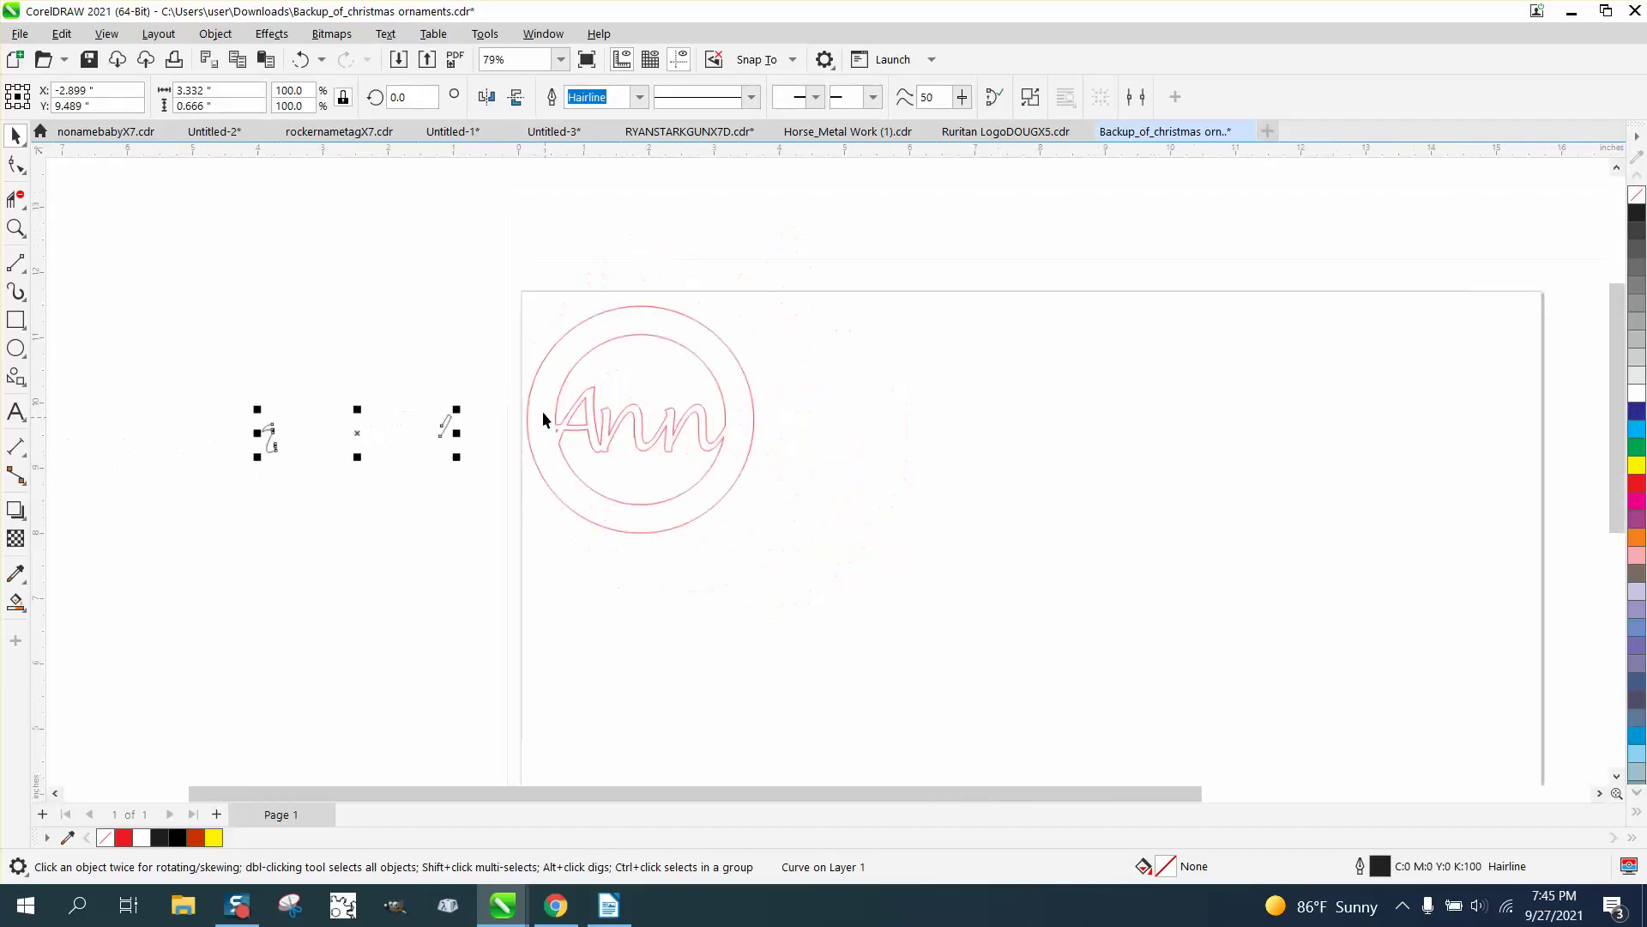
drag(501, 252, 853, 579)
key(Up)
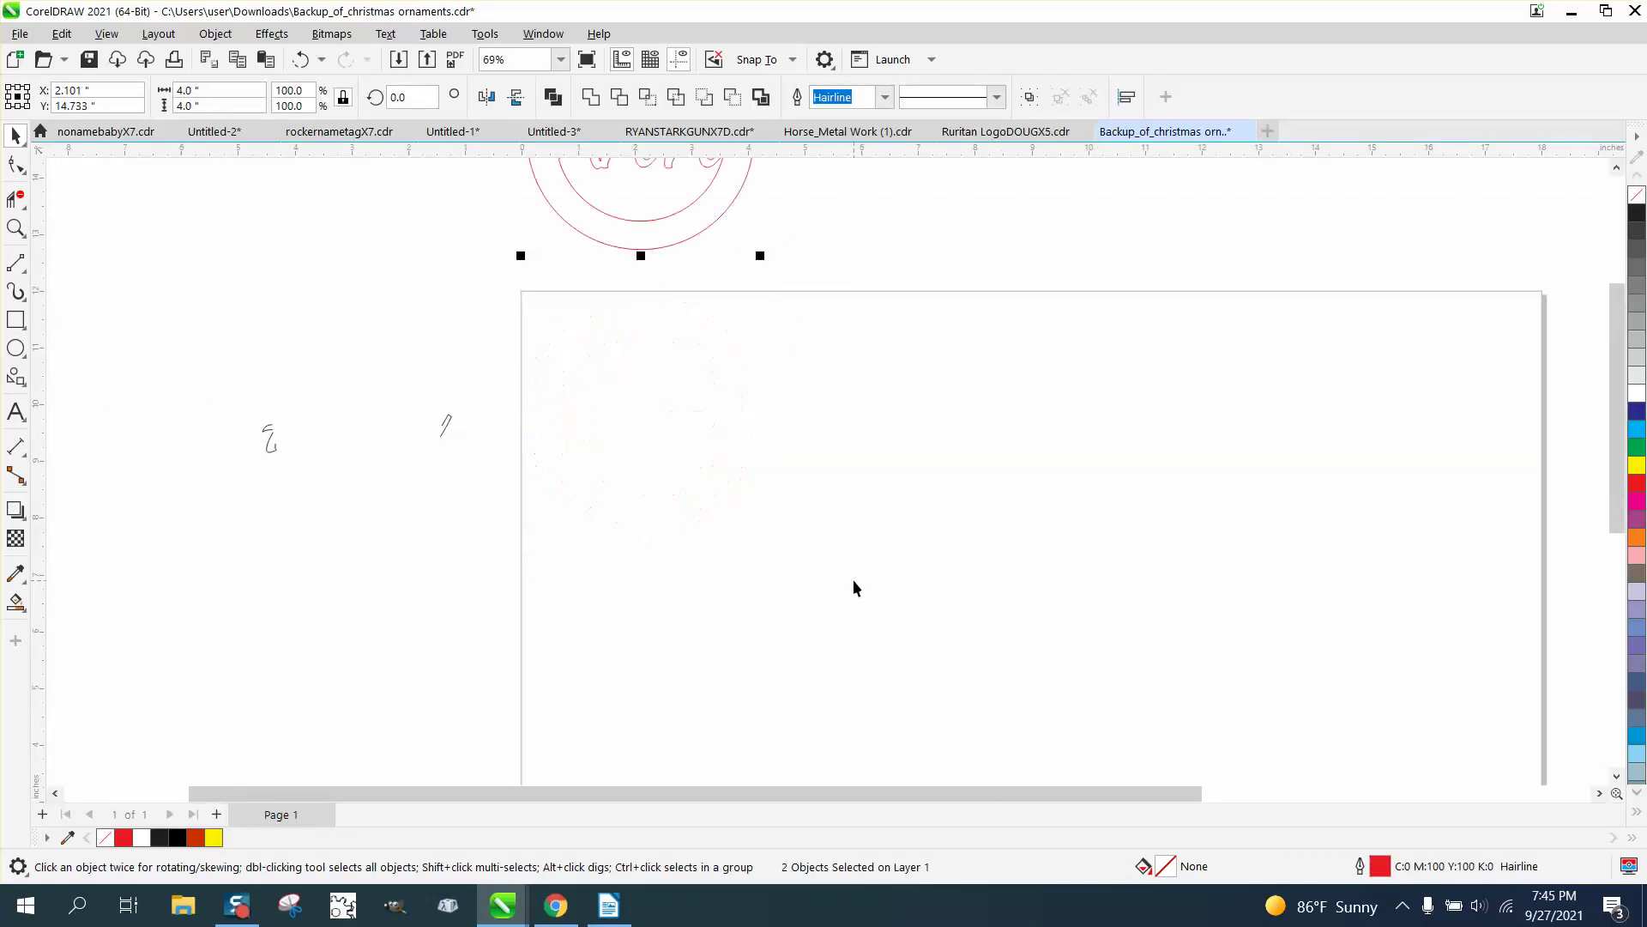
drag(134, 392, 528, 517)
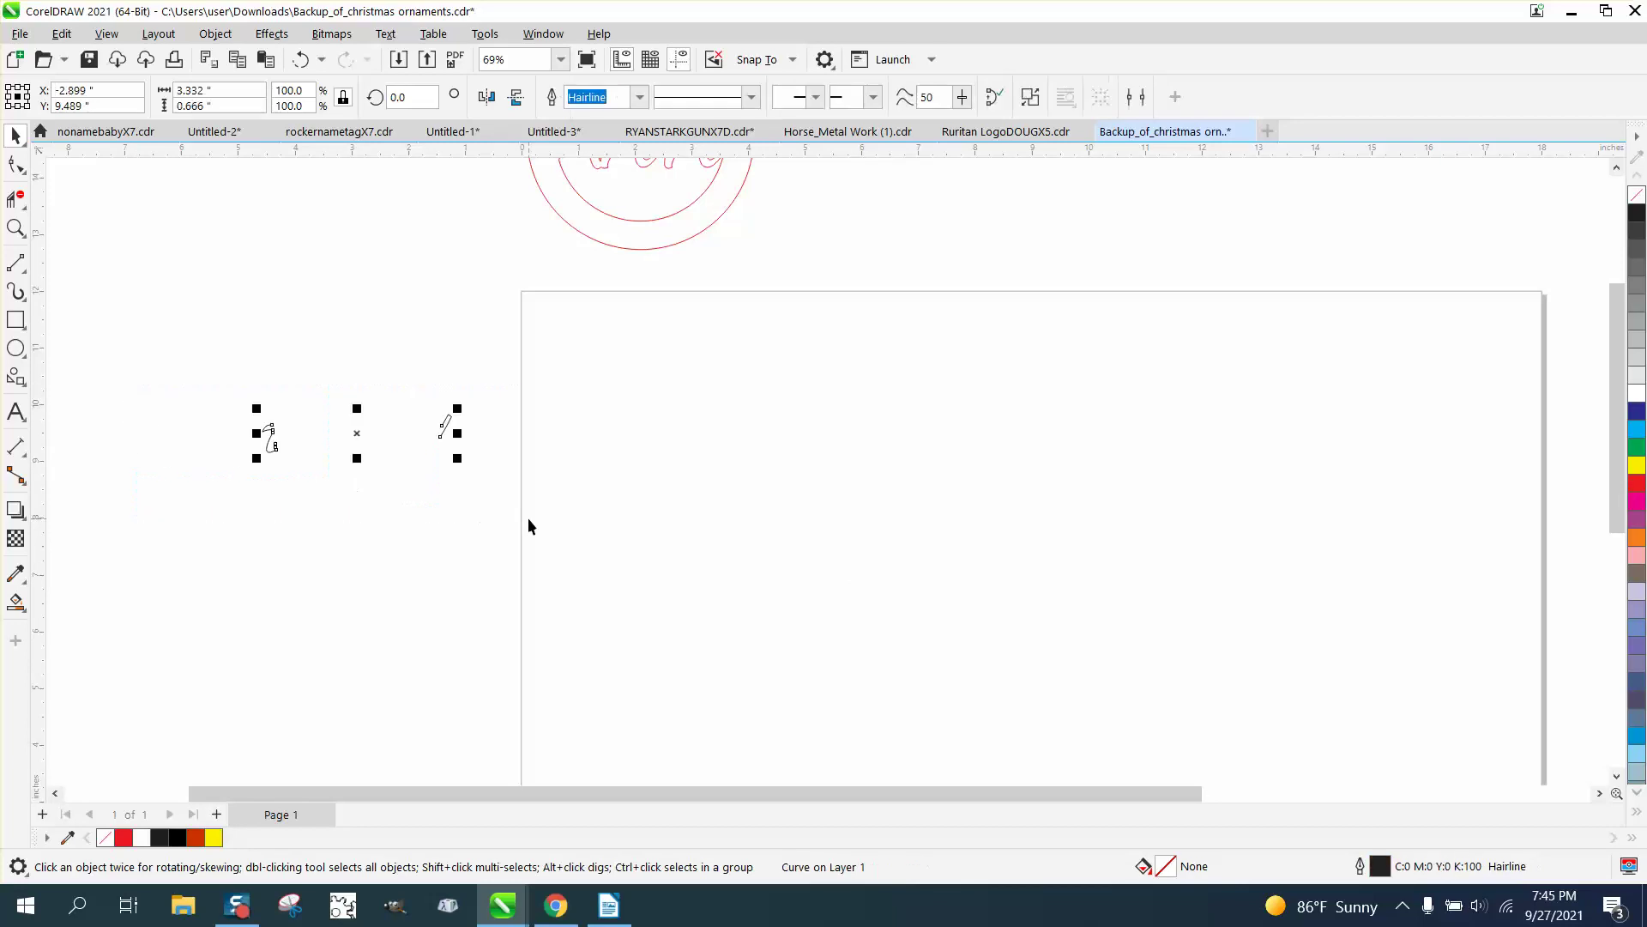
key(Right)
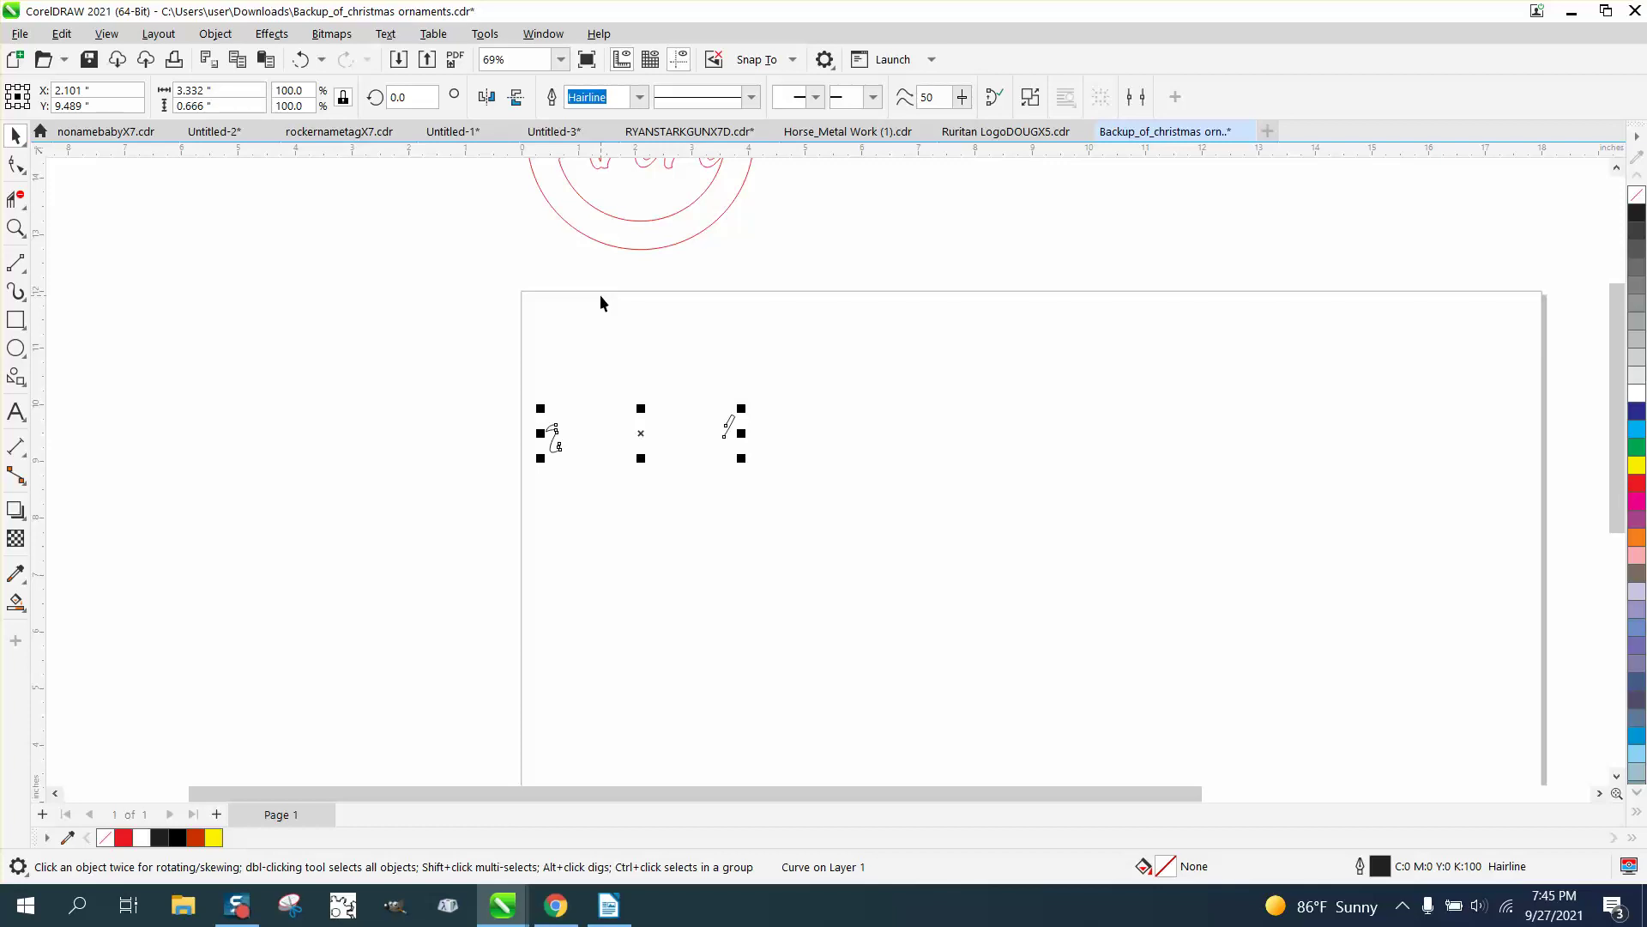
drag(480, 372, 830, 522)
key(Left)
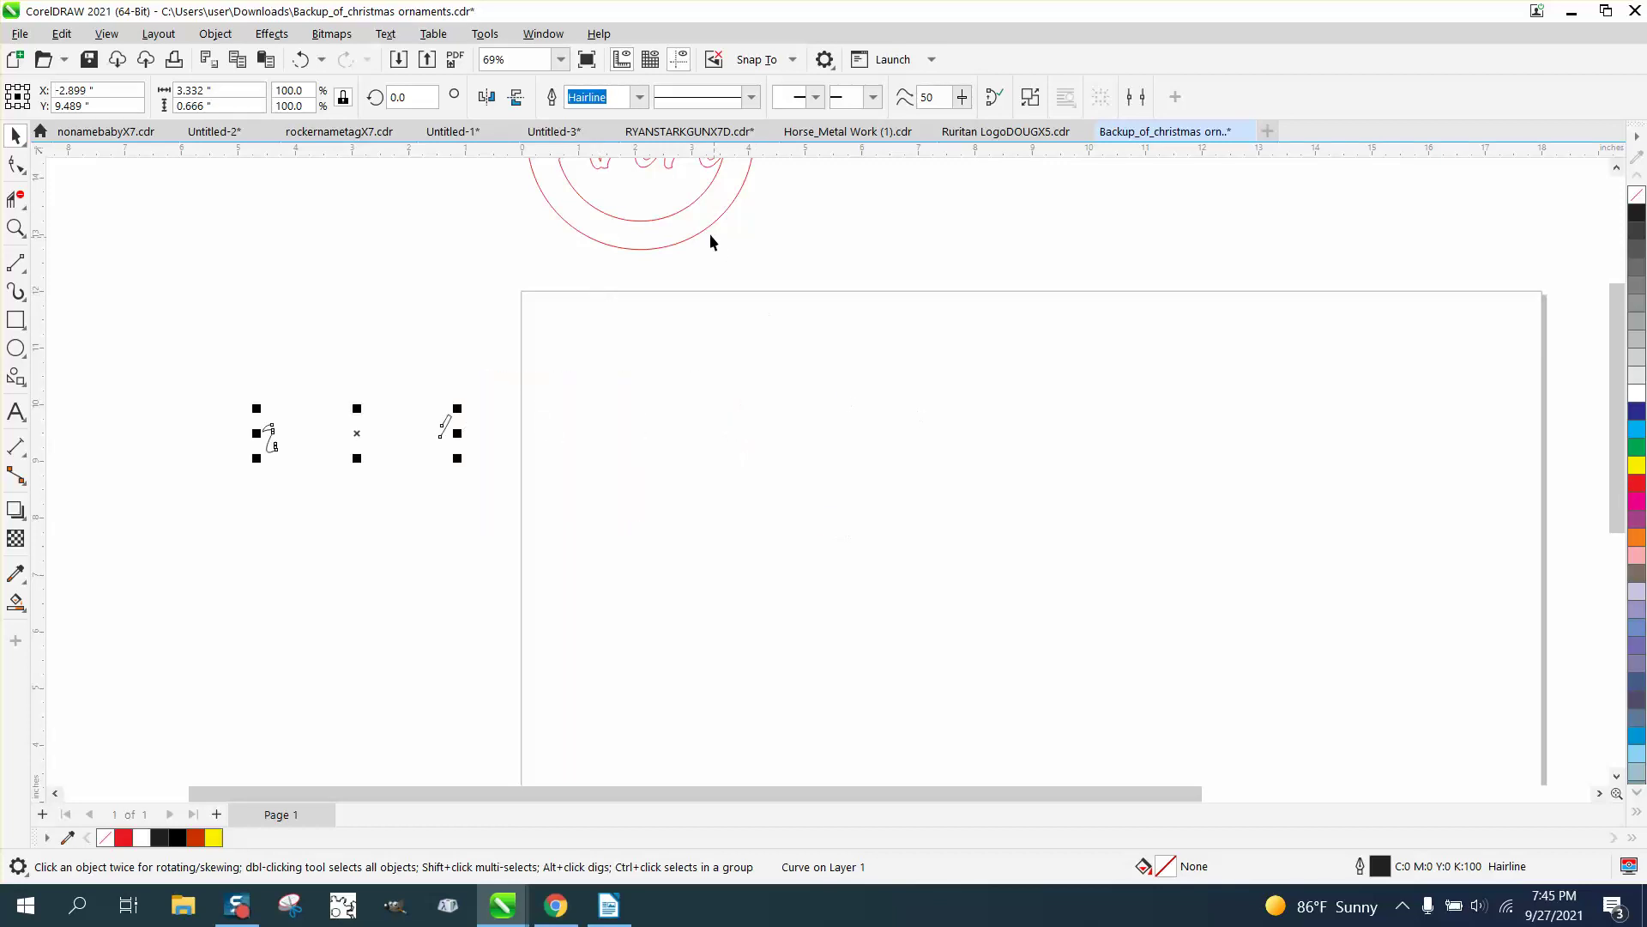
Nudge the ring and Ann lettering 5 inches down onto the page and zoom in.
click(684, 213)
scroll(999, 259, down, 2)
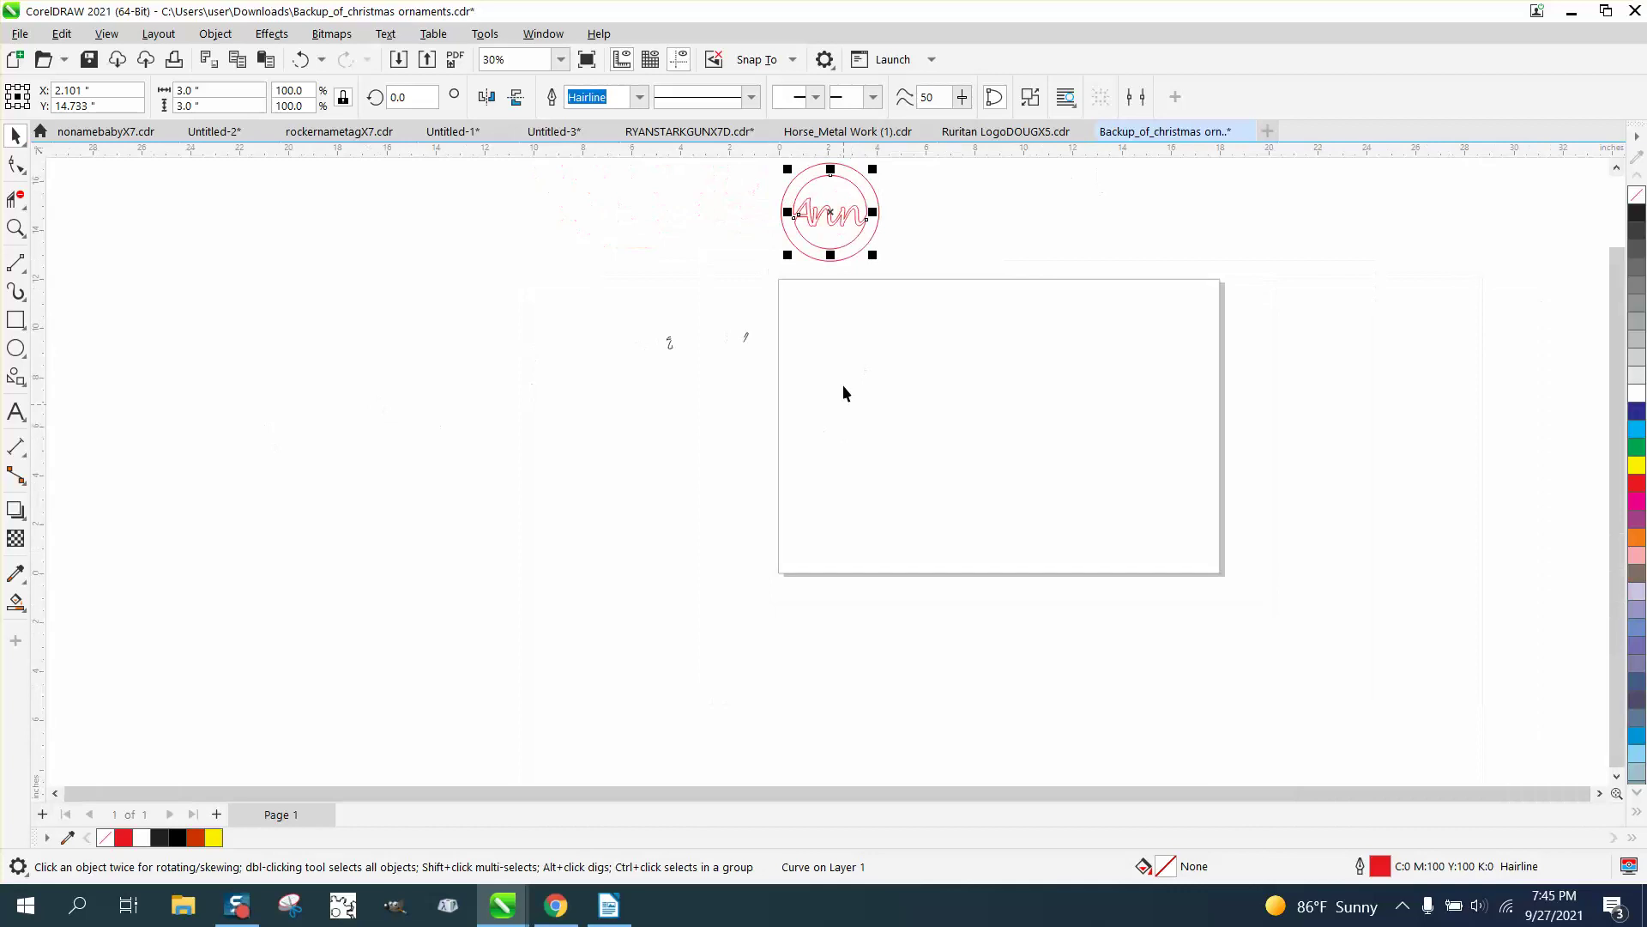
scroll(766, 212, down, 1)
drag(752, 162, 914, 265)
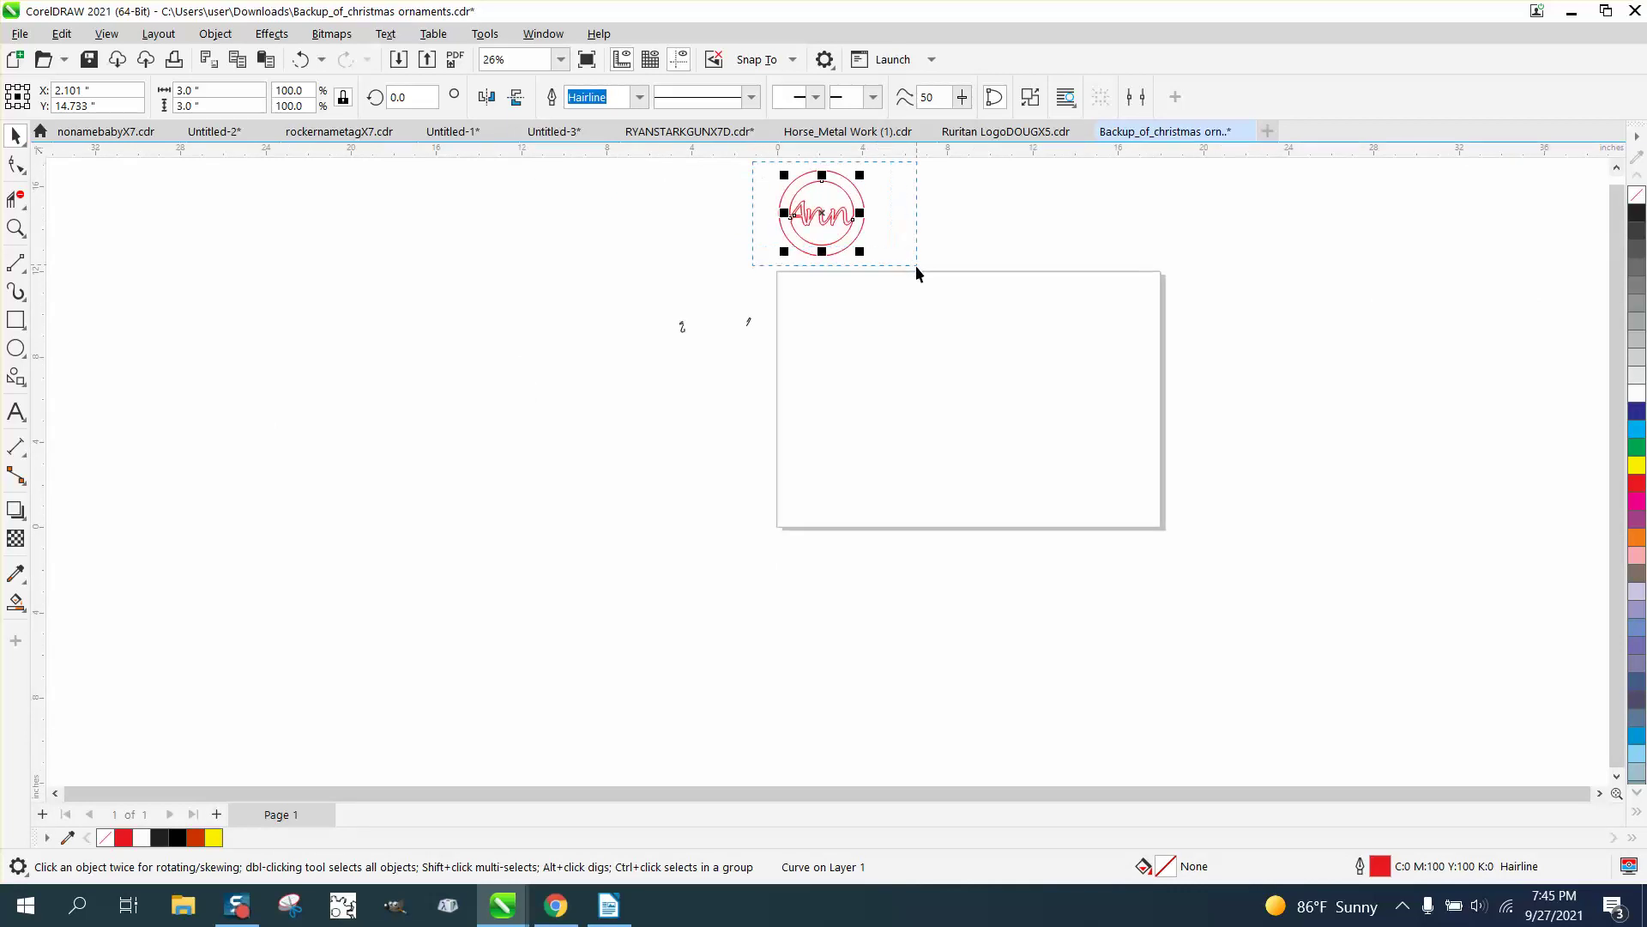
key(Down)
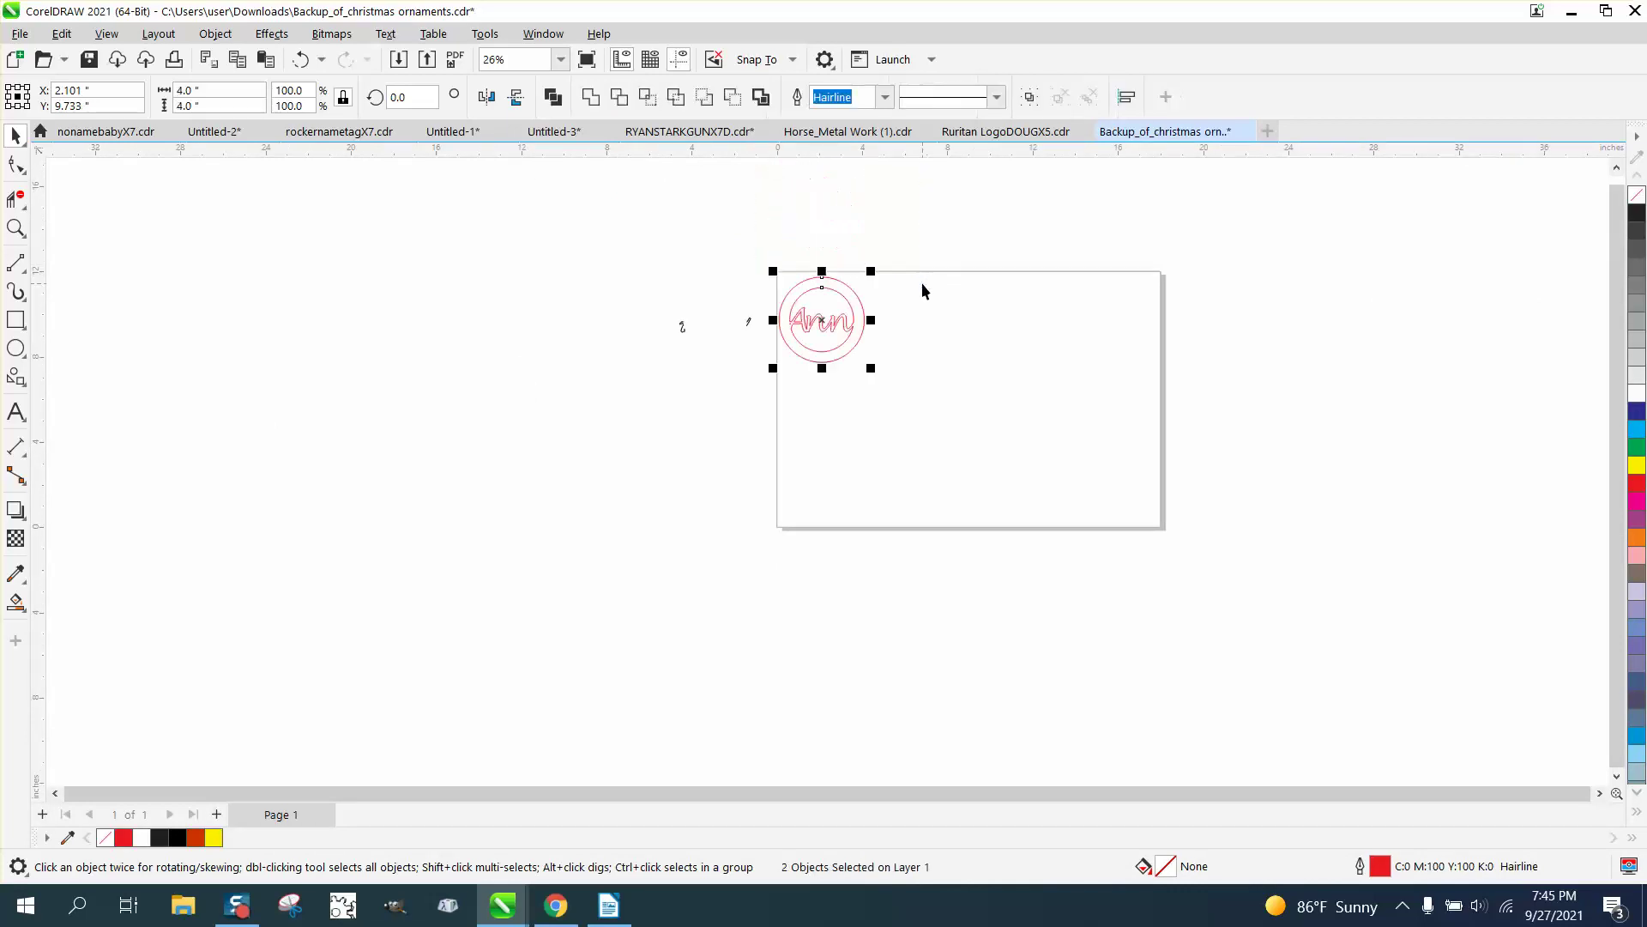
click(31, 228)
drag(737, 255, 912, 394)
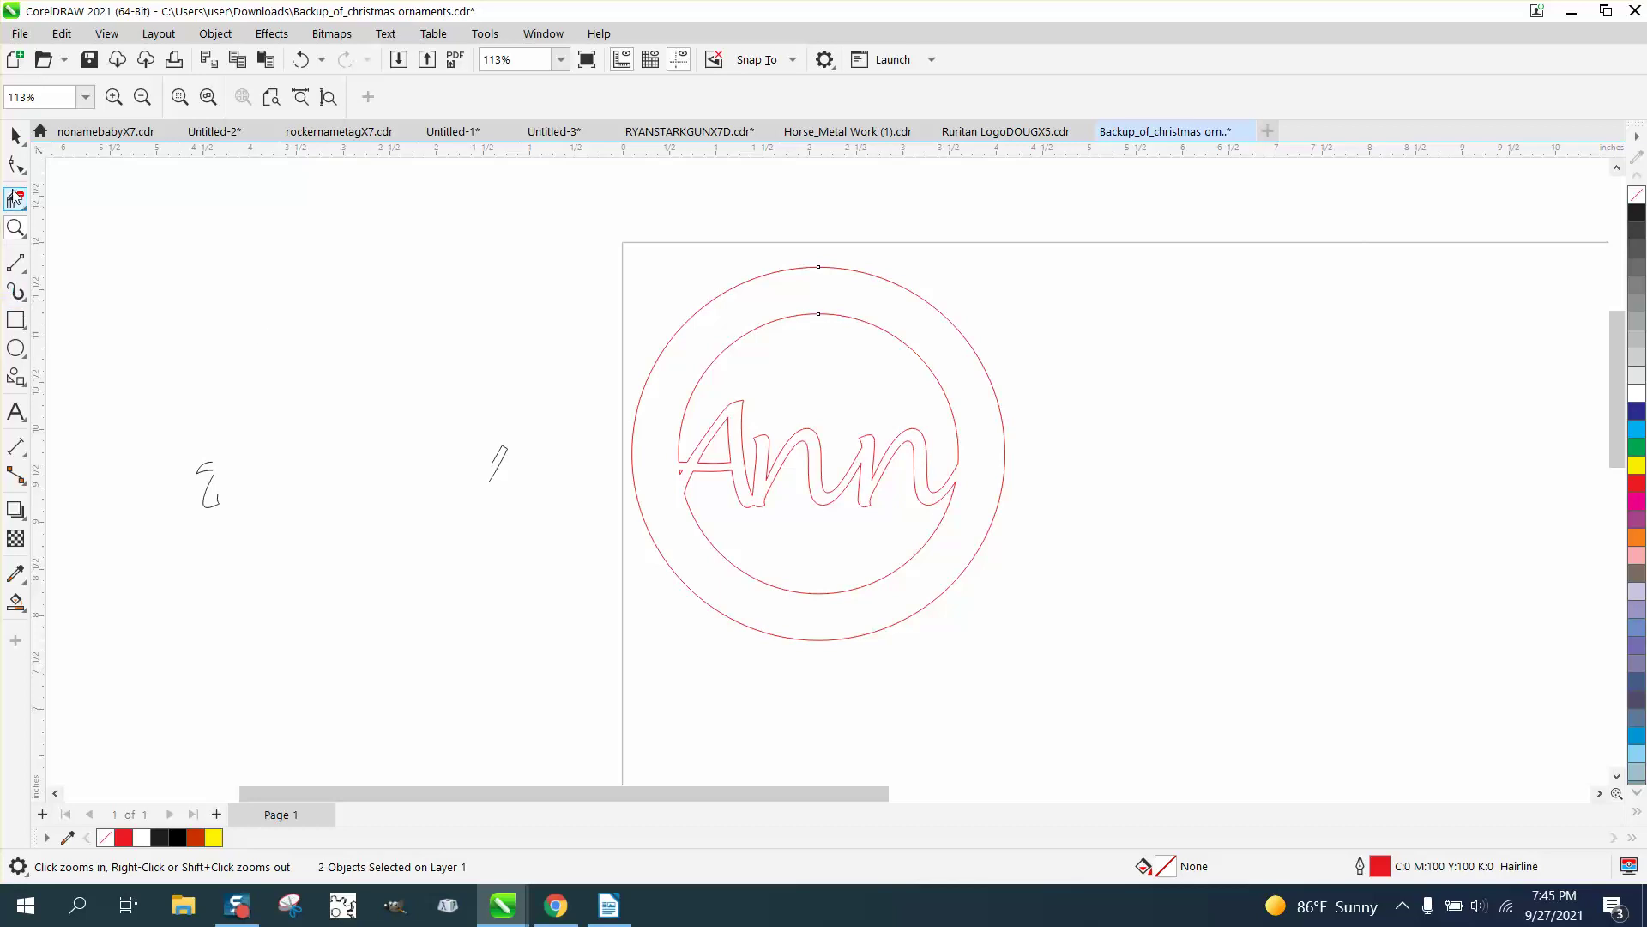
click(15, 134)
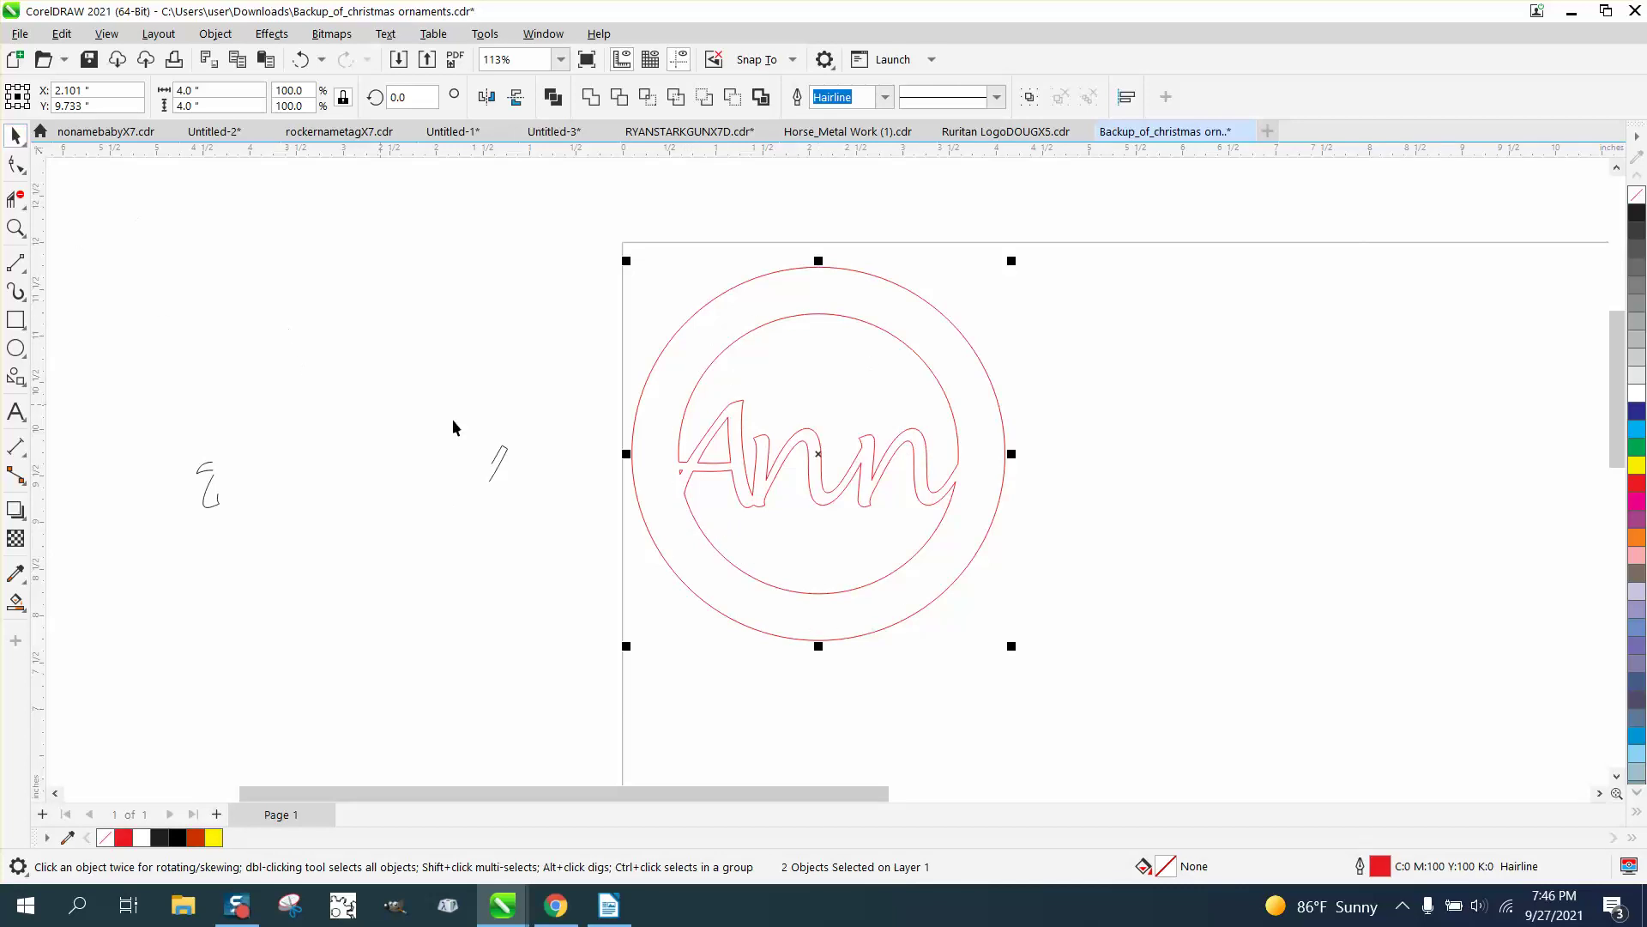
Smart Fill the Ann ring and lettering with yellow.
click(10, 603)
click(650, 453)
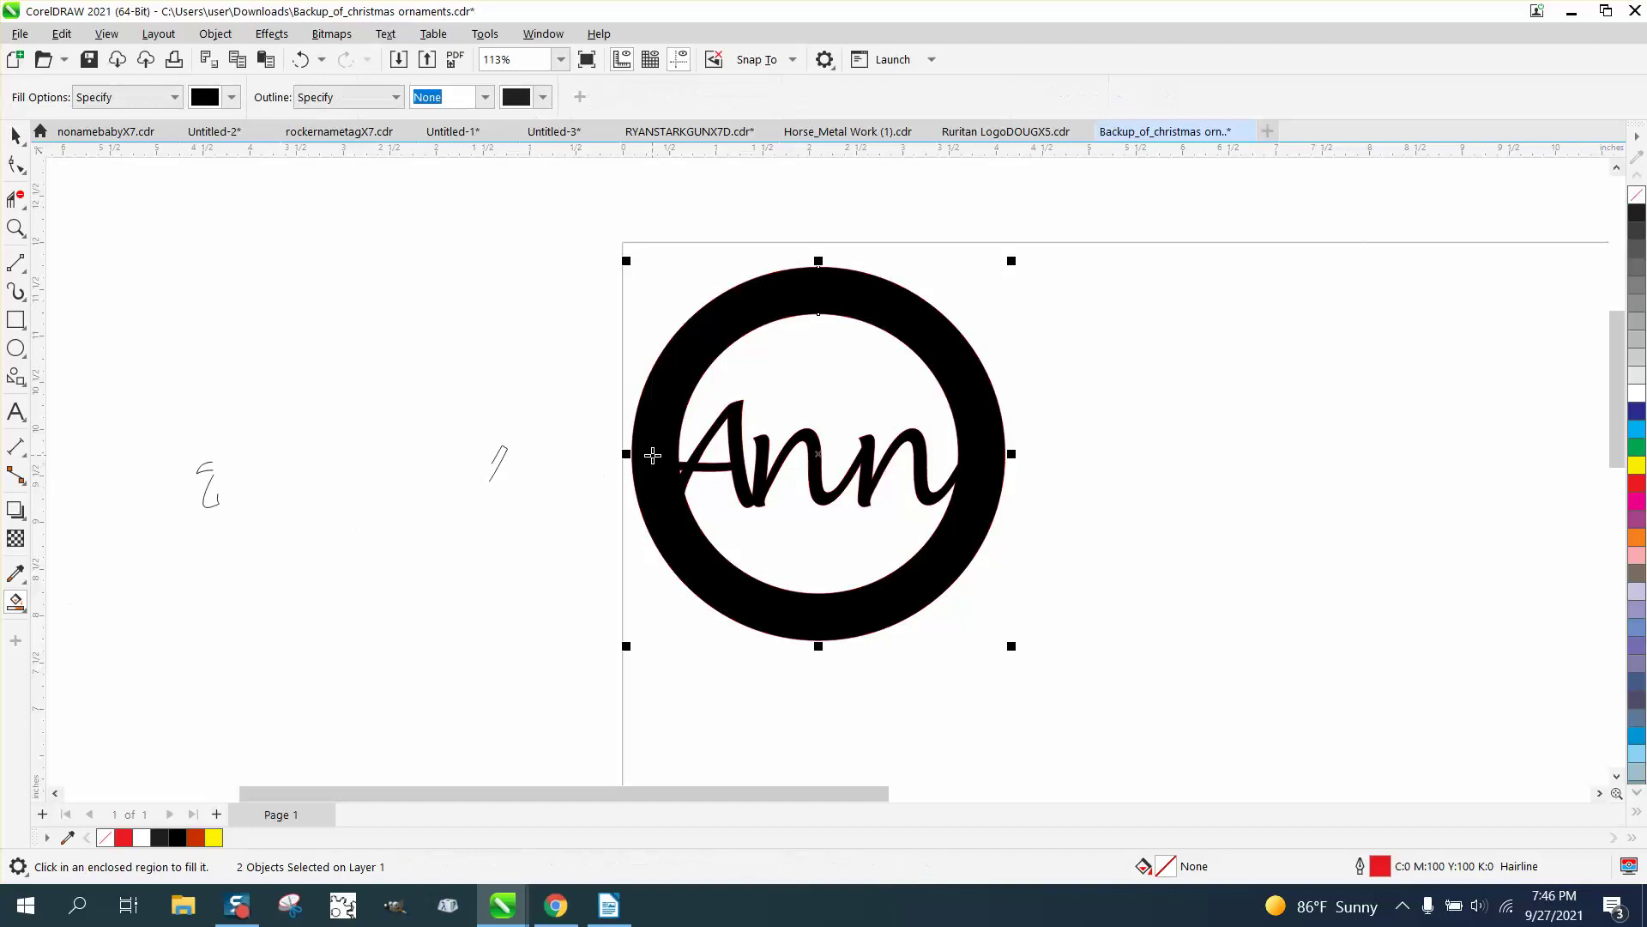
click(1637, 465)
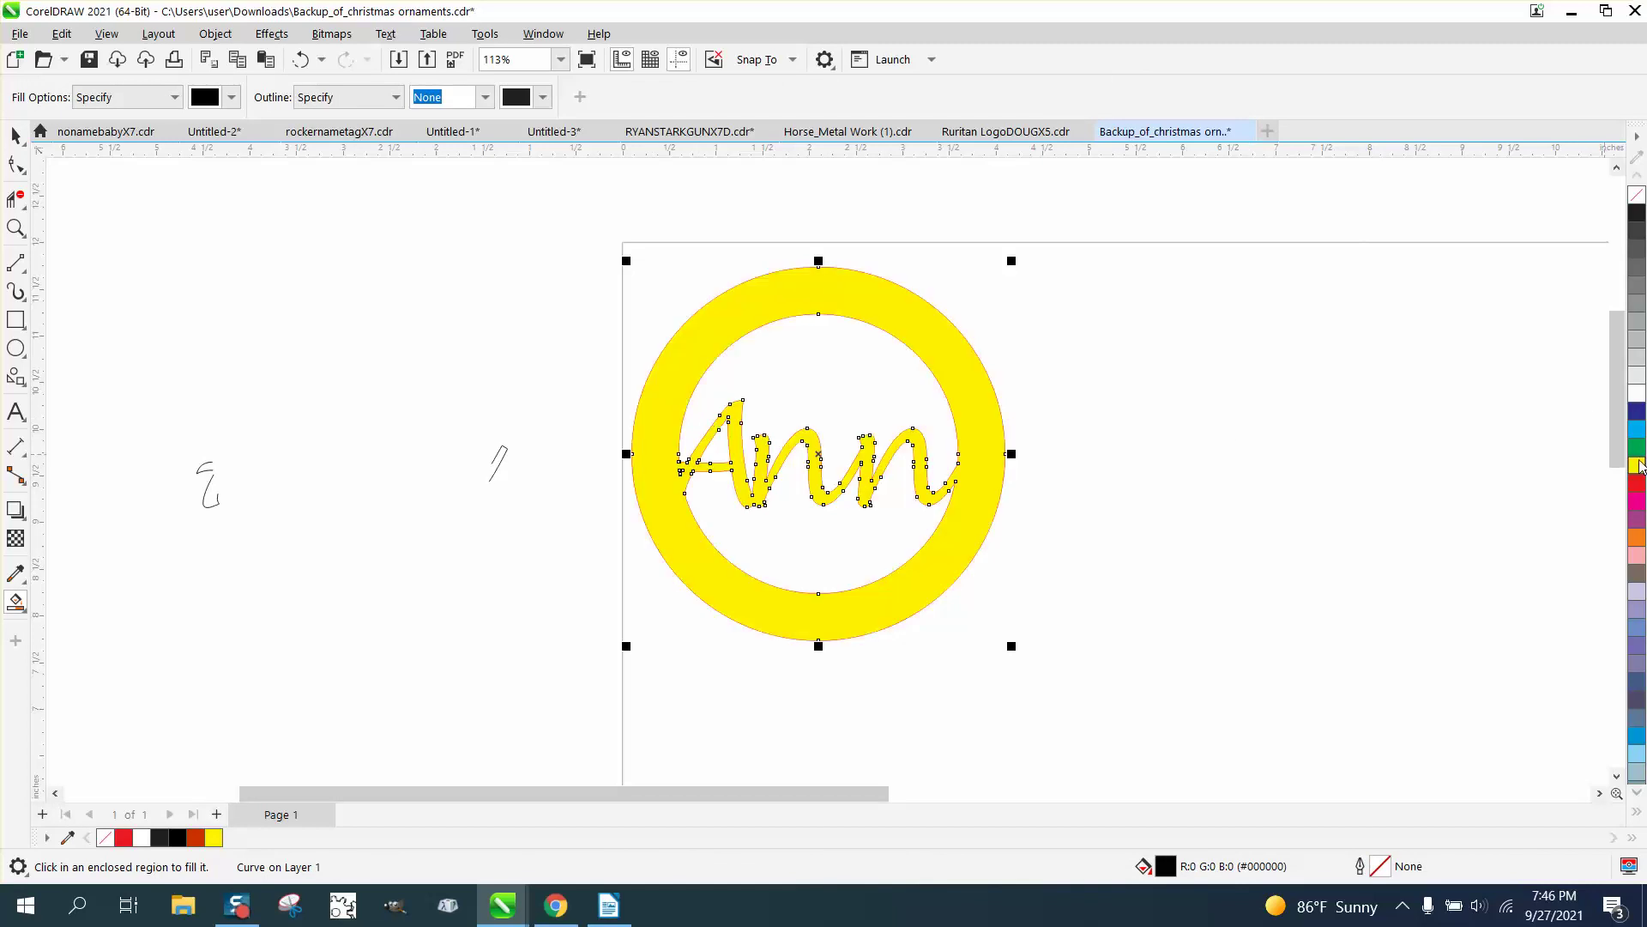
Put the two flourish curves back onto Ann, bring them to the front, and zoom in.
click(15, 135)
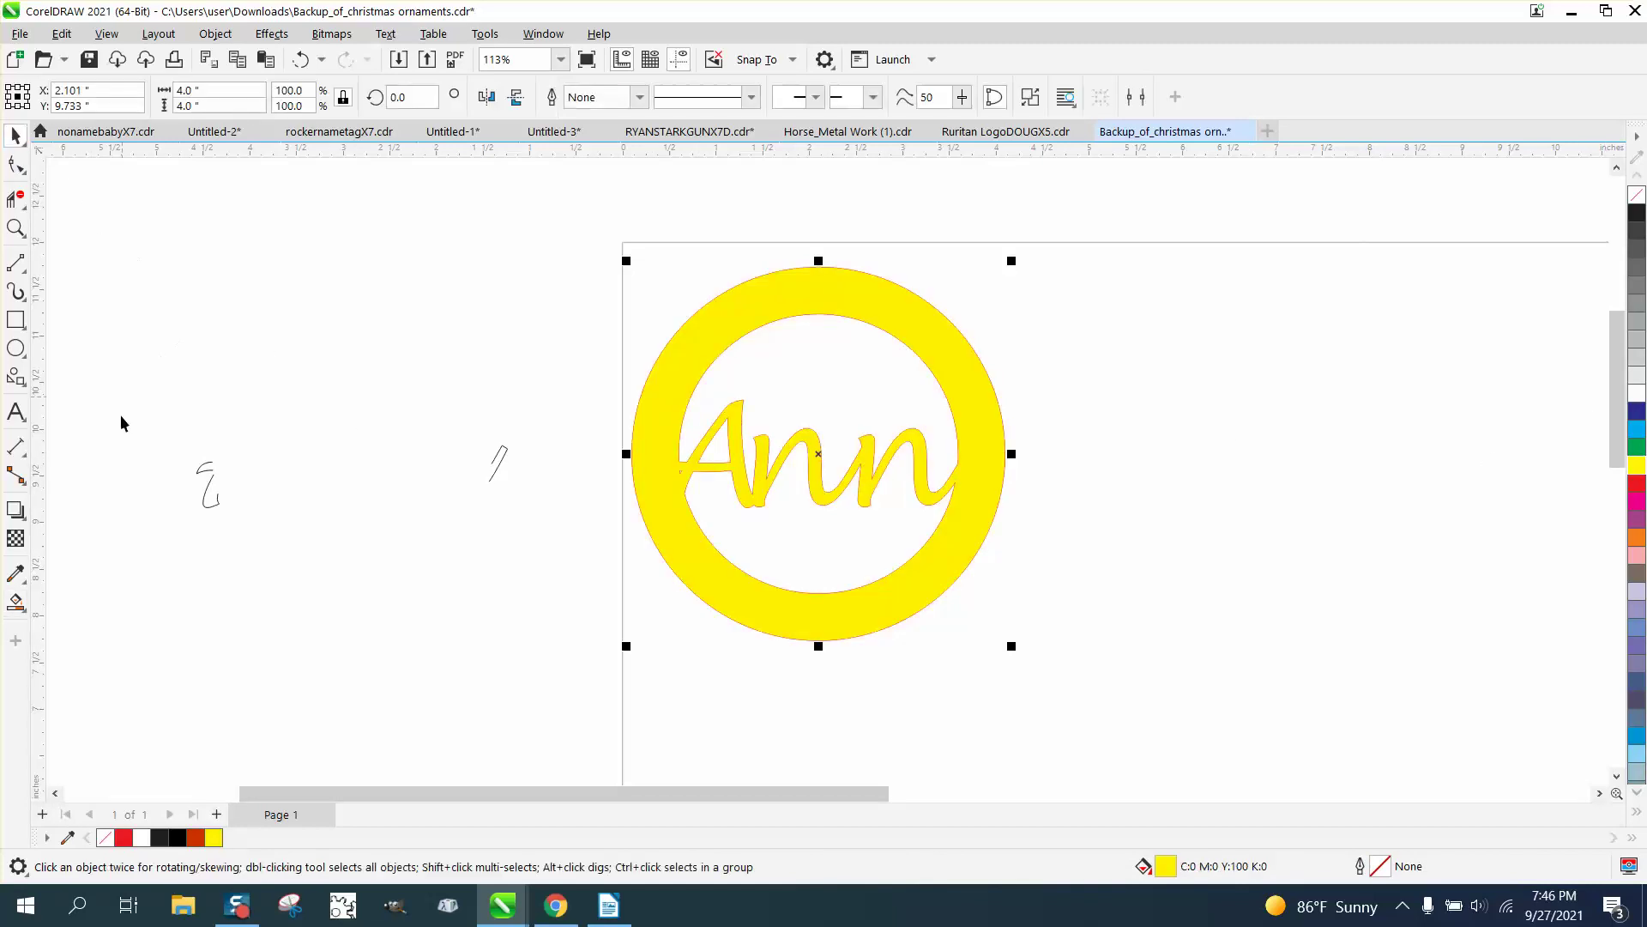
drag(123, 412, 529, 575)
key(ctrl+z)
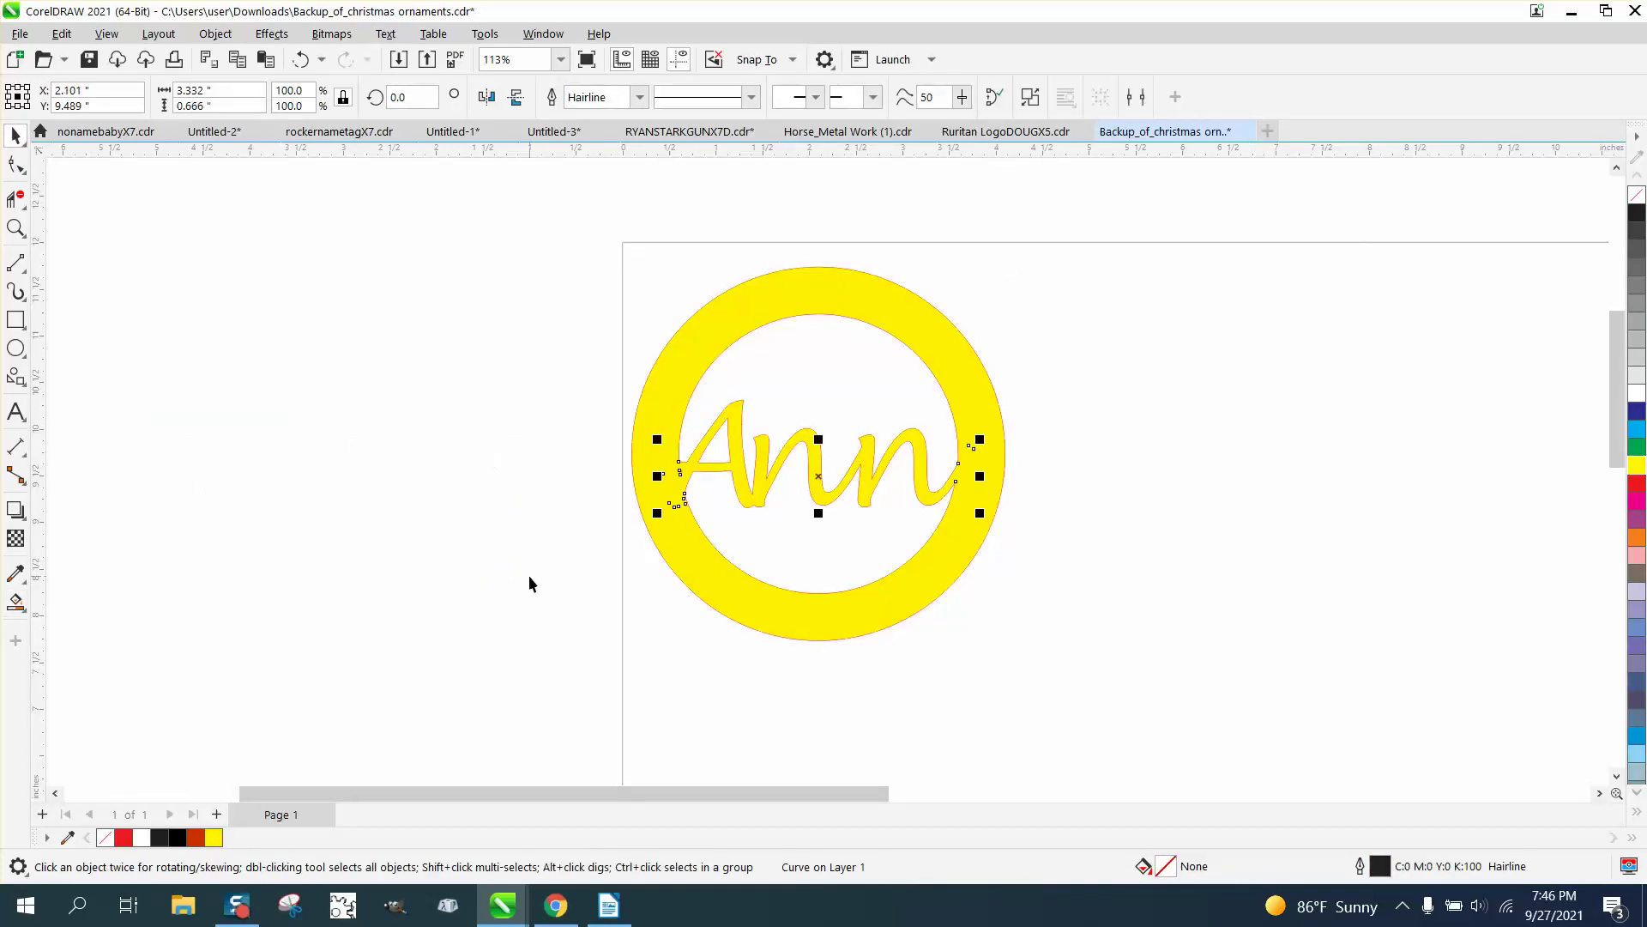
click(215, 34)
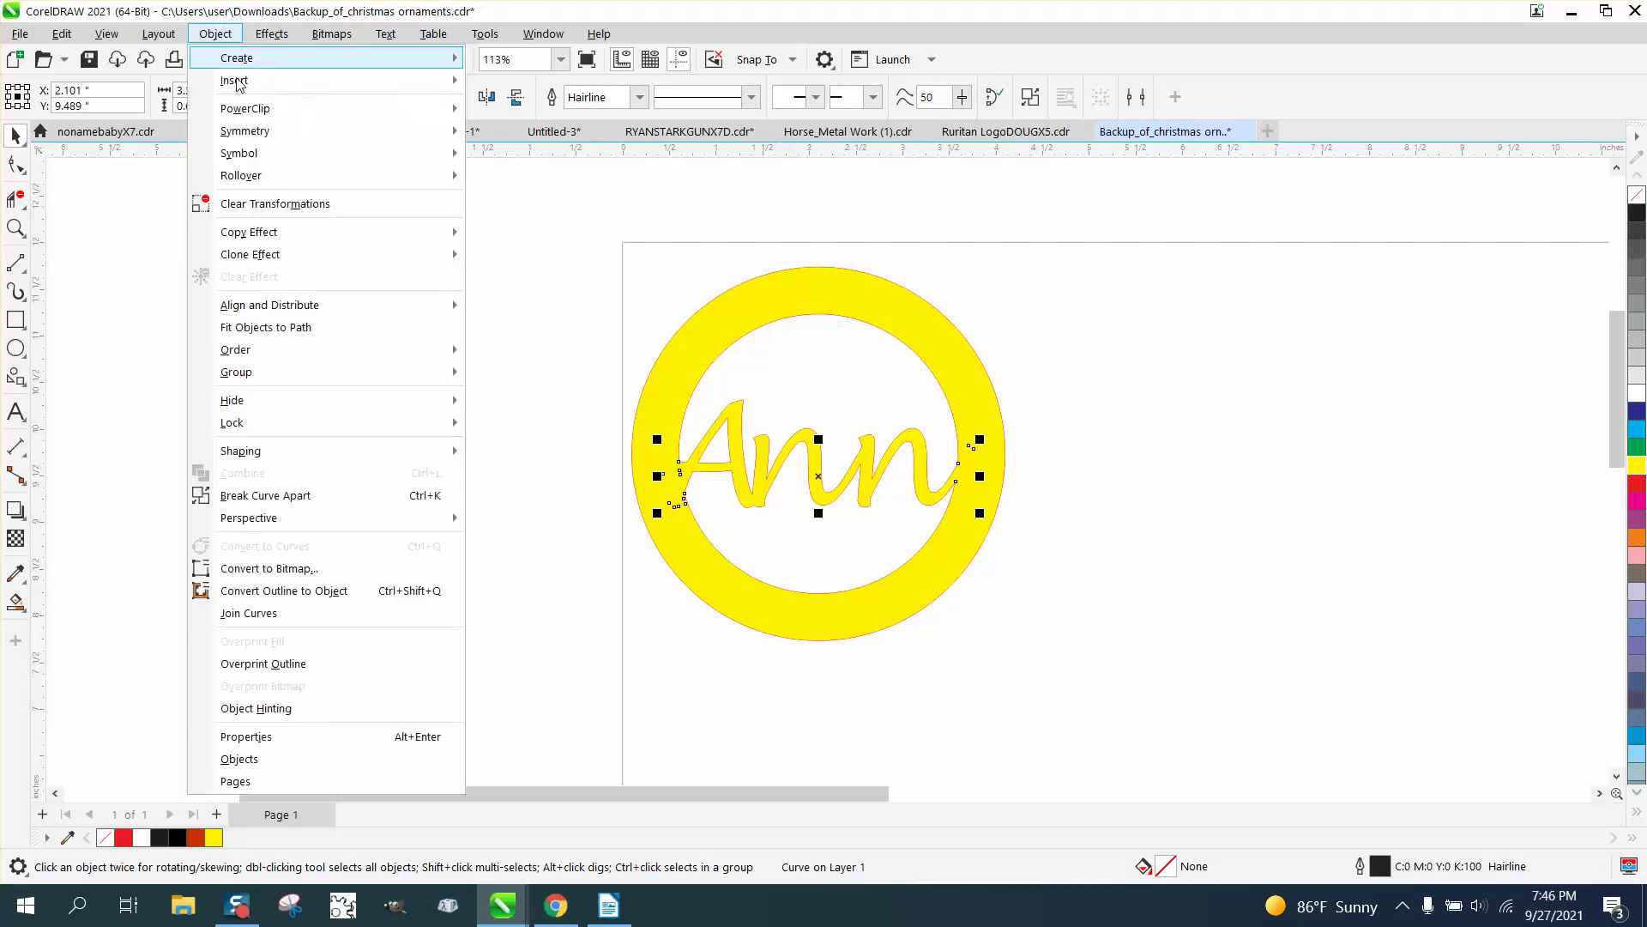
mouse_move(288, 351)
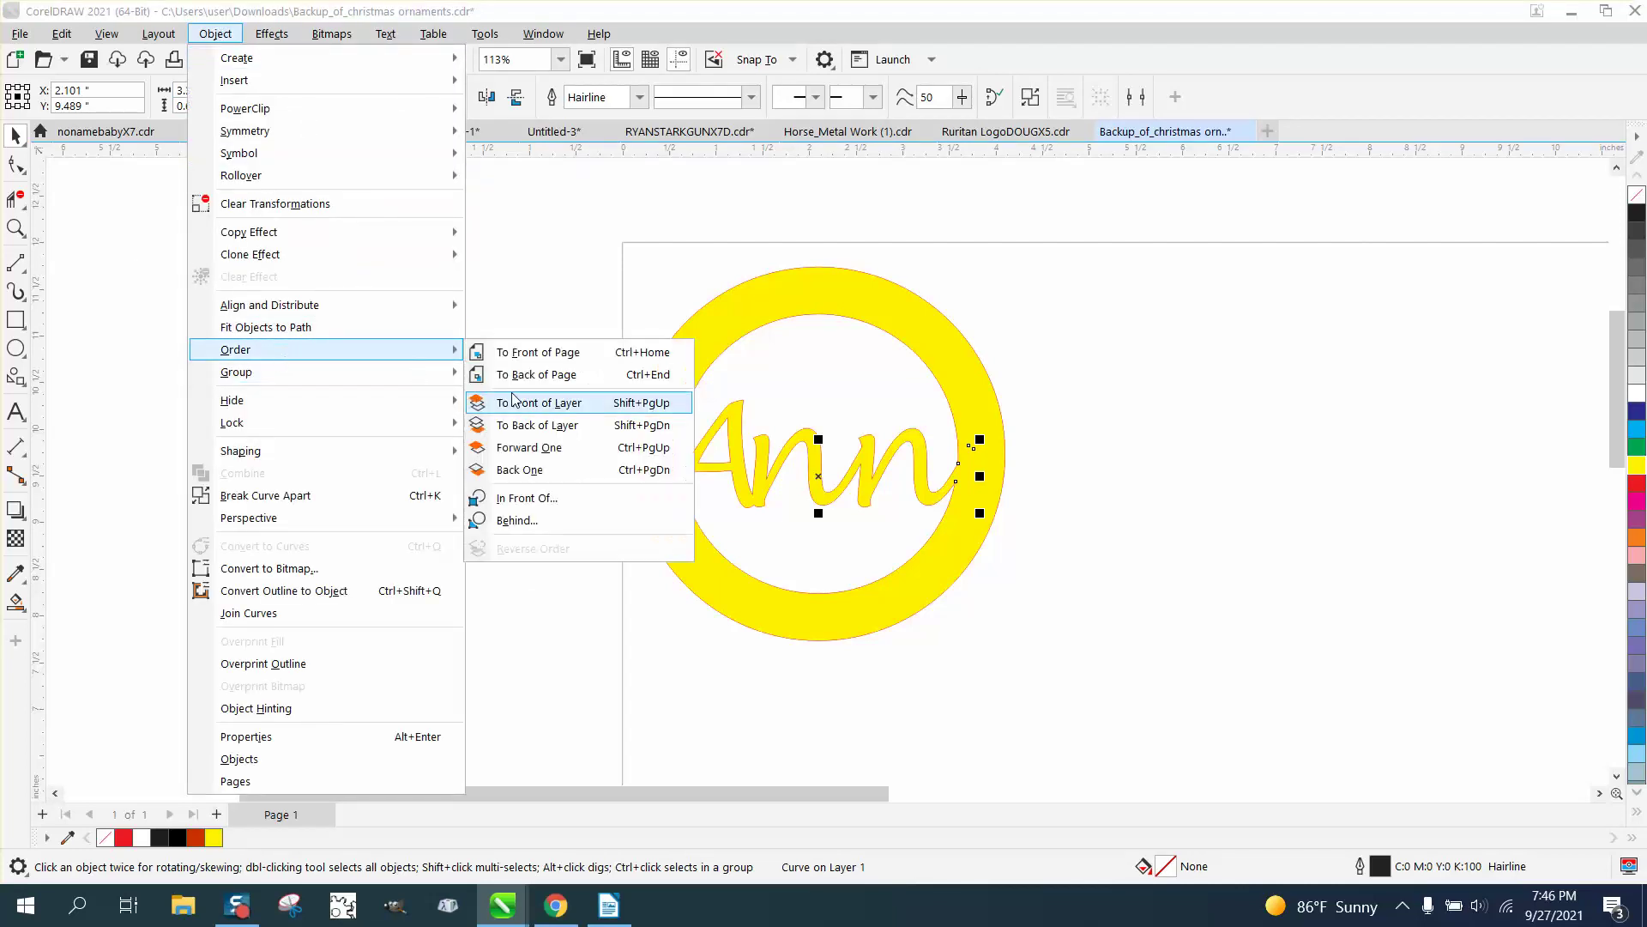
click(524, 353)
click(440, 350)
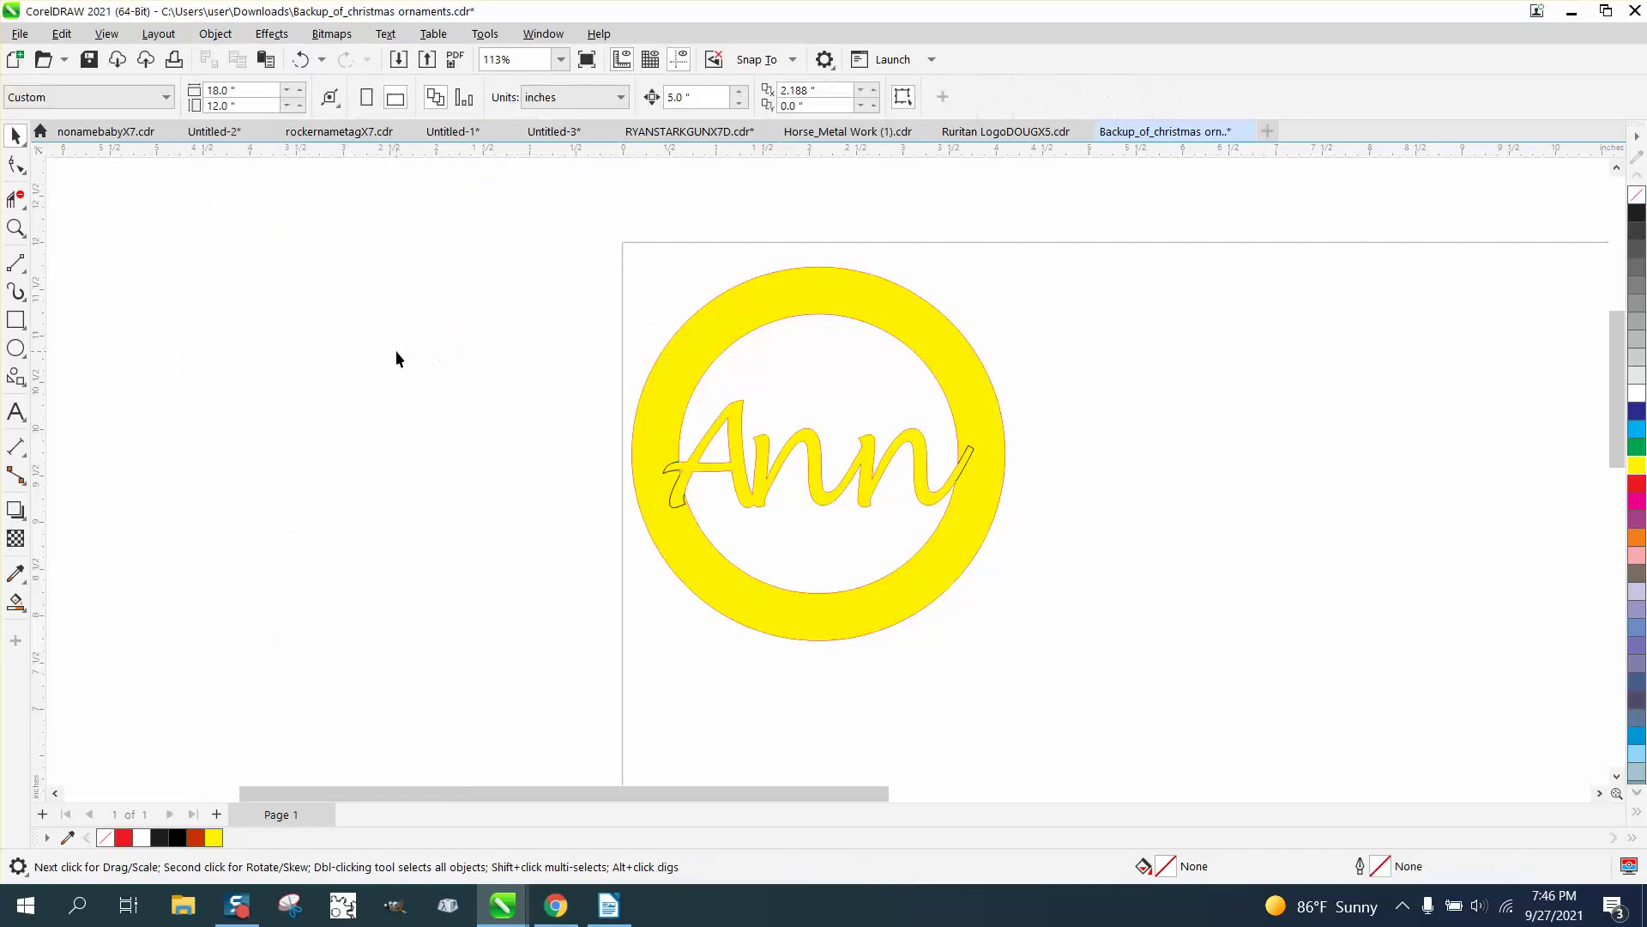
click(16, 227)
drag(606, 423, 1060, 570)
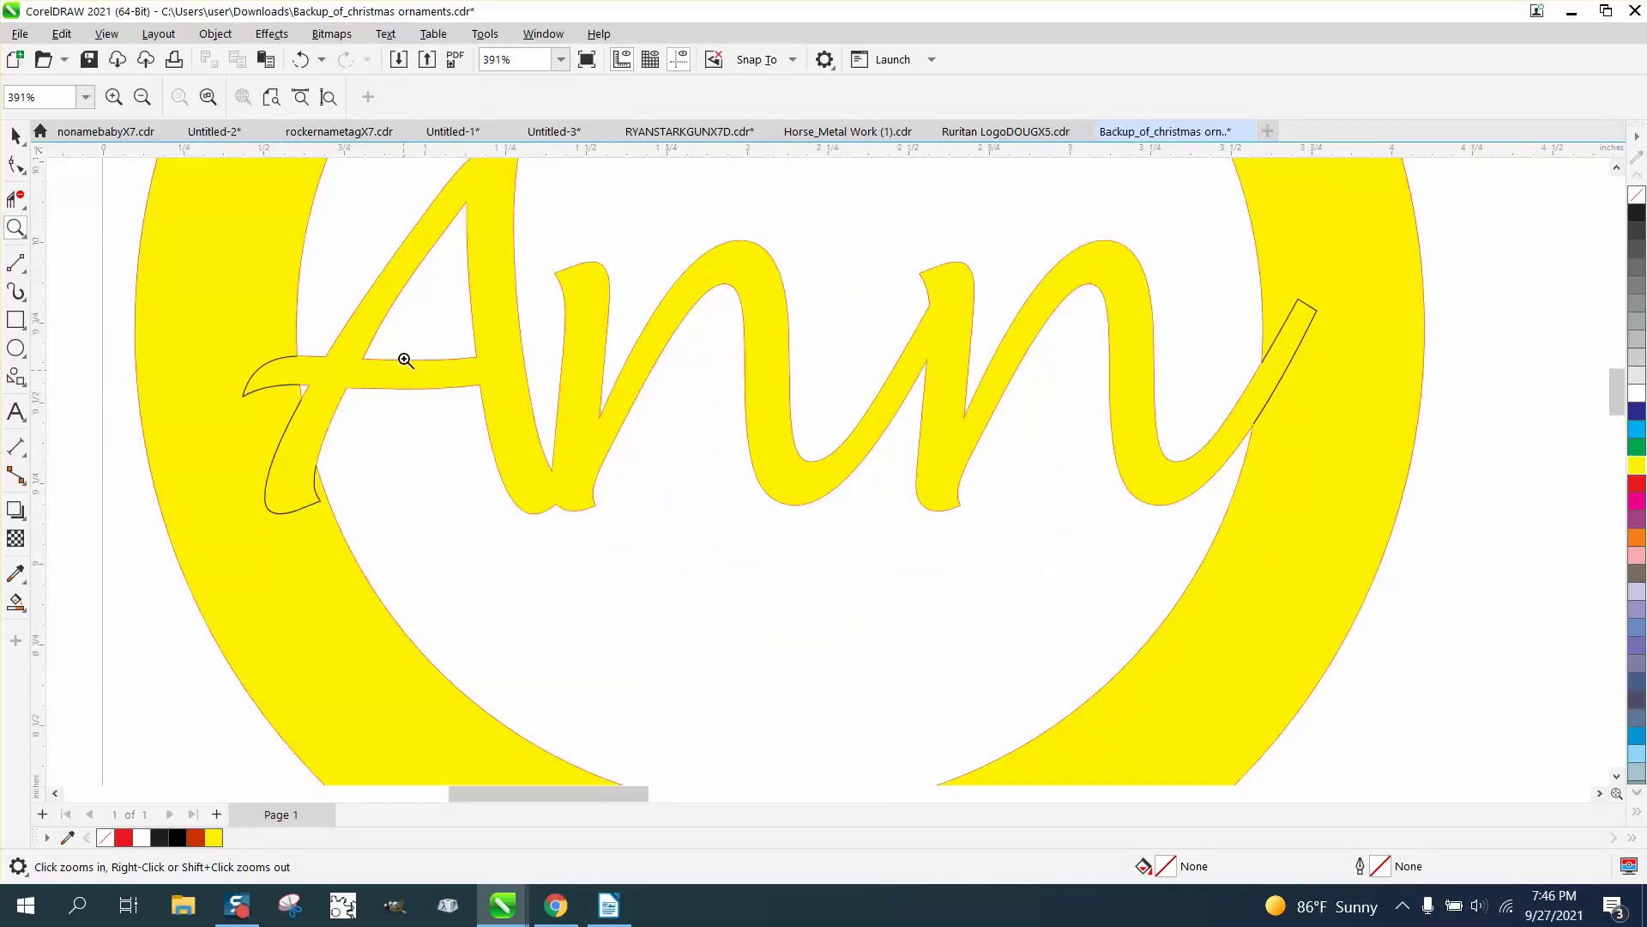
scroll(316, 416, down, 4)
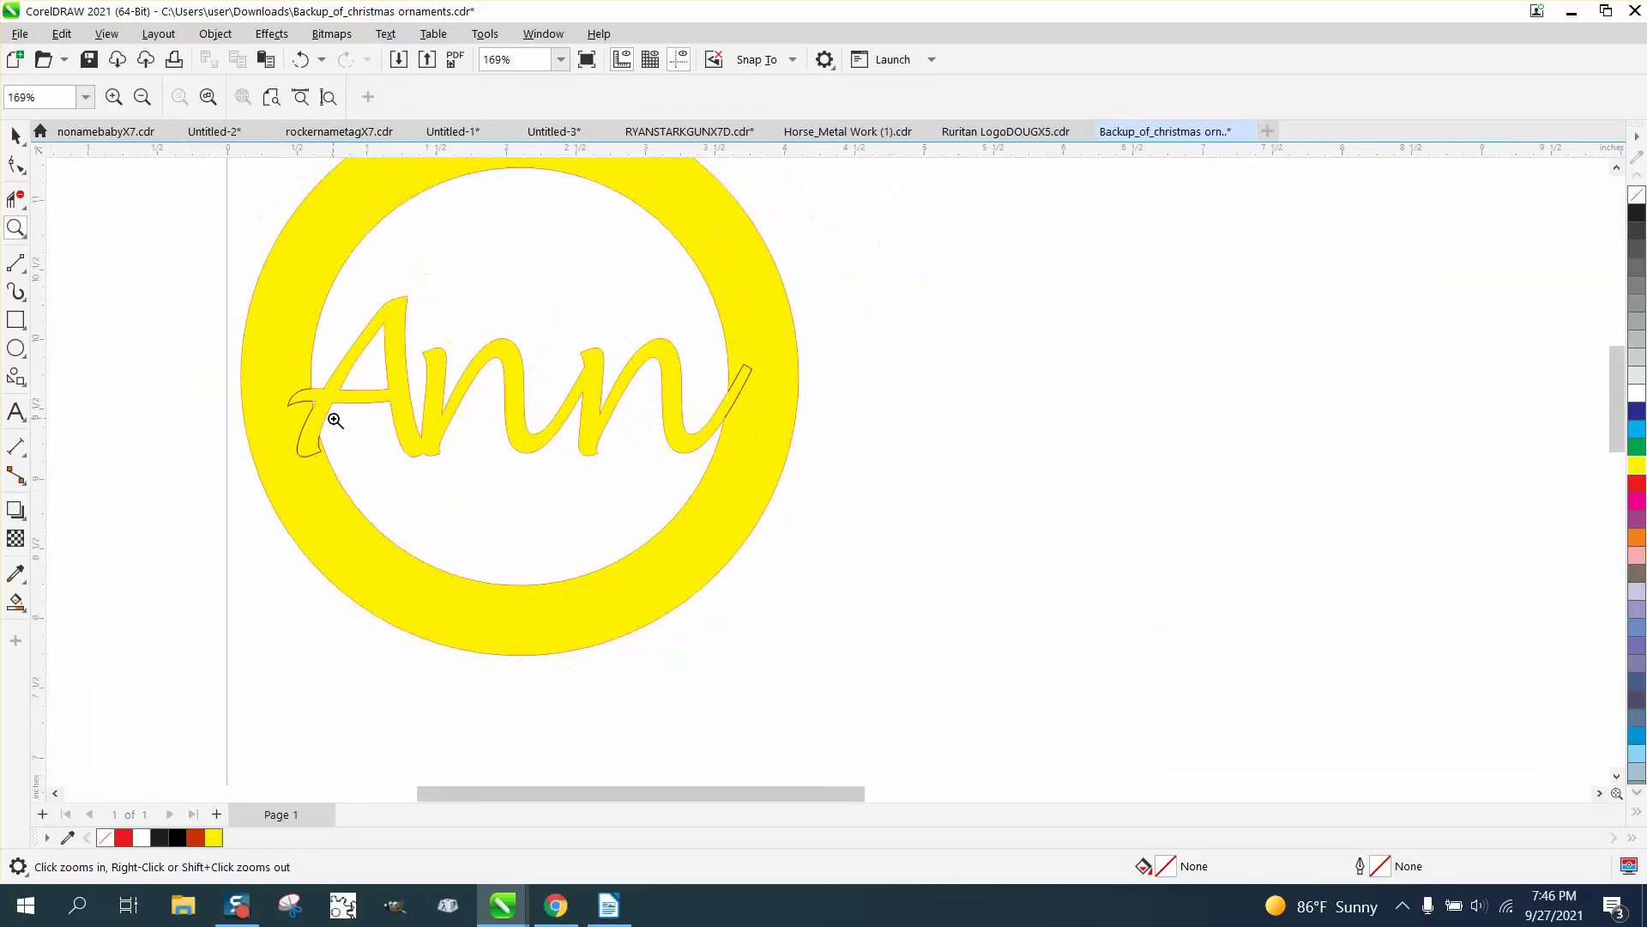
scroll(766, 399, down, 2)
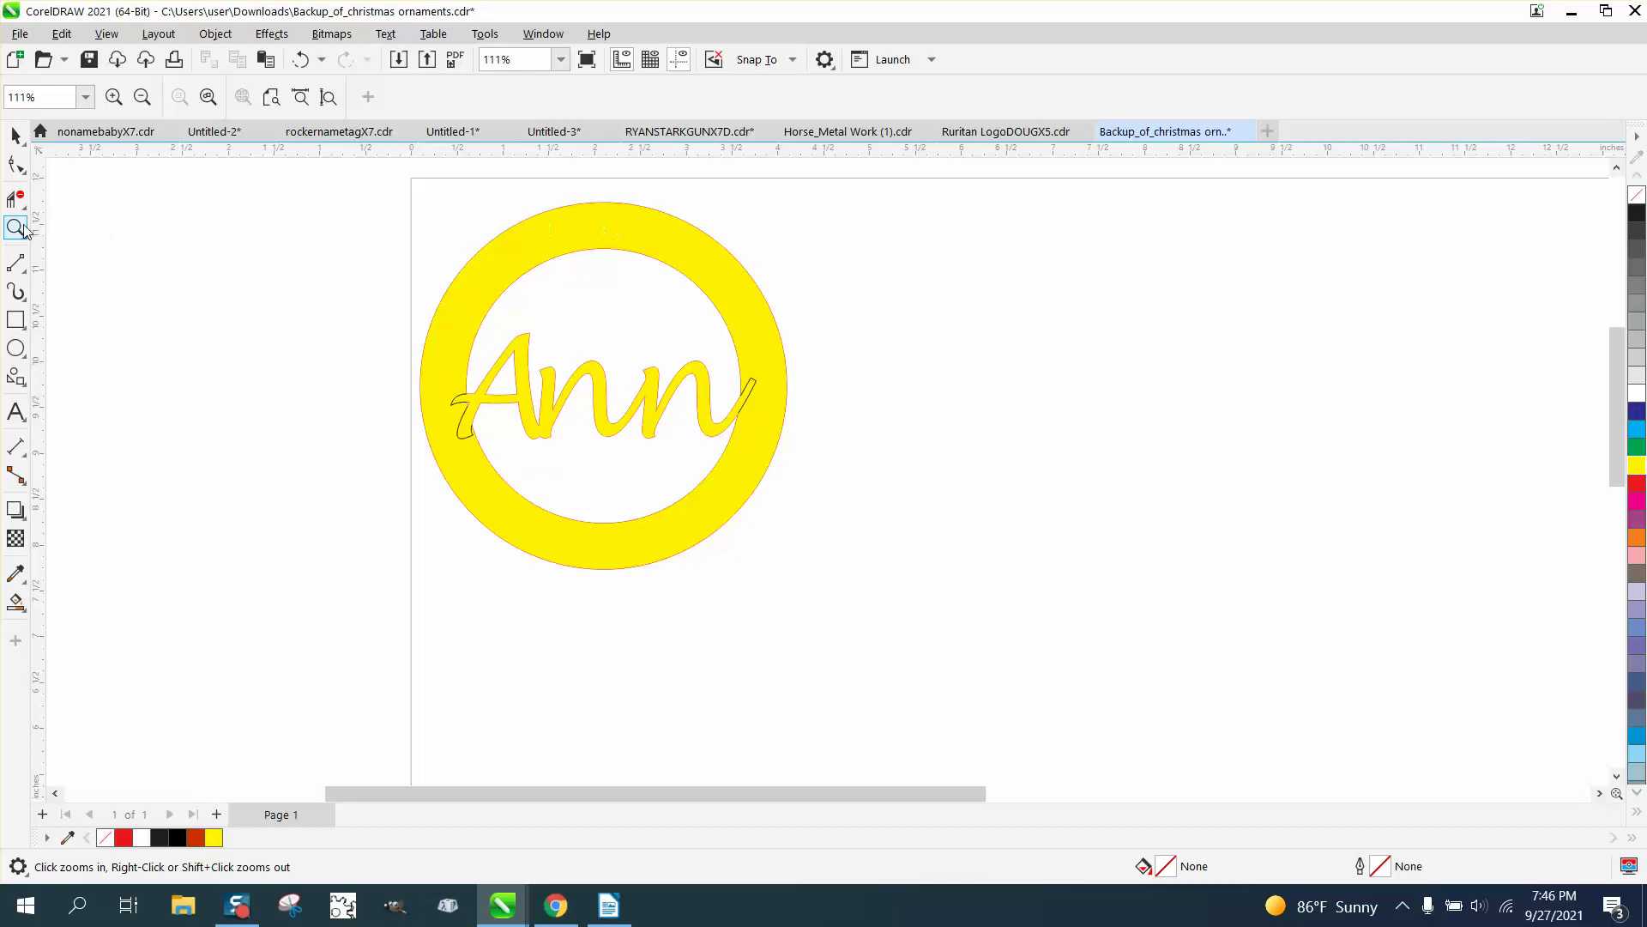
Undo four changes to remove the yellow fill, leaving plain red outlines.
click(298, 64)
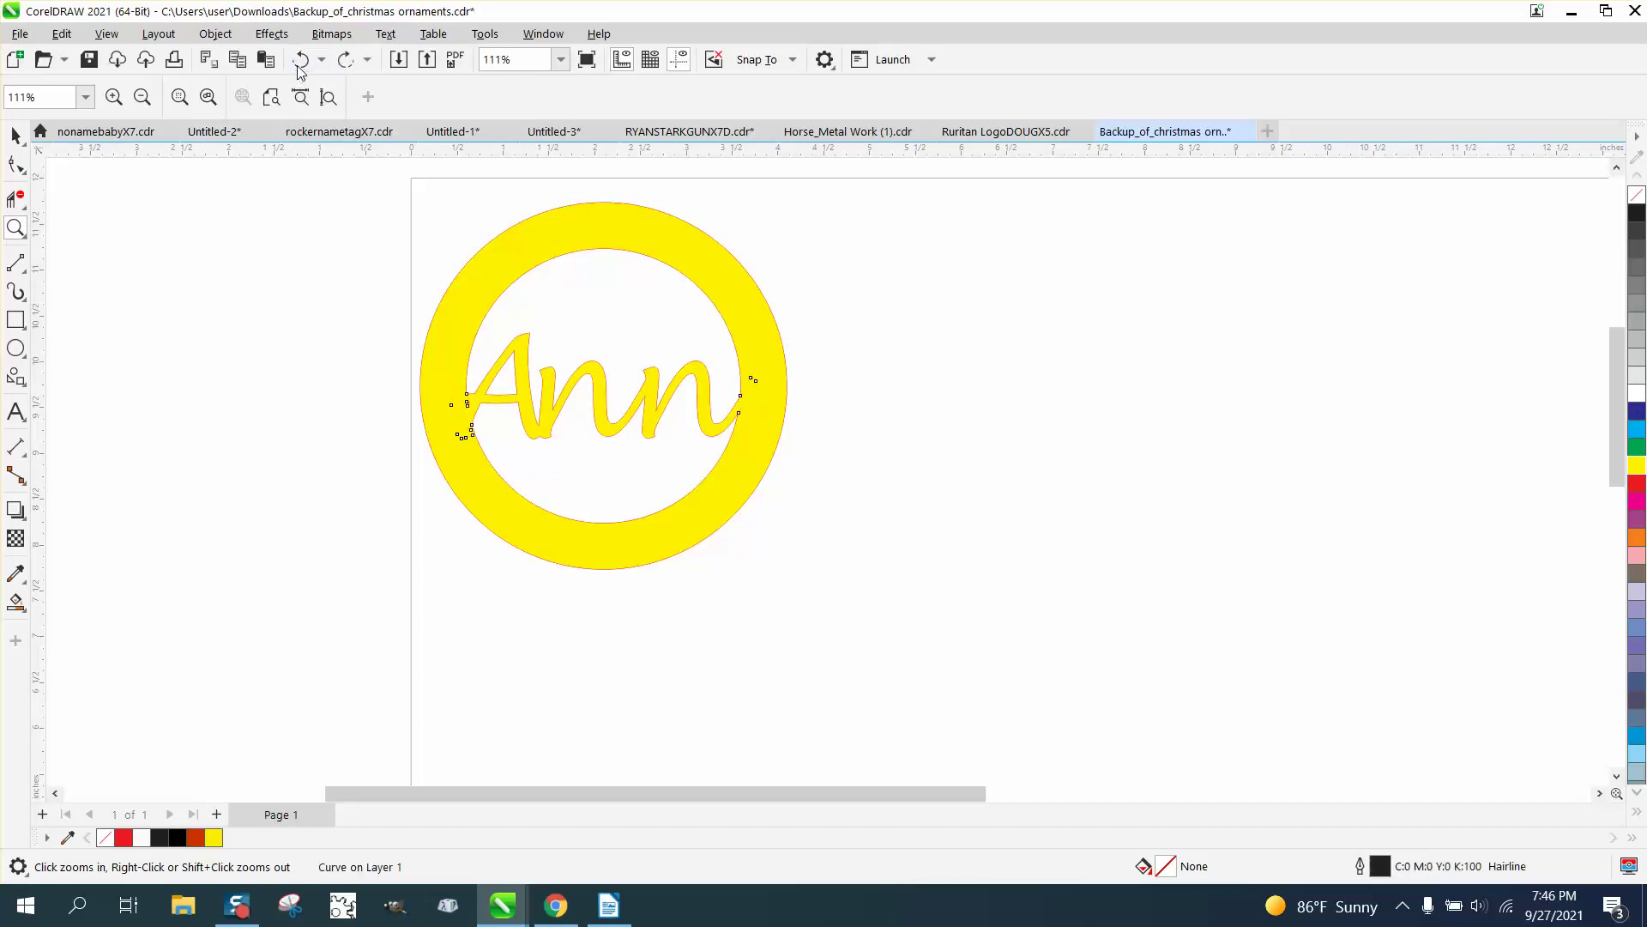
click(300, 67)
click(300, 66)
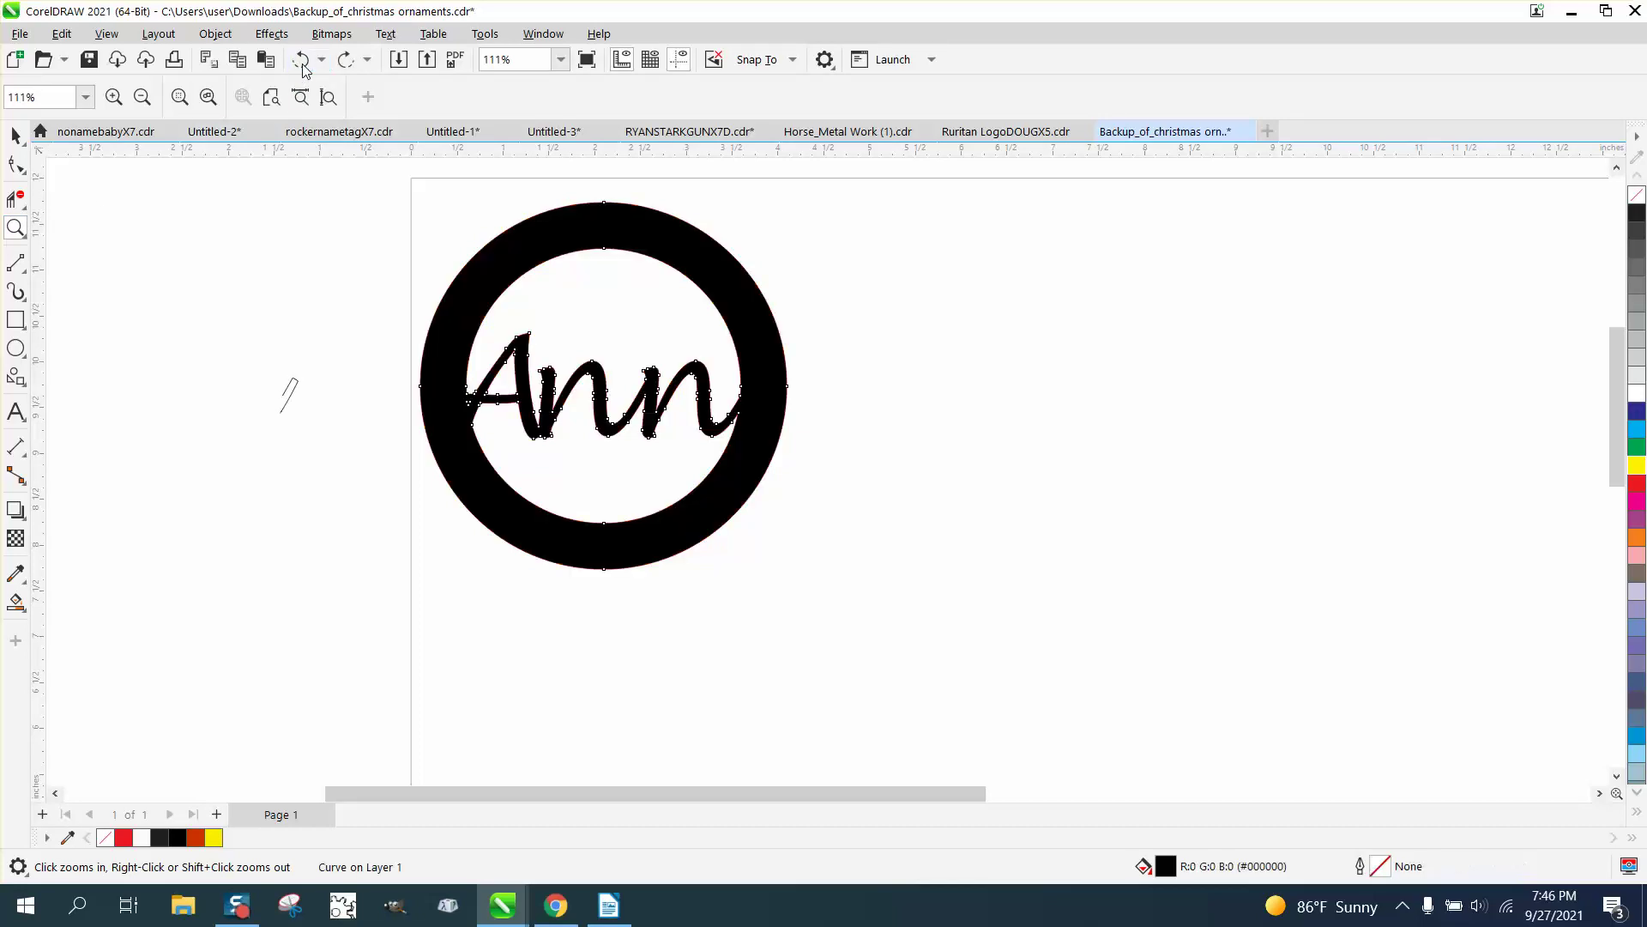
click(301, 66)
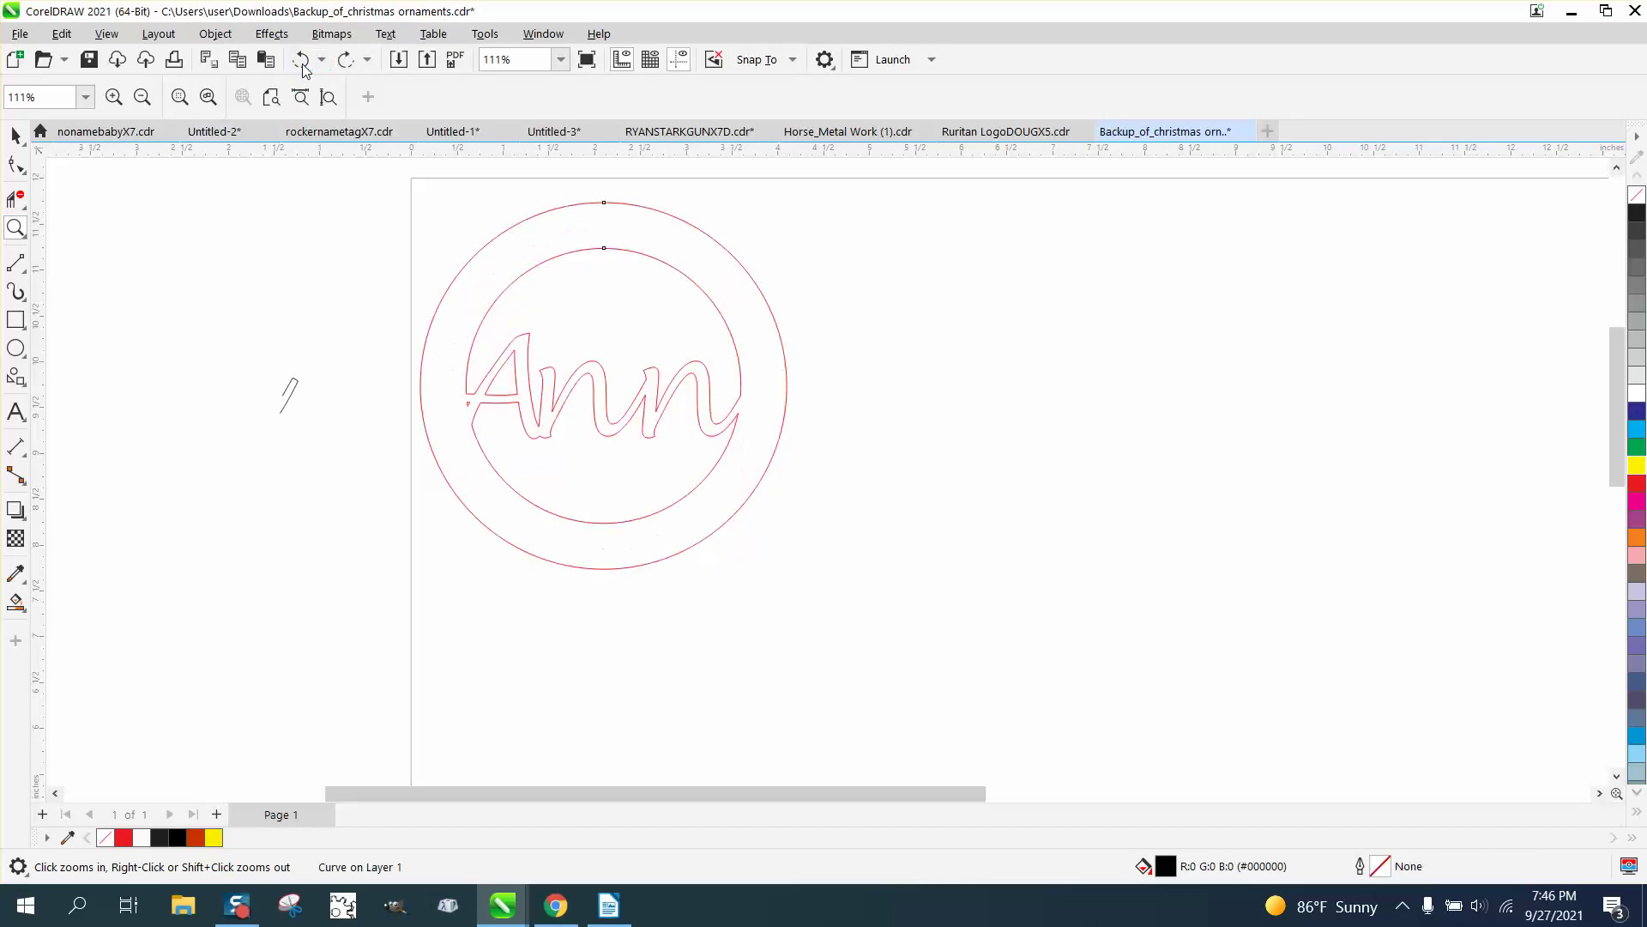
click(16, 348)
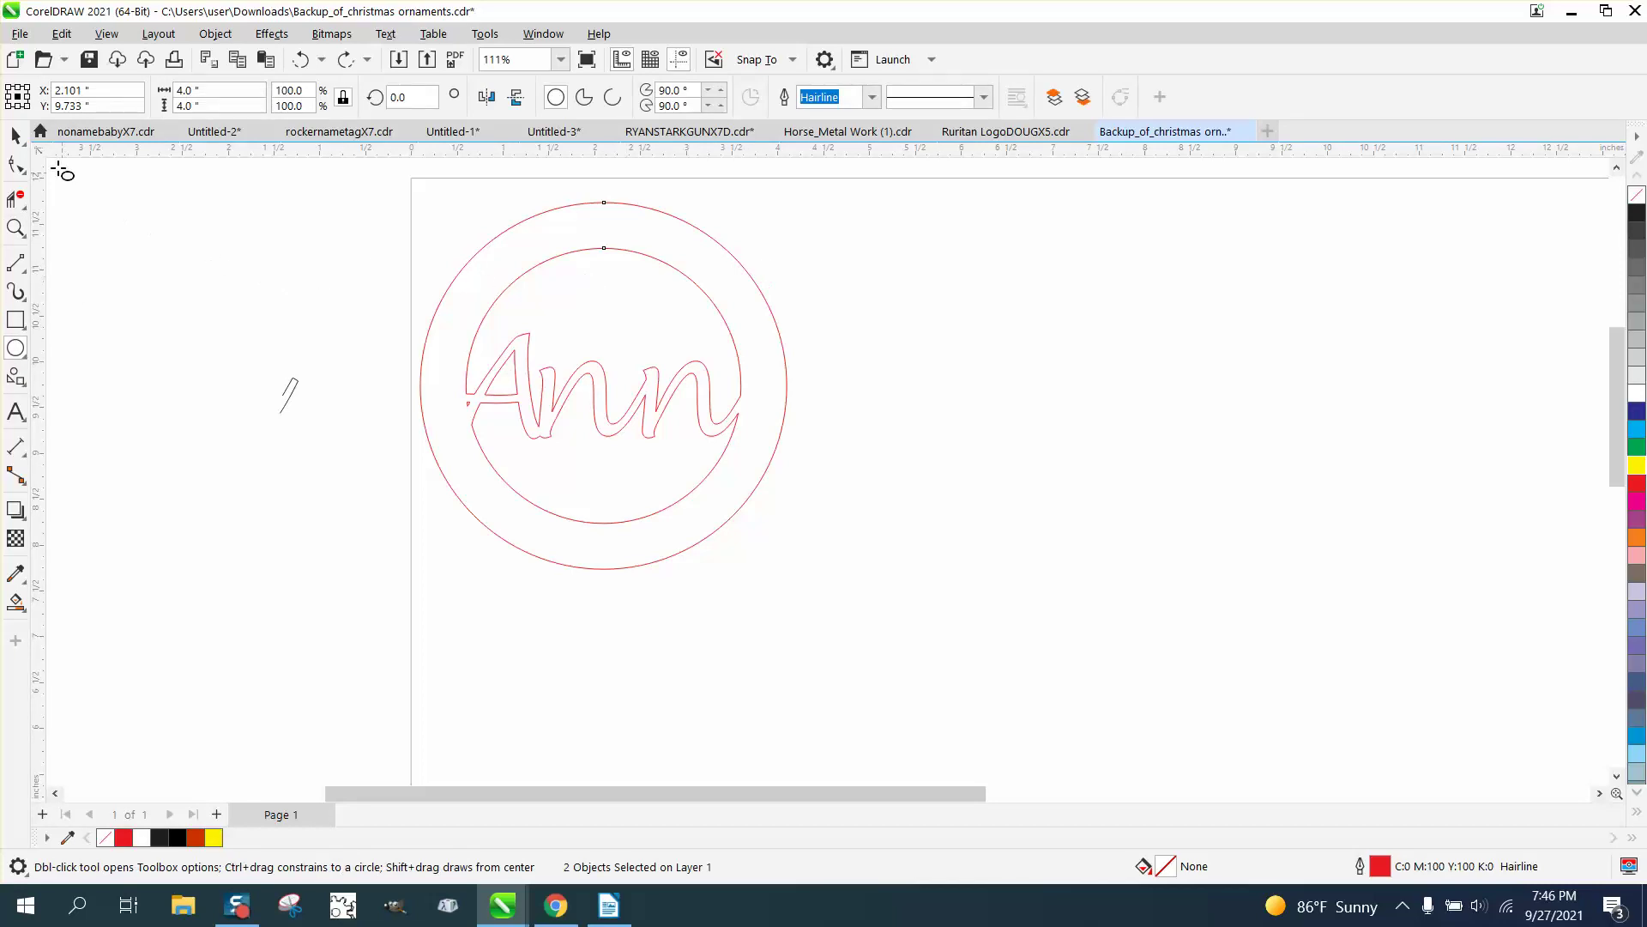
Move the flourish curves back onto Ann, then group the ornament and centre it at X 9.0, Y 6.0.
click(15, 135)
scroll(338, 352, down, 3)
drag(129, 331, 377, 446)
key(ctrl+l)
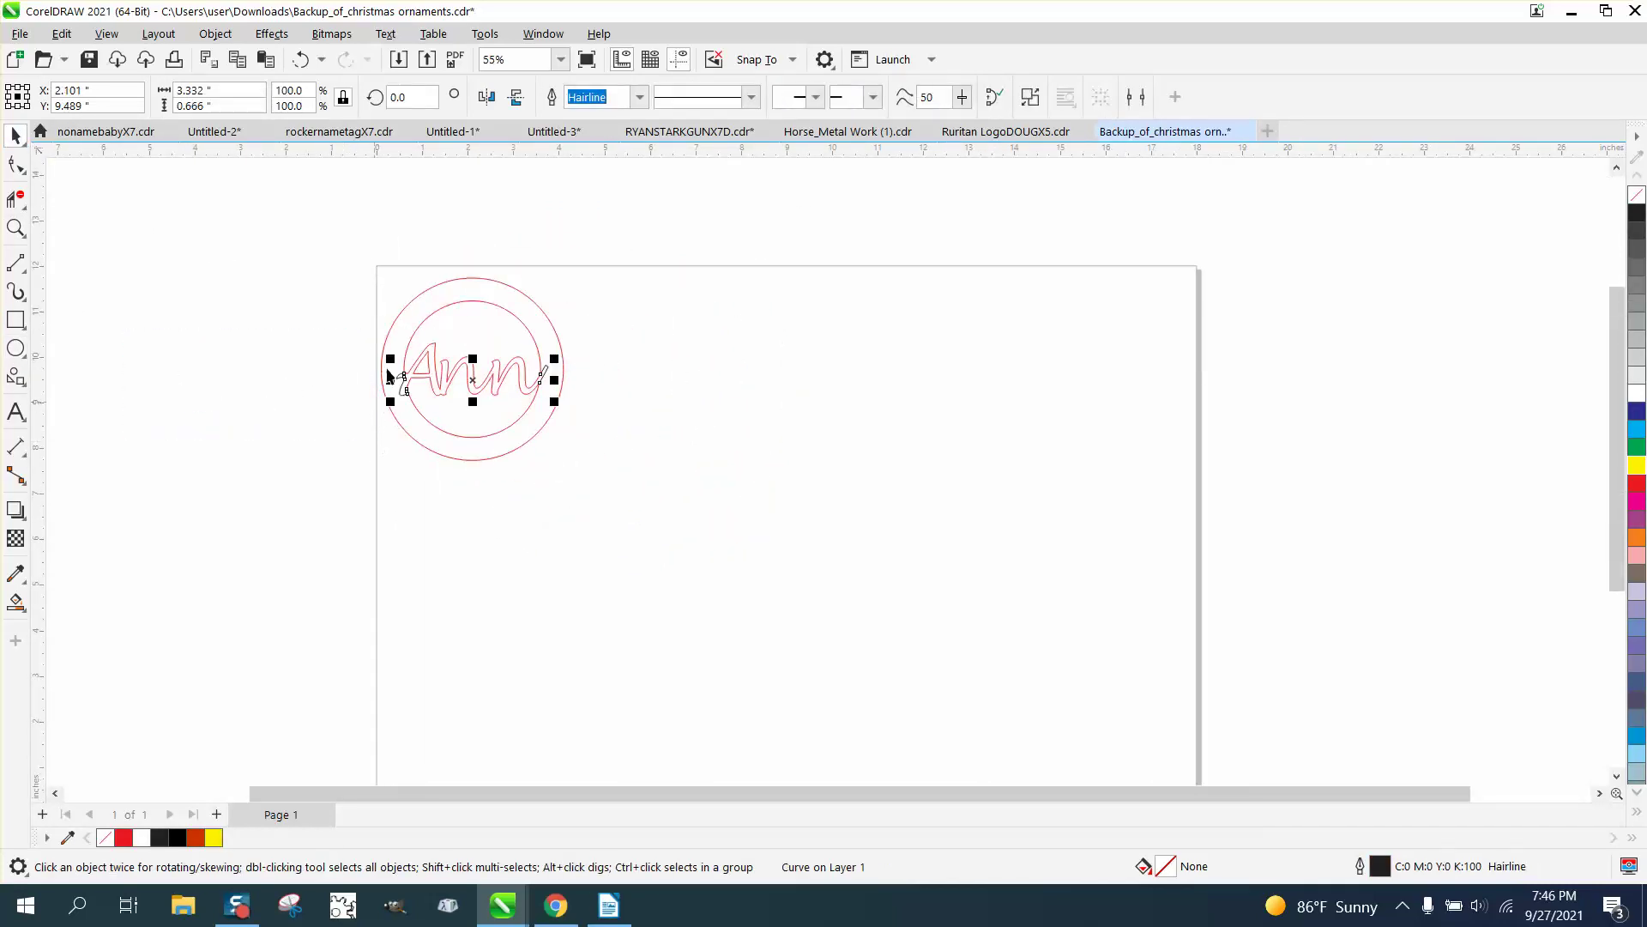
drag(564, 447, 710, 542)
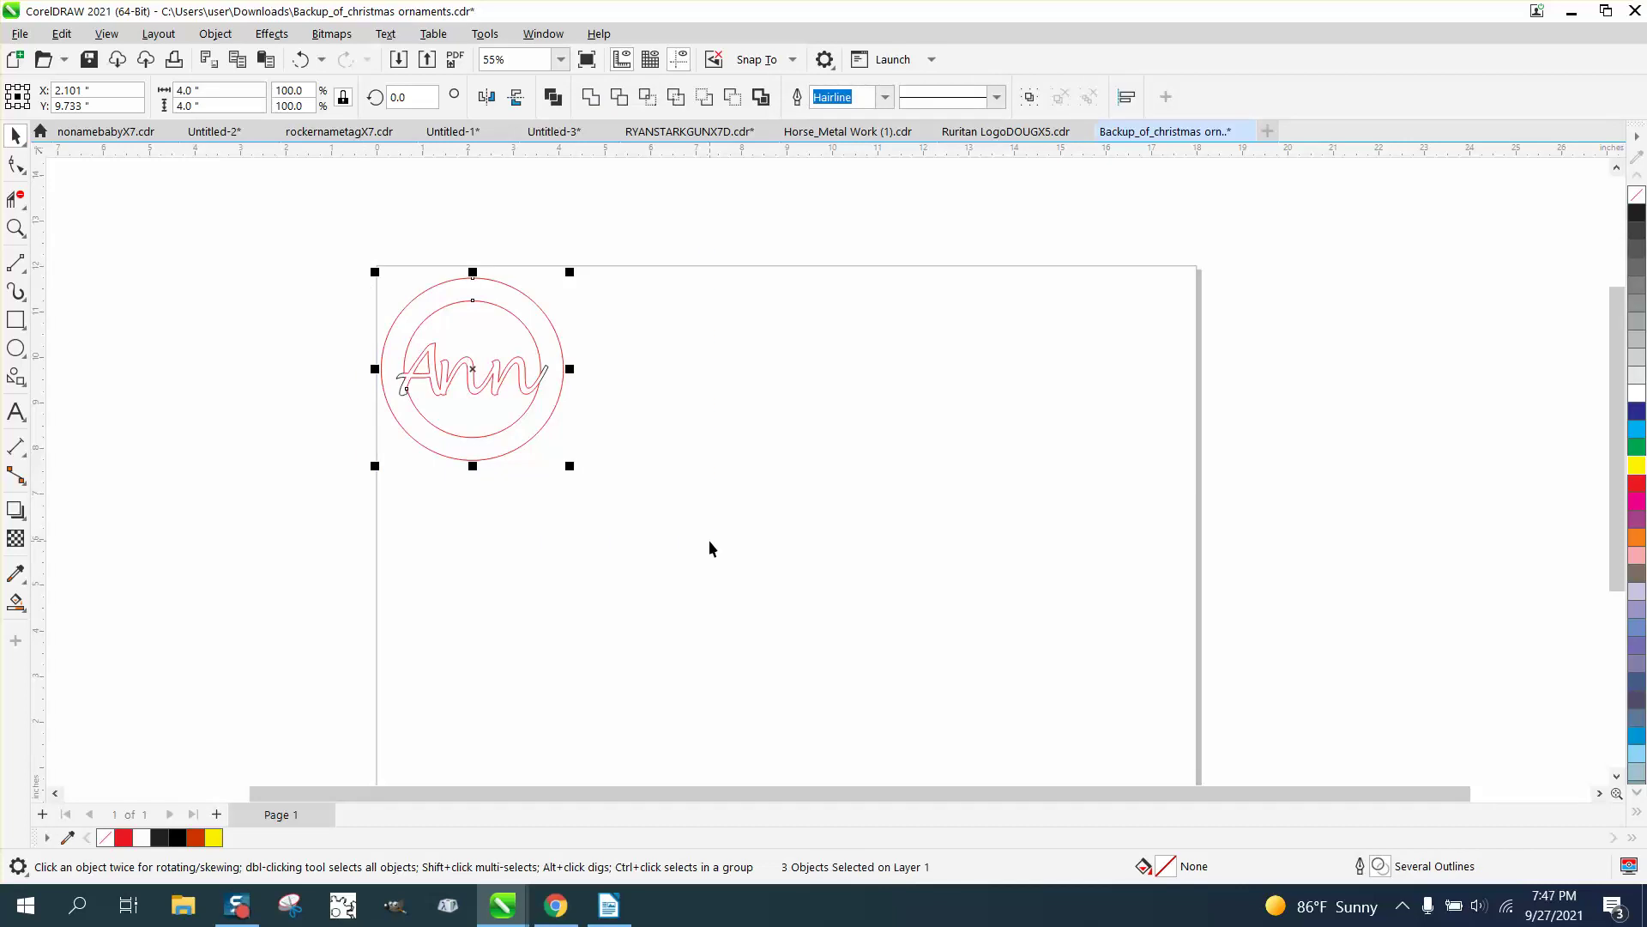
key(ctrl+g)
key(p)
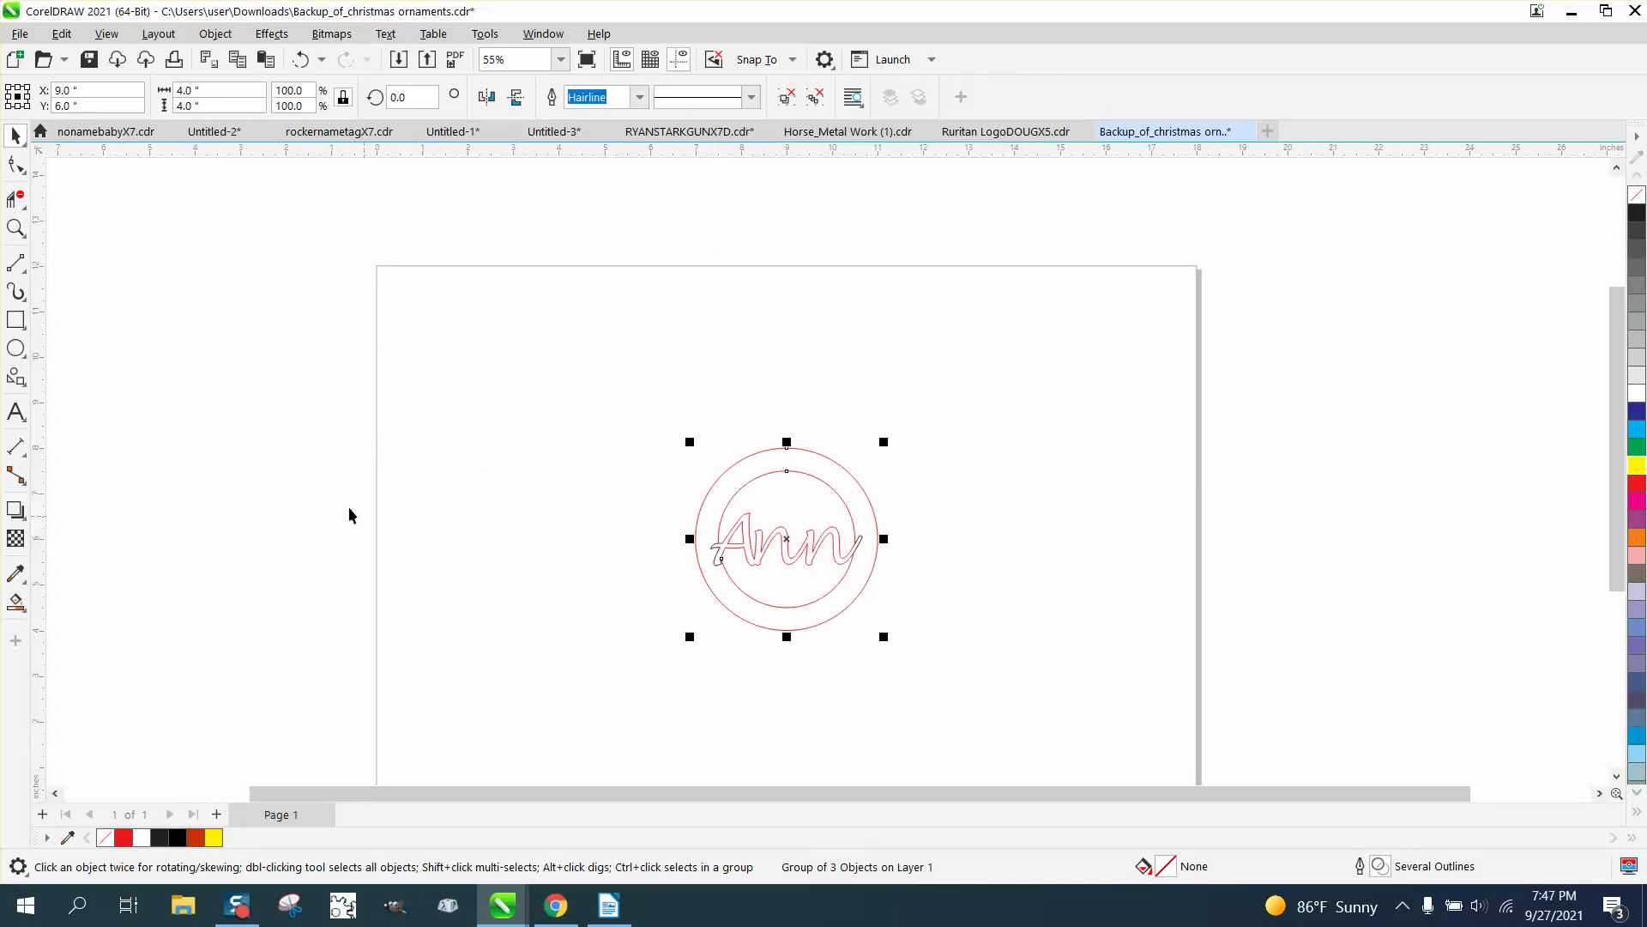
Draw a 0.125-inch circle and centre it on the page.
click(18, 348)
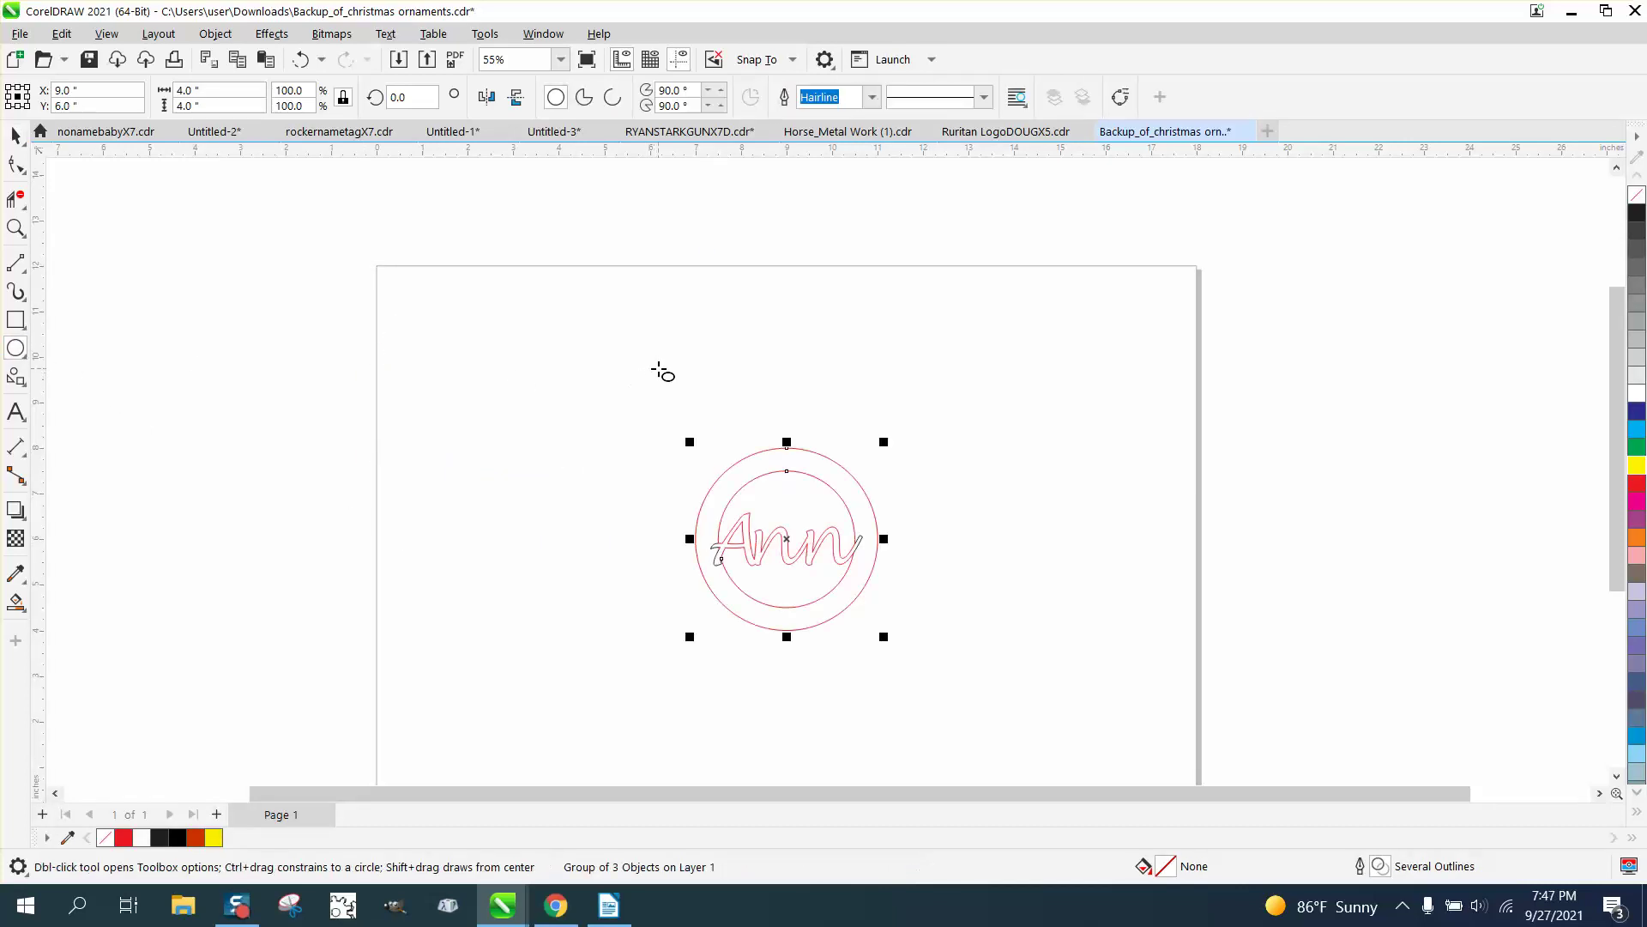
drag(663, 363, 637, 389)
click(224, 95)
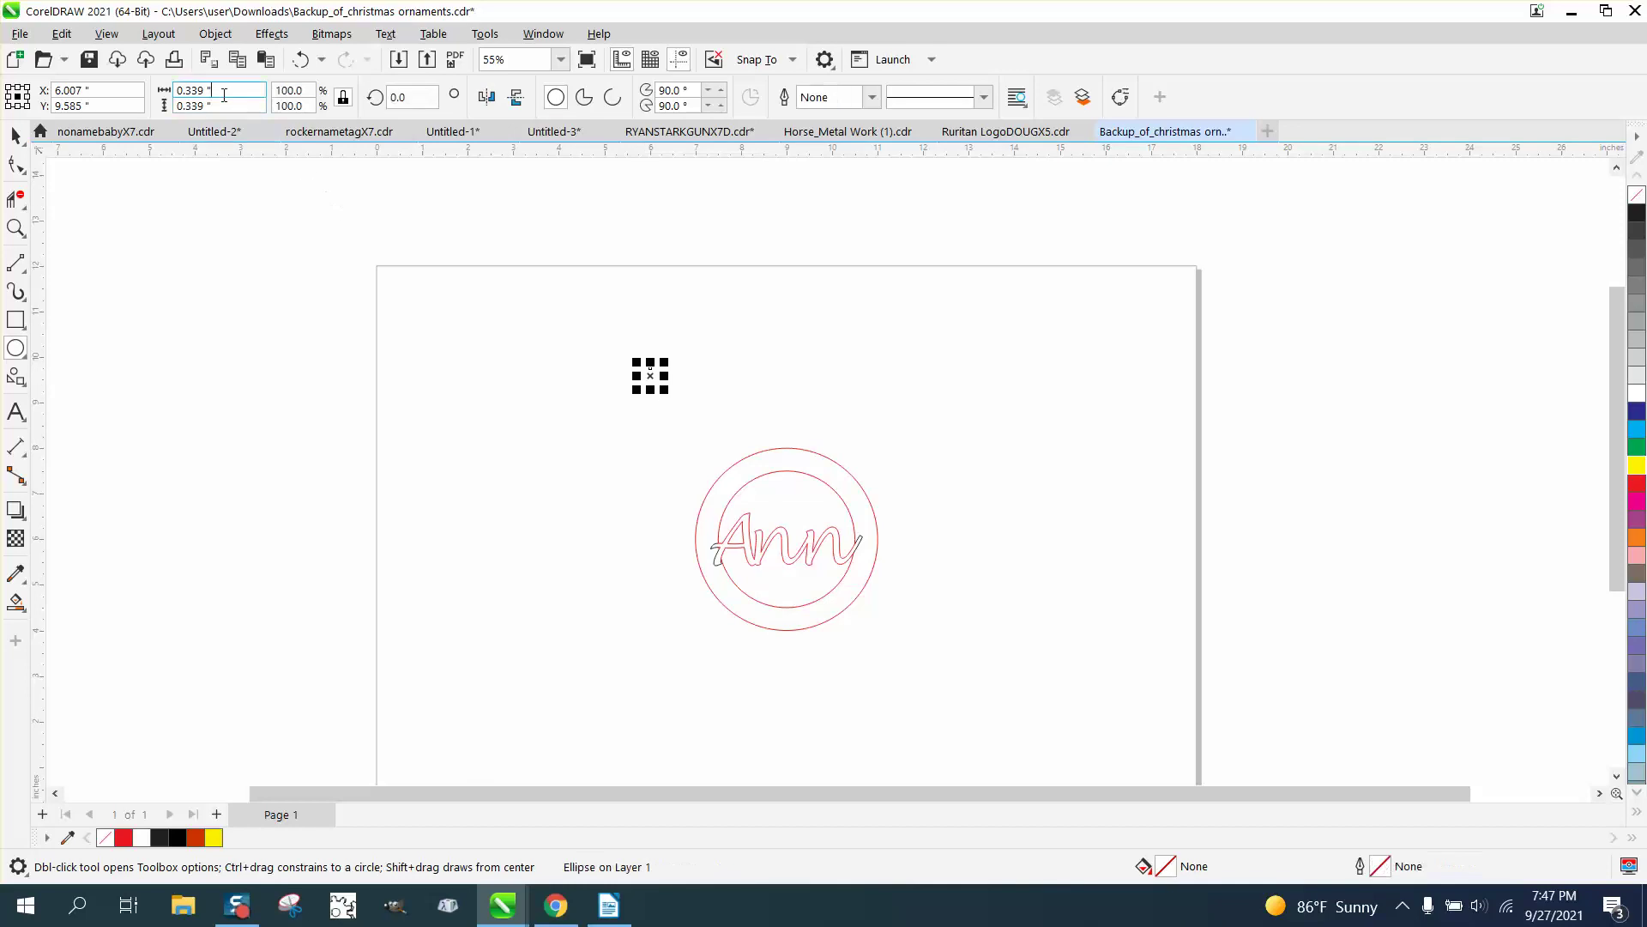
double_click(223, 94)
text(.1)
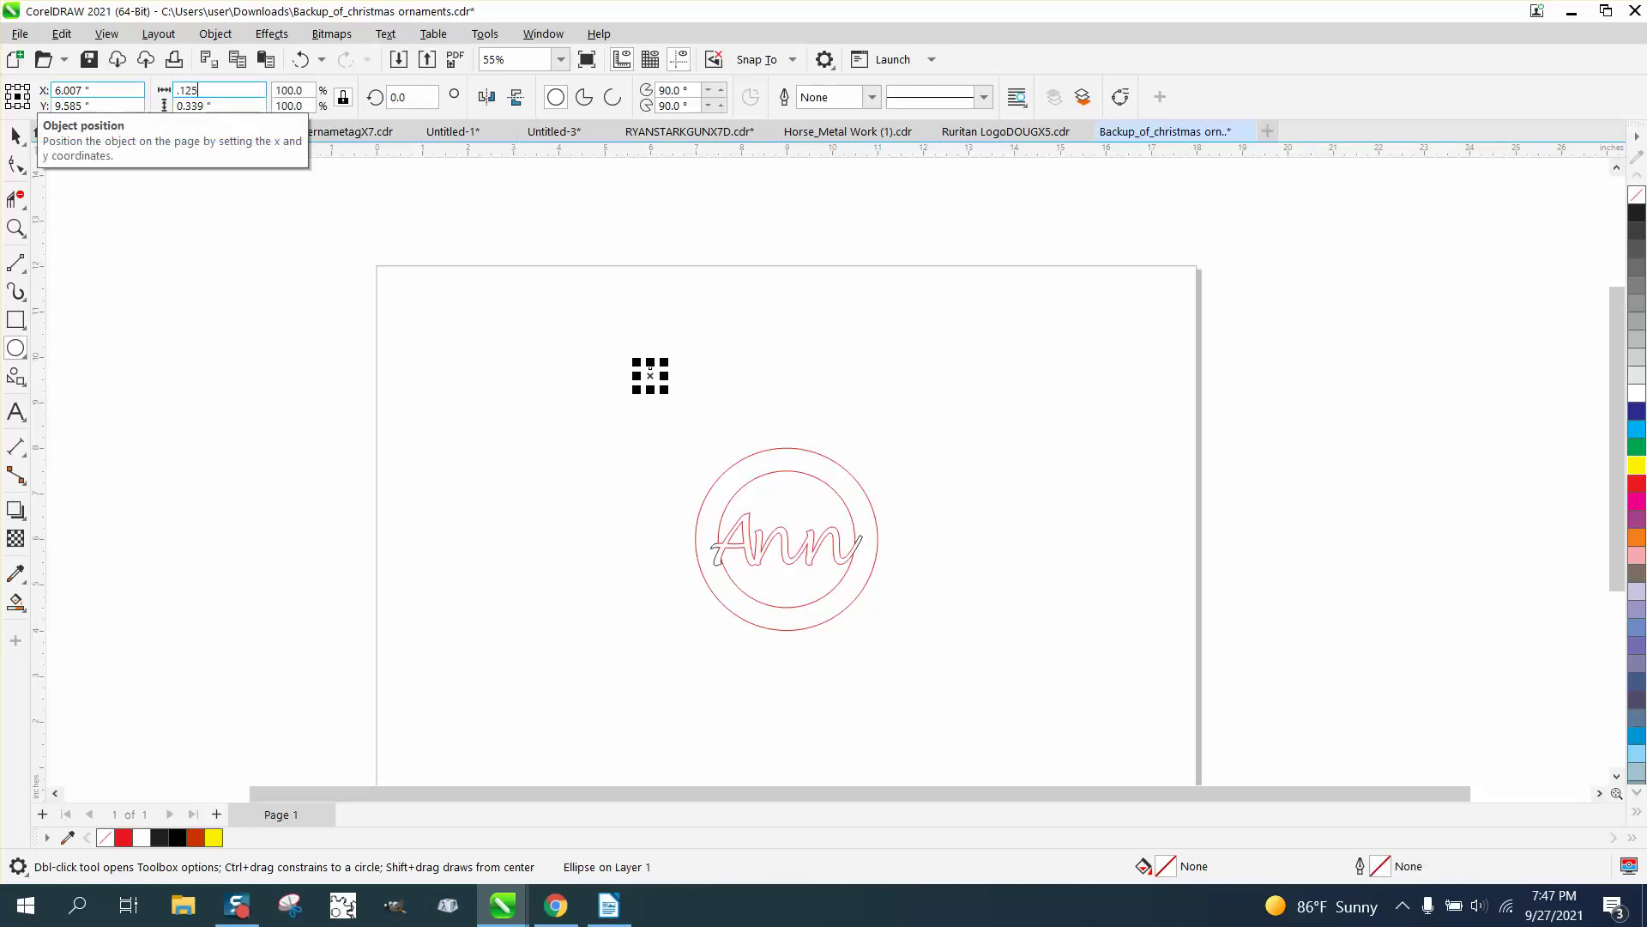
text(25)
key(Return)
key(p)
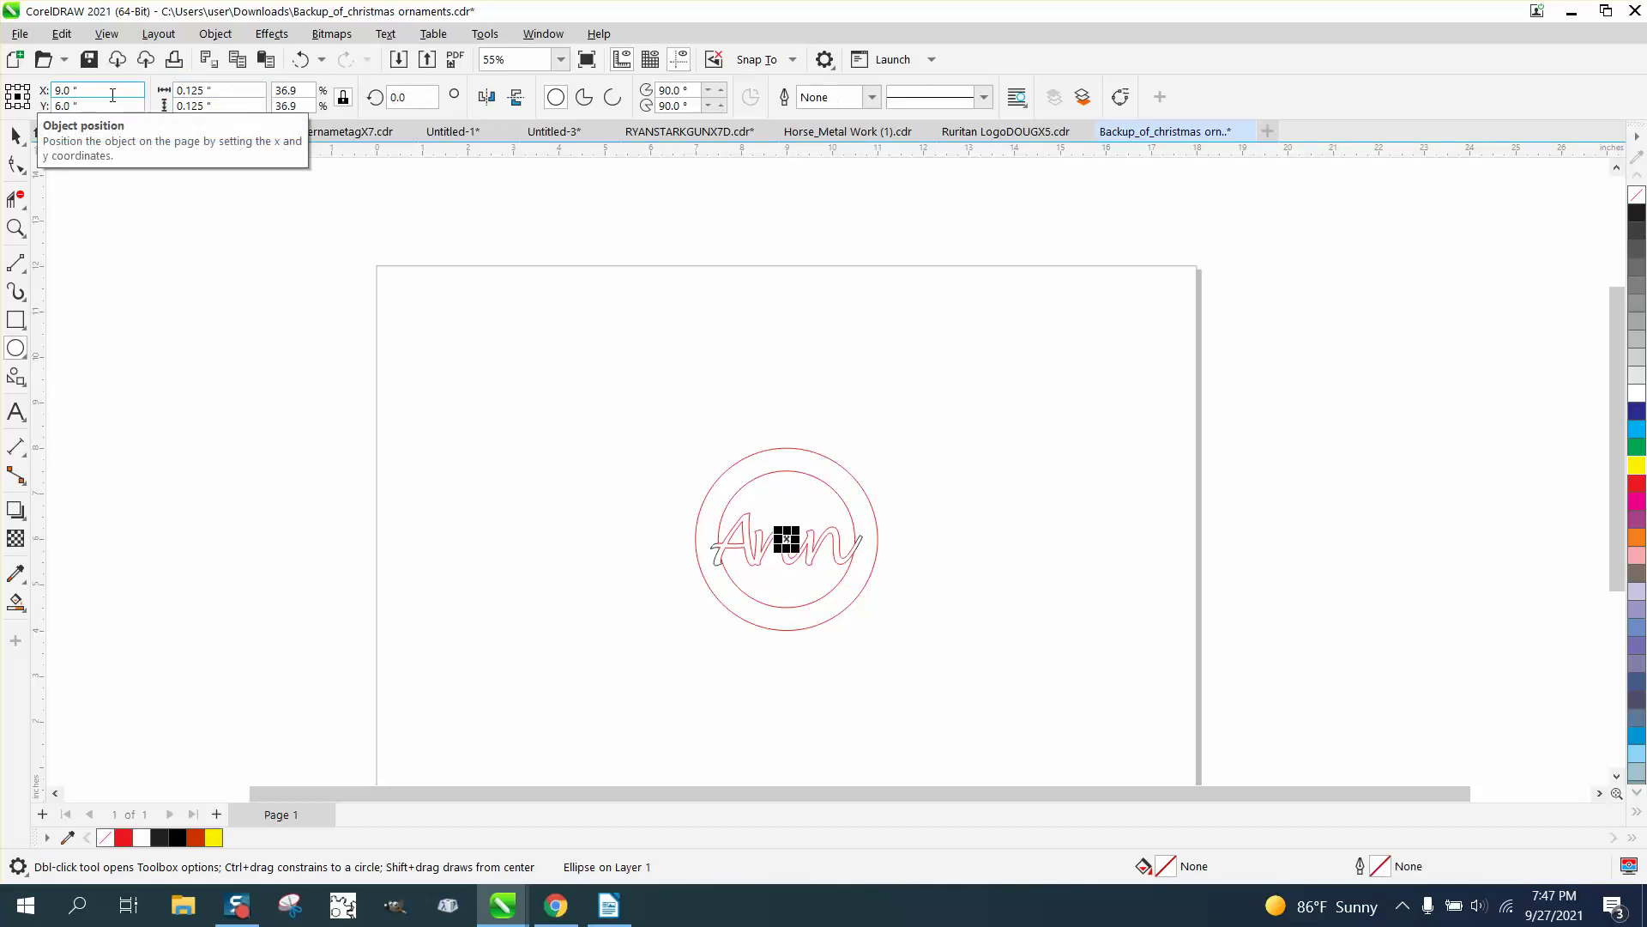
Move the small circle up to the top of the outer ring as a hanging hole.
click(15, 228)
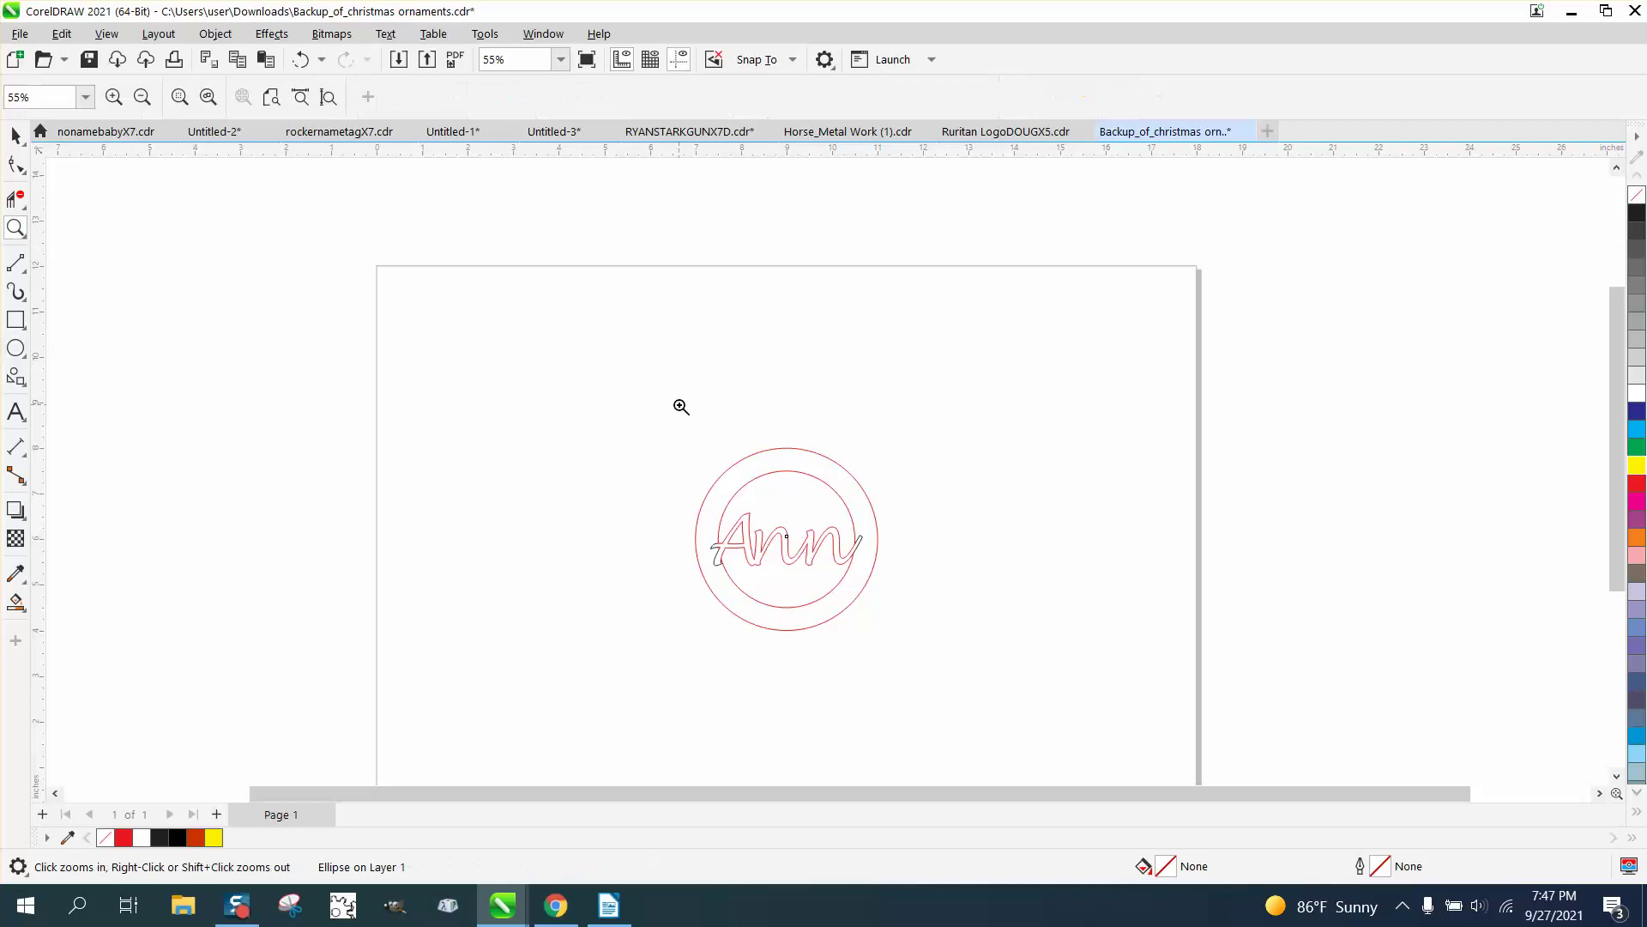
drag(675, 414, 982, 685)
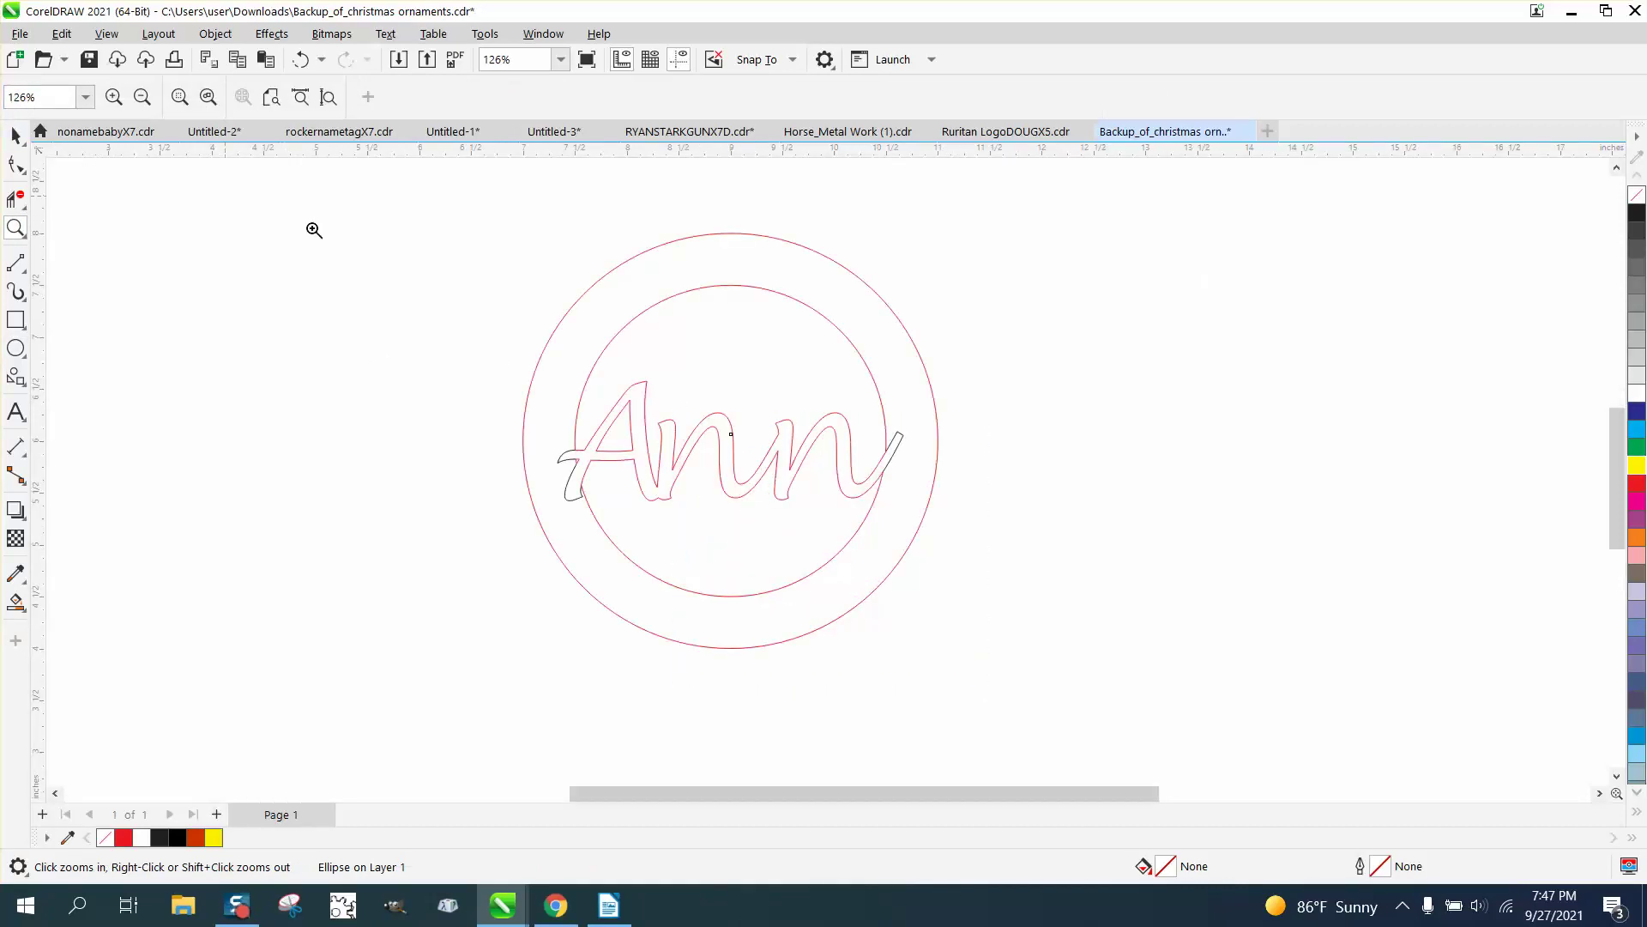
click(16, 134)
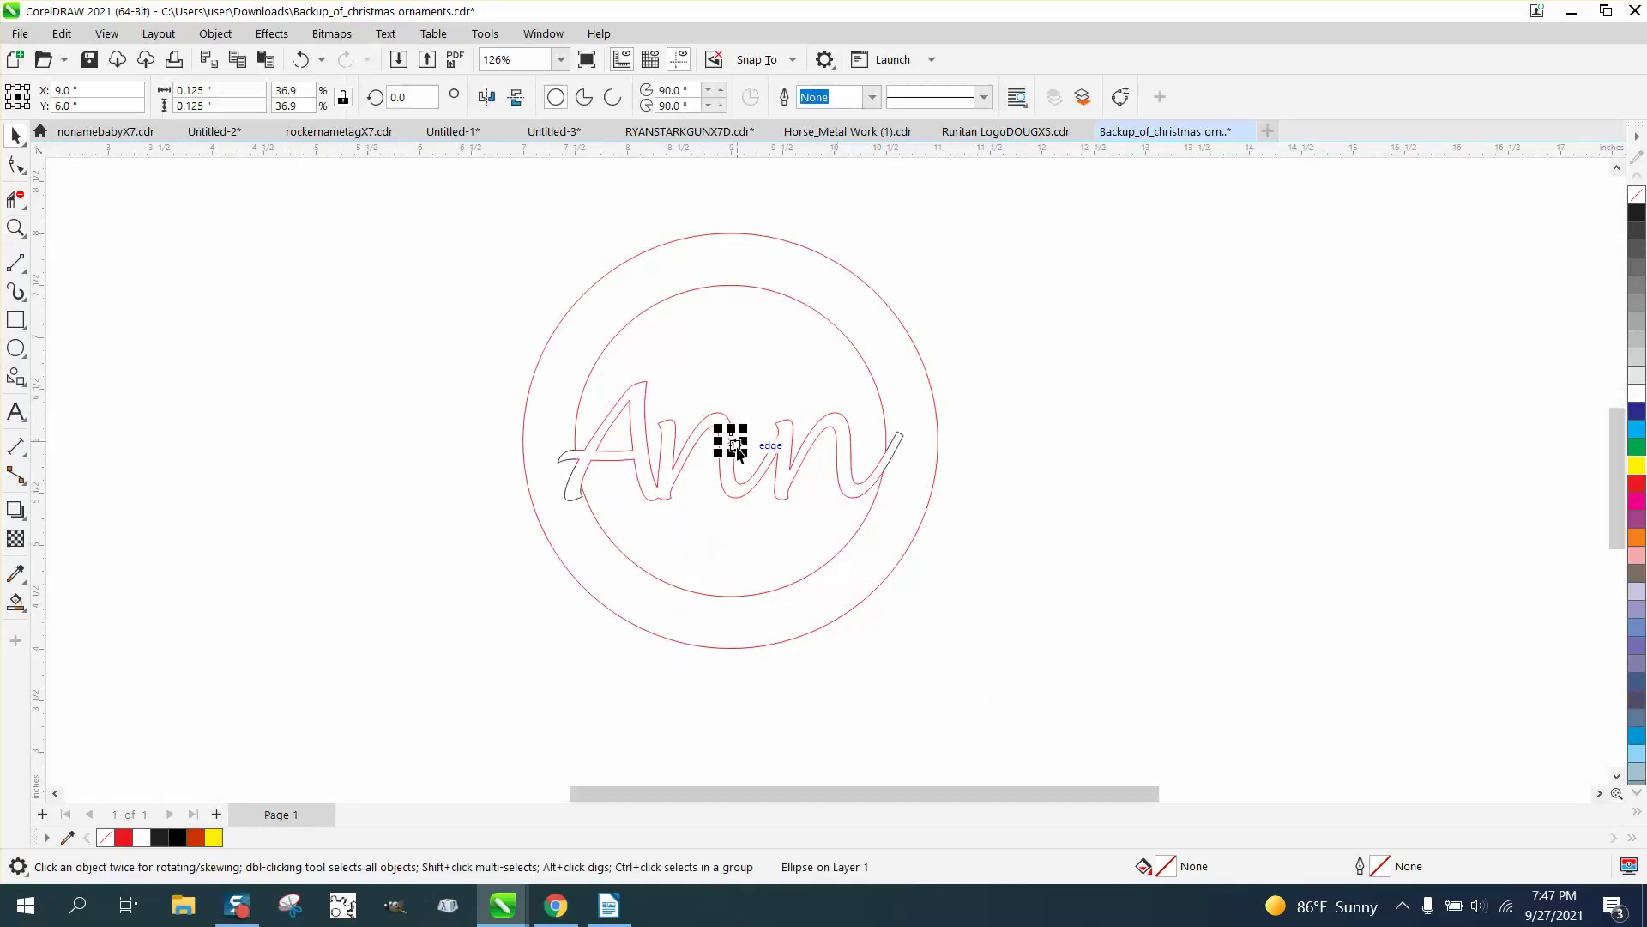
drag(734, 443, 731, 266)
Try a black fill on the whole ornament group, then take it off again.
click(944, 276)
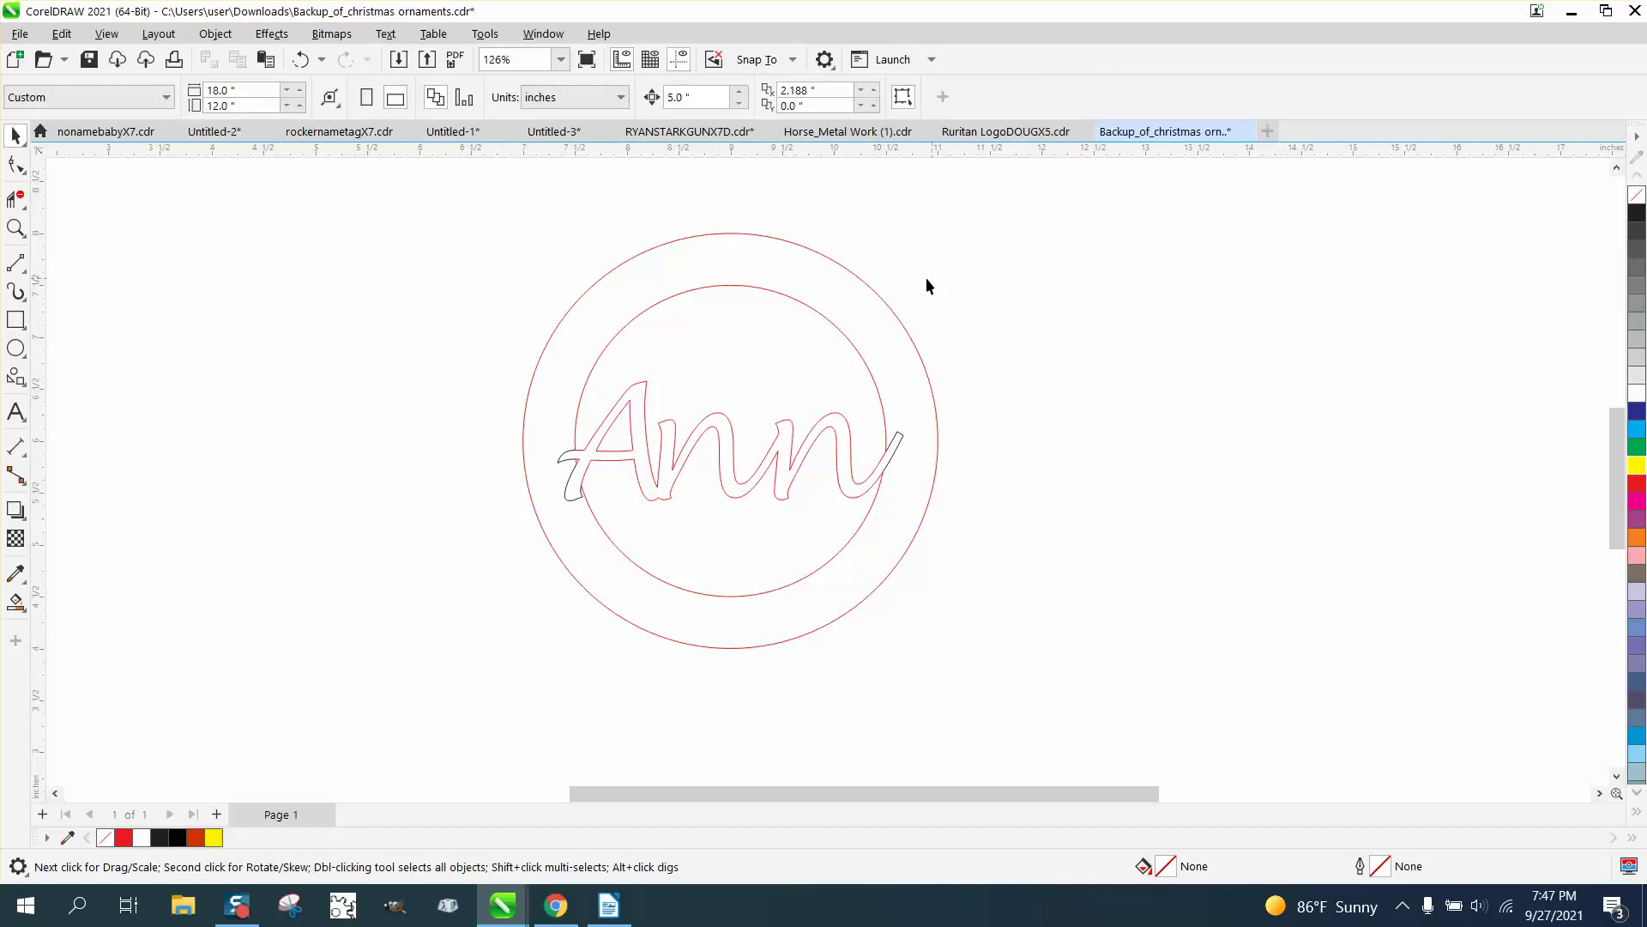
click(775, 269)
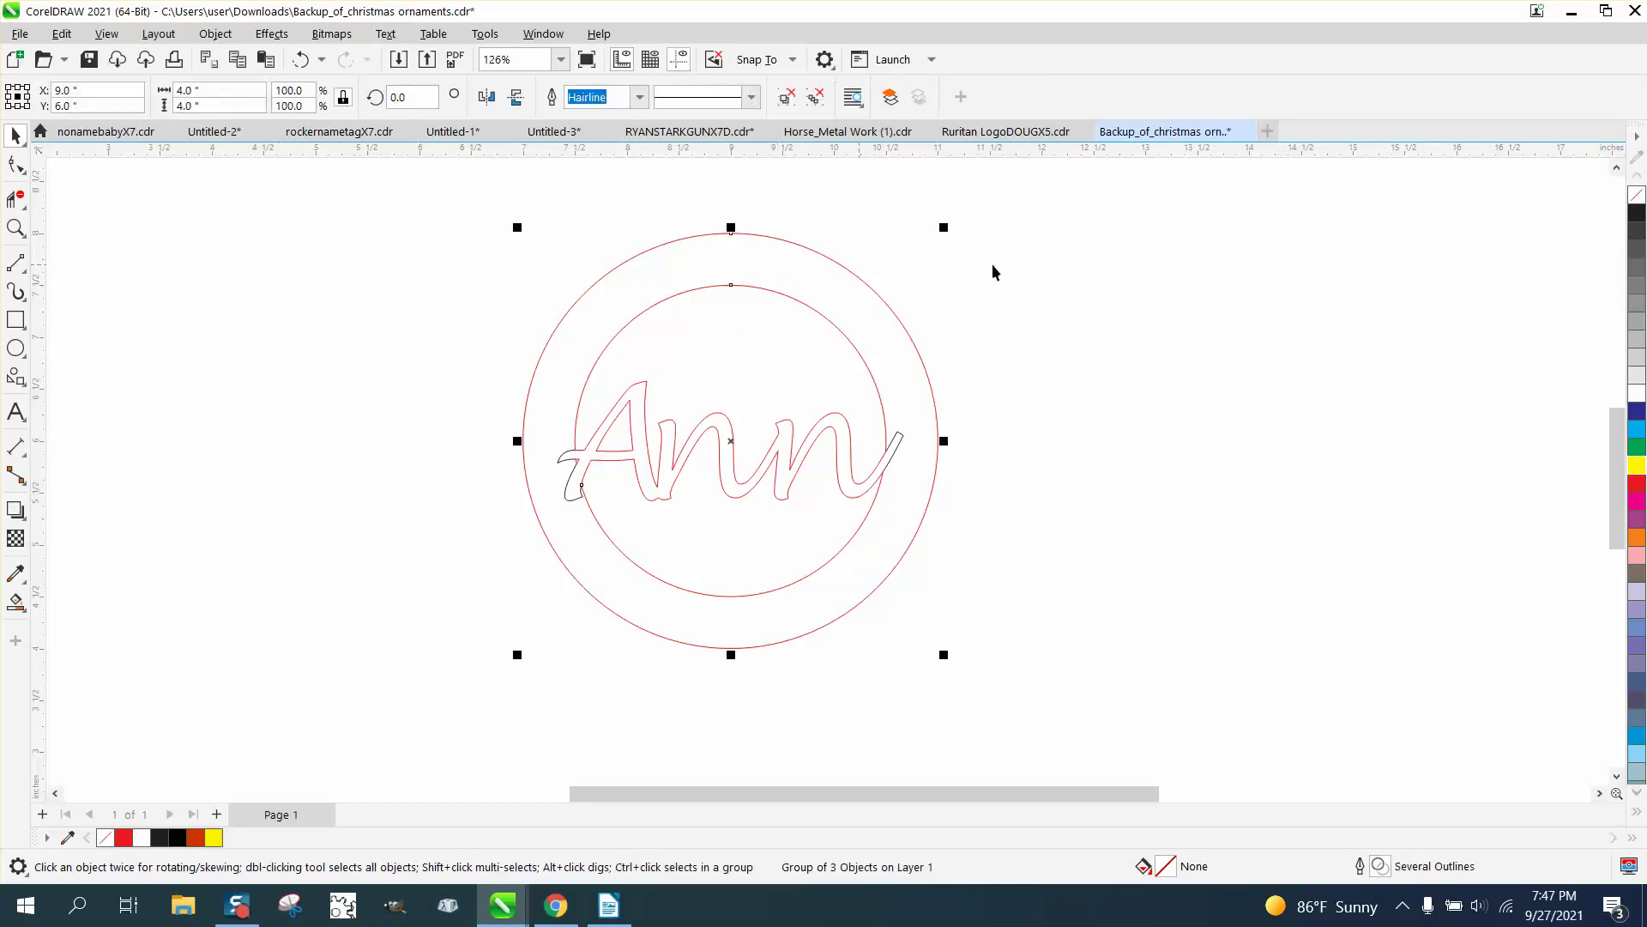
click(1638, 212)
click(1631, 198)
Select the tiny hanging-hole circle at the ring's top and move it To Back of Page.
drag(684, 209, 776, 299)
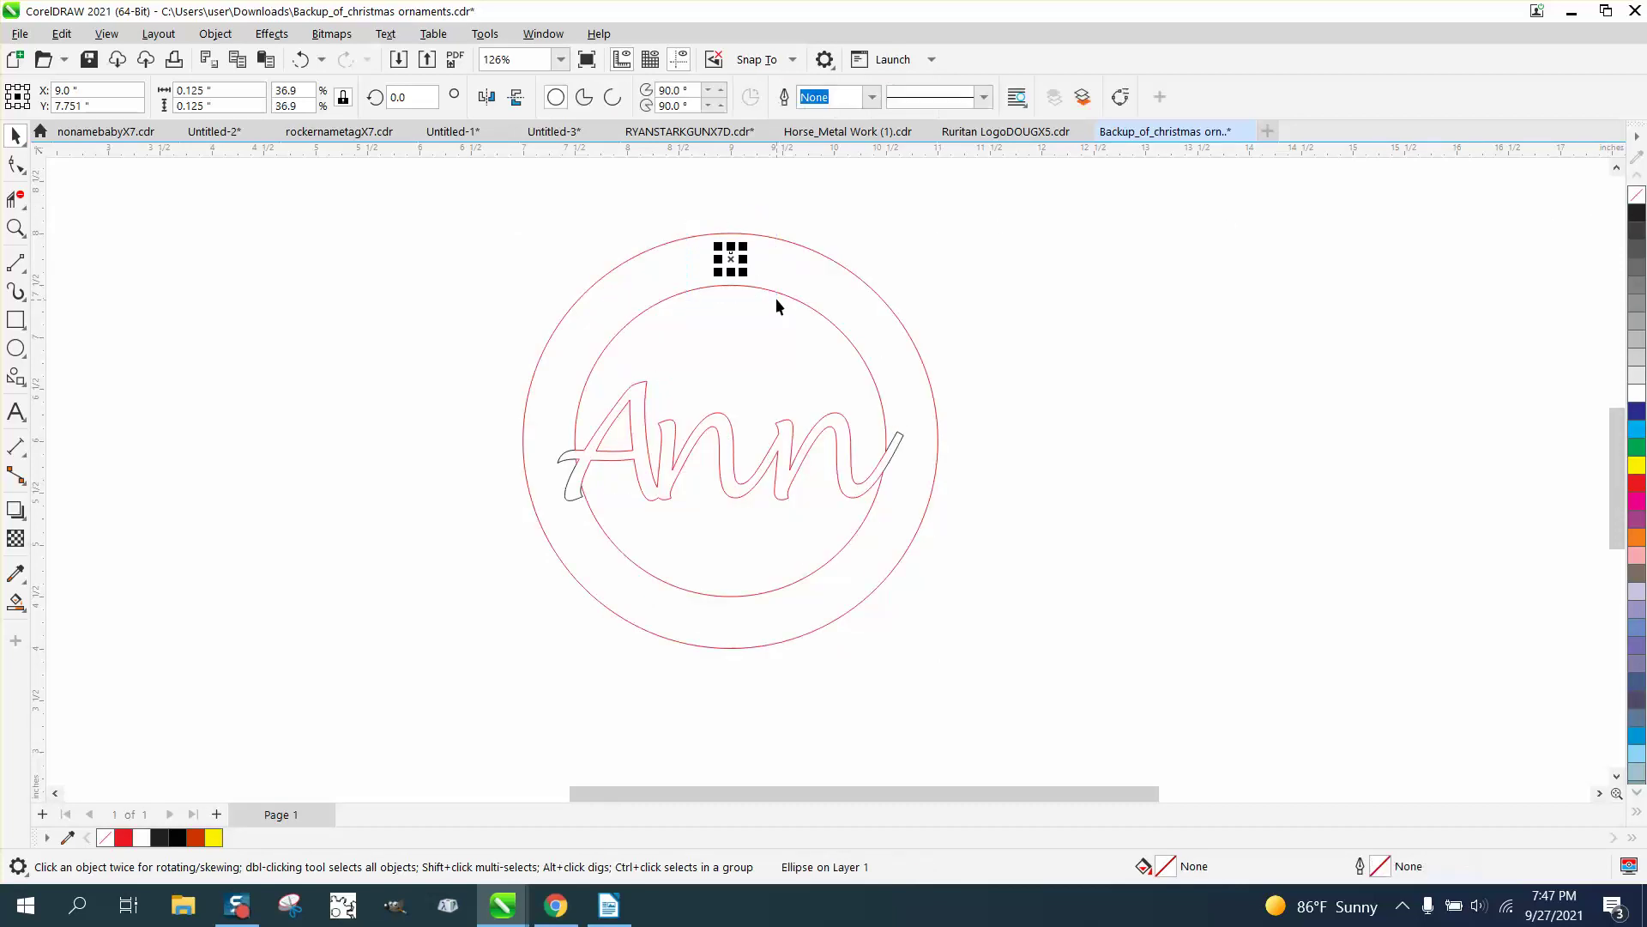
click(441, 249)
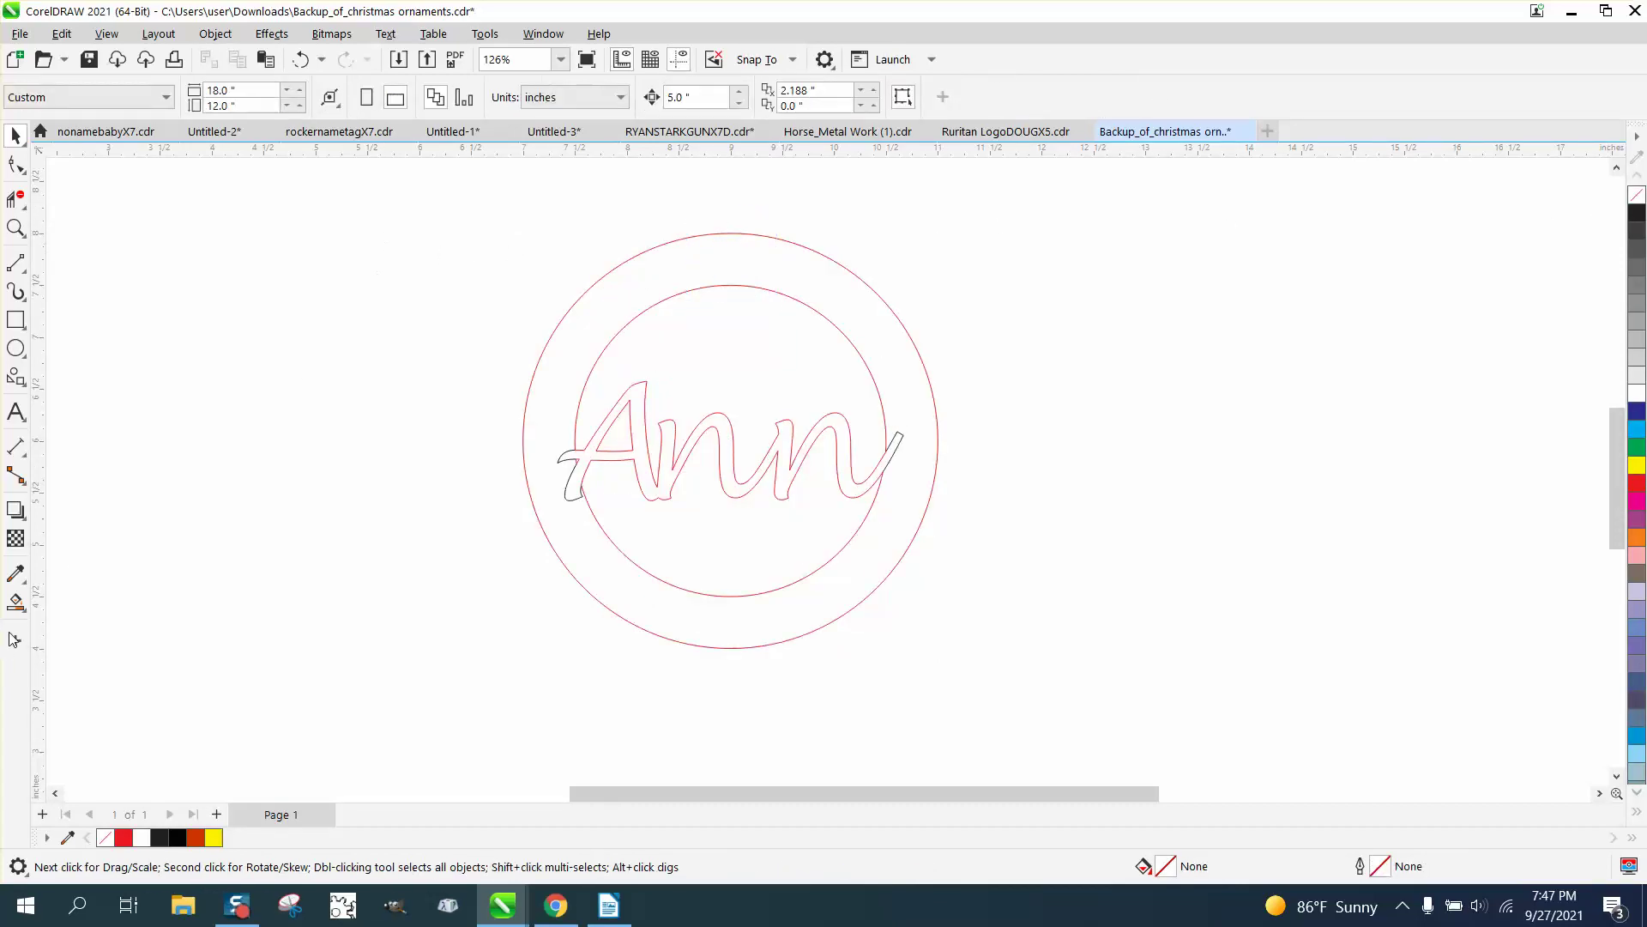
click(16, 603)
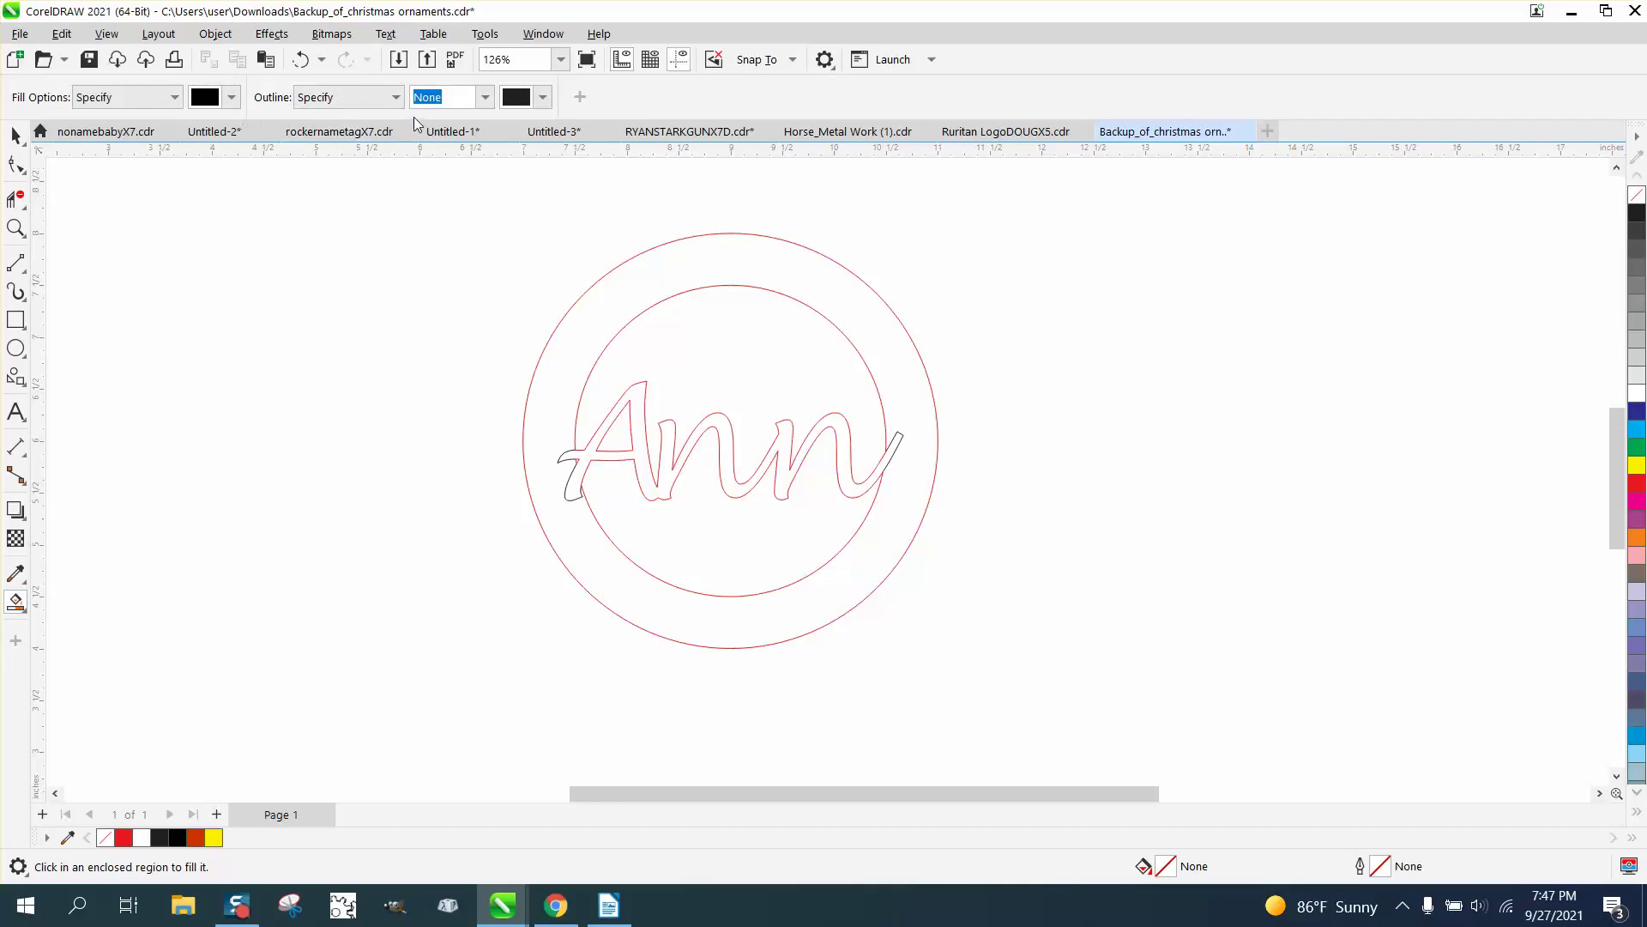
click(15, 134)
drag(826, 322, 826, 322)
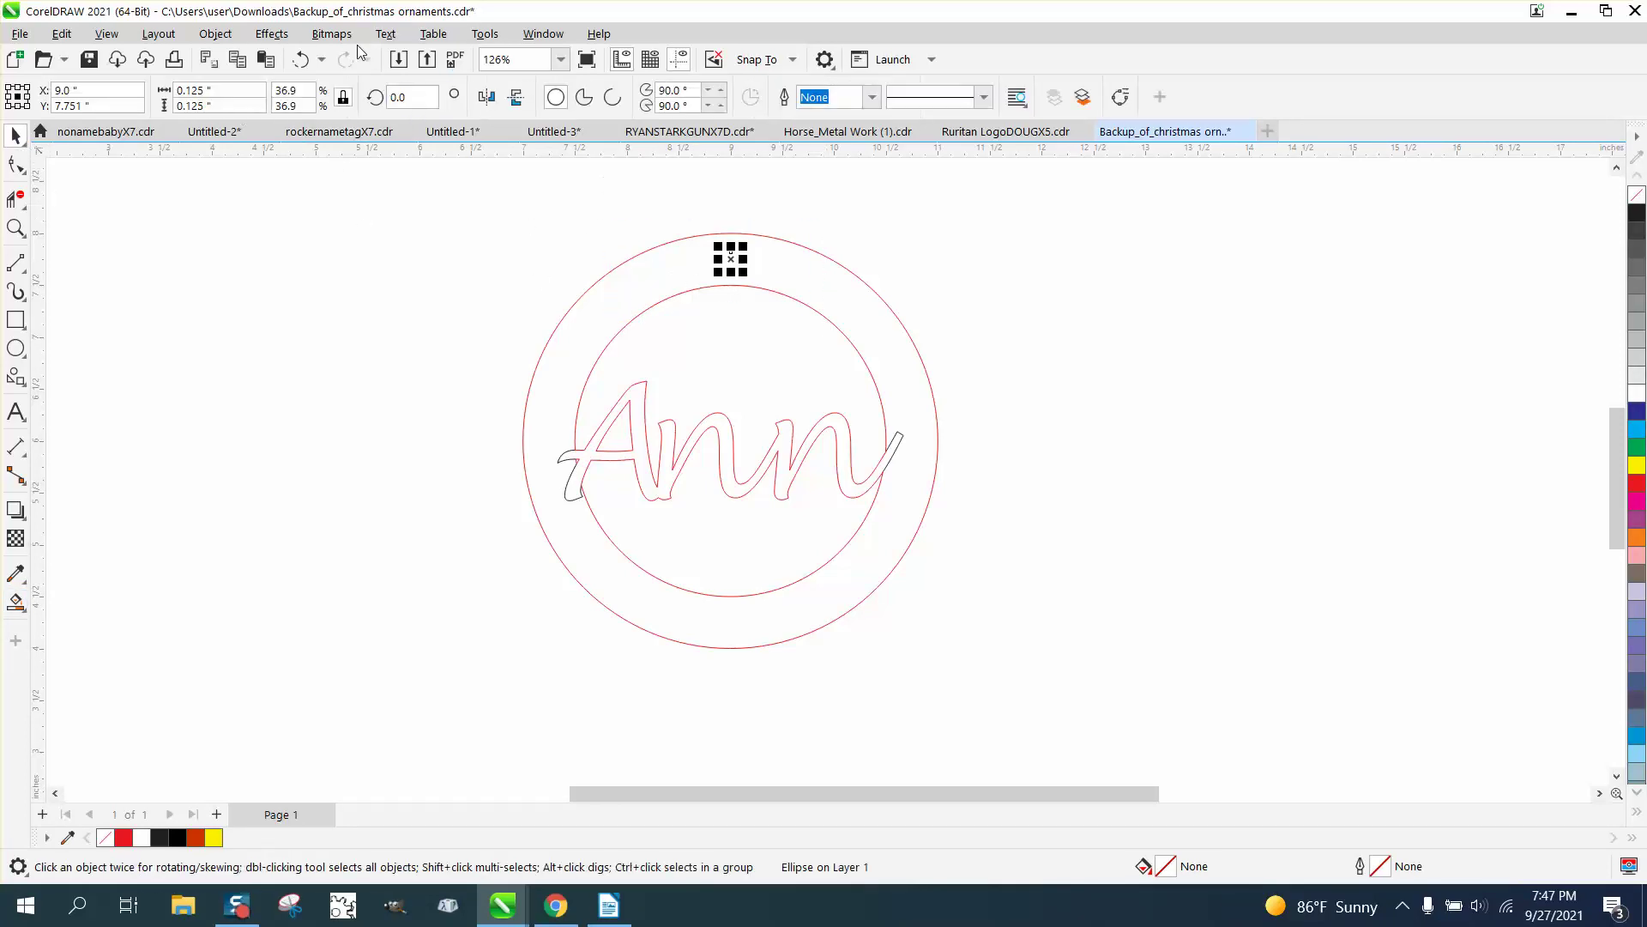
click(229, 37)
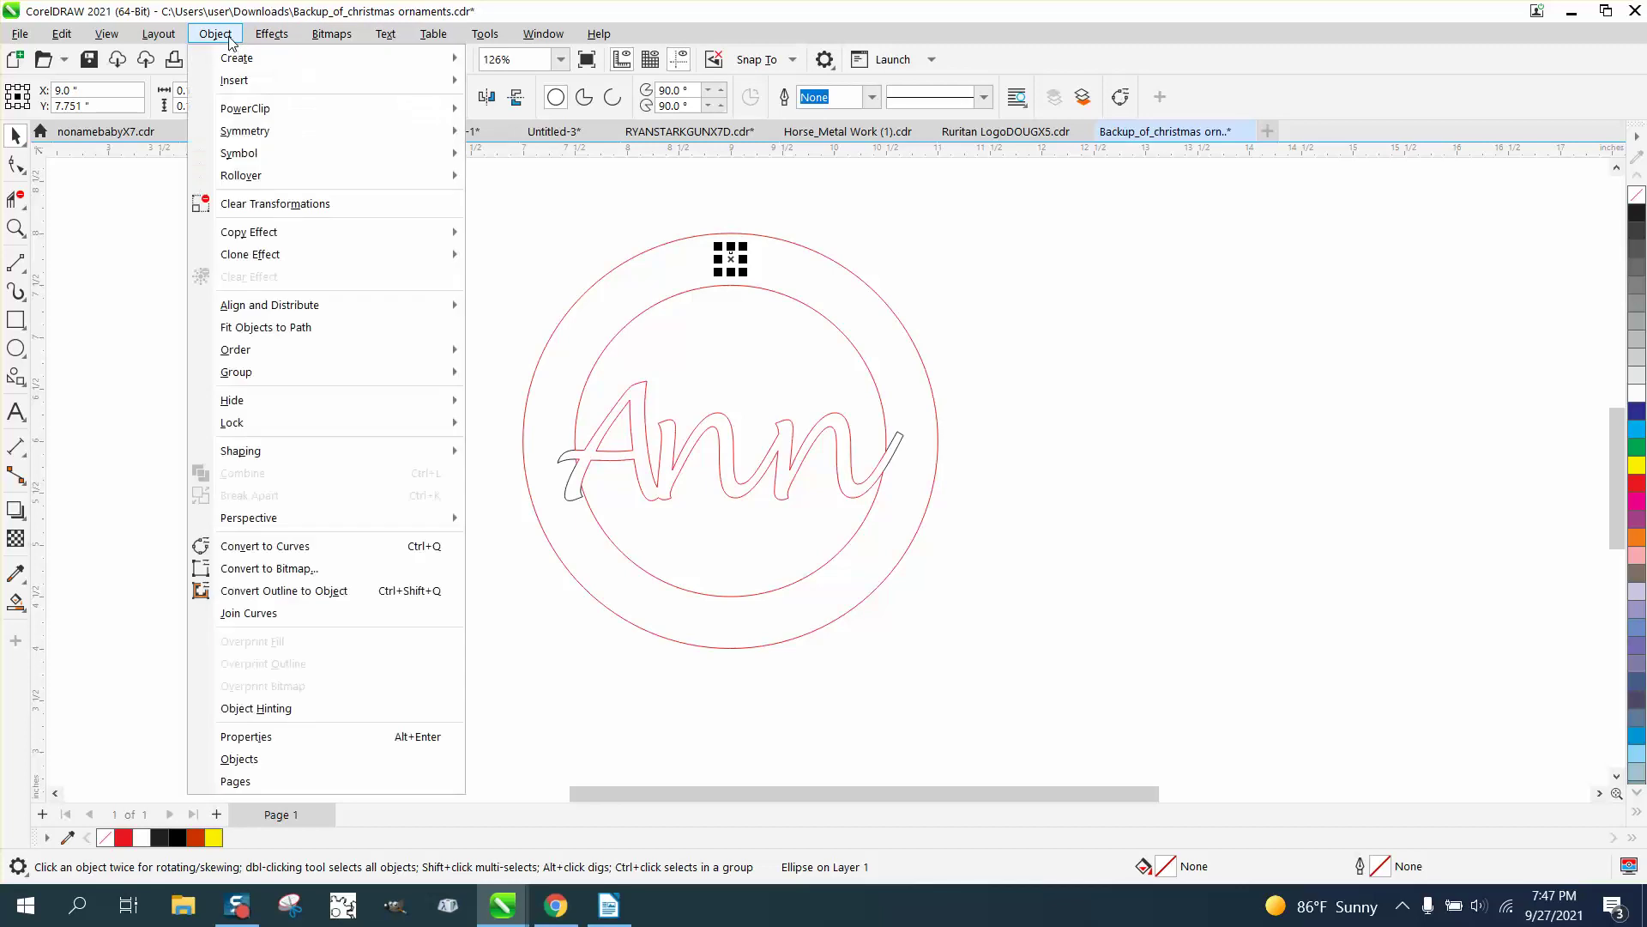
mouse_move(265, 378)
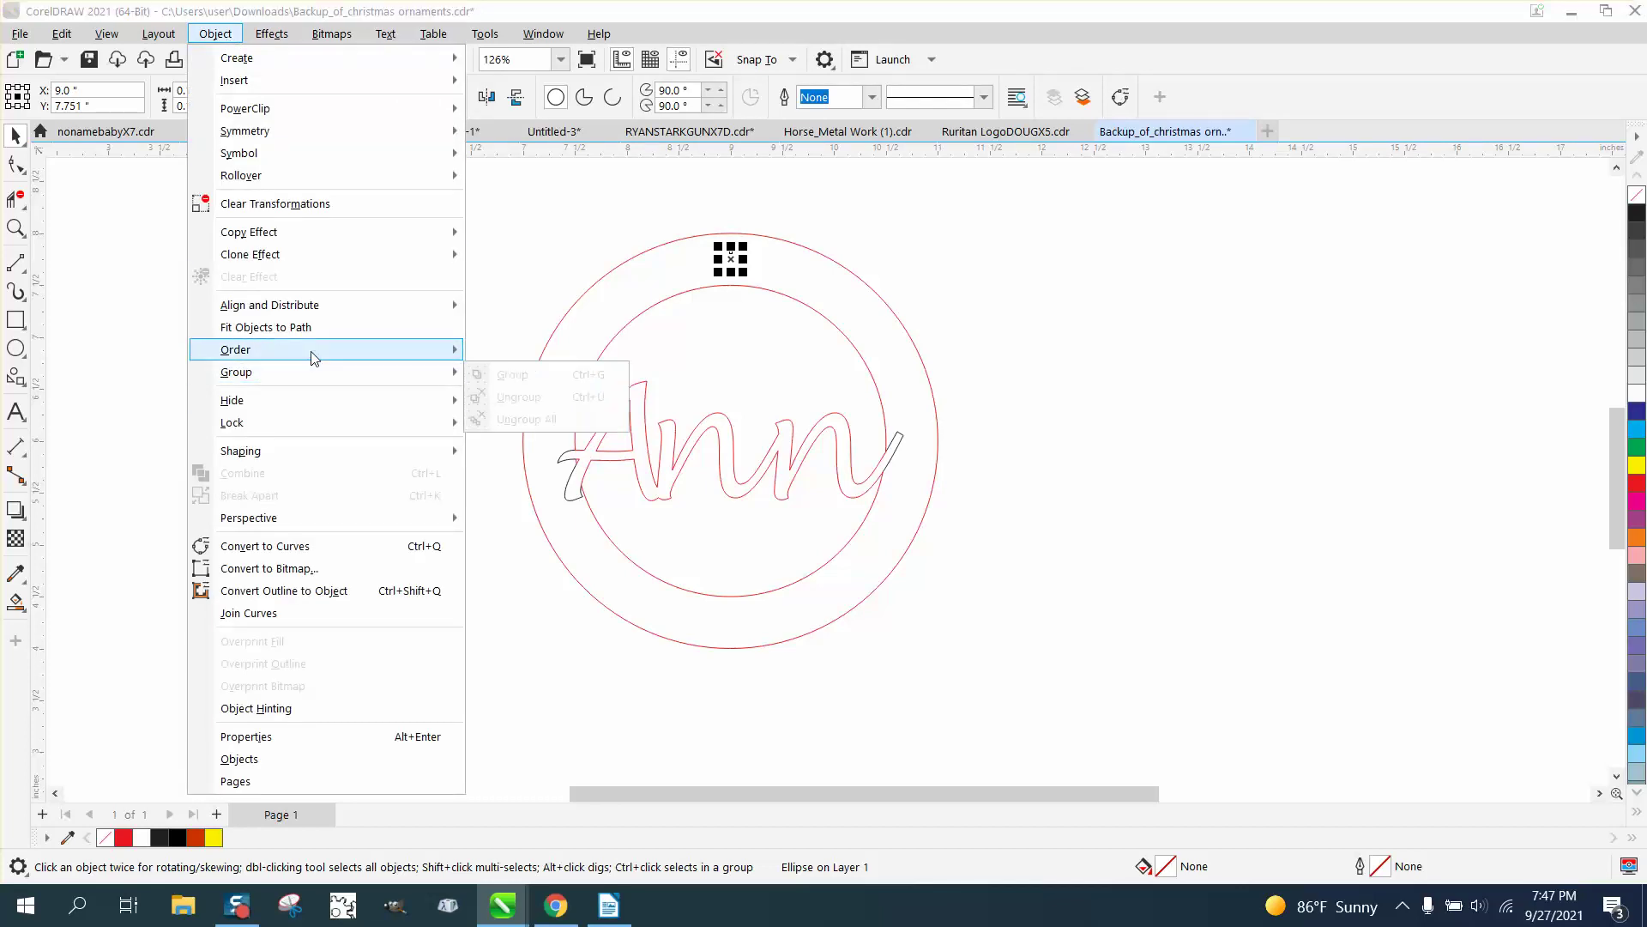
mouse_move(294, 350)
click(495, 375)
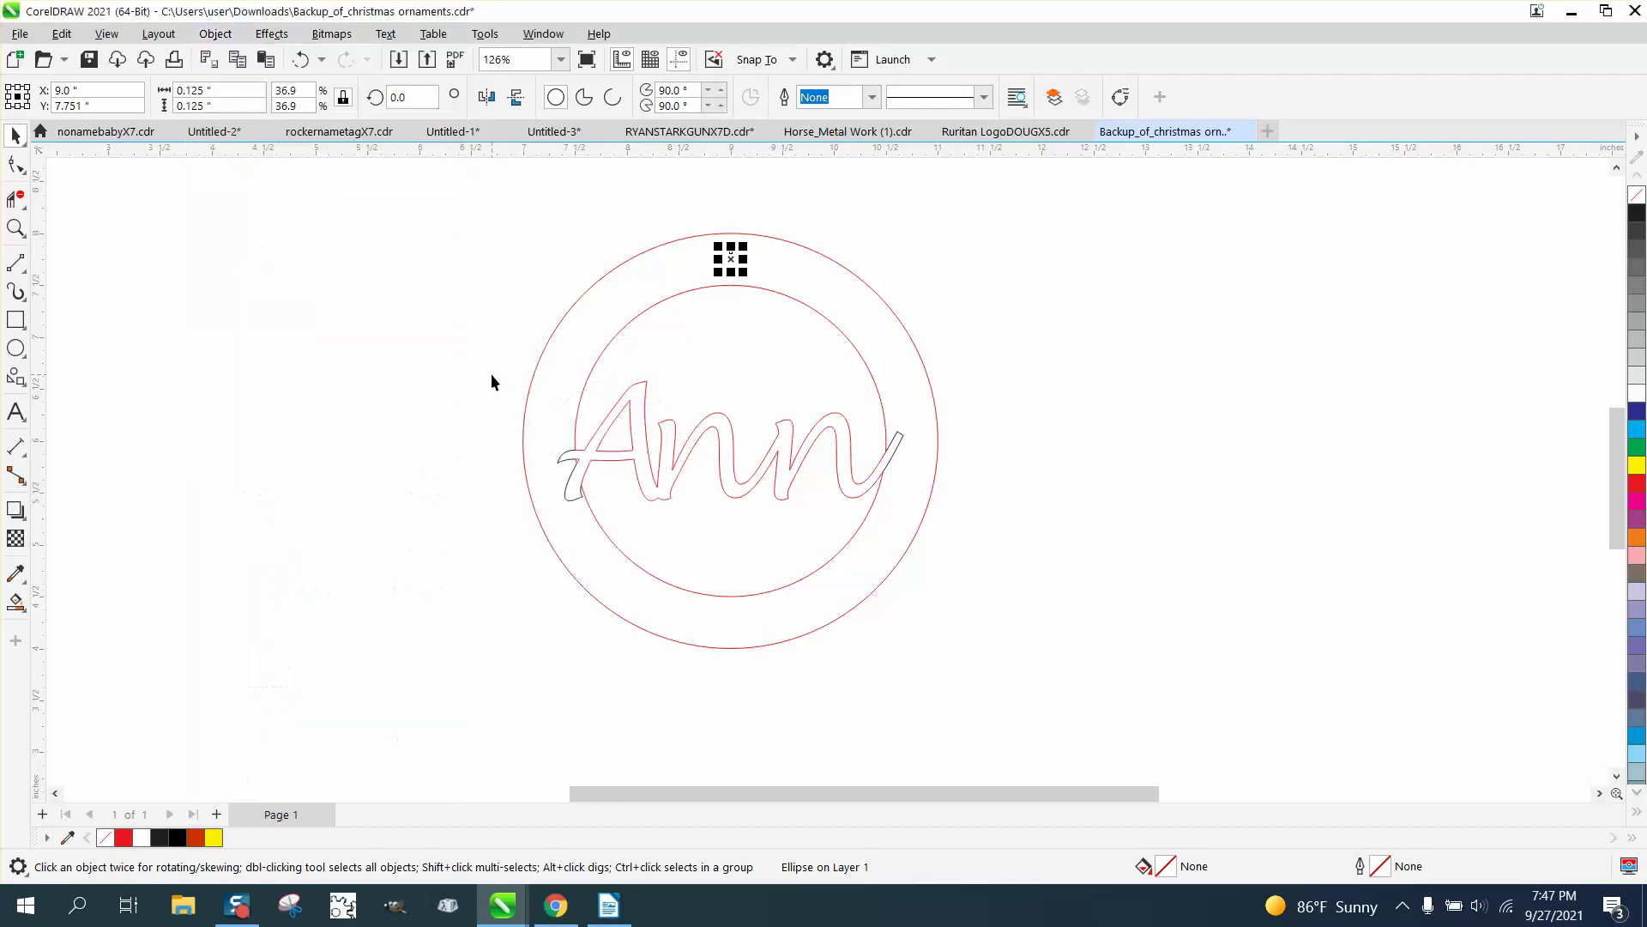
Shift the whole ornament group 5 inches right, then undo the move.
click(535, 261)
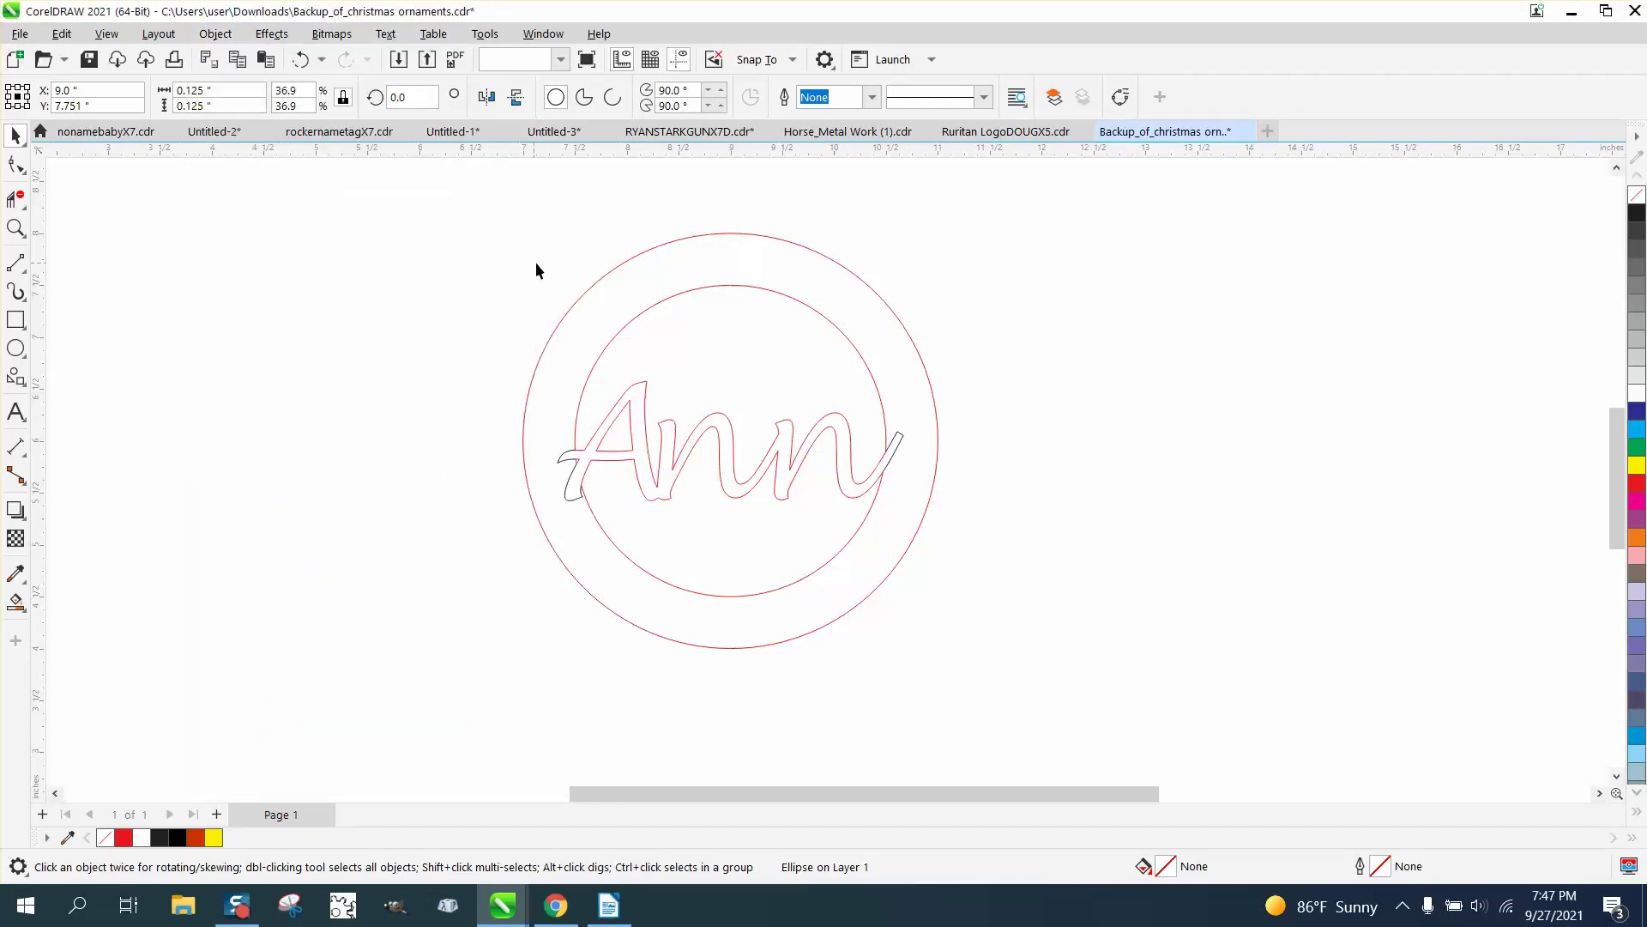
click(799, 267)
key(Right)
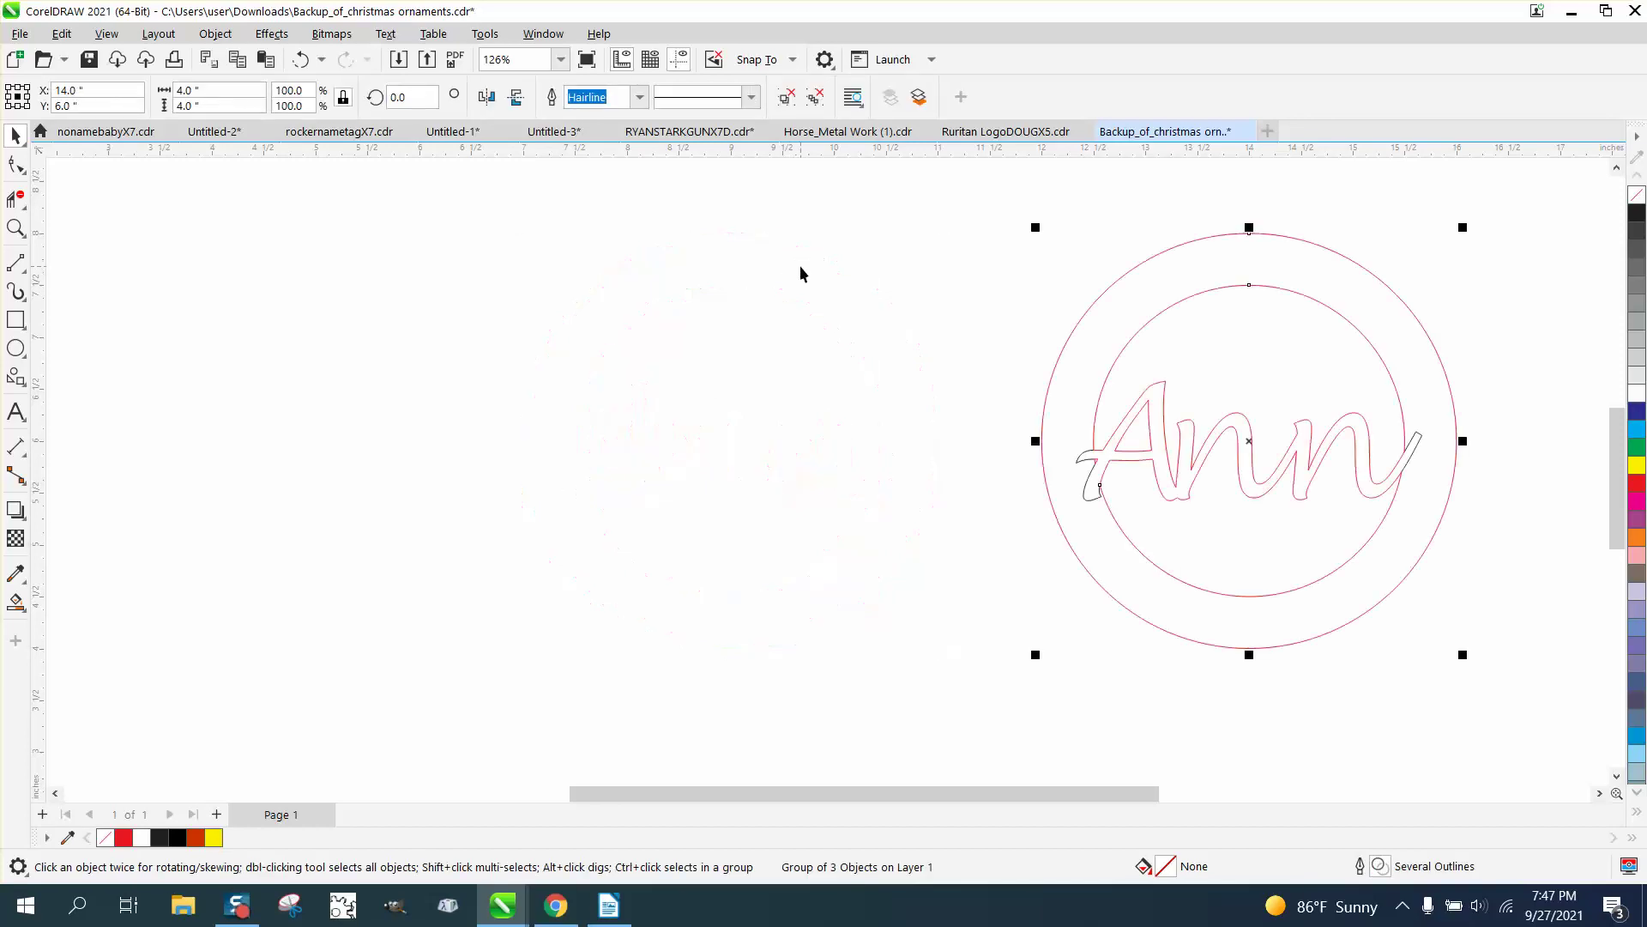
key(ctrl+z)
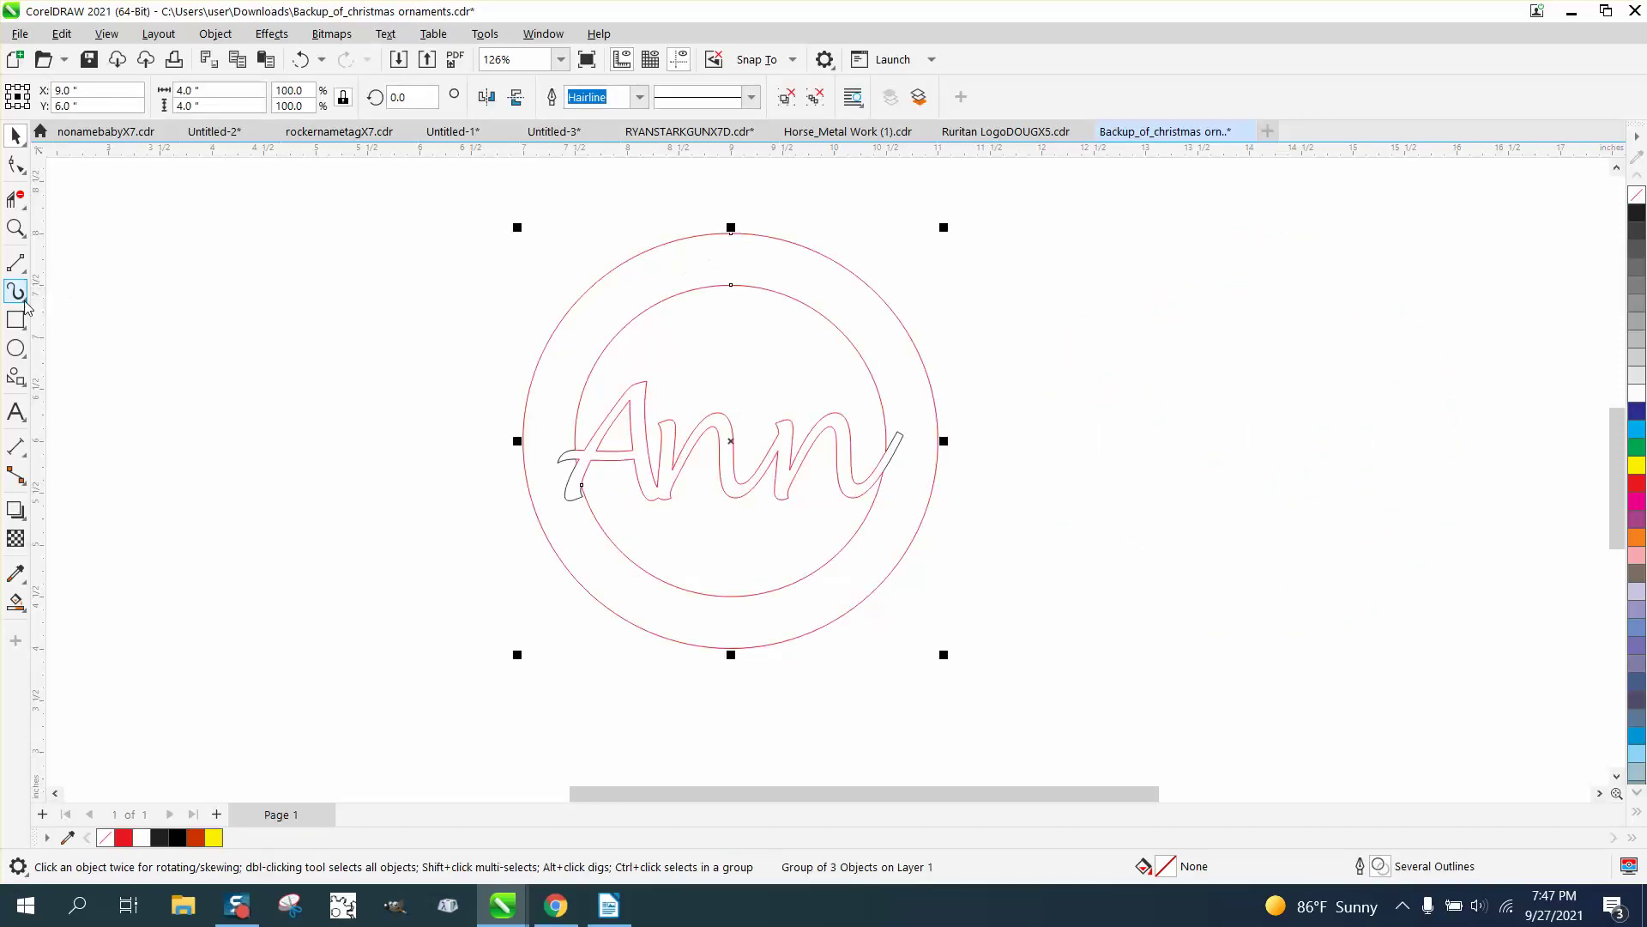
Draw a yellow-filled rectangle around the ornament and send it to the back of the page.
click(15, 319)
drag(401, 195, 1134, 696)
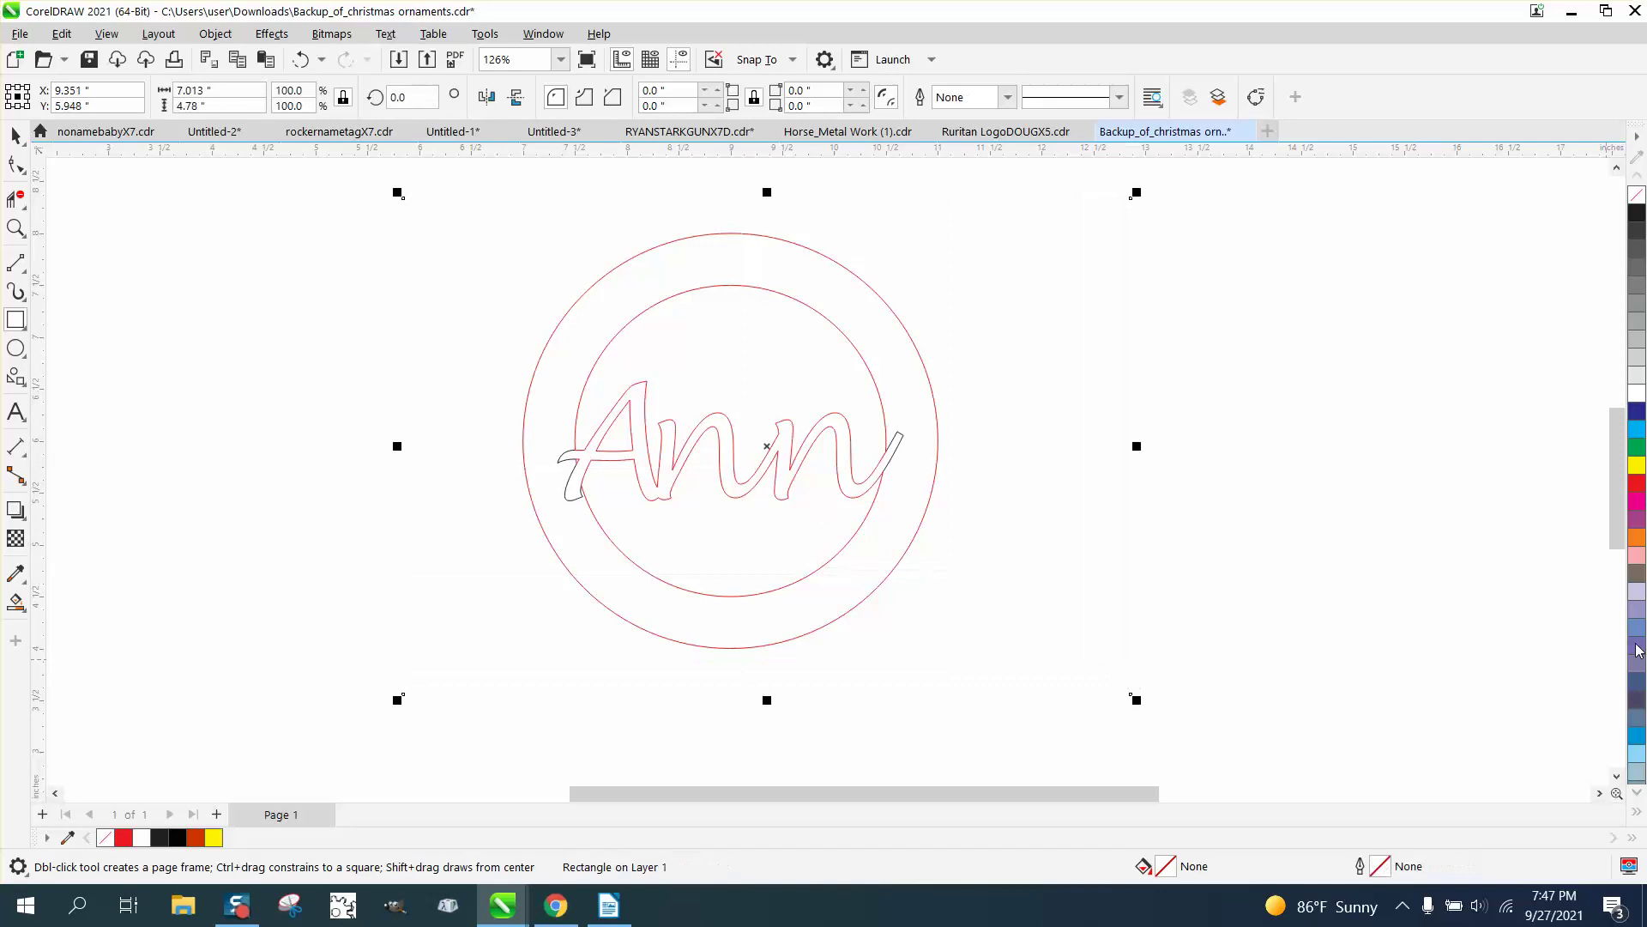
click(1637, 465)
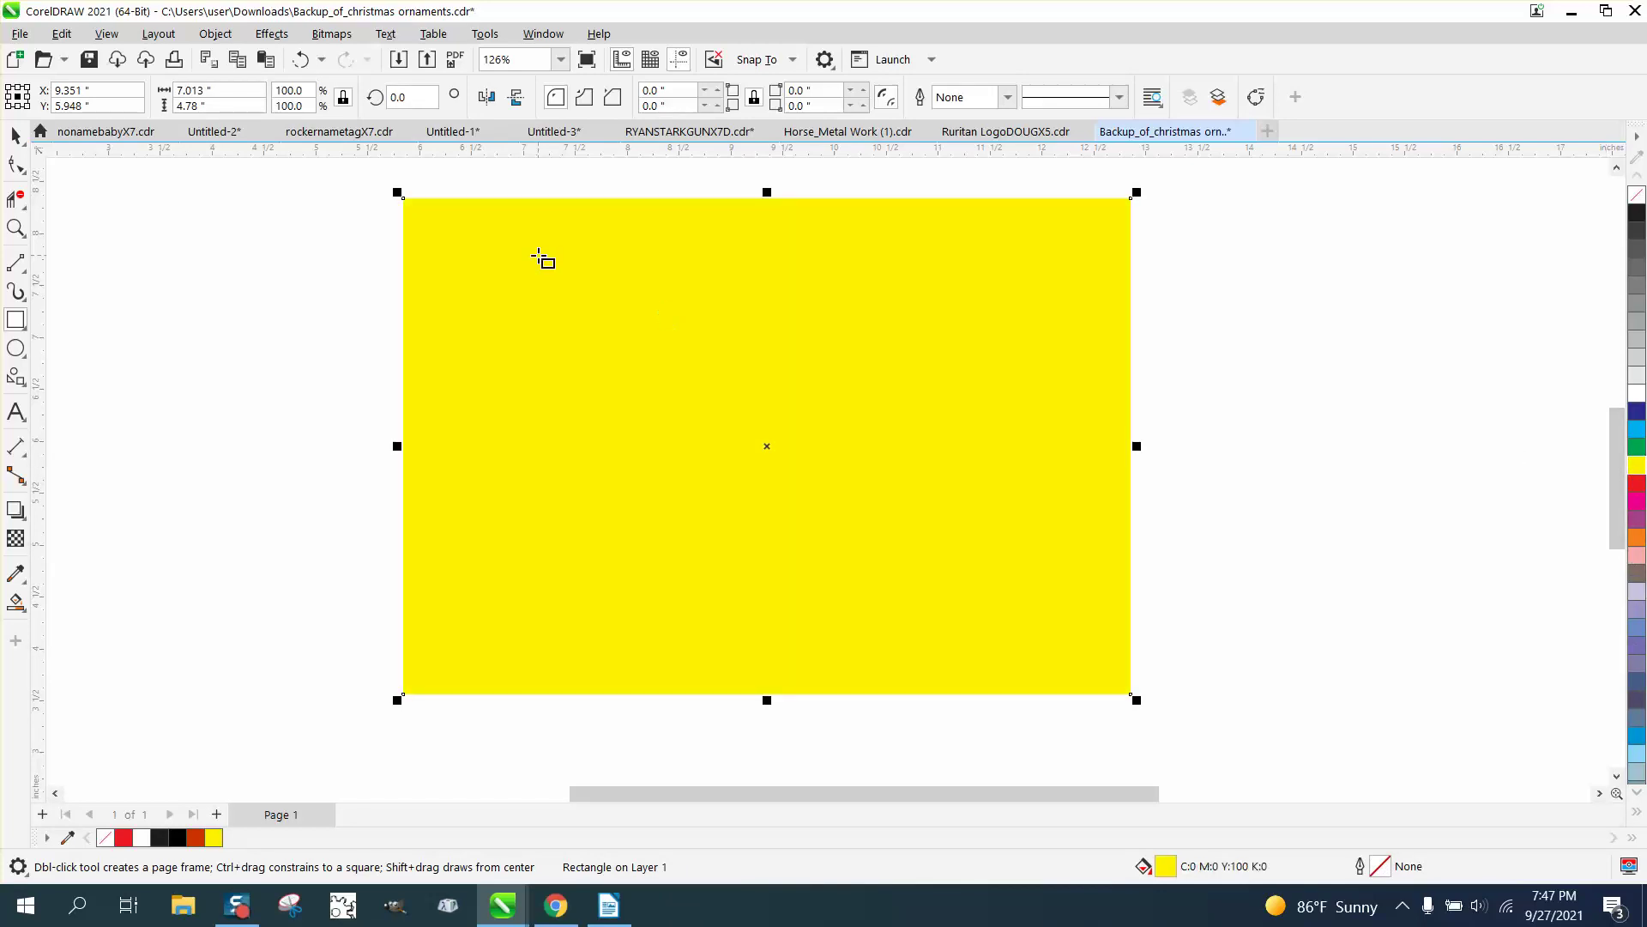
click(215, 33)
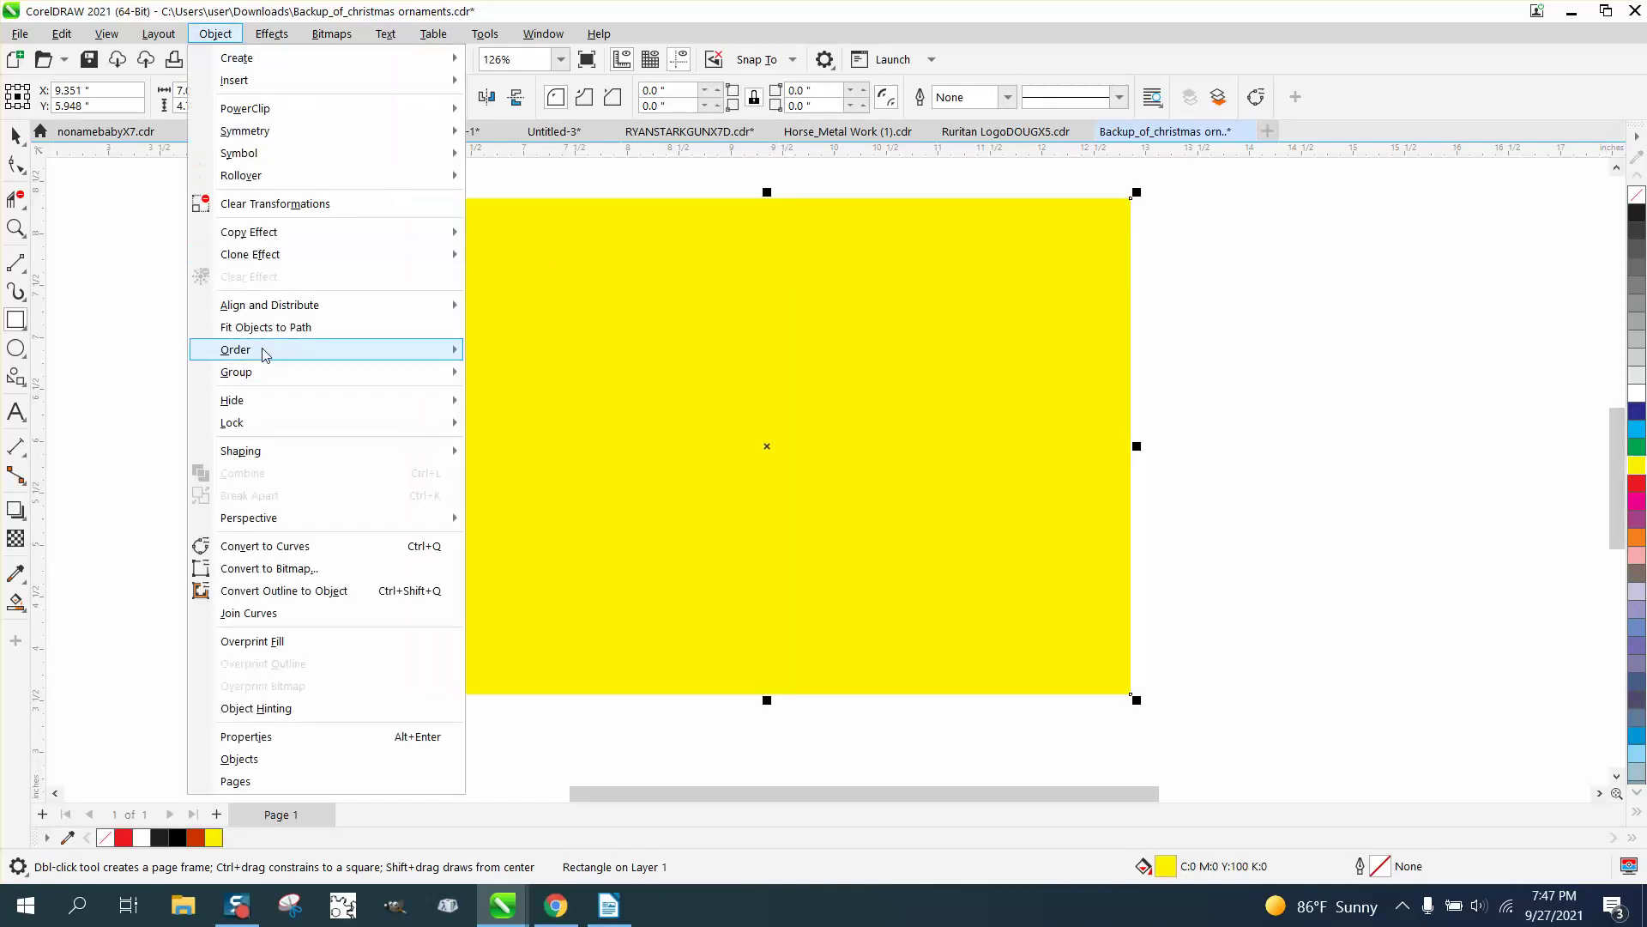
mouse_move(265, 355)
click(532, 374)
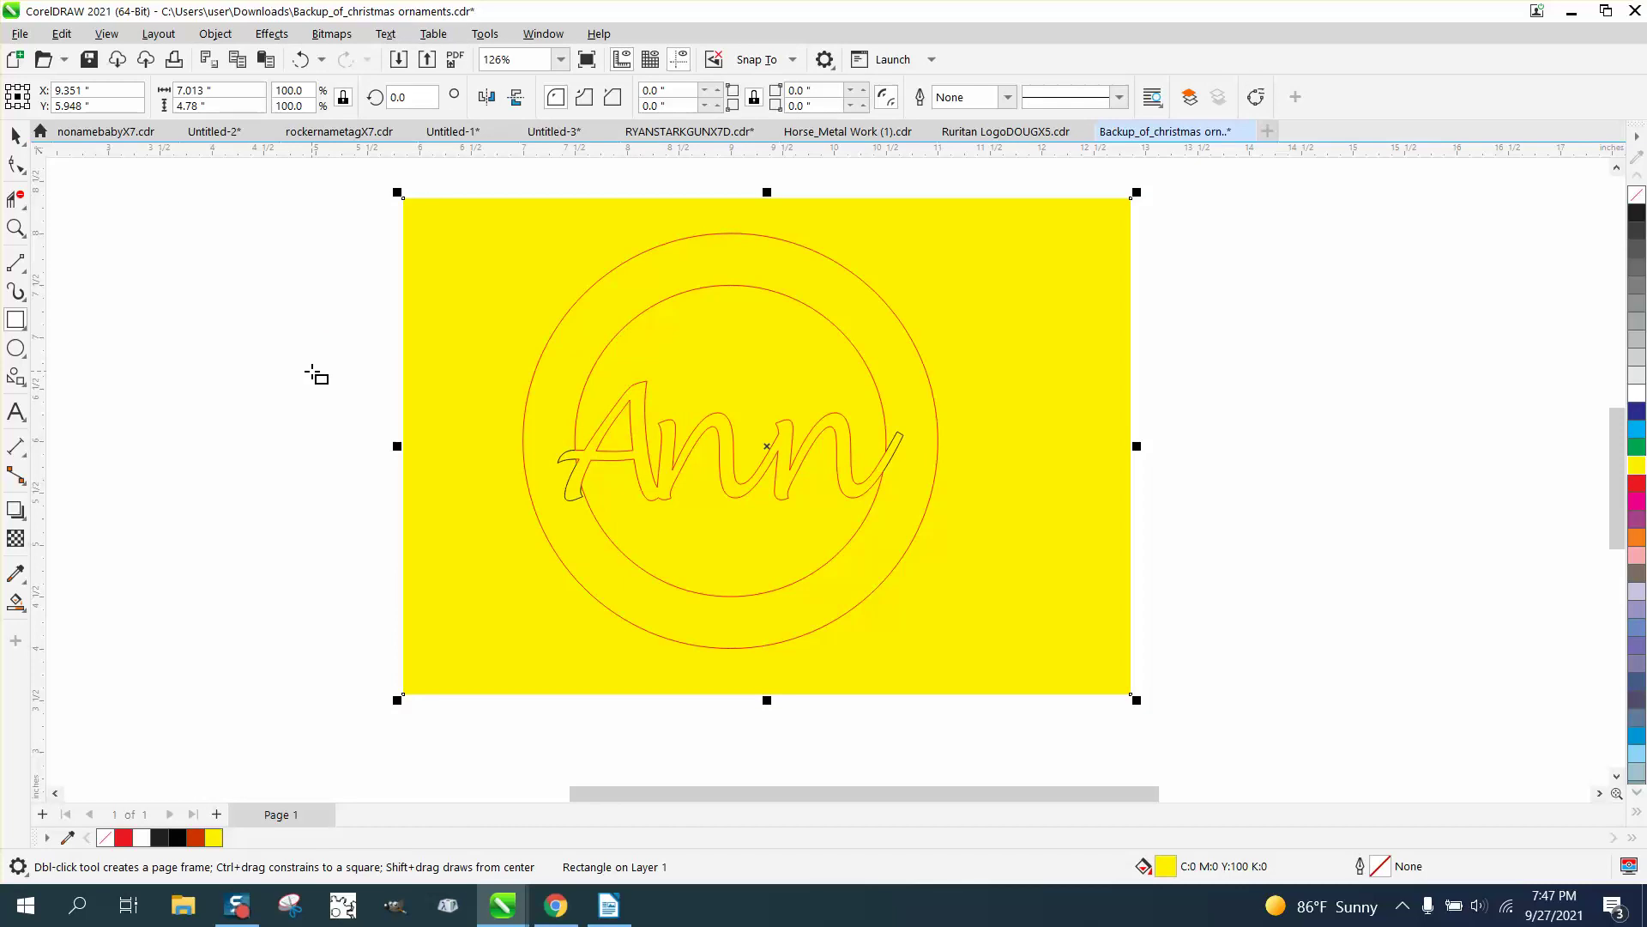
Give the small hanging circle a red outline.
click(15, 136)
drag(614, 184, 794, 316)
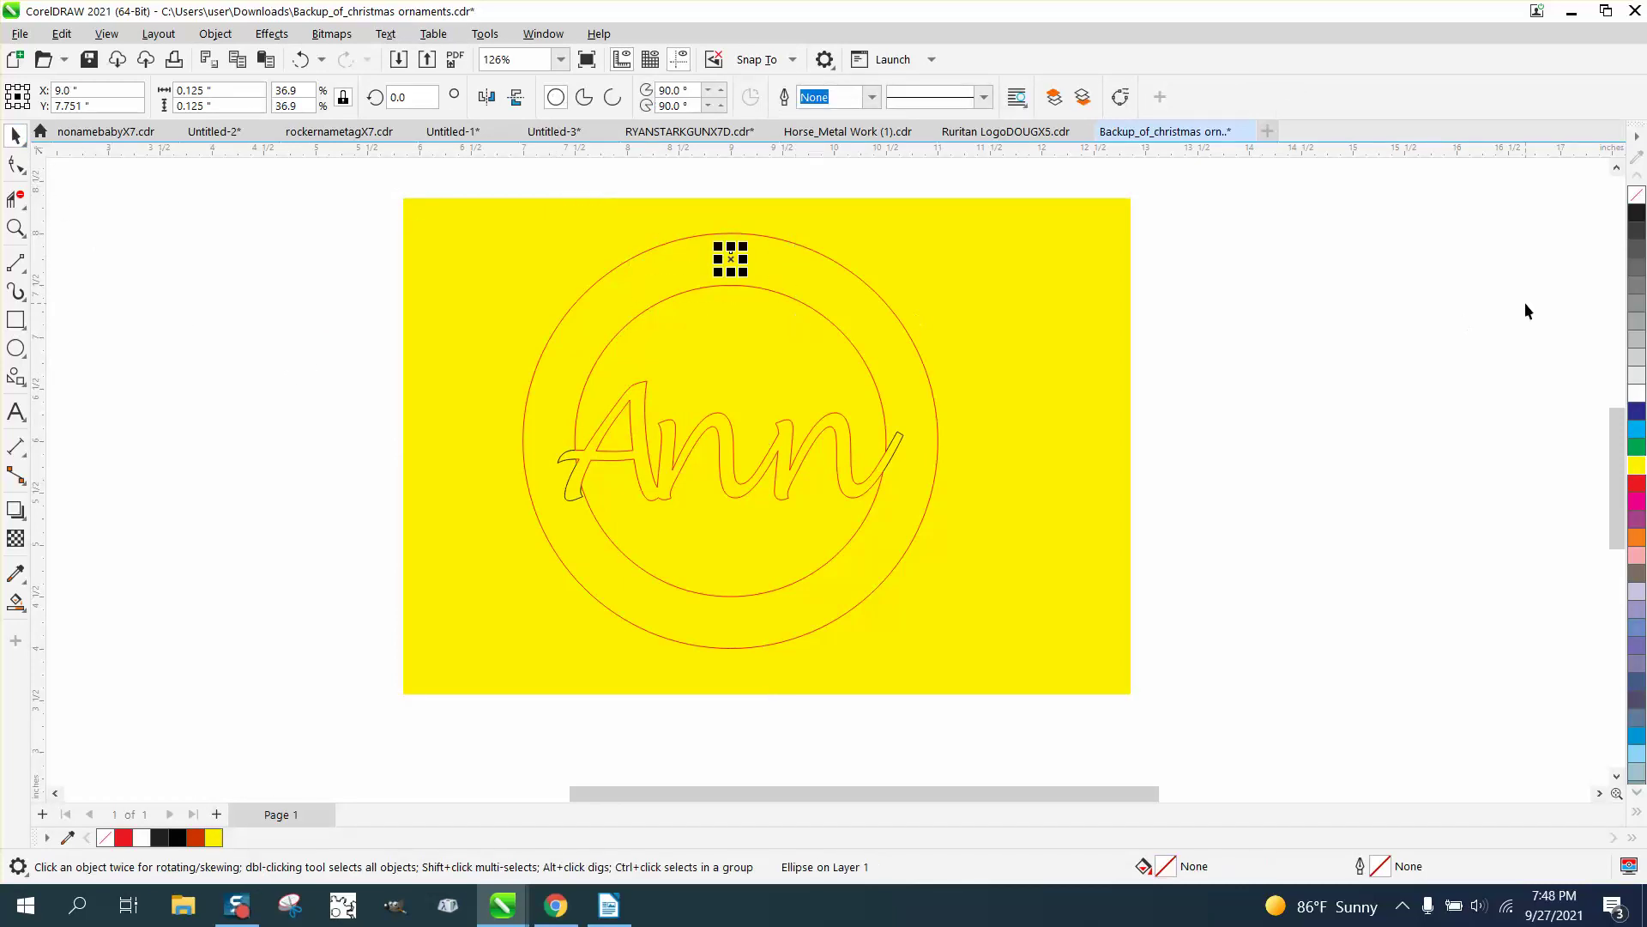
right_click(1638, 489)
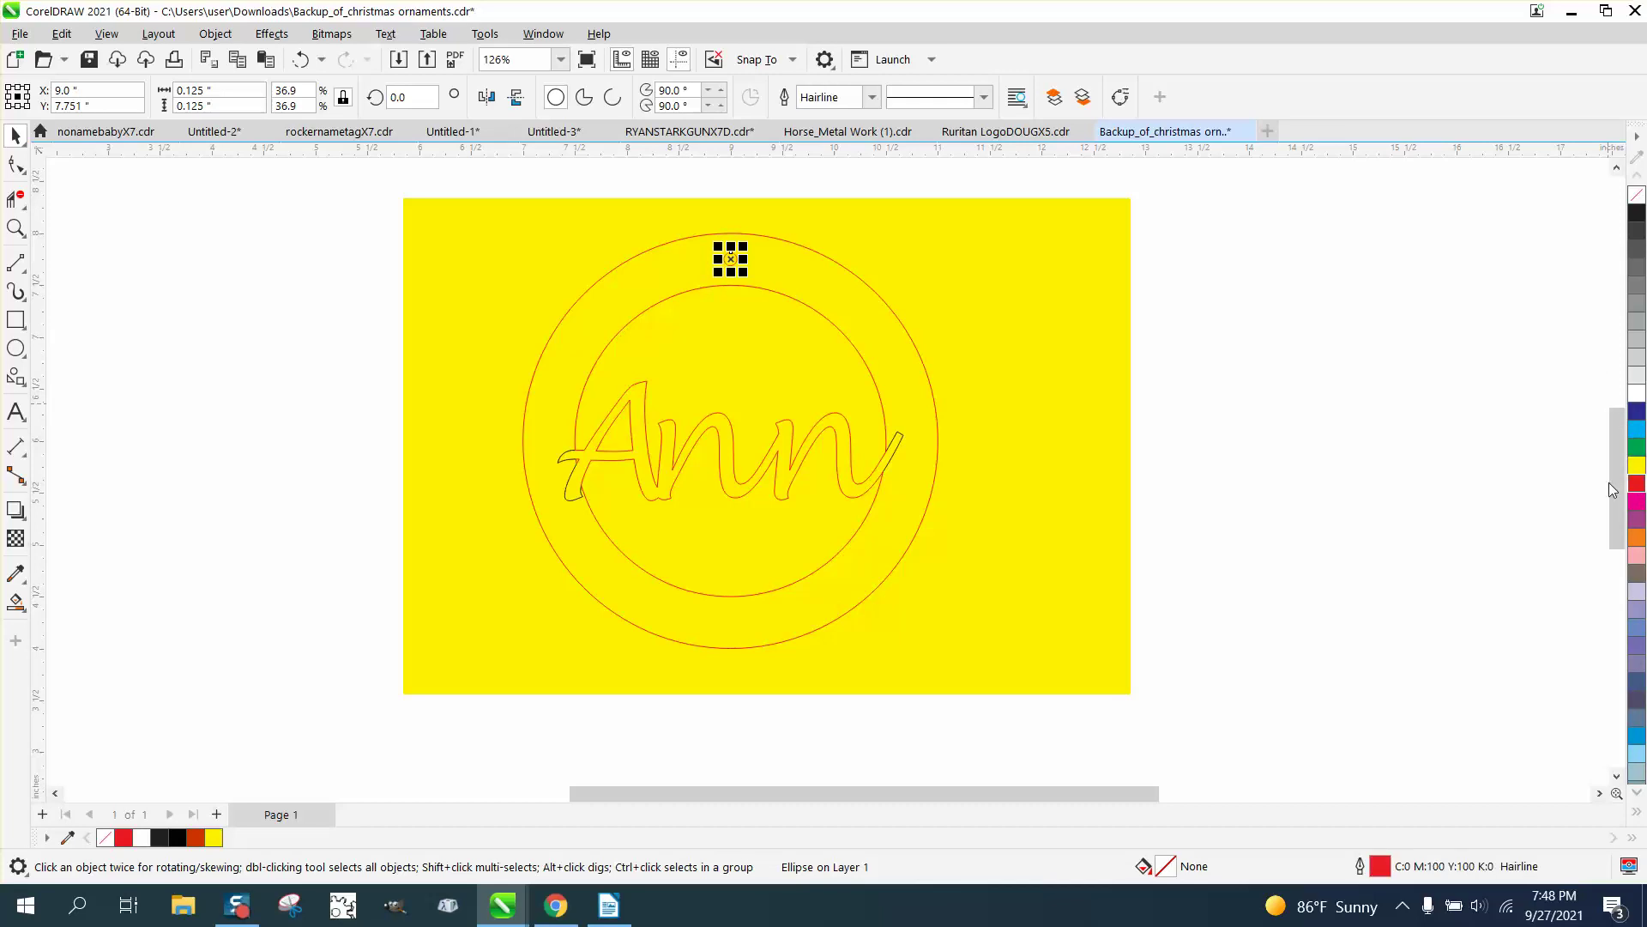
click(16, 227)
scroll(820, 326, up, 5)
scroll(610, 265, down, 3)
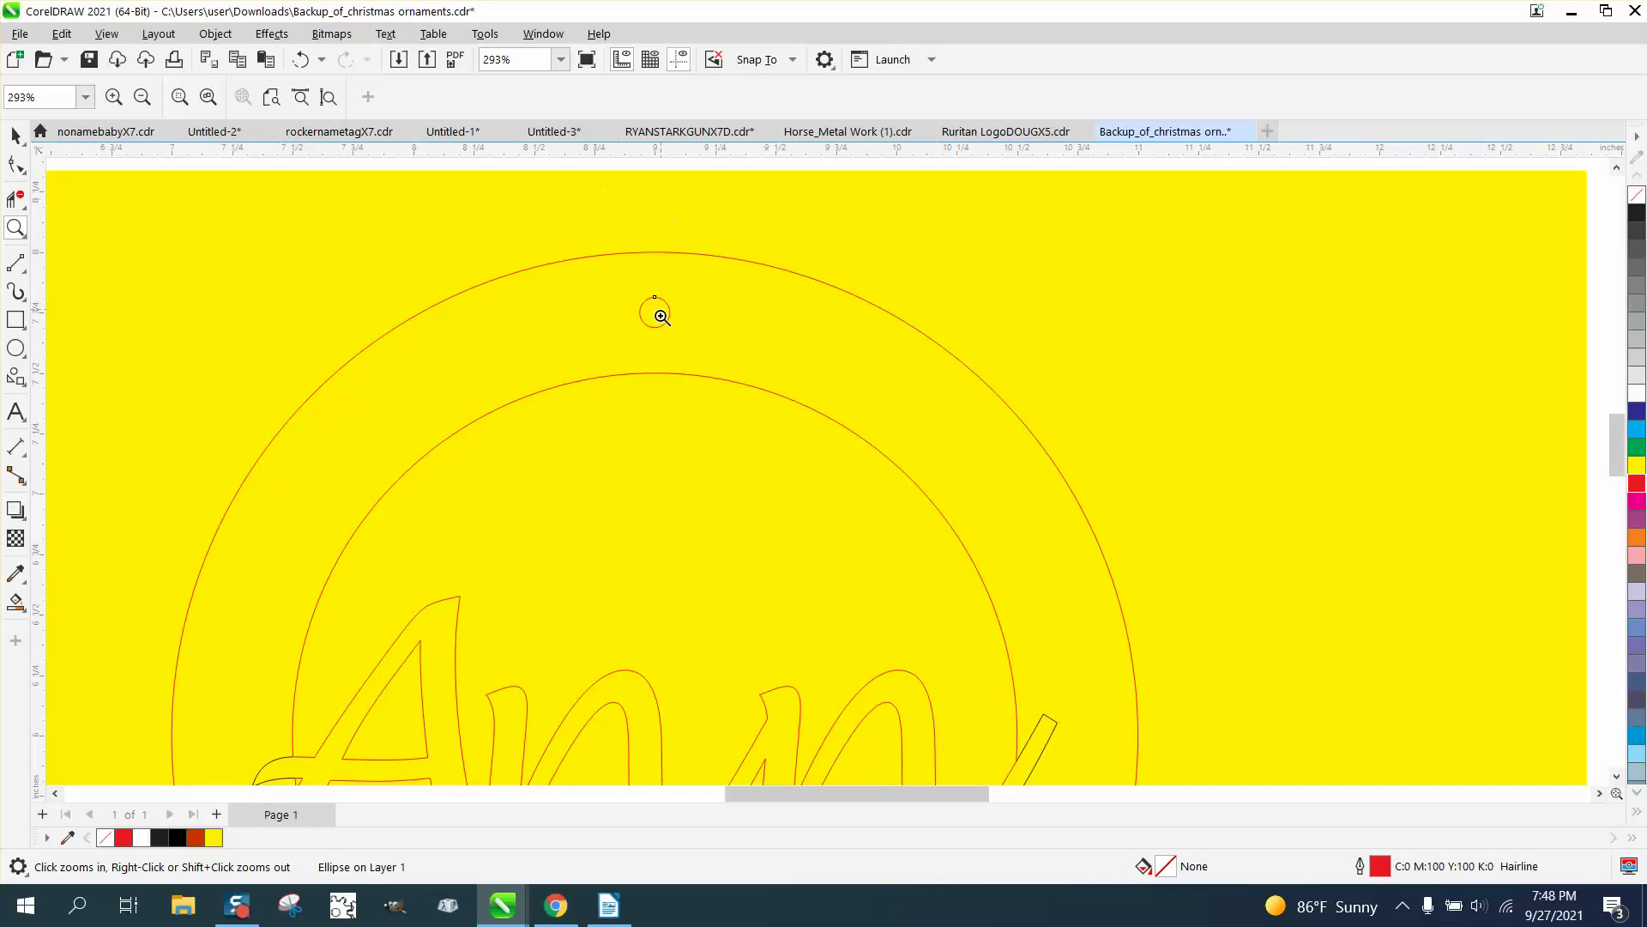
scroll(655, 311, down, 2)
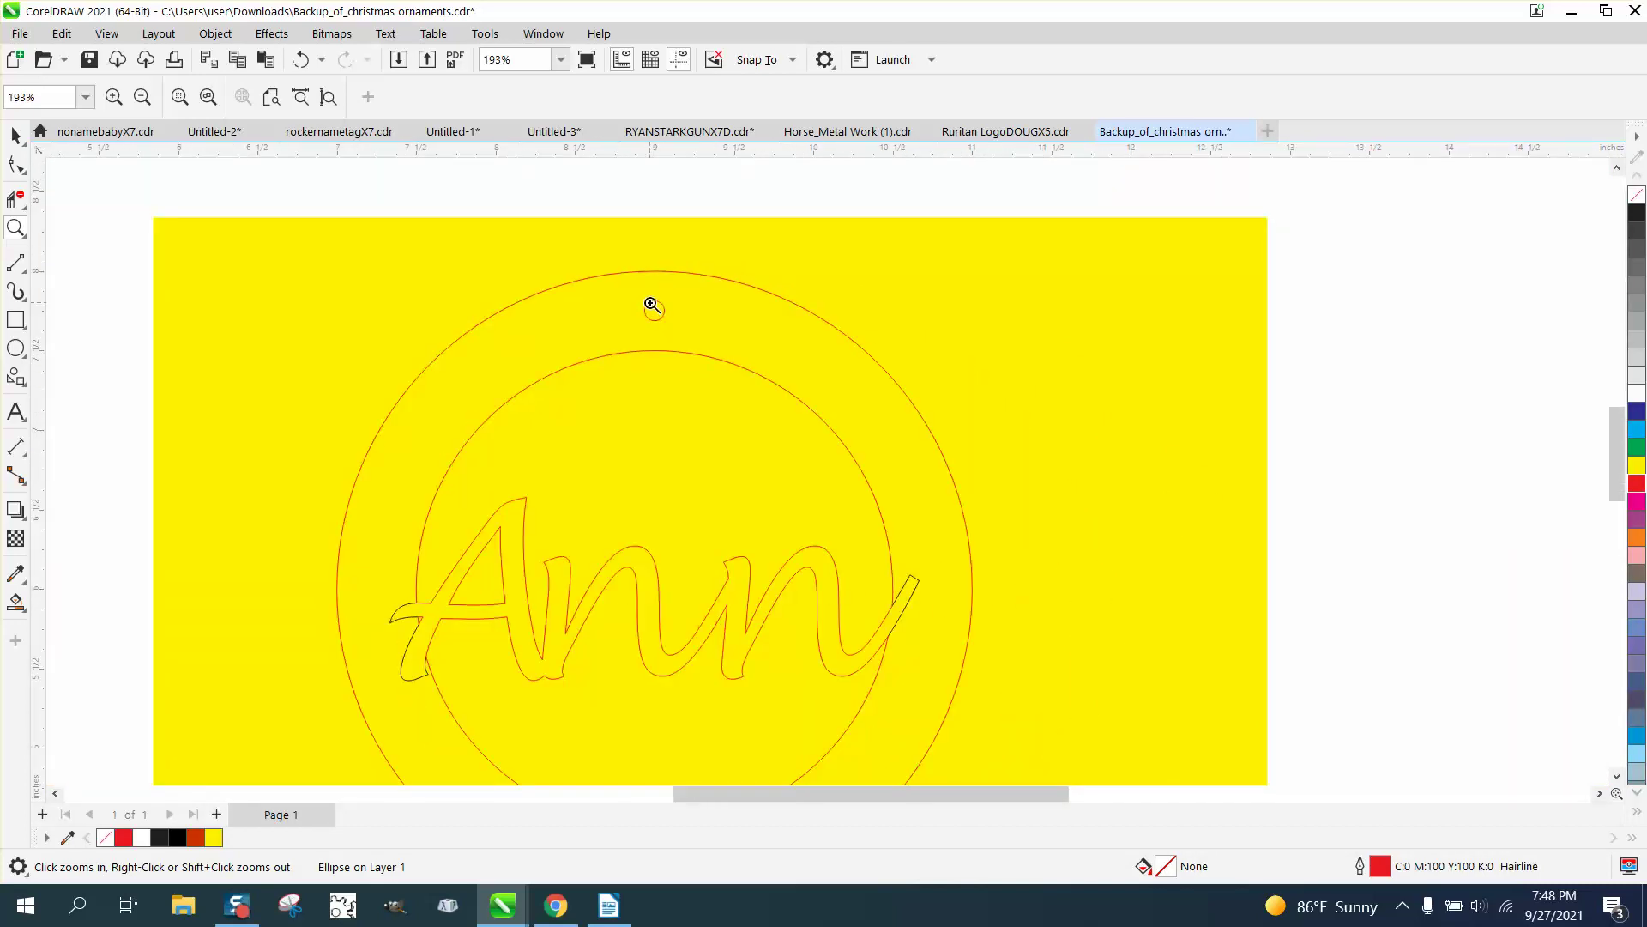
scroll(651, 305, down, 1)
scroll(652, 305, down, 1)
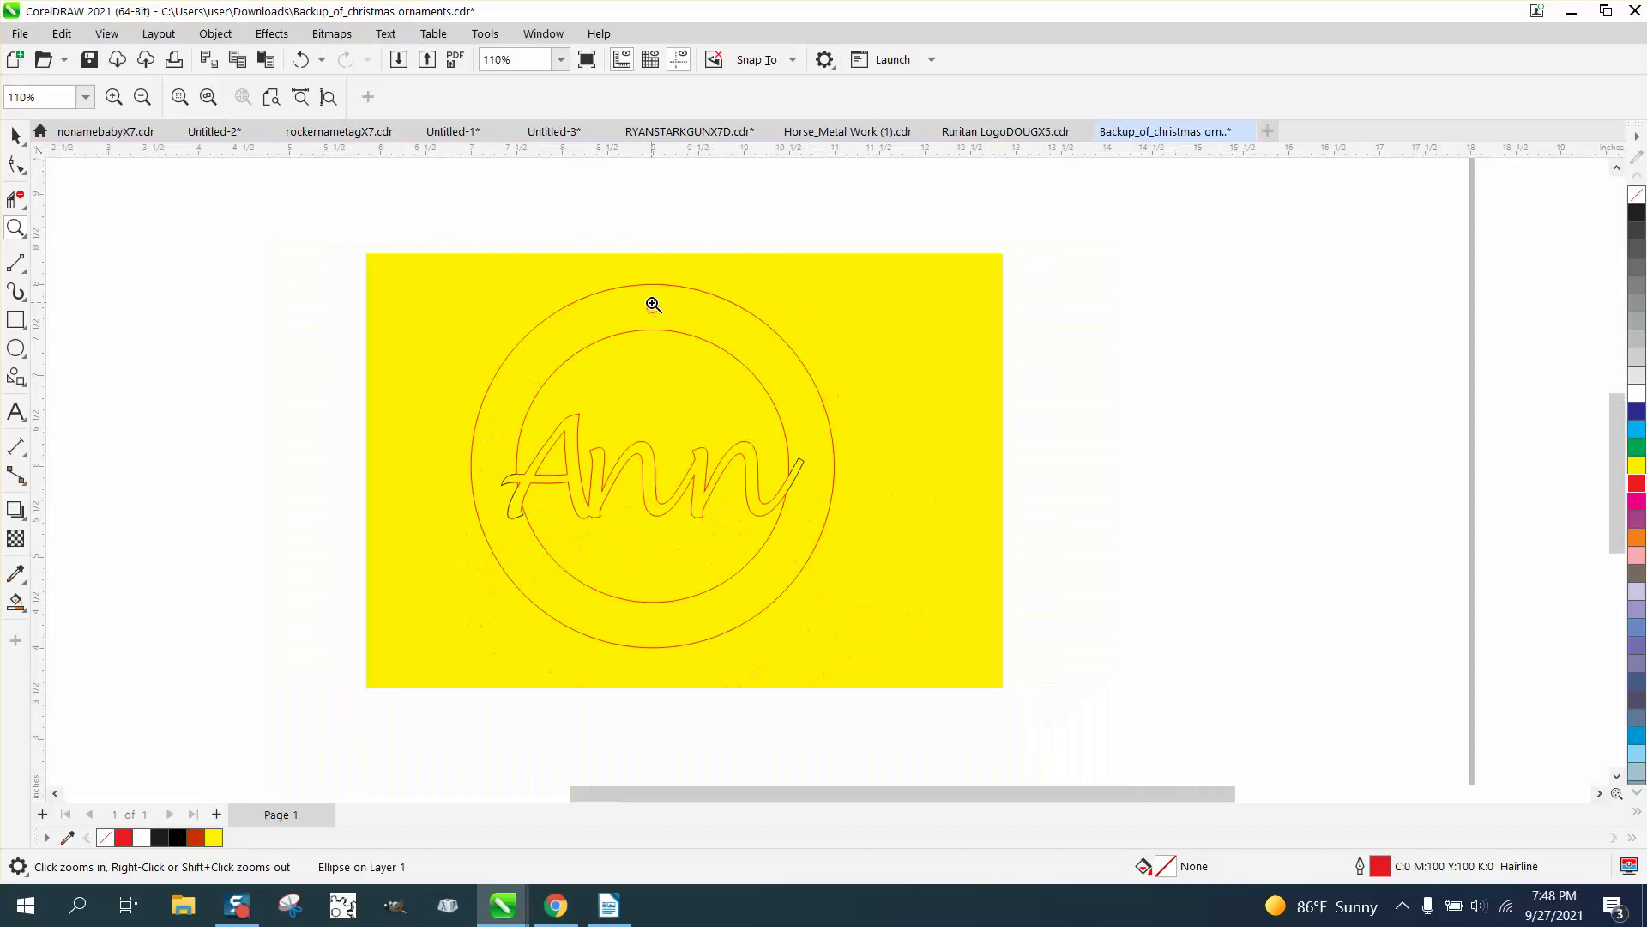